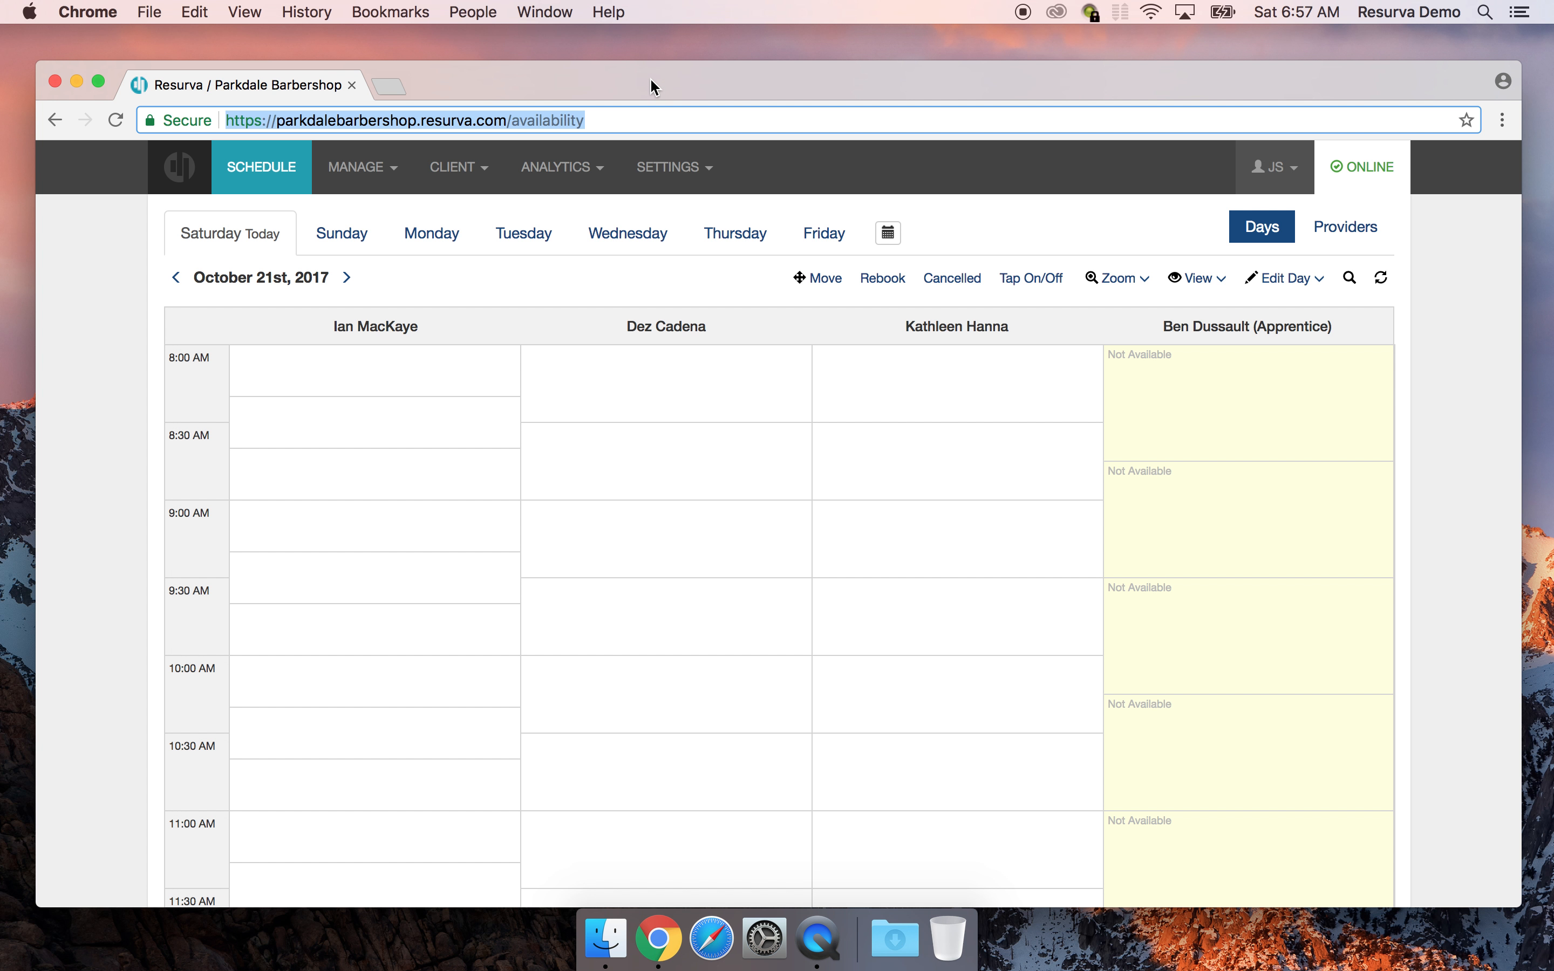
Go to Resurva's Manage > POS page and launch the Vend account sign-up in a new tab
mouse_move(794, 84)
left_mouse_down()
mouse_move(783, 75)
mouse_move(800, 73)
left_mouse_up()
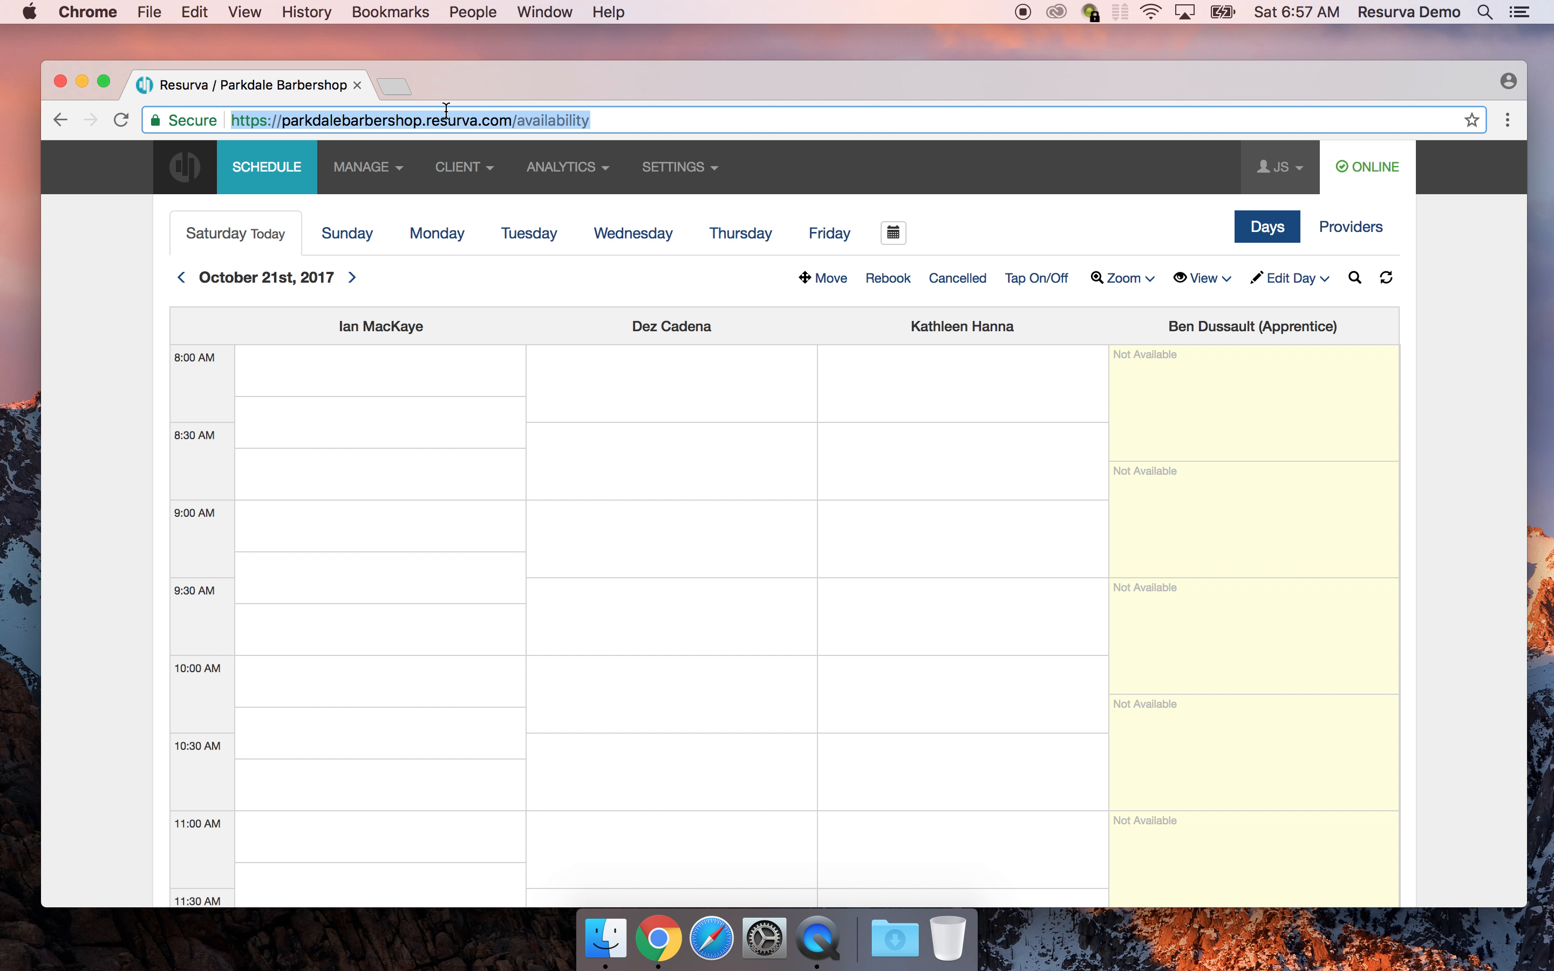
left_click(384, 176)
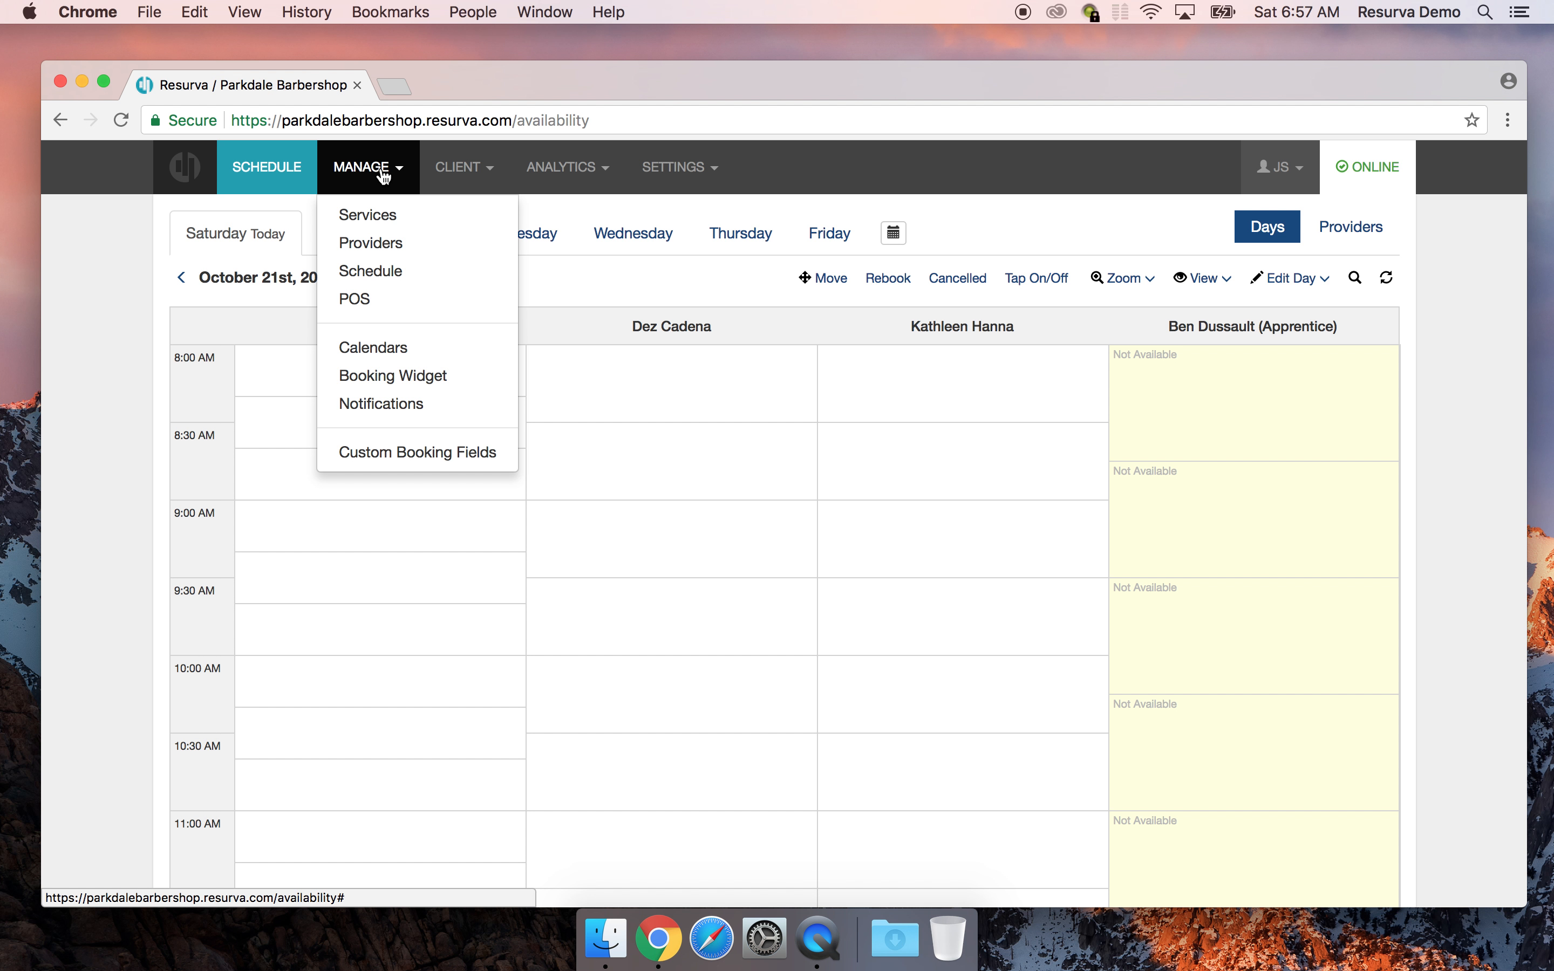
left_click(380, 306)
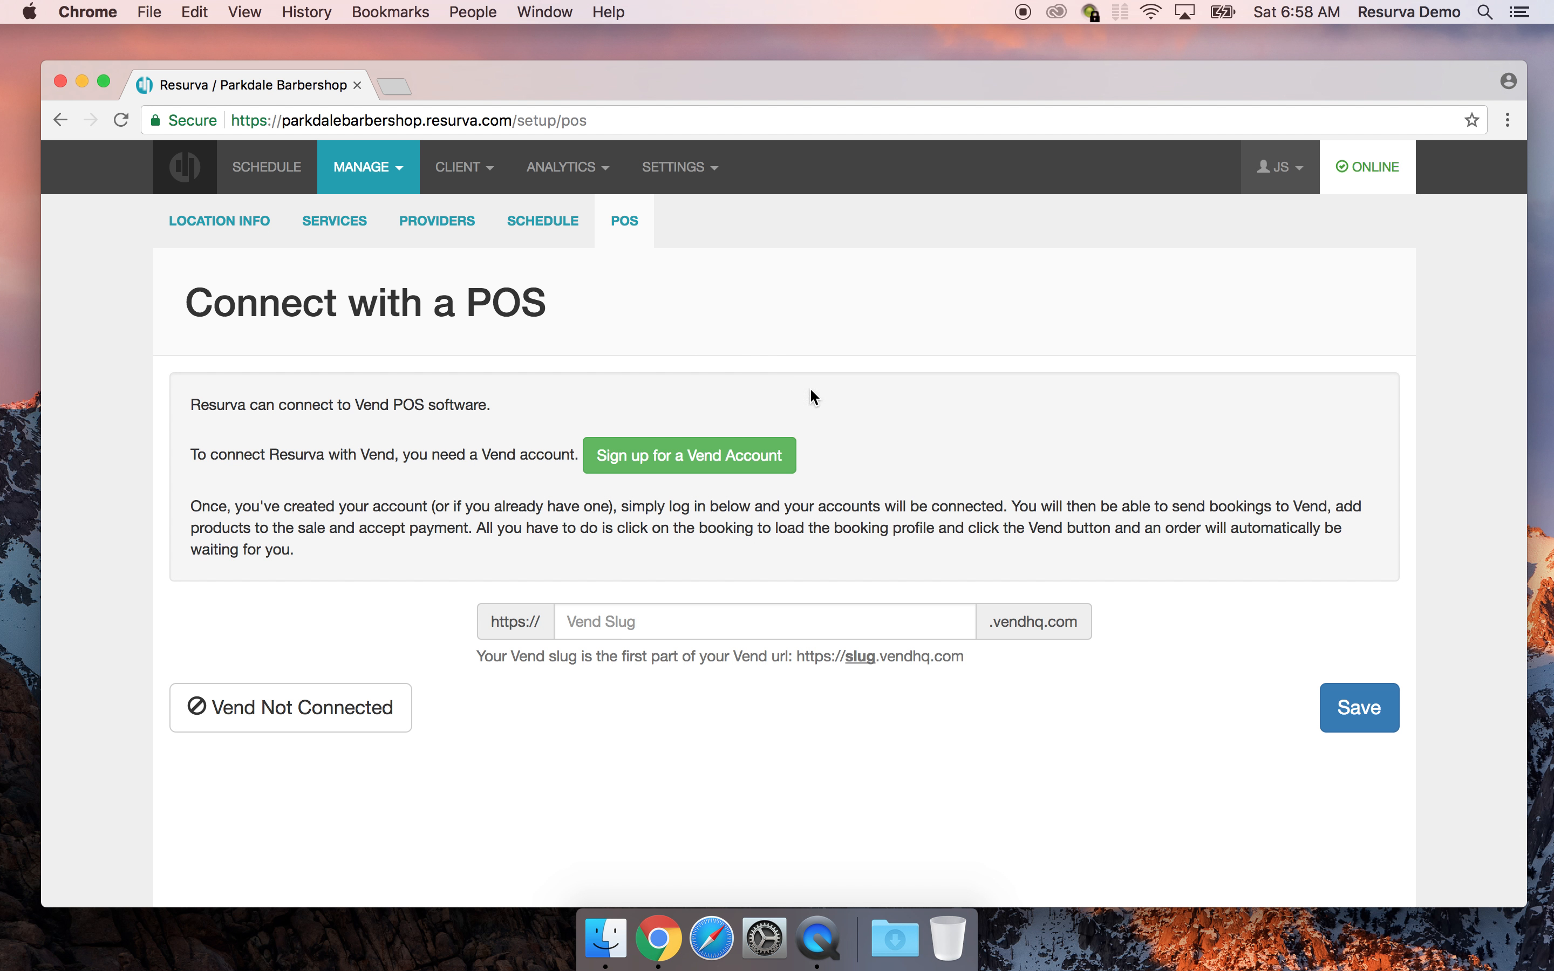
left_click(699, 456)
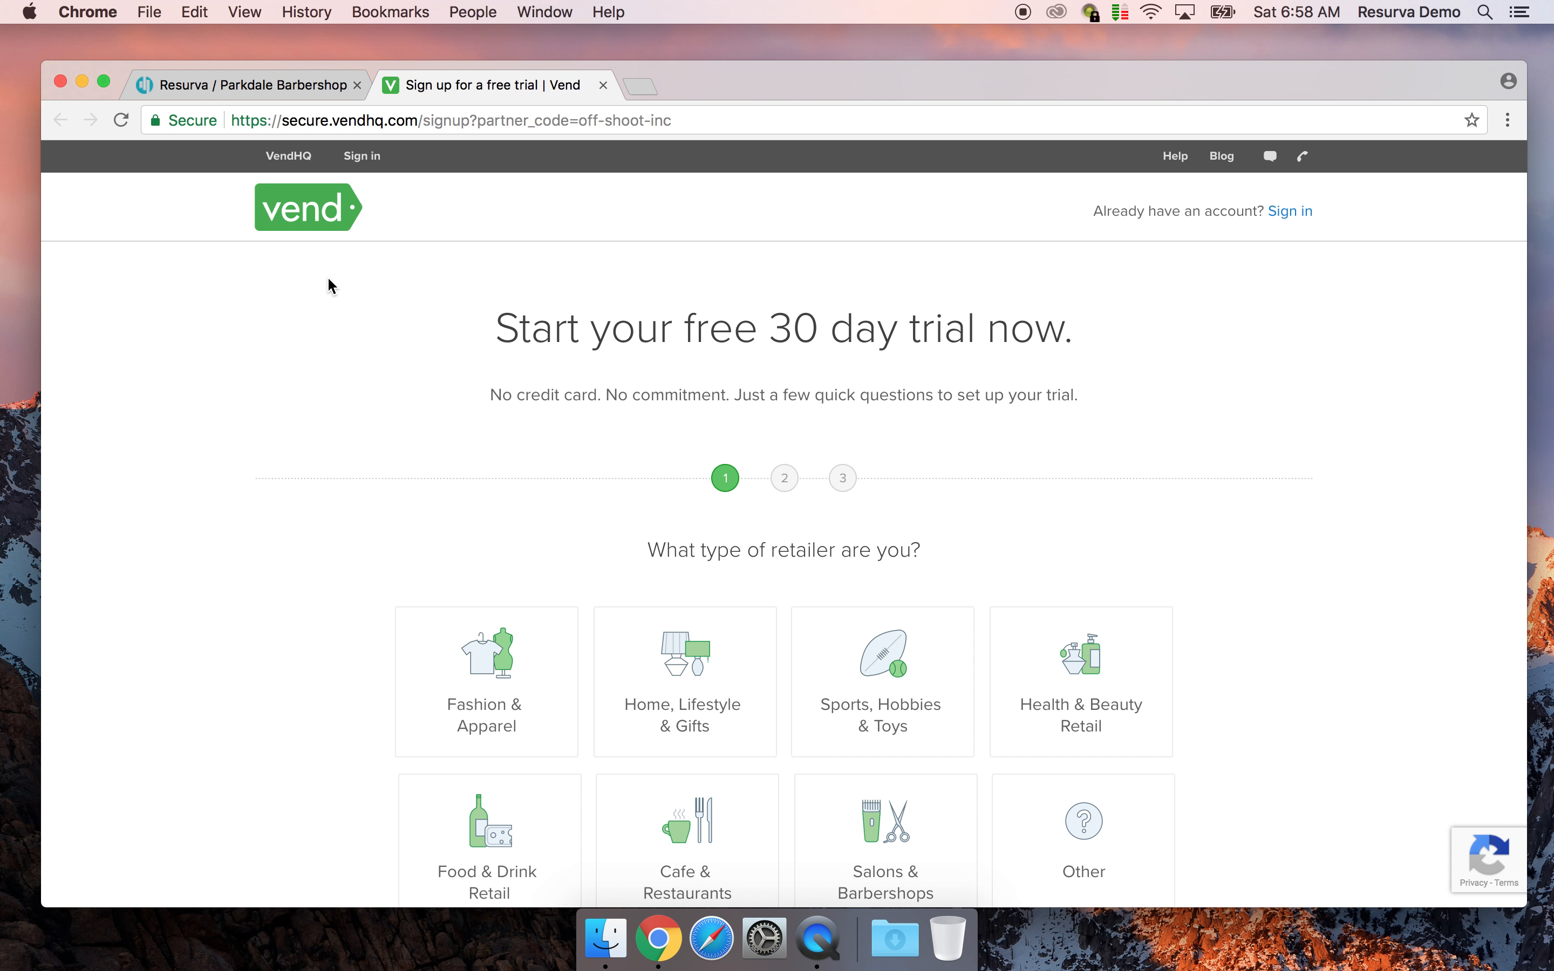
Choose Salons & Barbershops with 2-5 stores and name the store Parkdale Barbershop
scroll(558, 333, "down", 3)
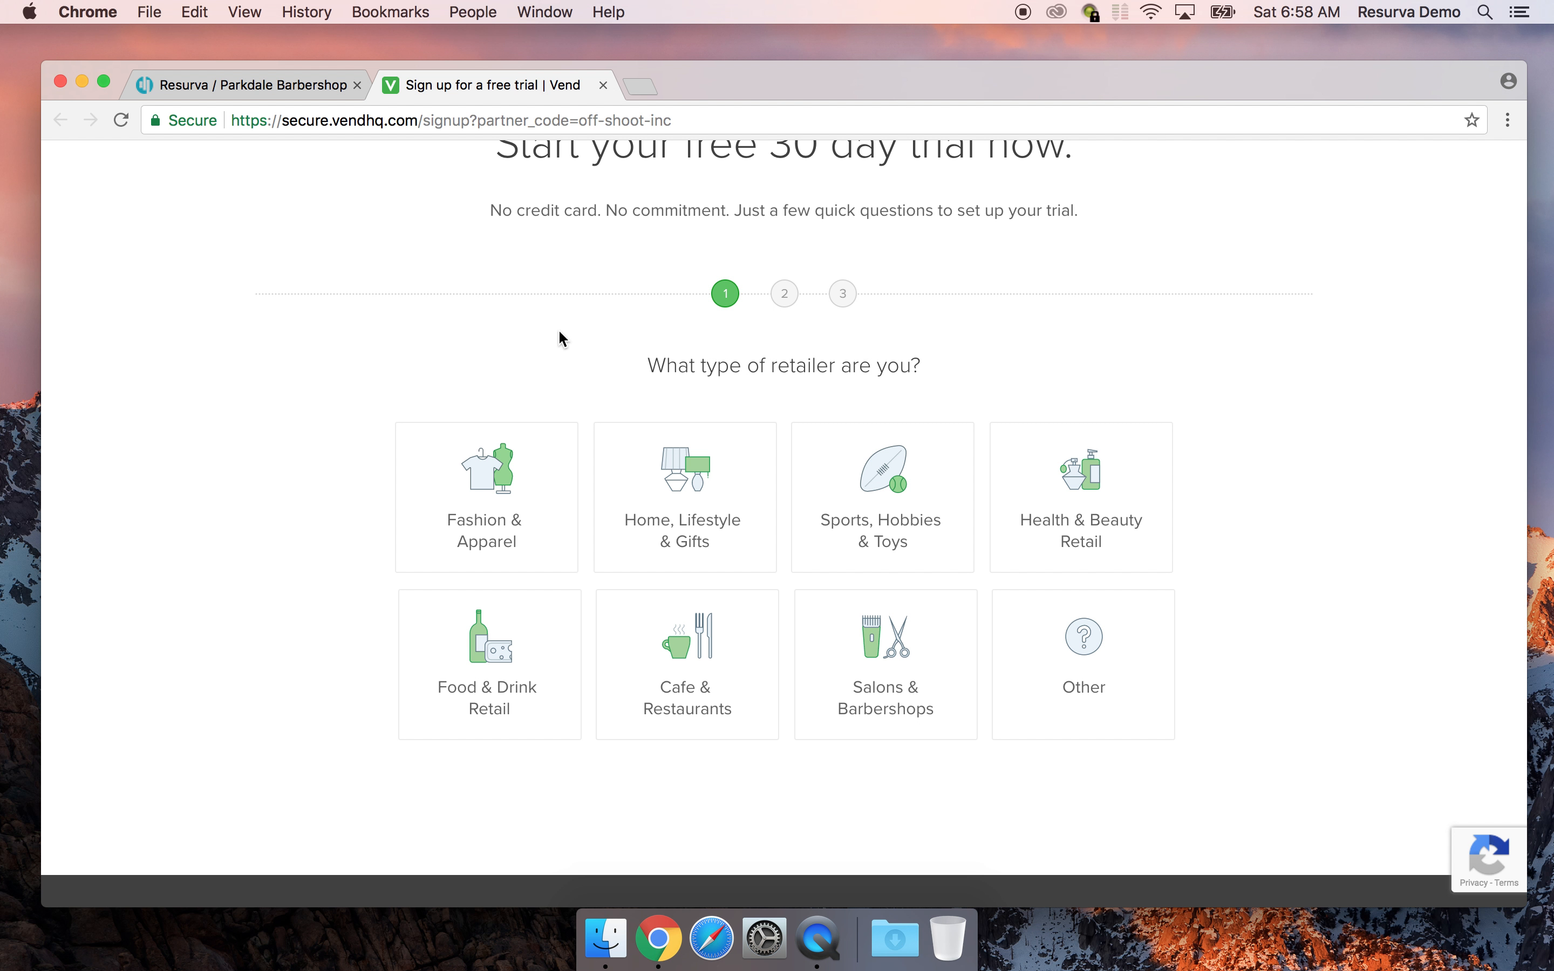
scroll(435, 367, "down", 2)
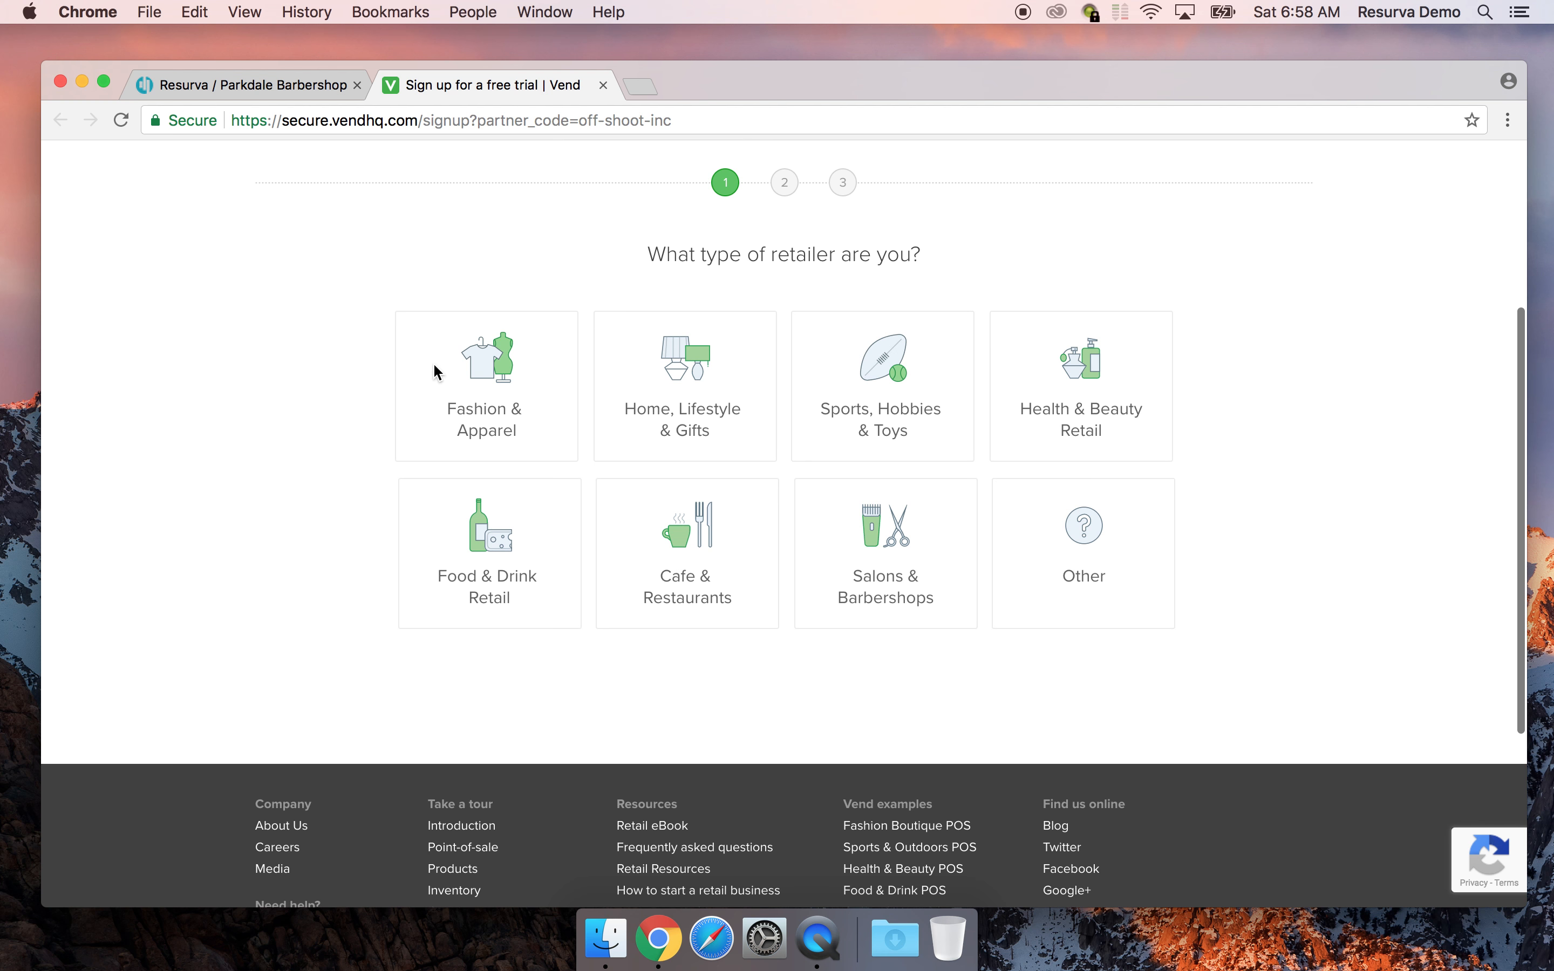
left_click(862, 546)
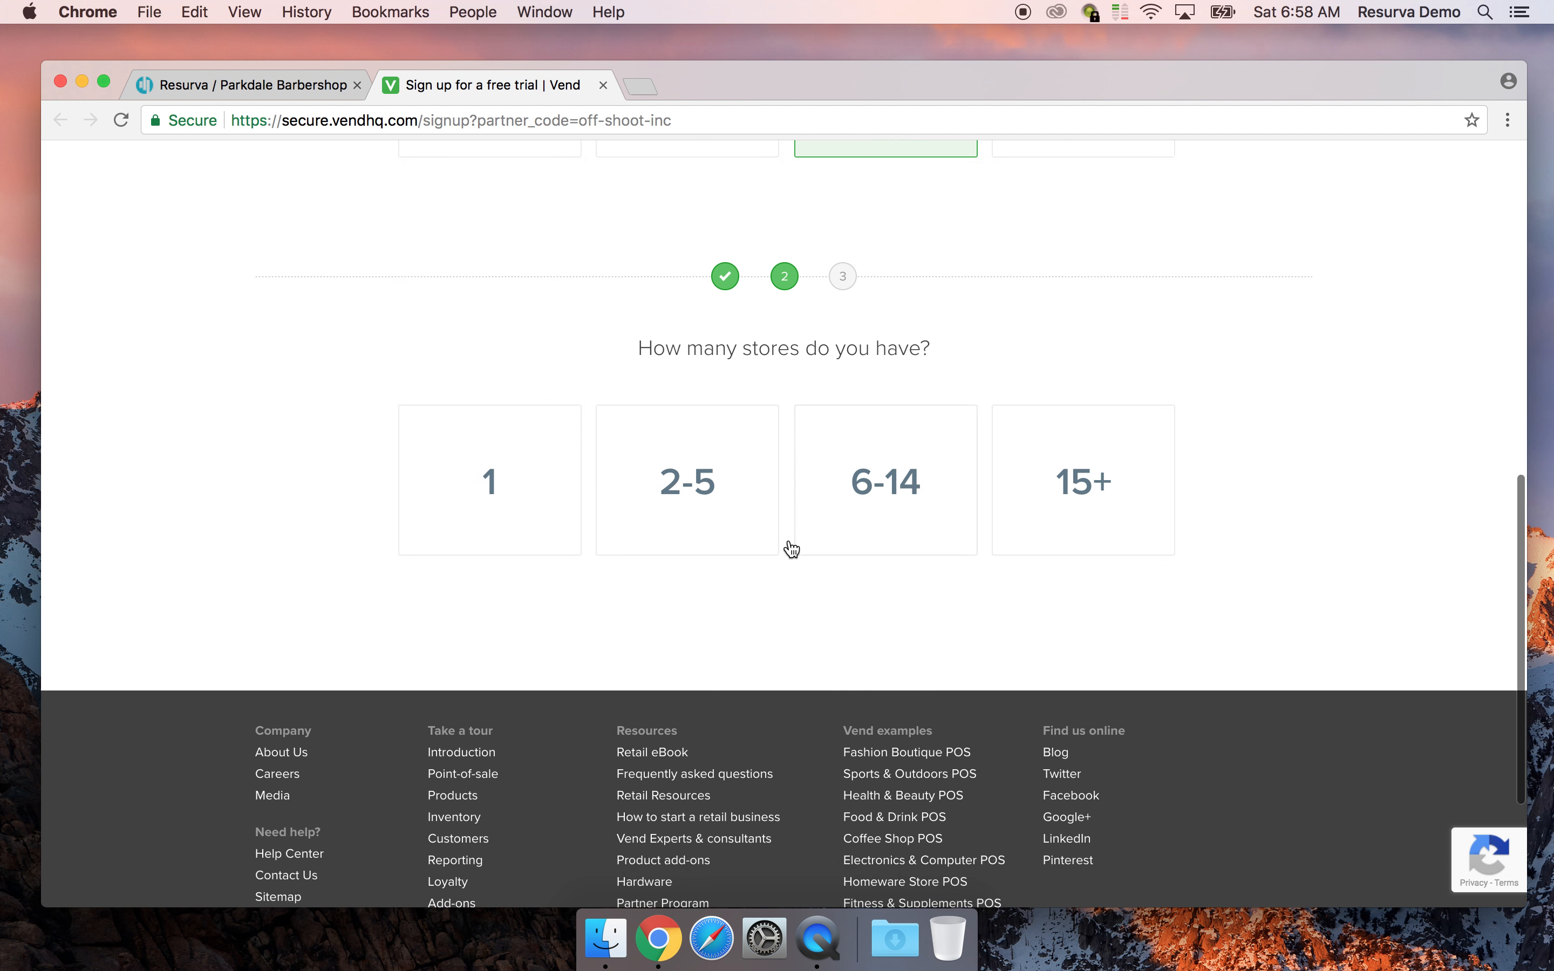
left_click(666, 440)
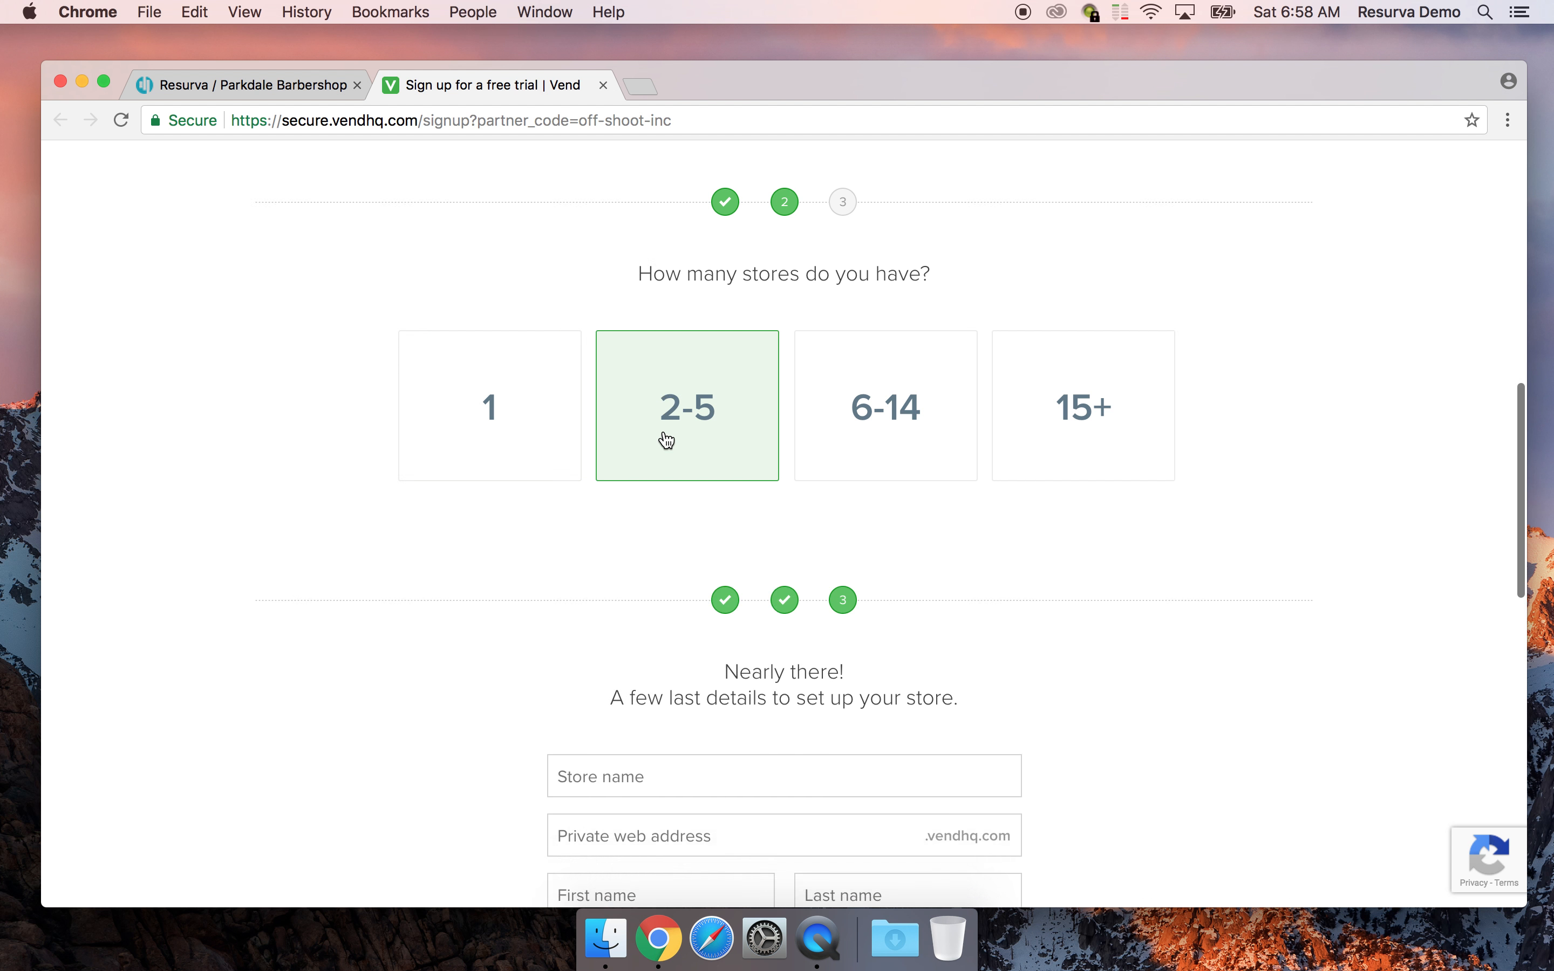
left_click(586, 425)
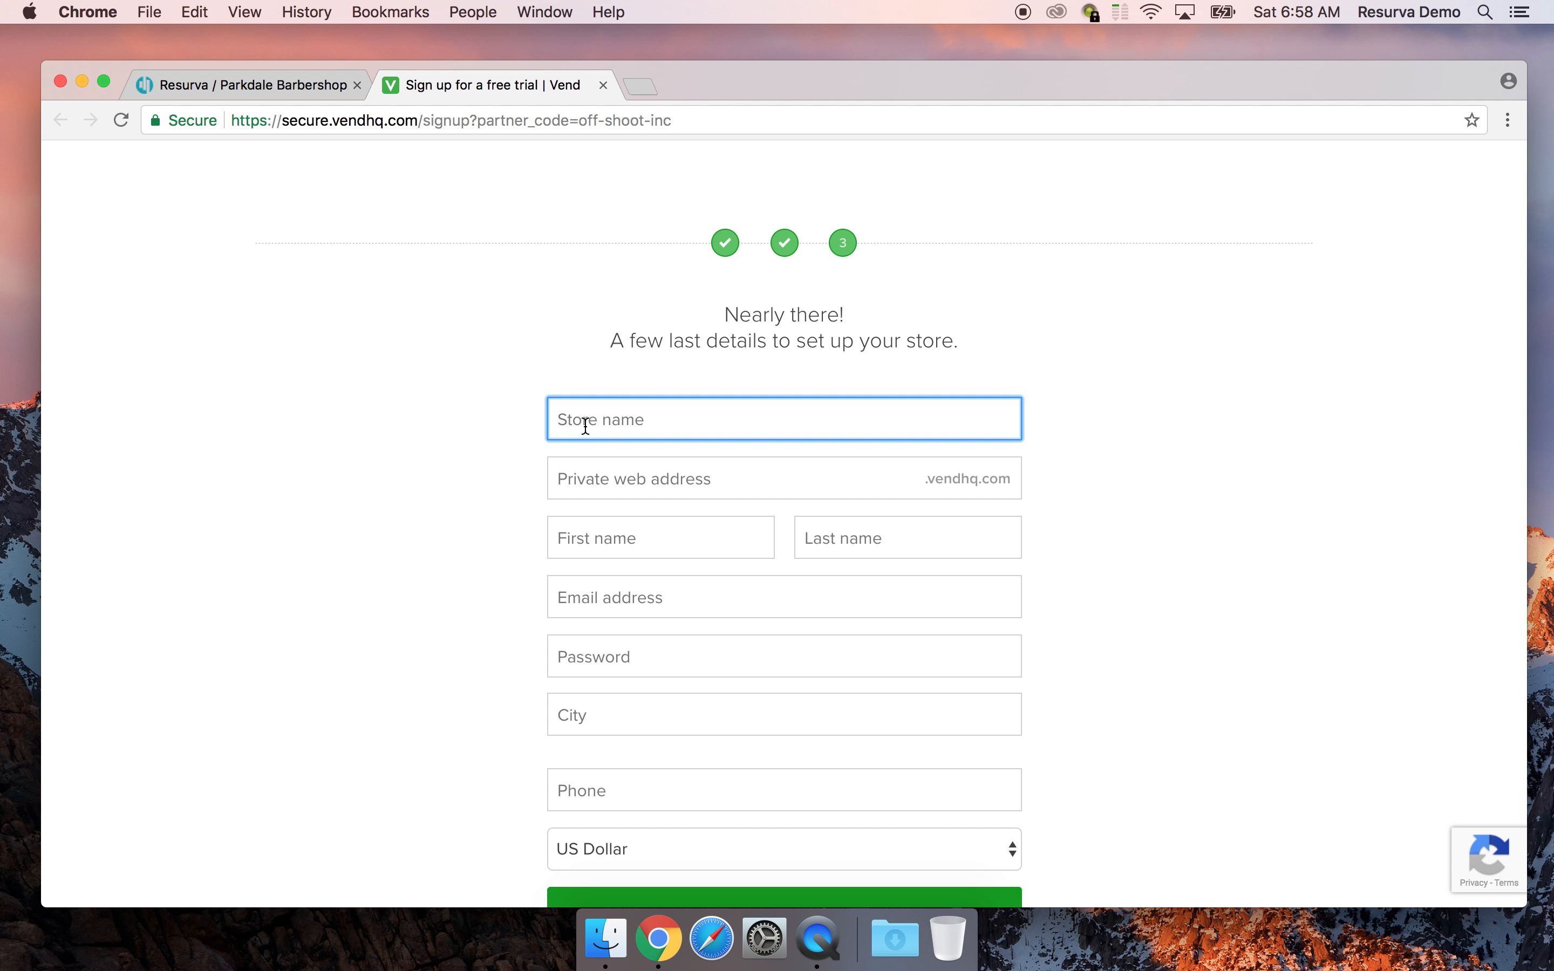
type("Park")
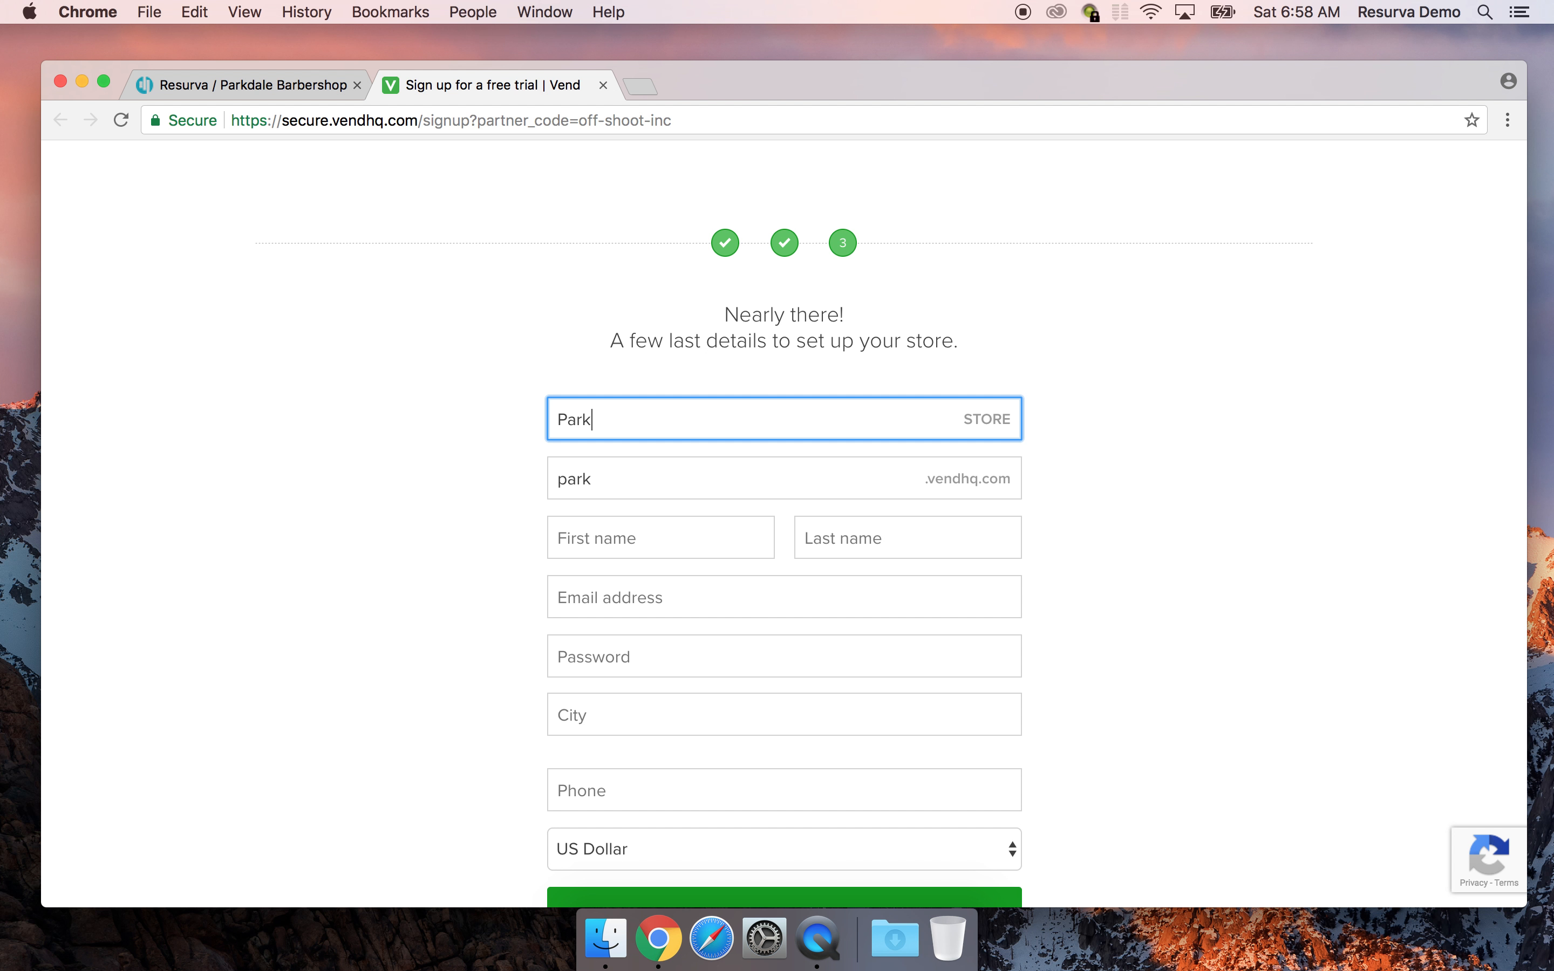
type("dale Barbershop")
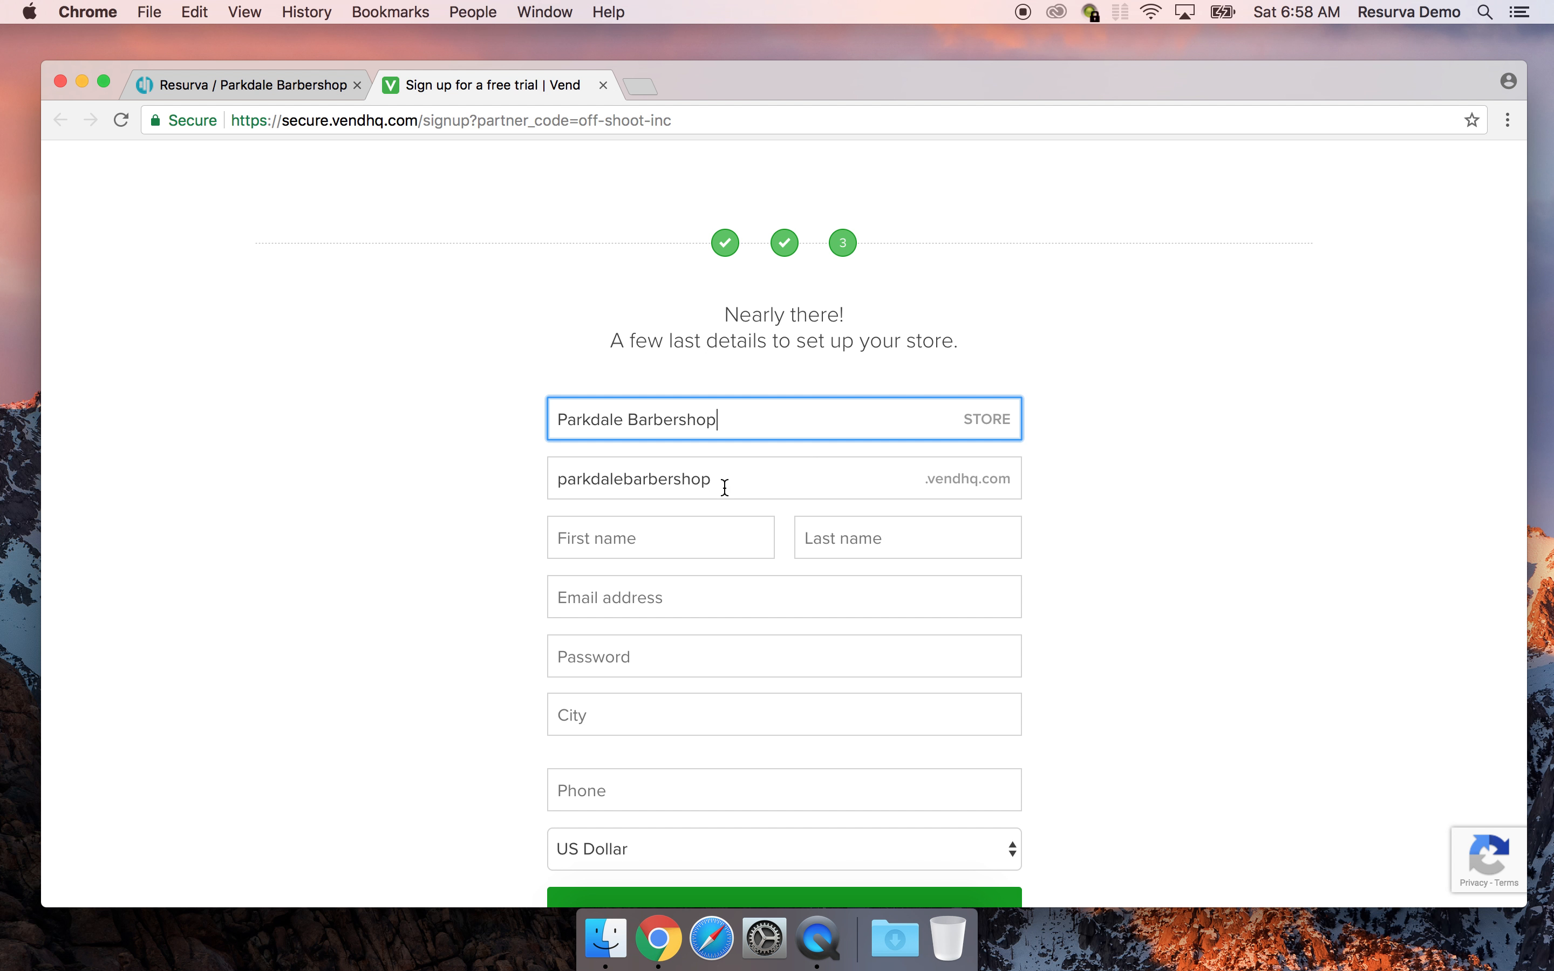
Enter the owner's first and last name, e-mail address and account password
left_click(607, 540)
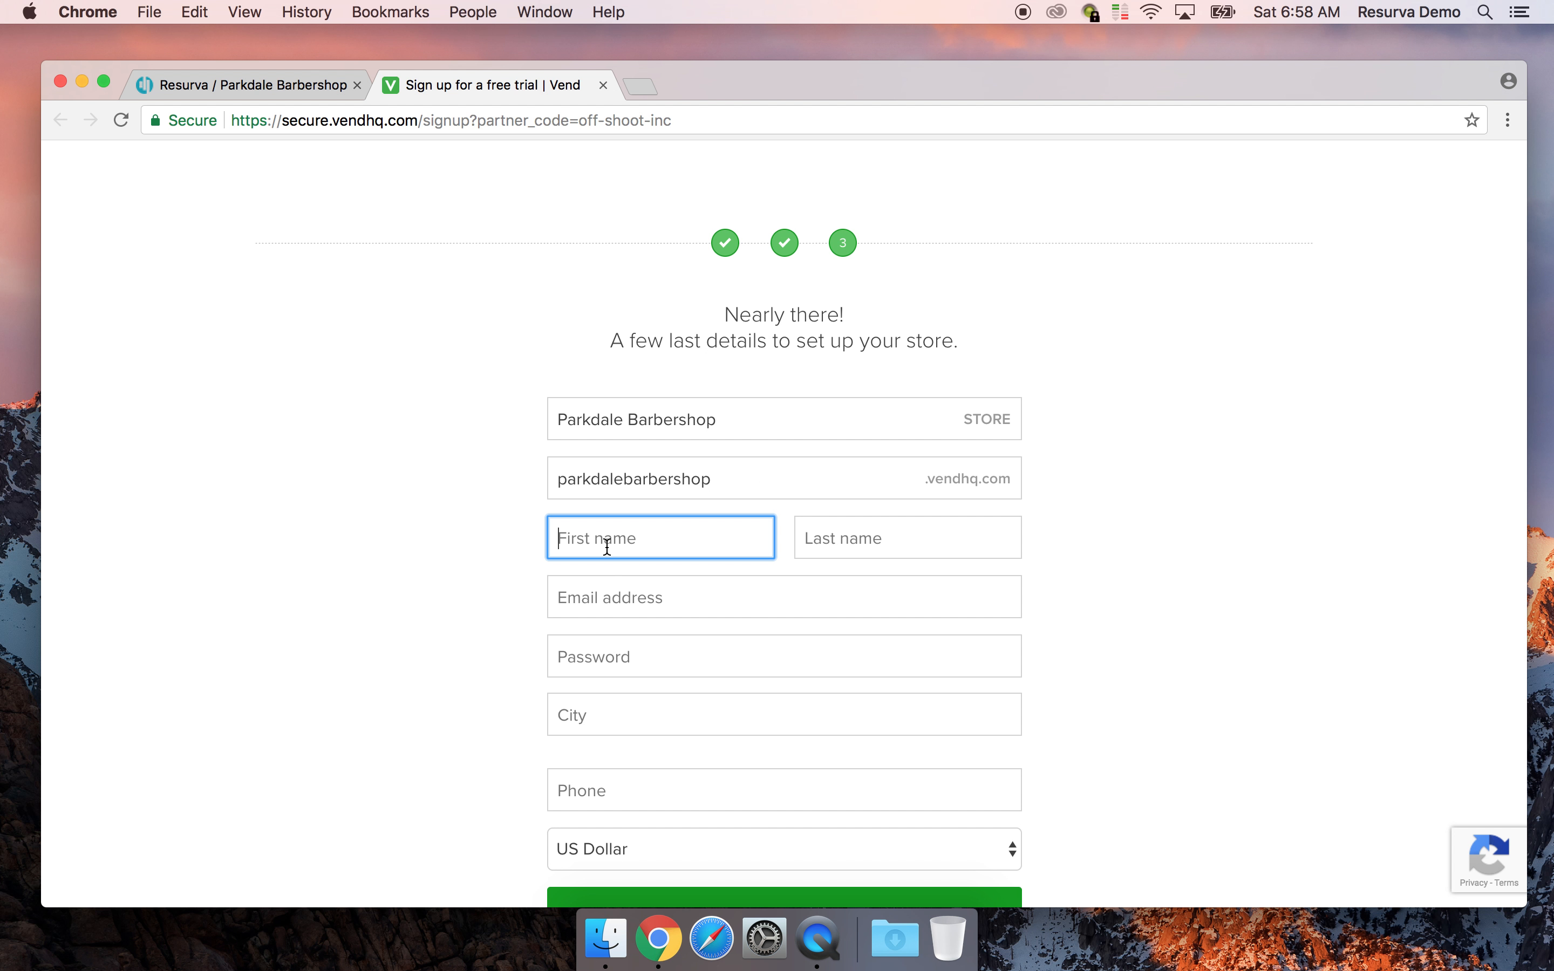
key("Tab")
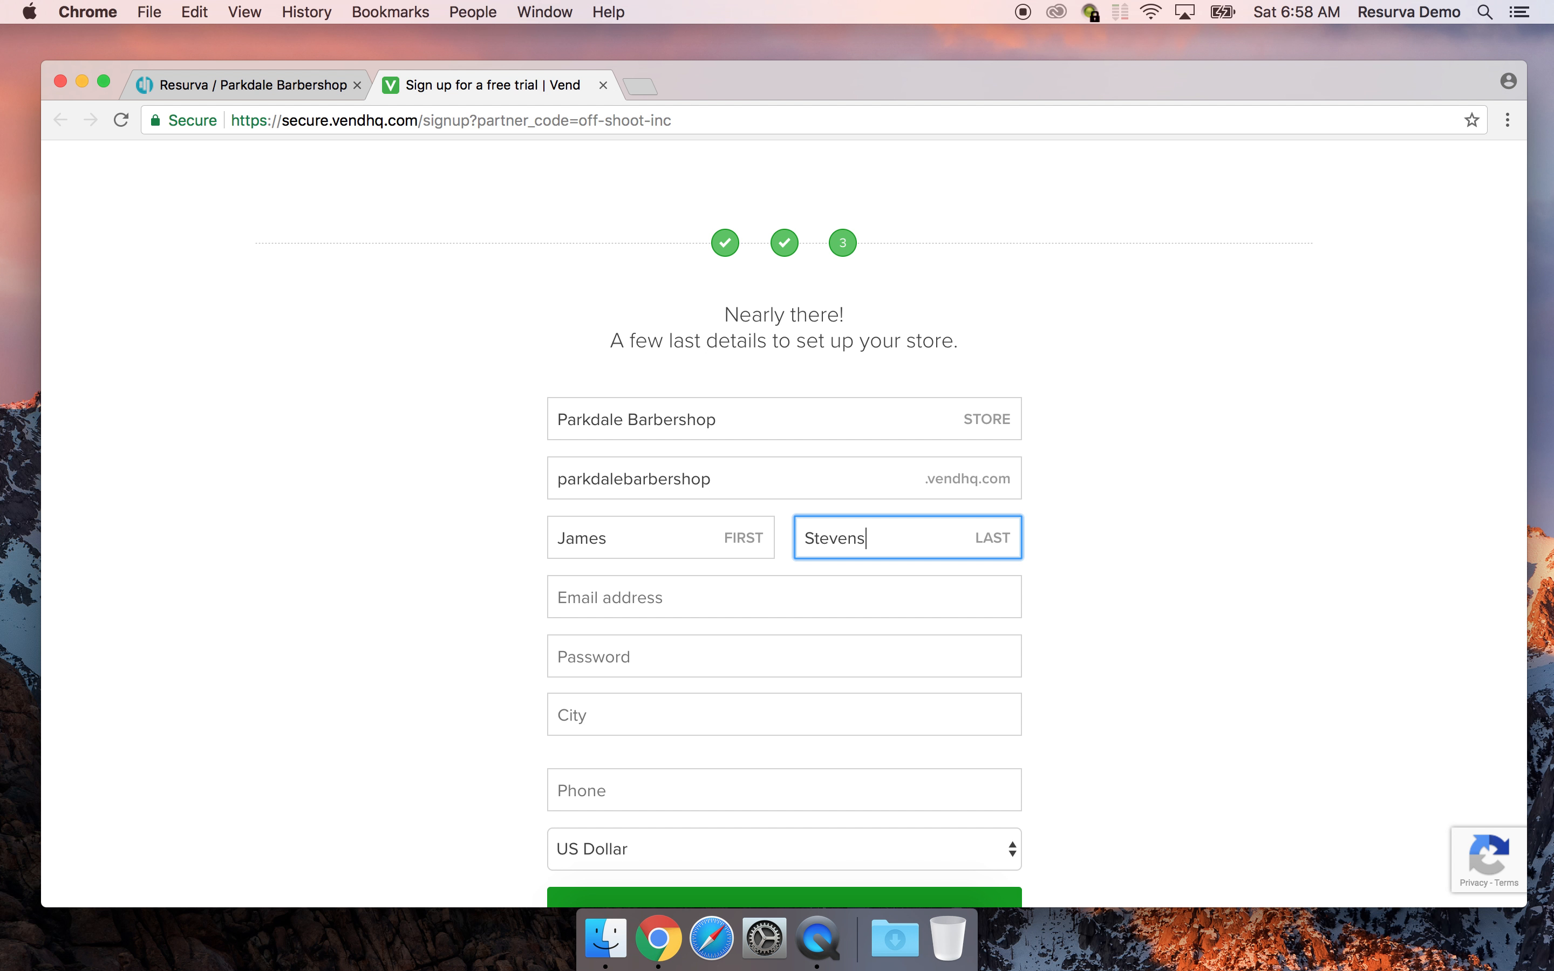
key("Tab")
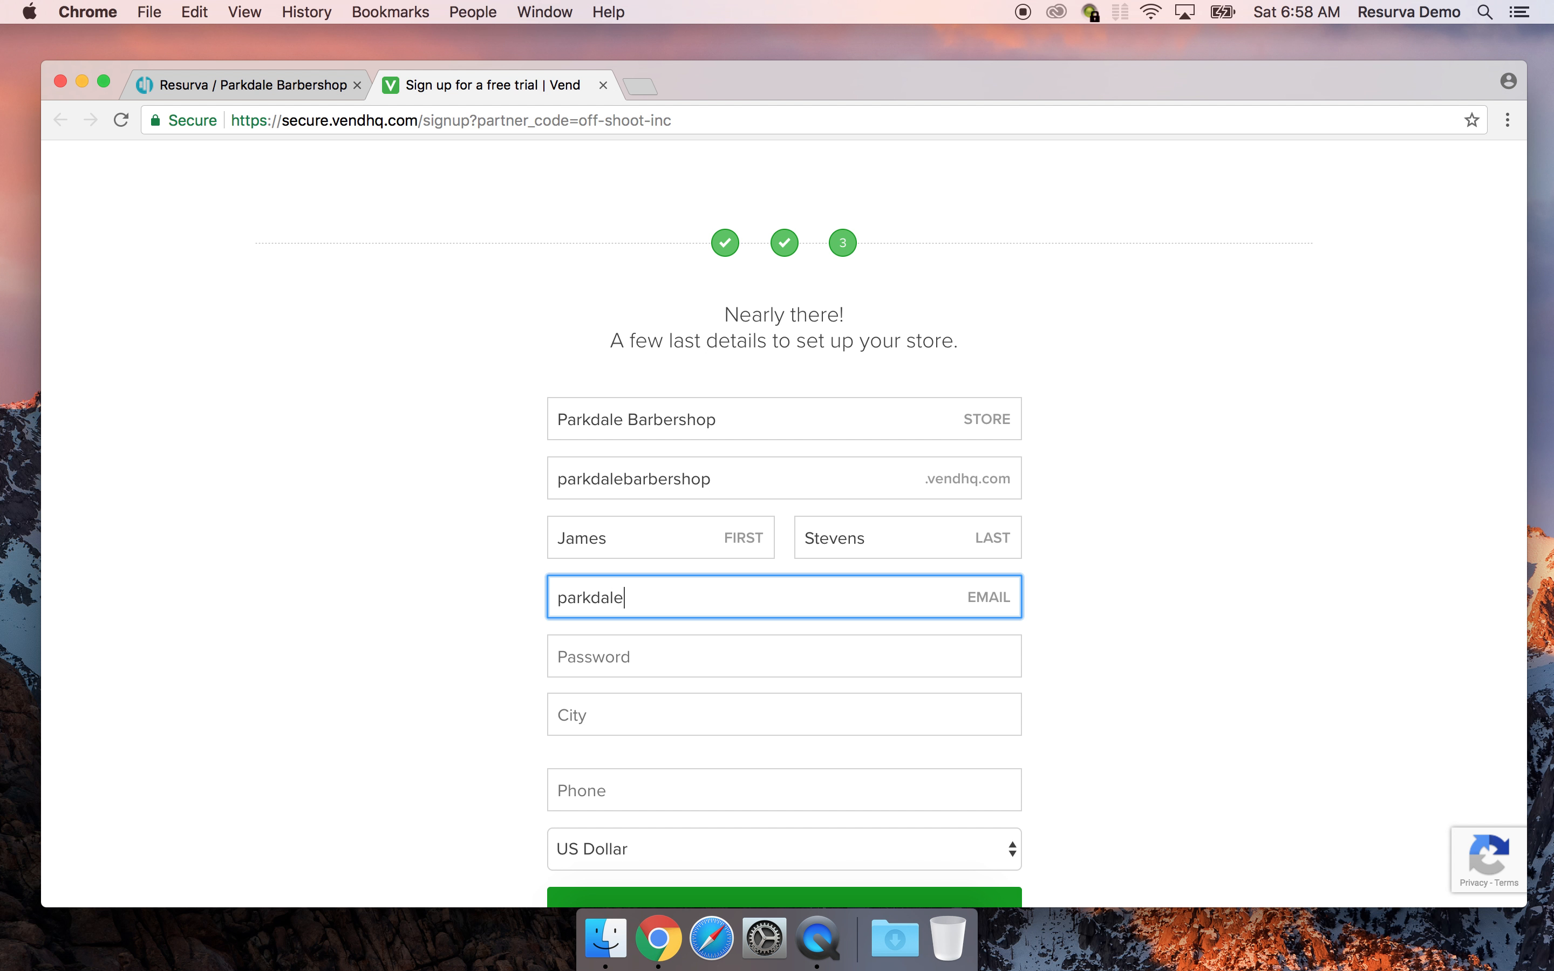
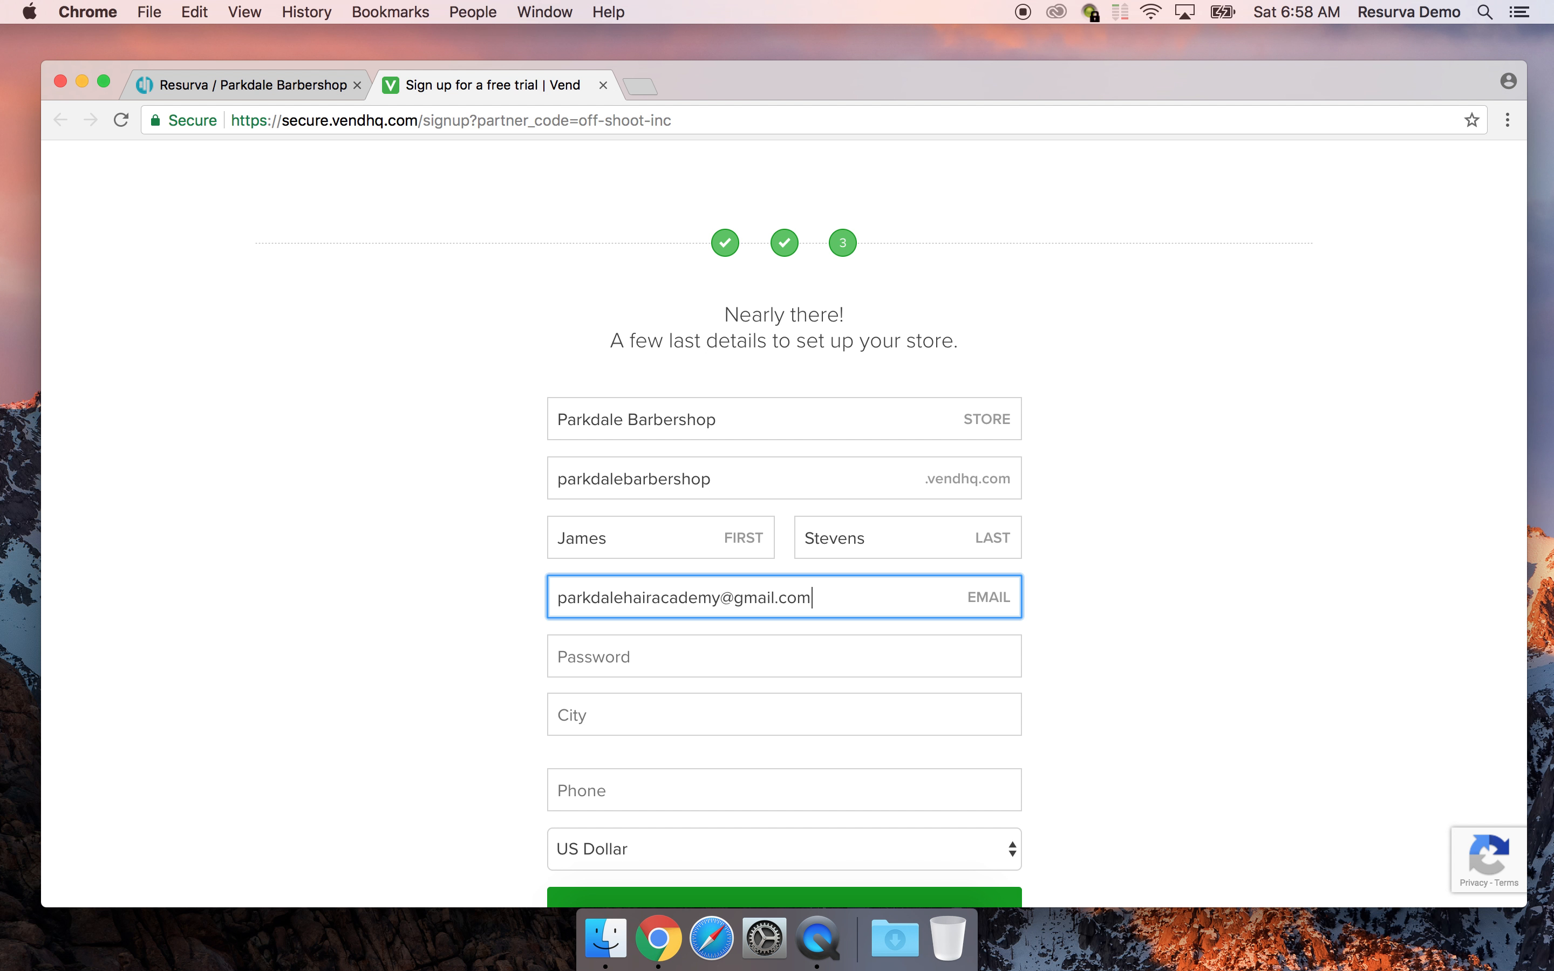
key("Tab")
key("super+v")
Set the city to Toronto, ON, Canada, enter the phone number, and create the account
scroll(410, 623, "down", 5)
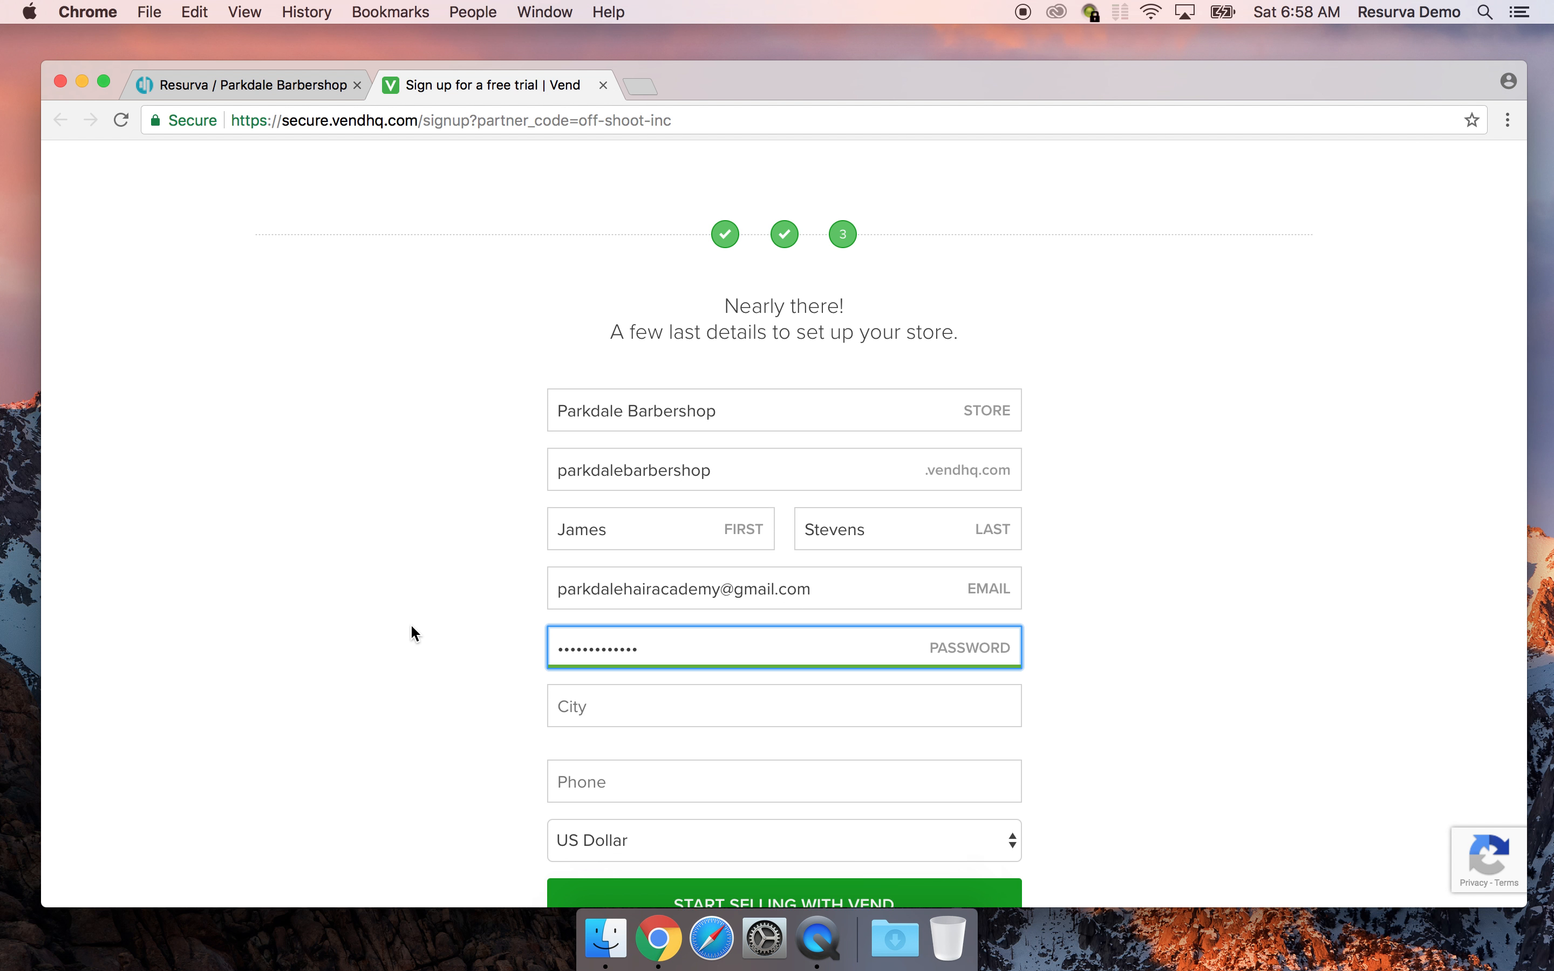
left_click(601, 469)
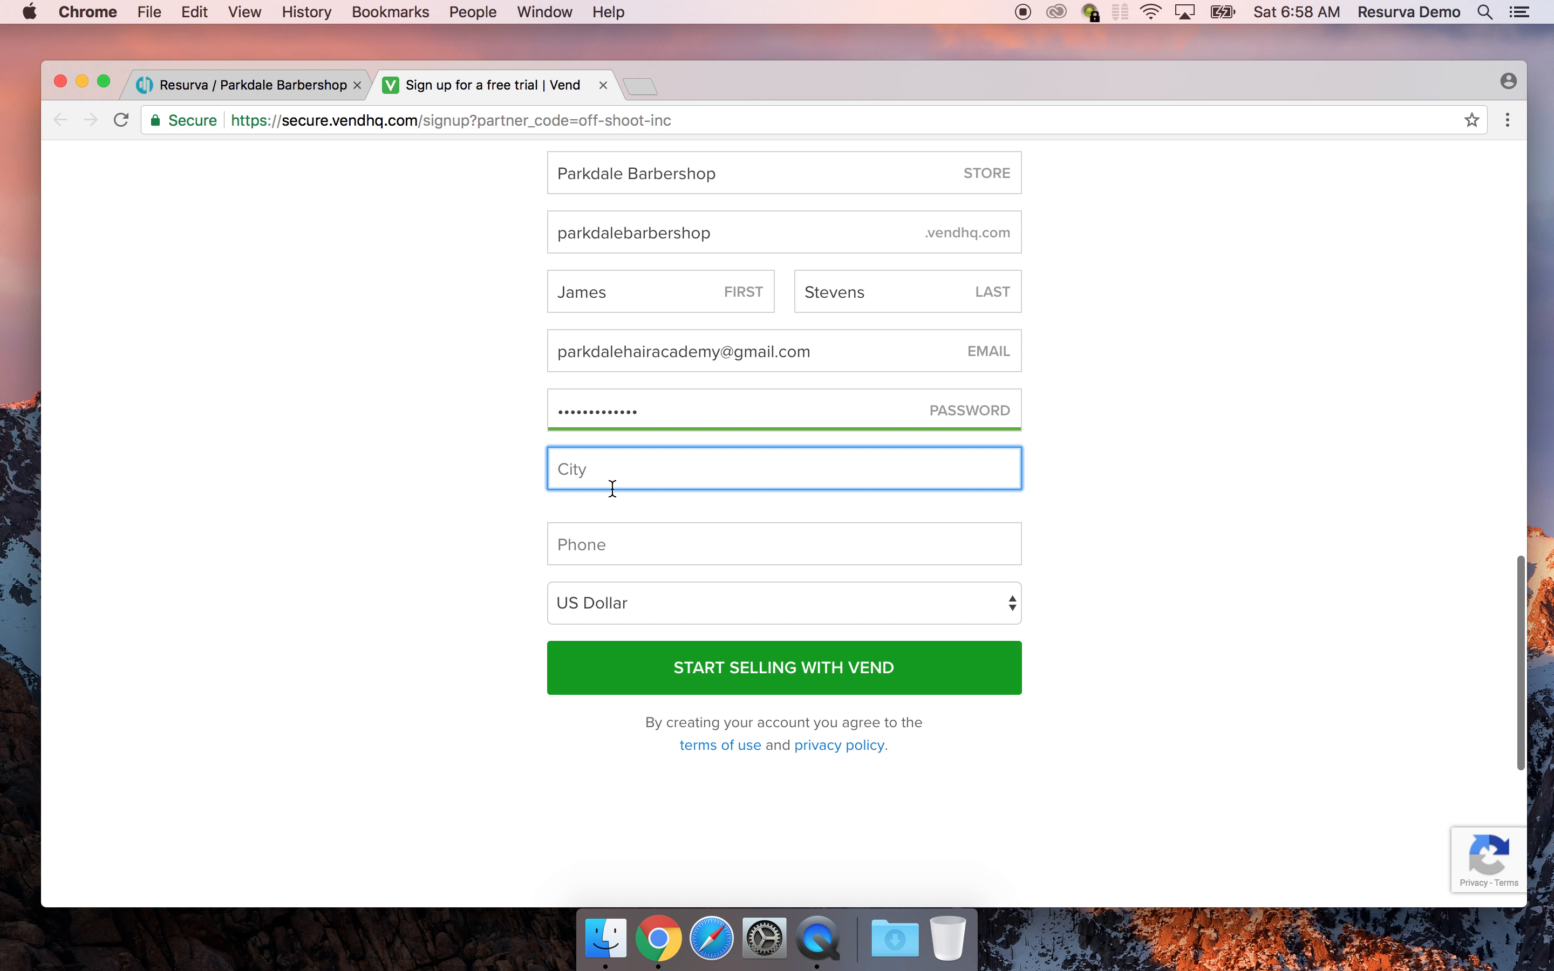
type("Toronto")
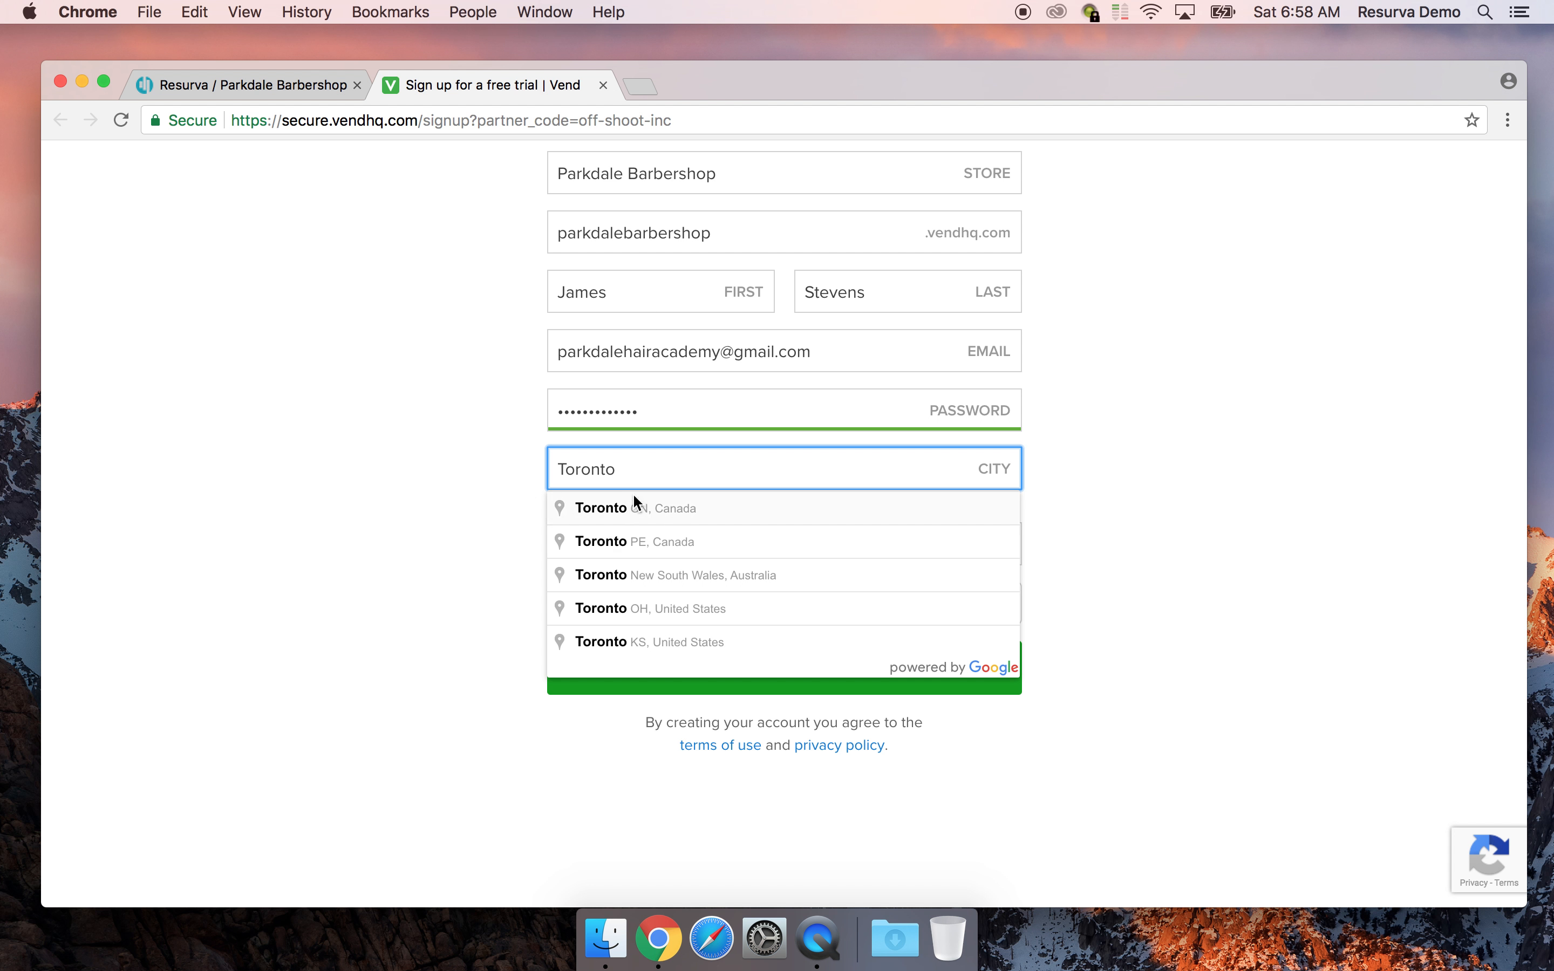
left_click(624, 507)
left_click(632, 546)
type("41")
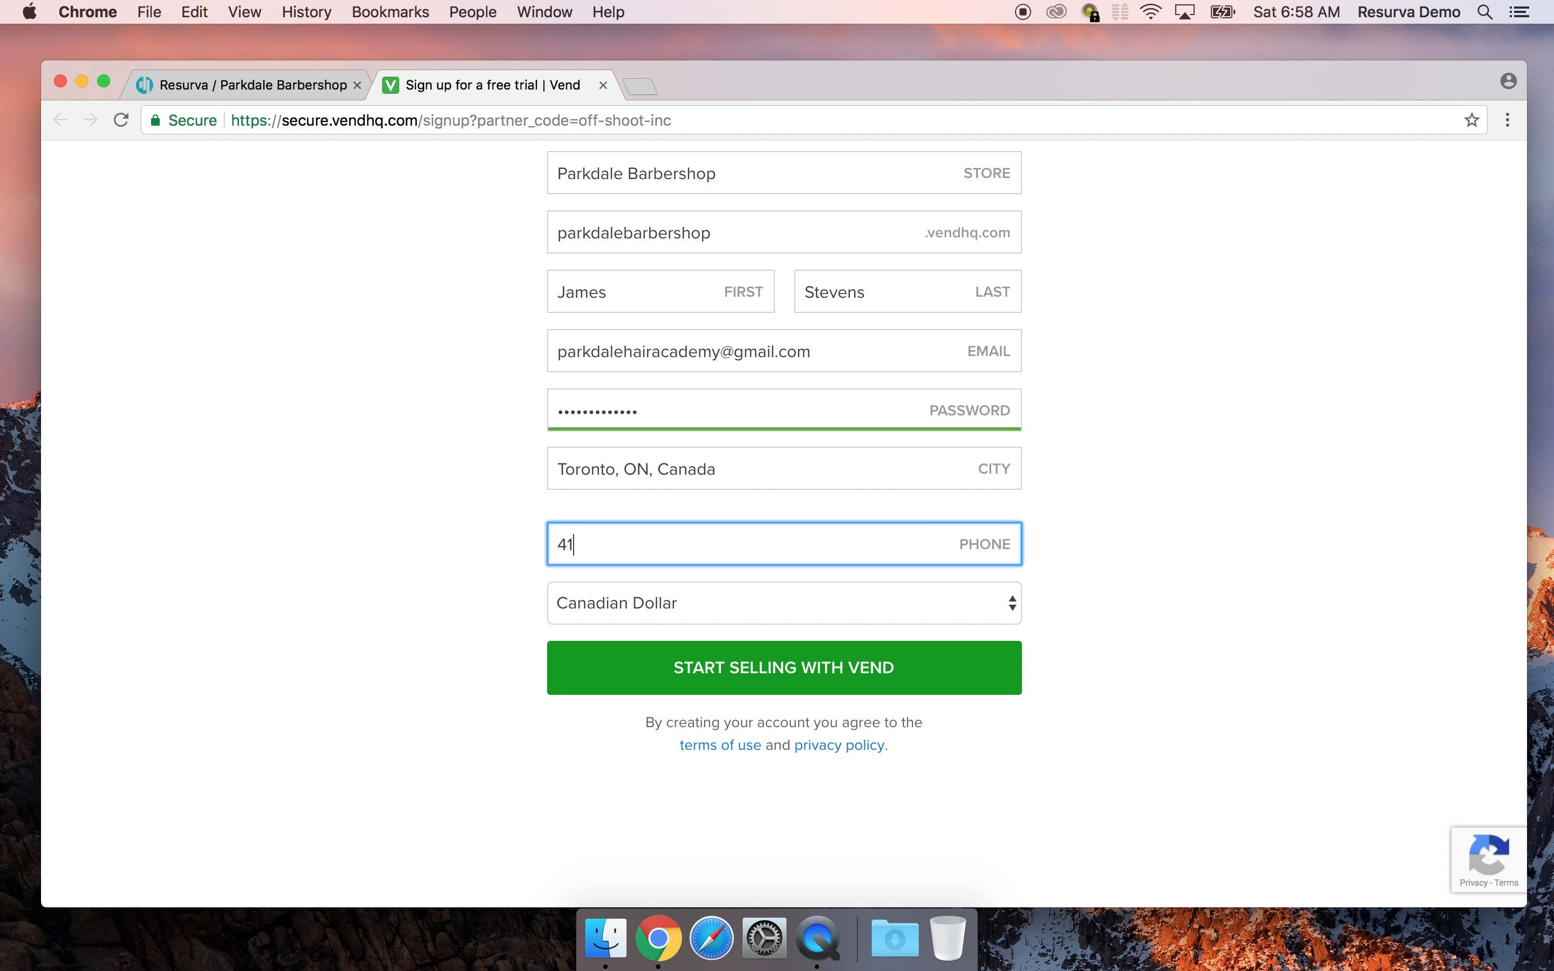
type("6-555-5555")
left_click(739, 673)
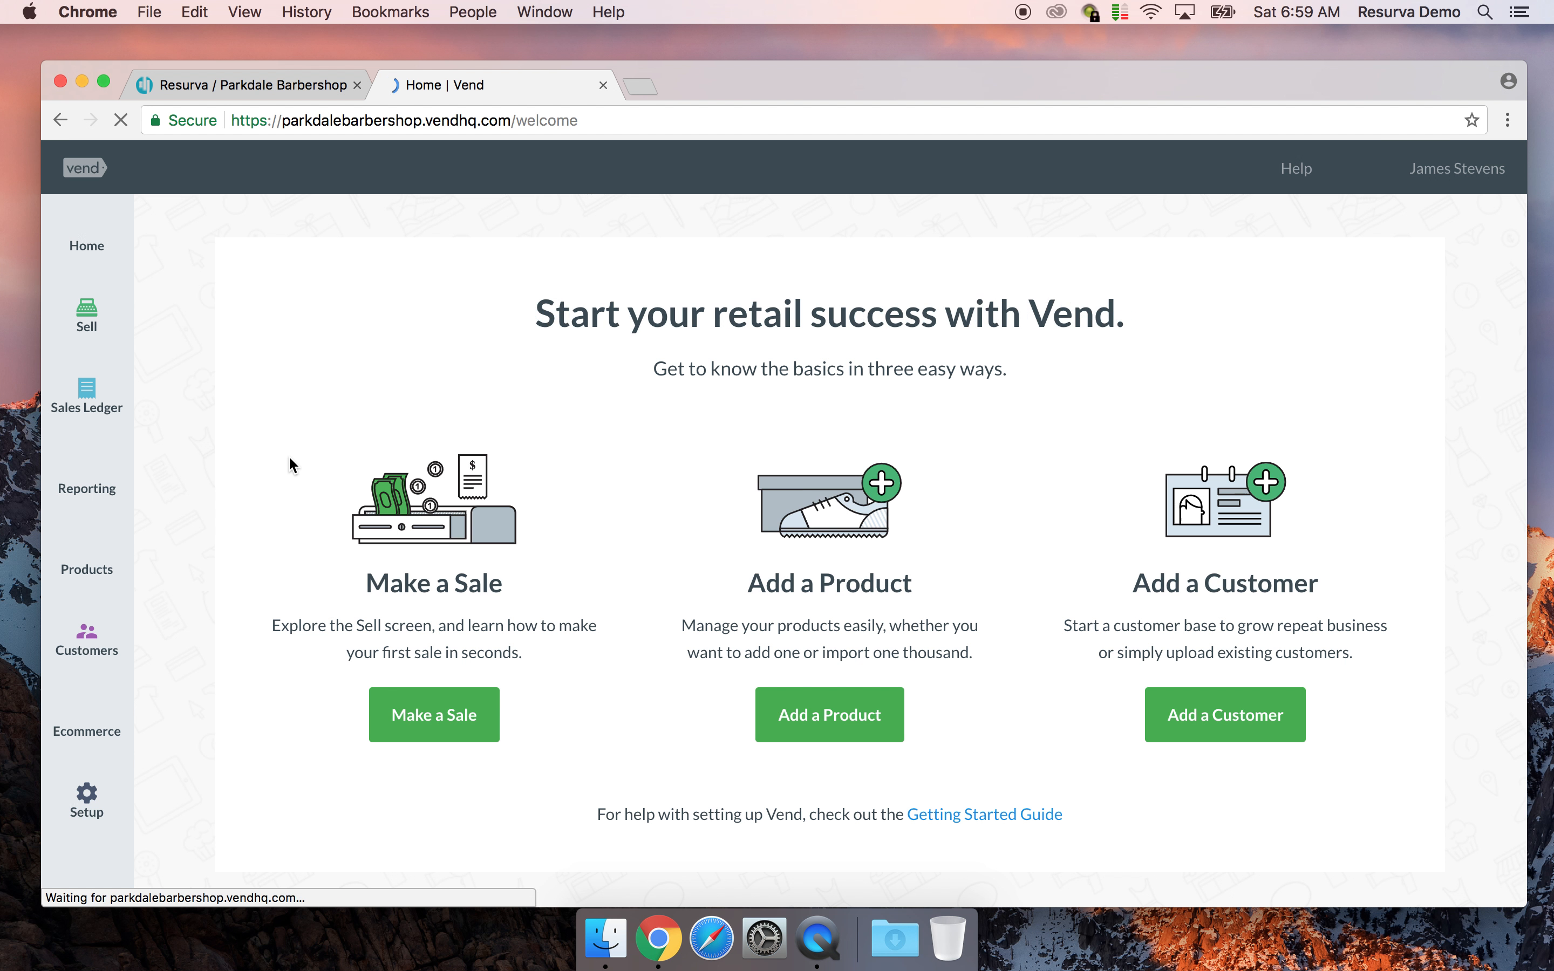
Dismiss Chrome's save-password offer and return to Resurva's POS connection page
left_click(1455, 151)
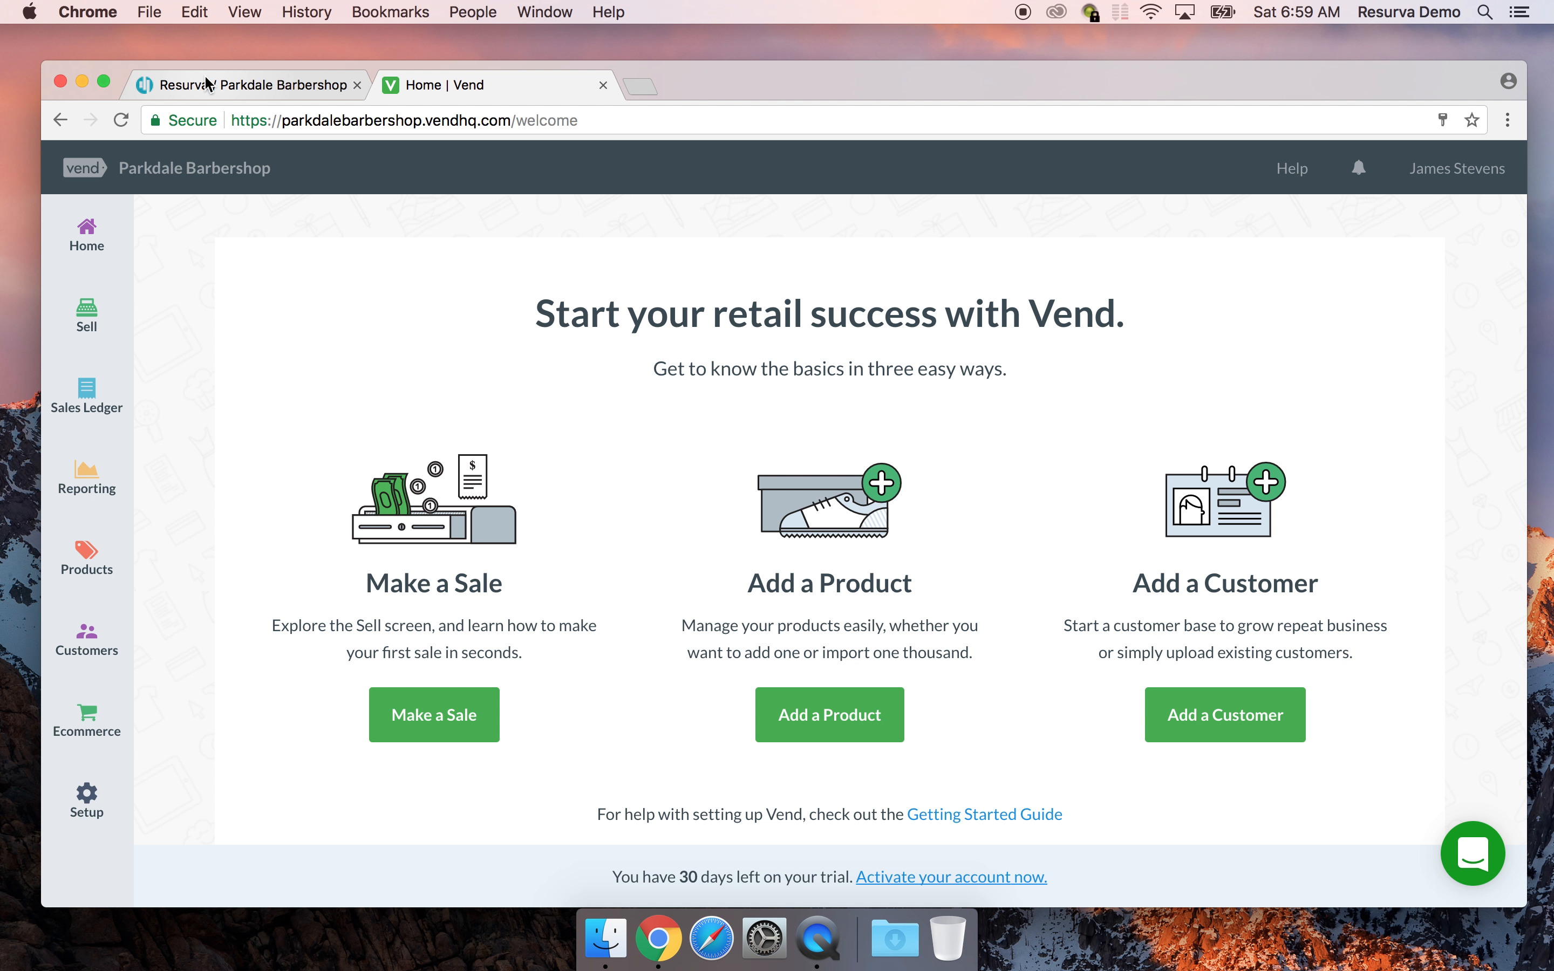
left_click(266, 82)
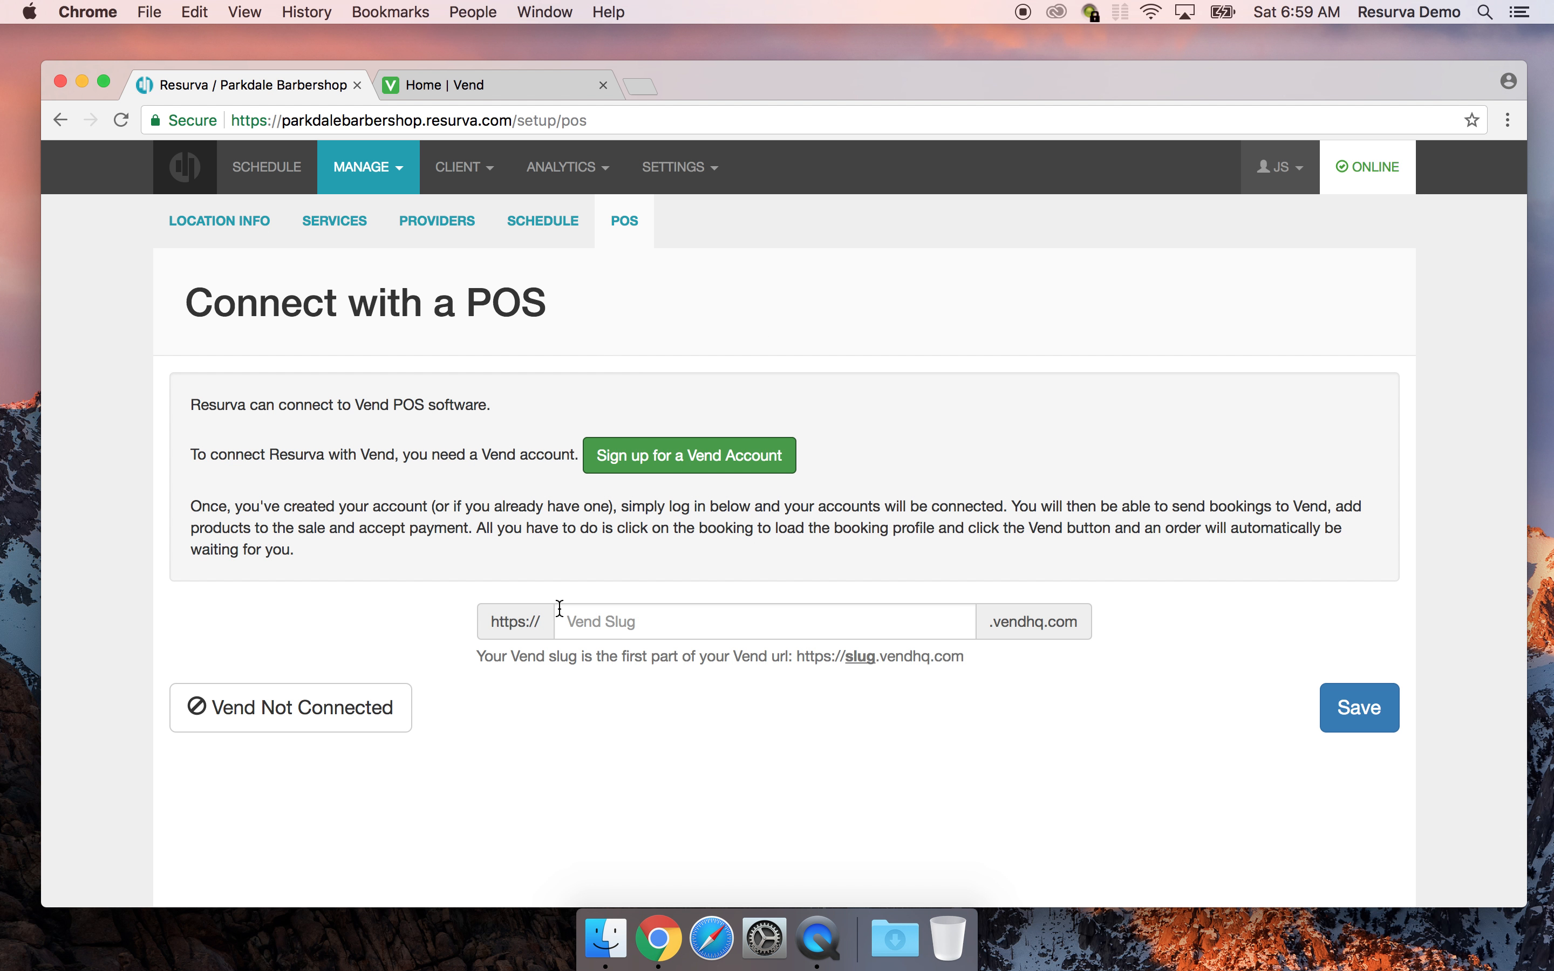
Copy the parkdalebarbershop subdomain from Vend's URL into Resurva's Vend Slug field and save
left_click(597, 618)
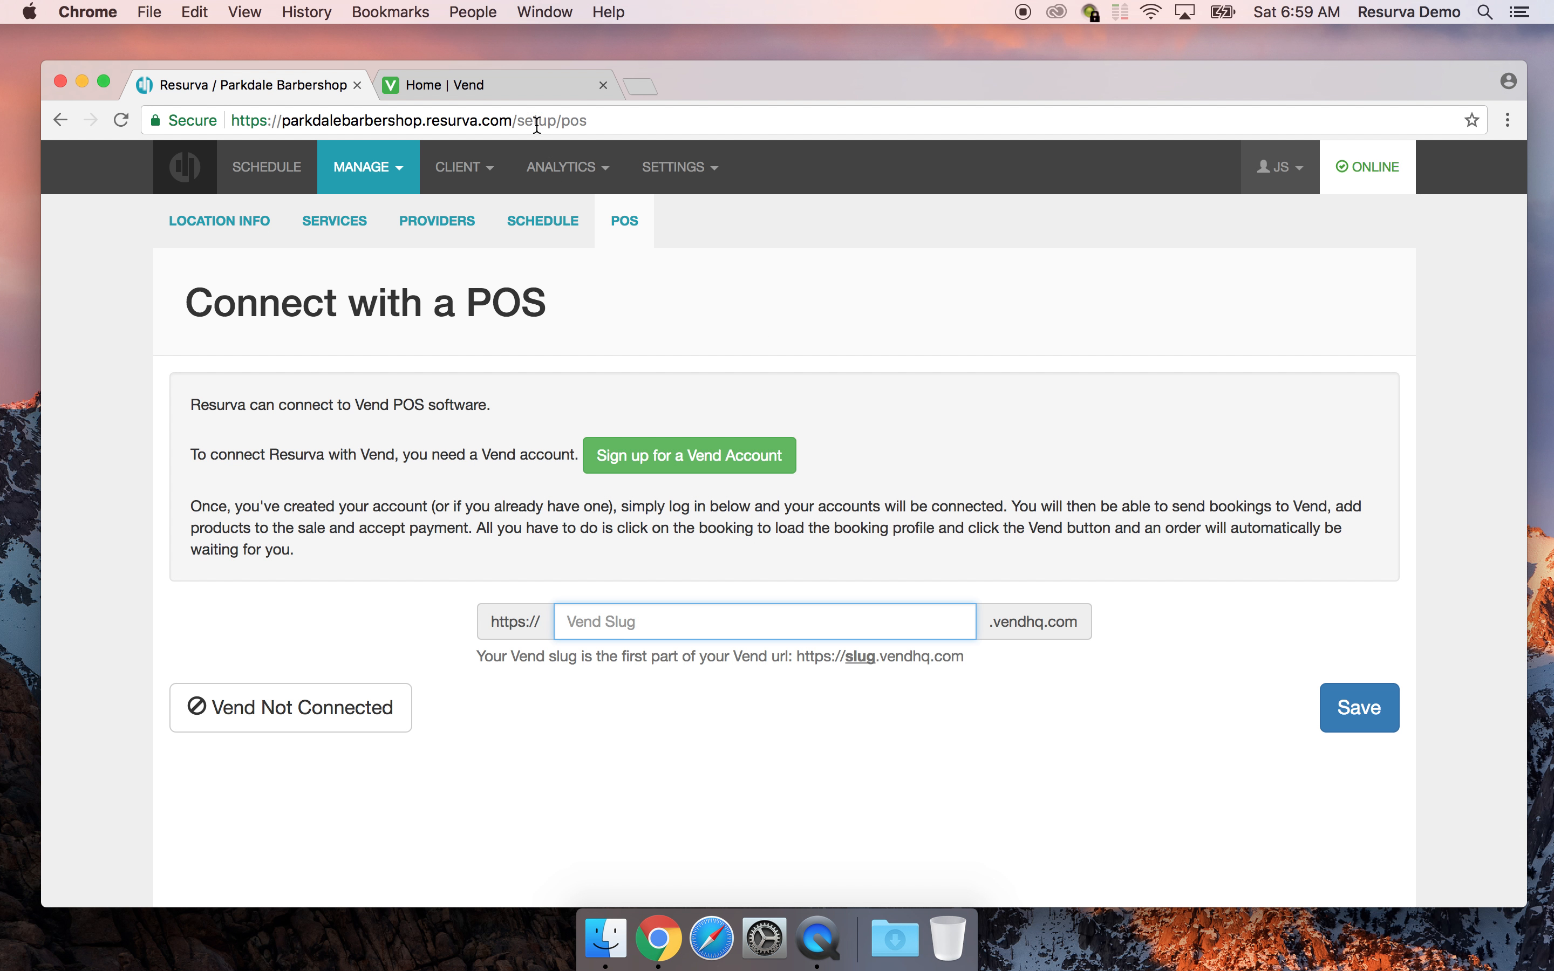
left_click(485, 91)
left_click_drag(419, 121, 283, 121)
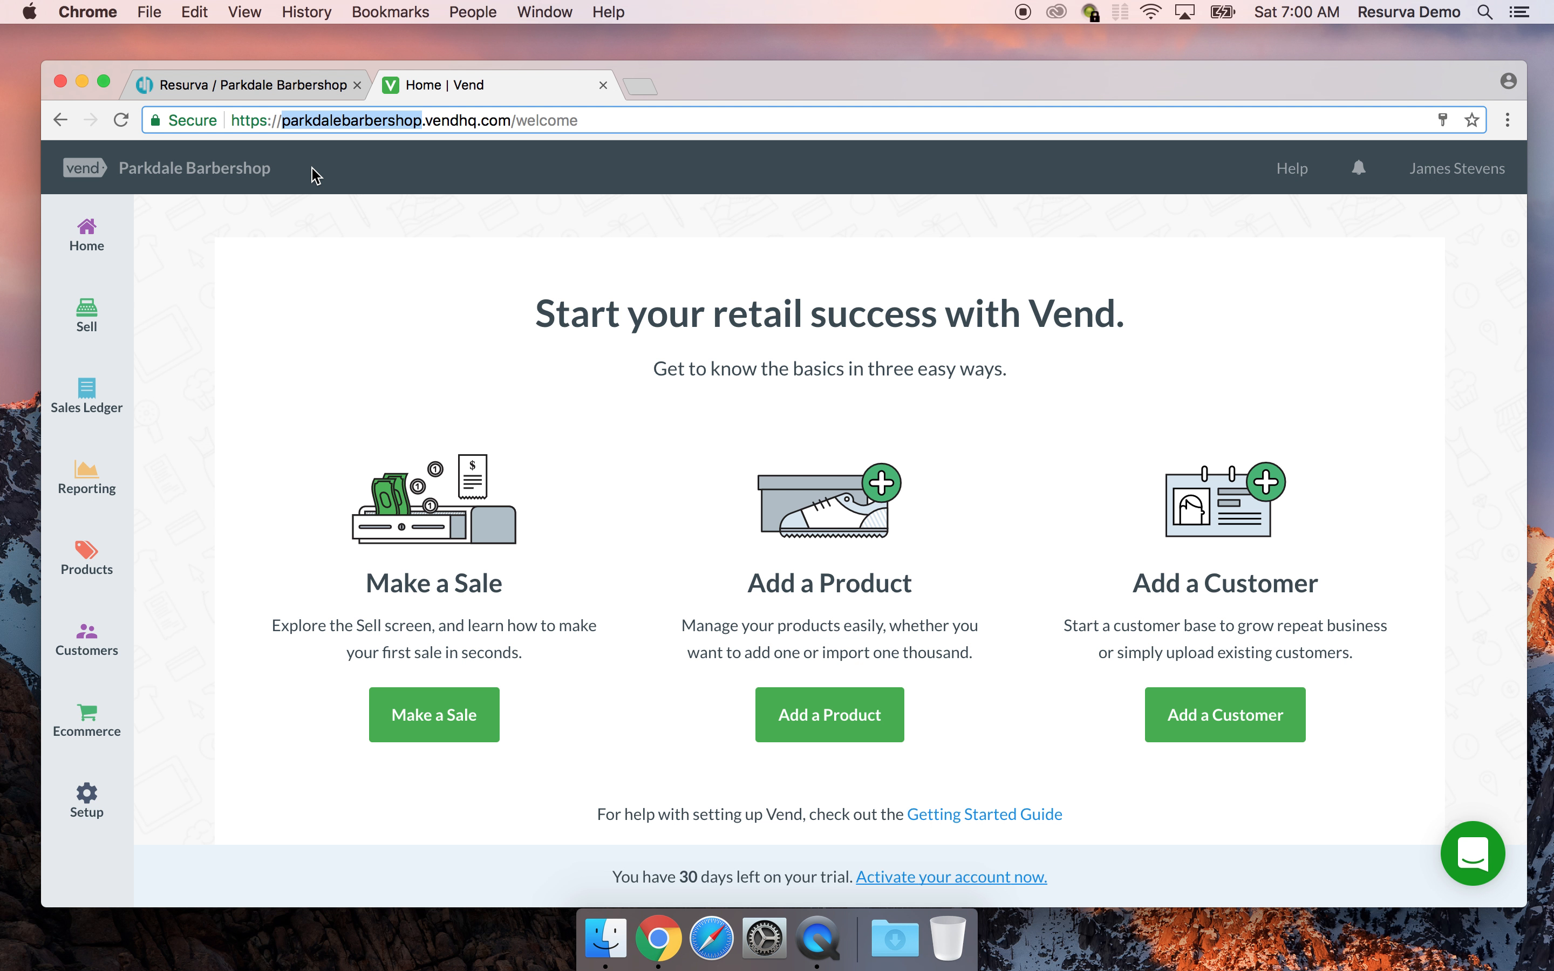
key("super+c")
left_click(294, 85)
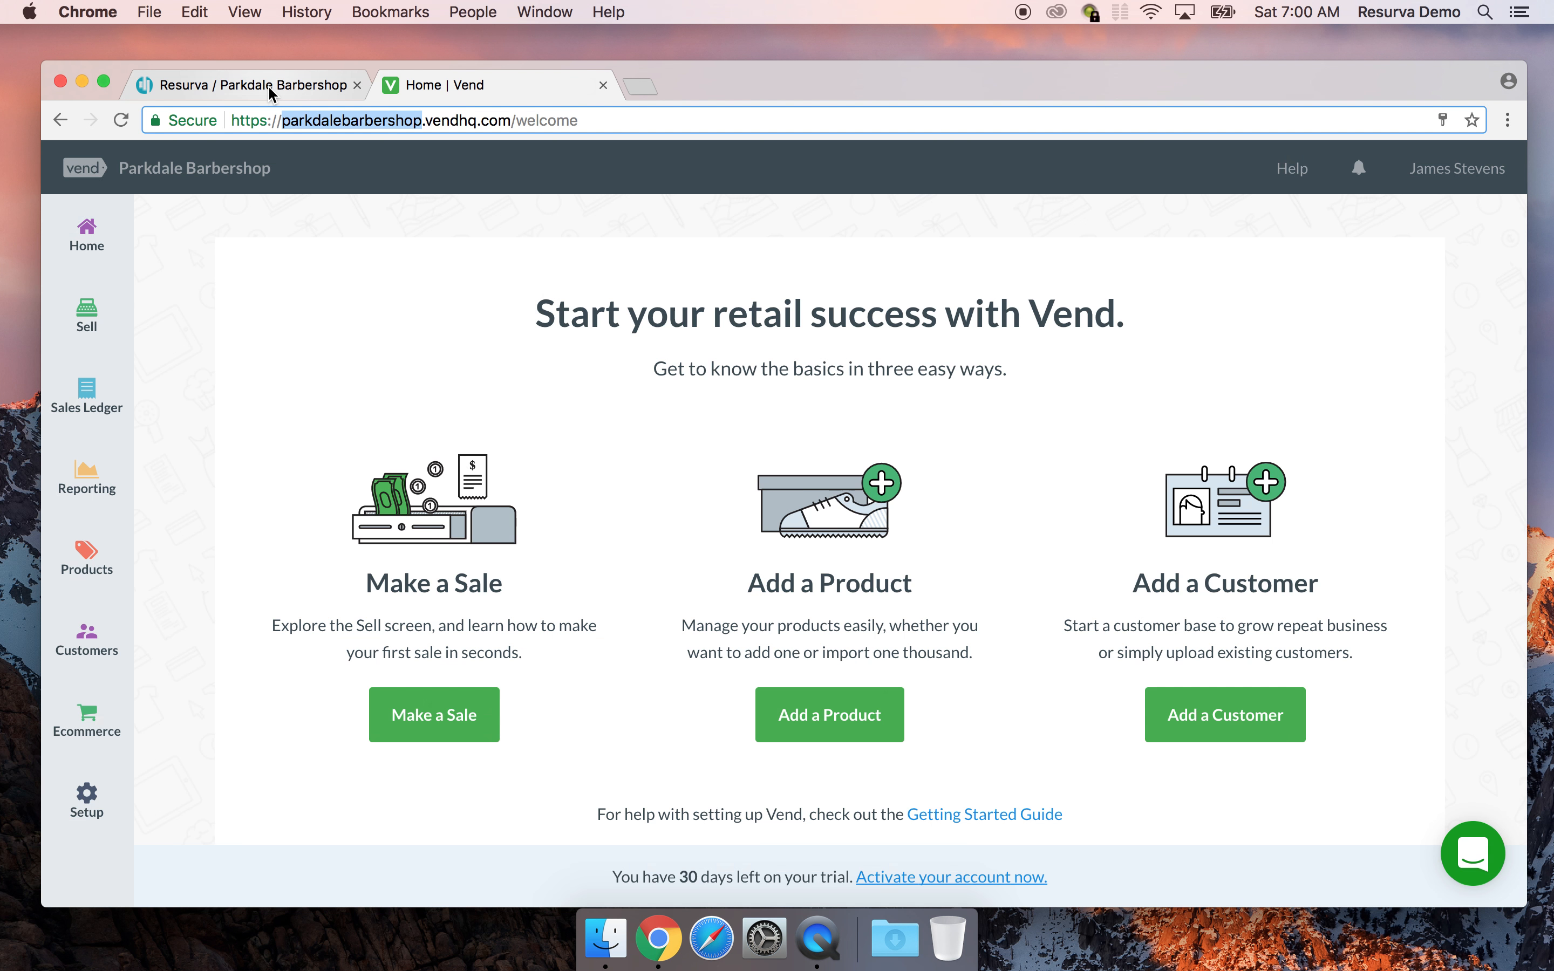
key("super+v")
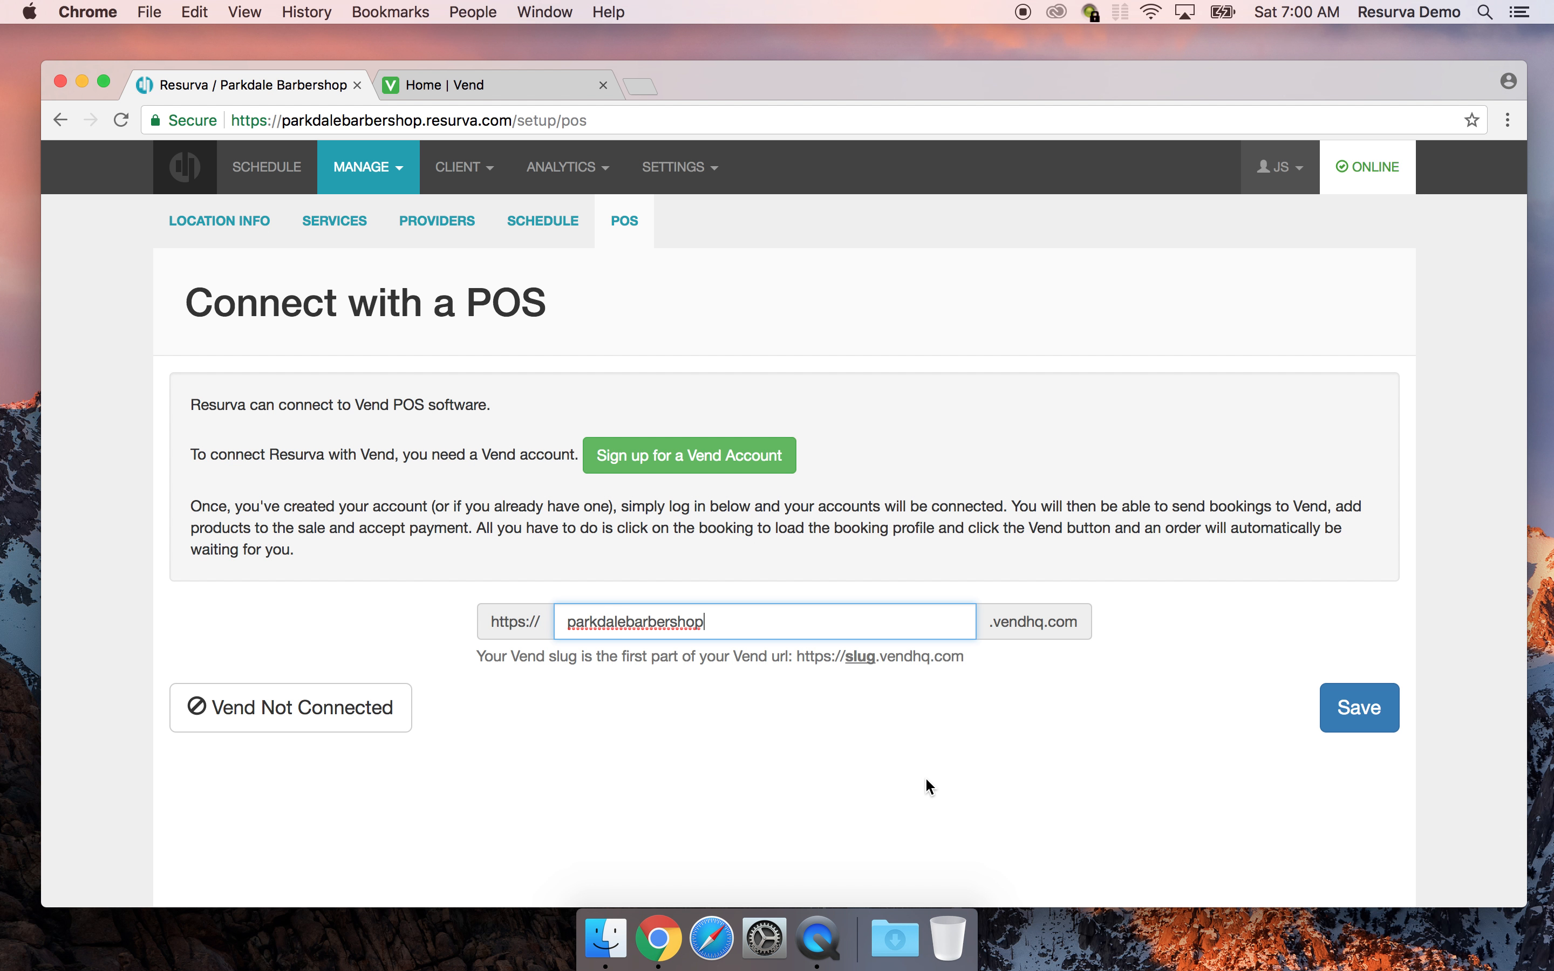
left_click(1283, 781)
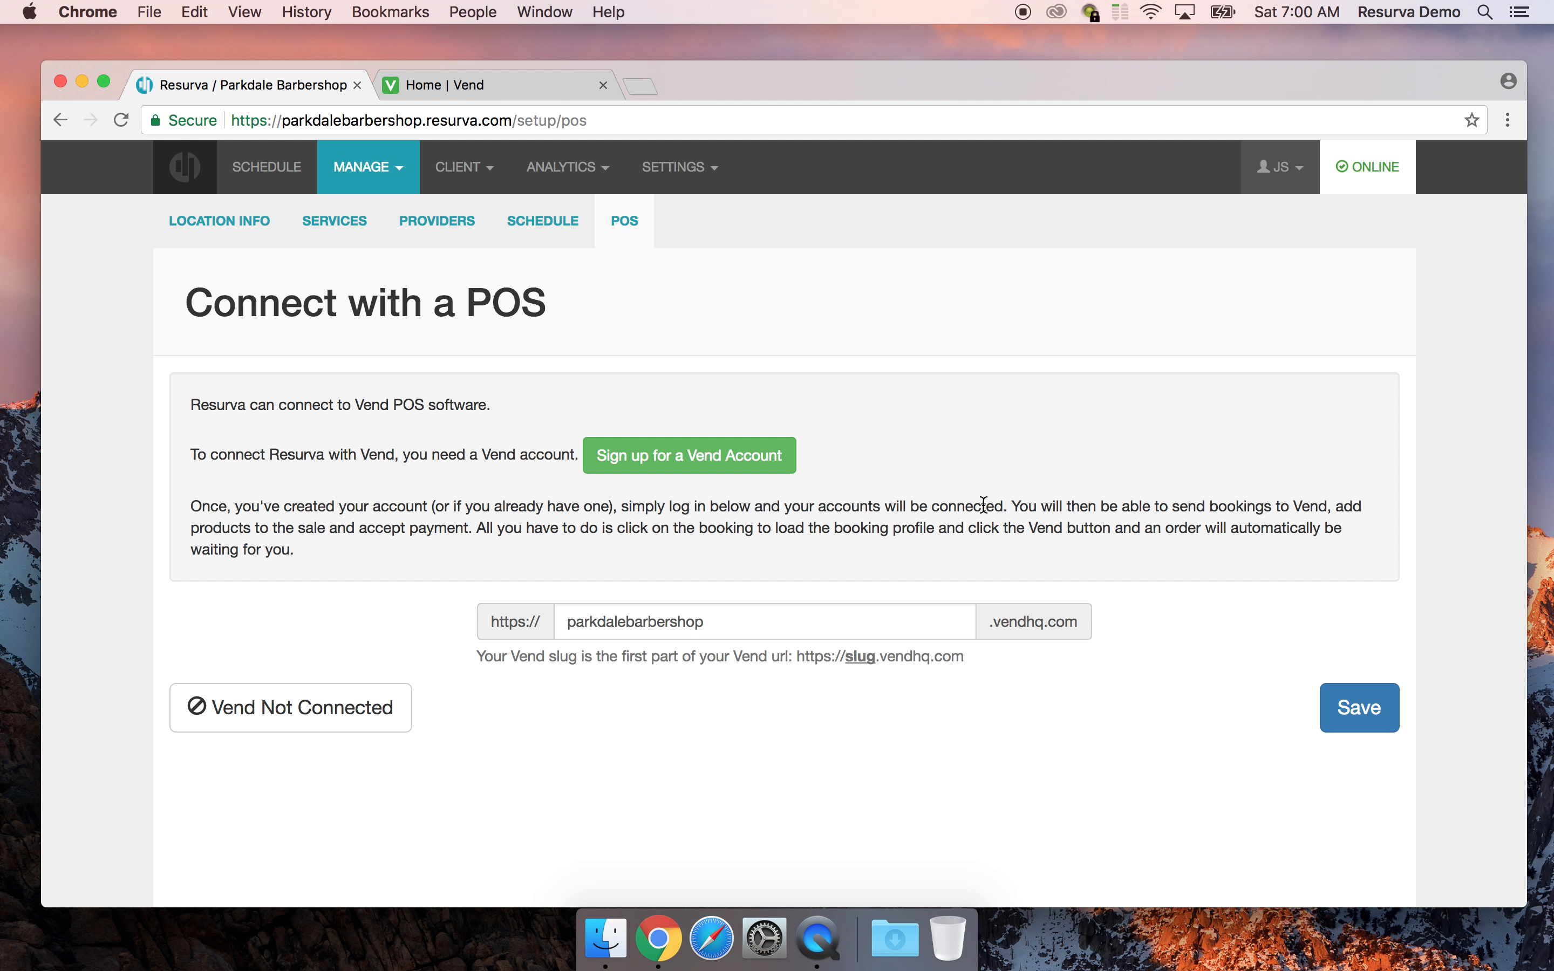
left_click(1362, 707)
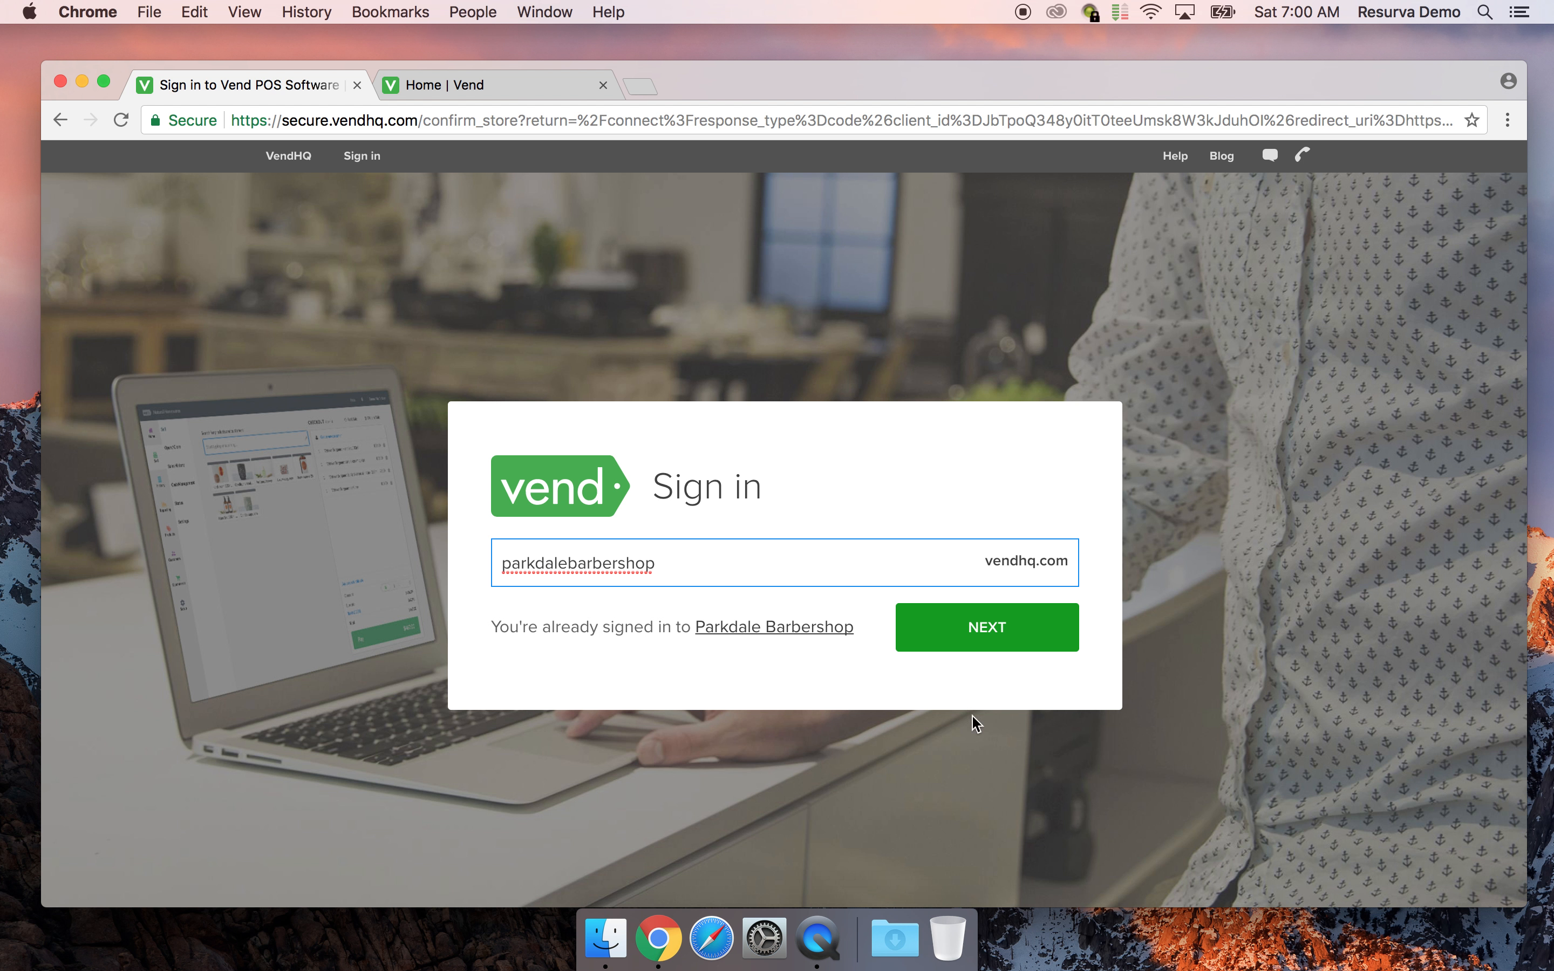
Continue signing in to Parkdale Barbershop and allow Resurva access to the Vend account
left_click(986, 627)
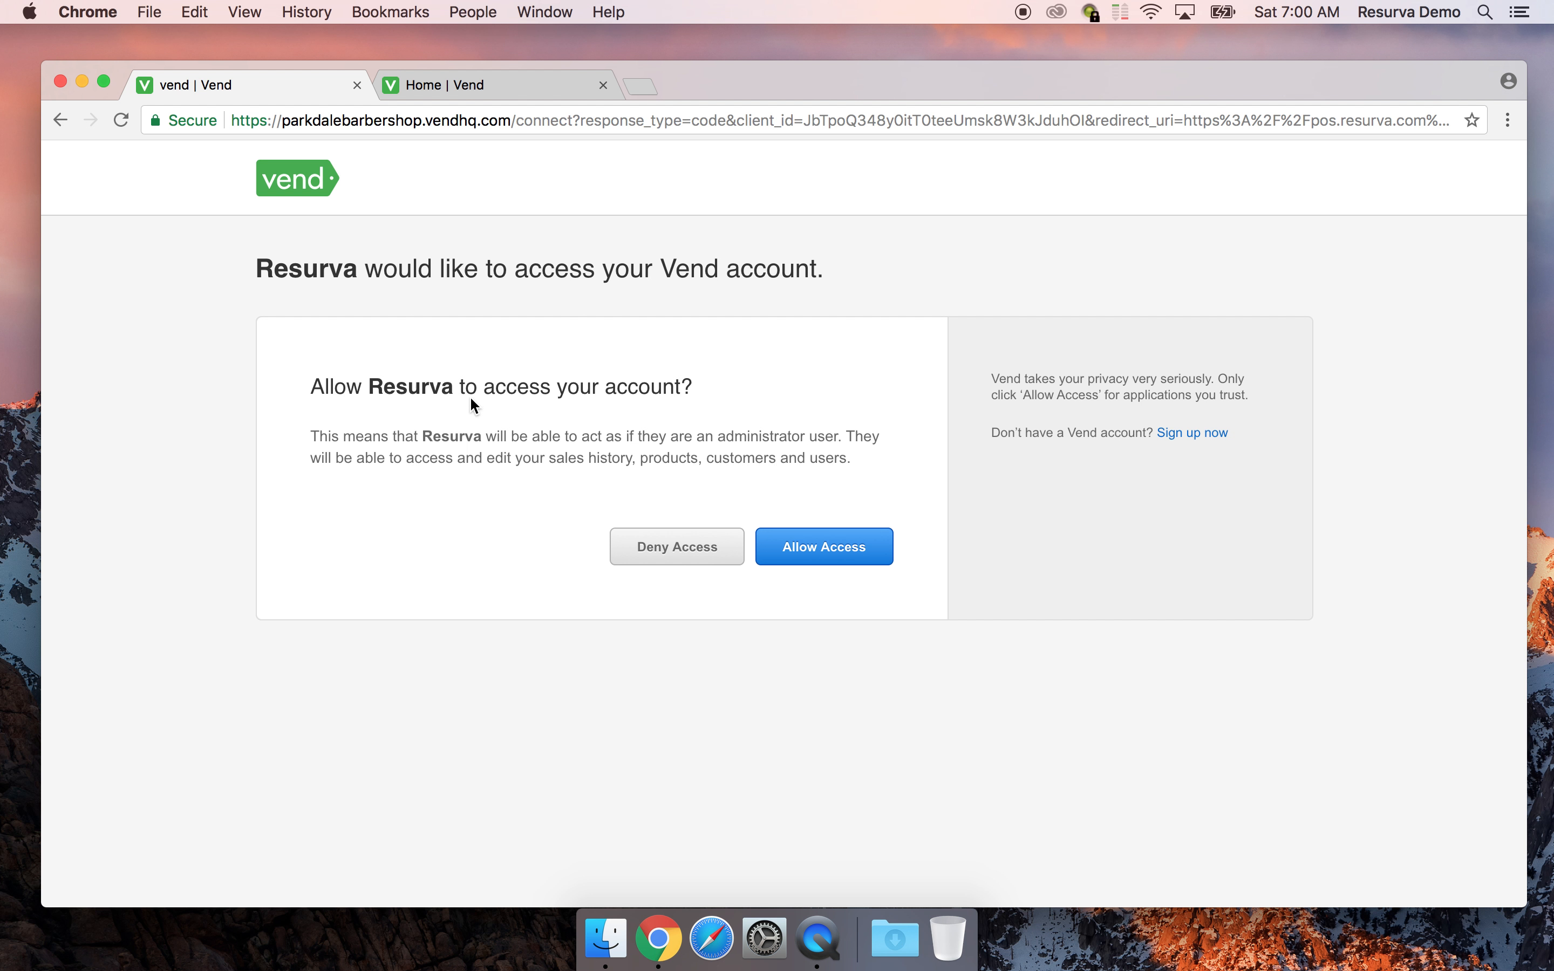
left_click(842, 552)
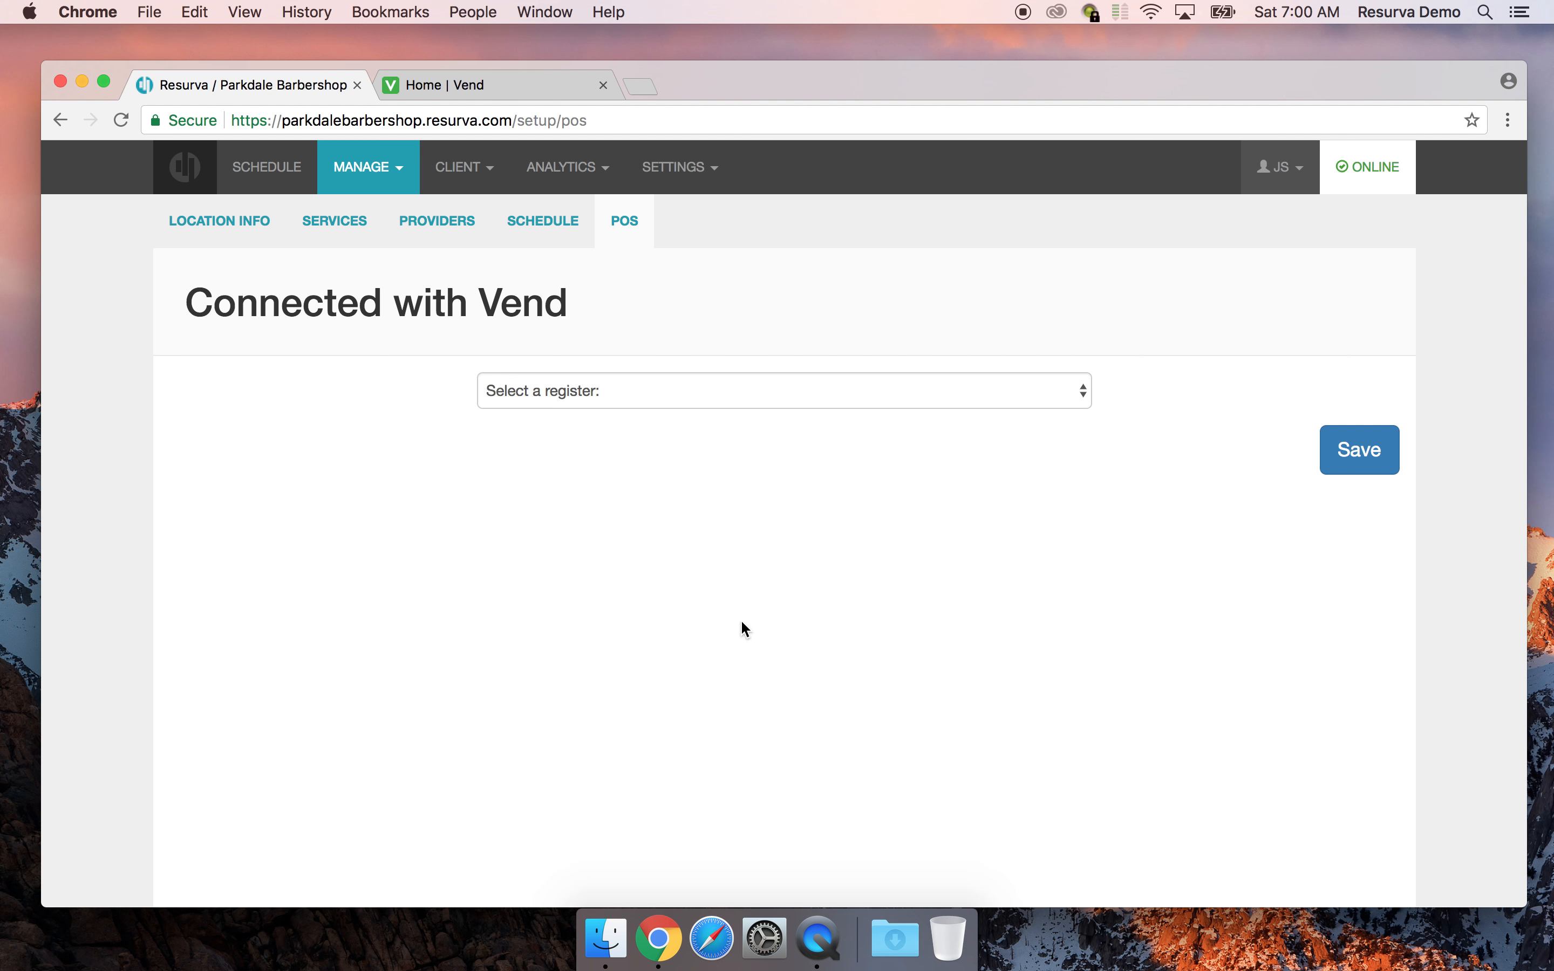
Link the POS connection to the Main Register and save it
left_click(718, 392)
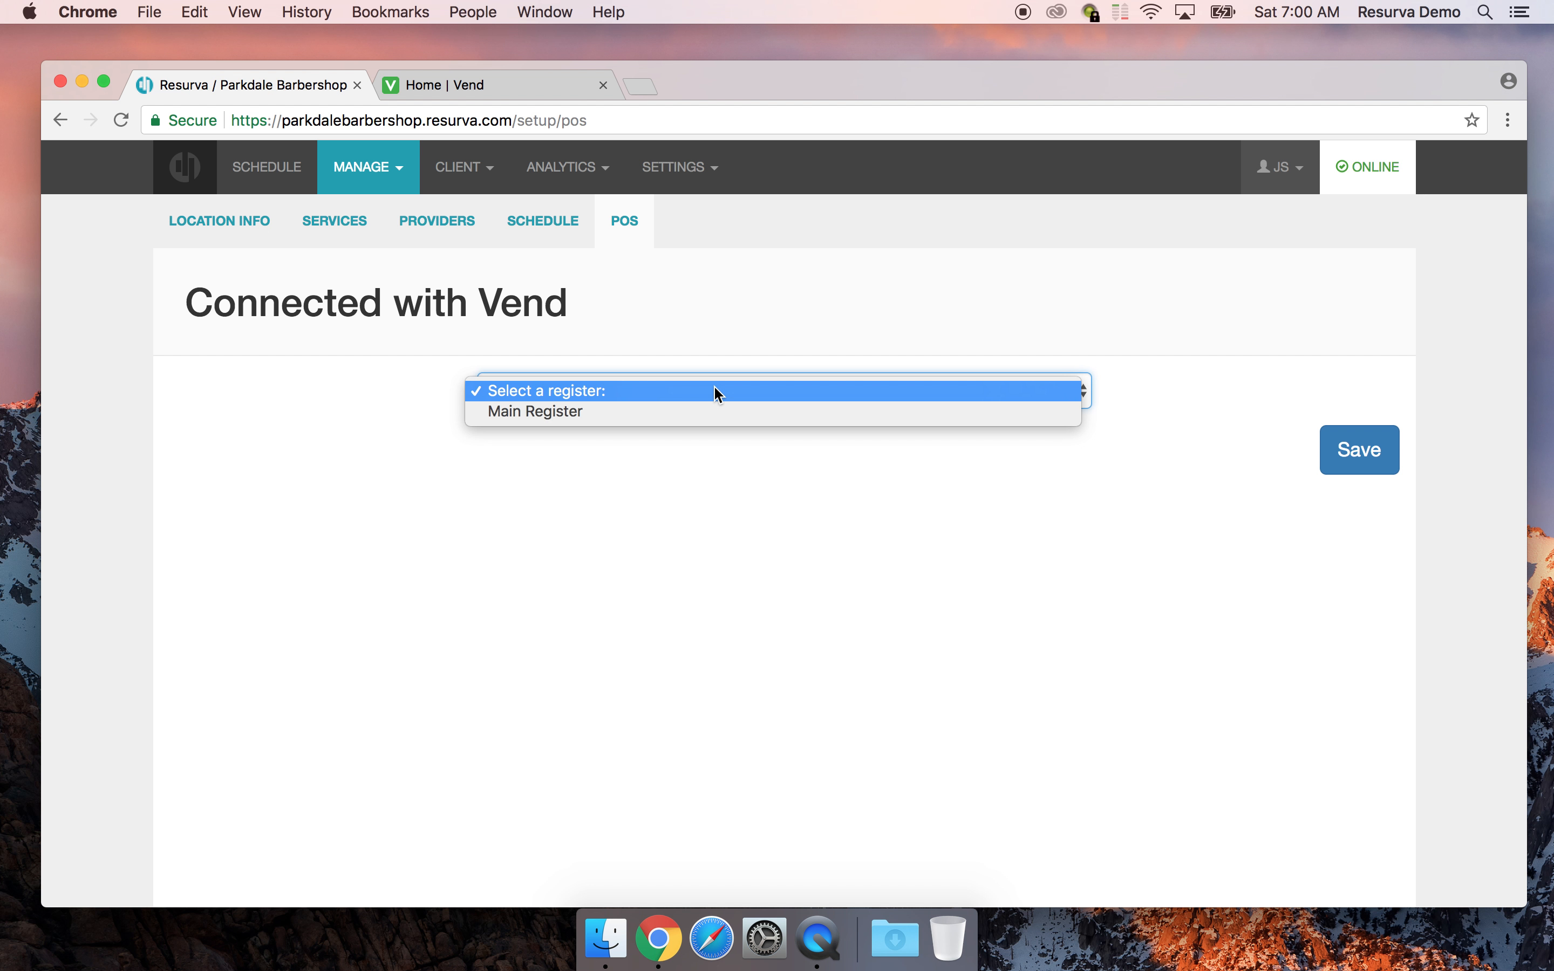
left_click(713, 391)
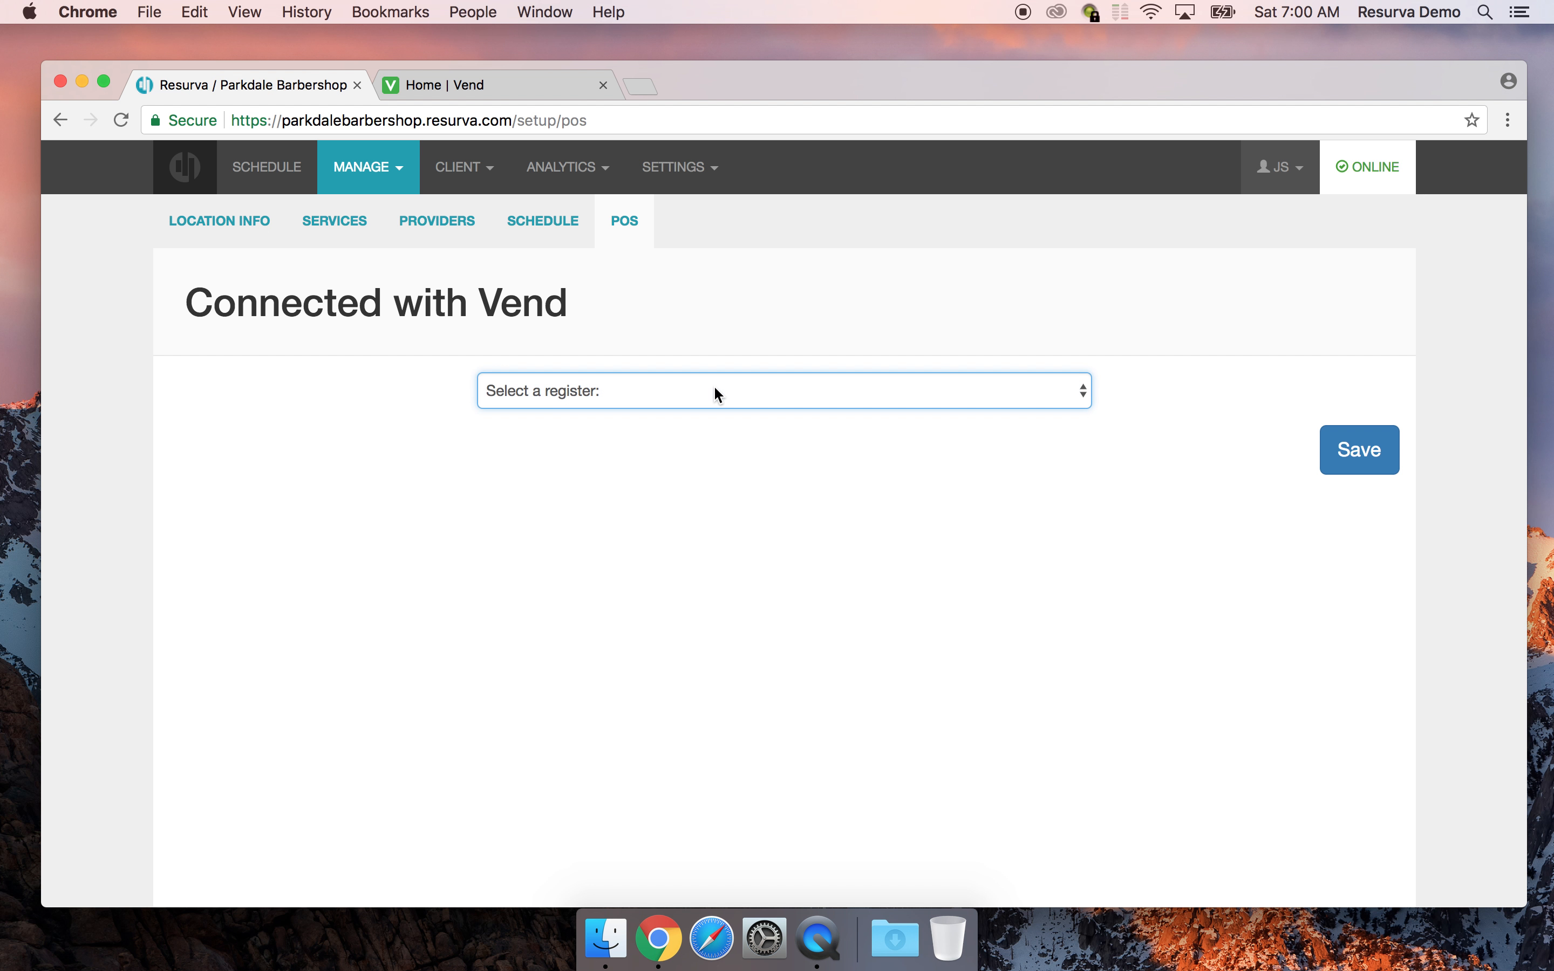
left_click(709, 392)
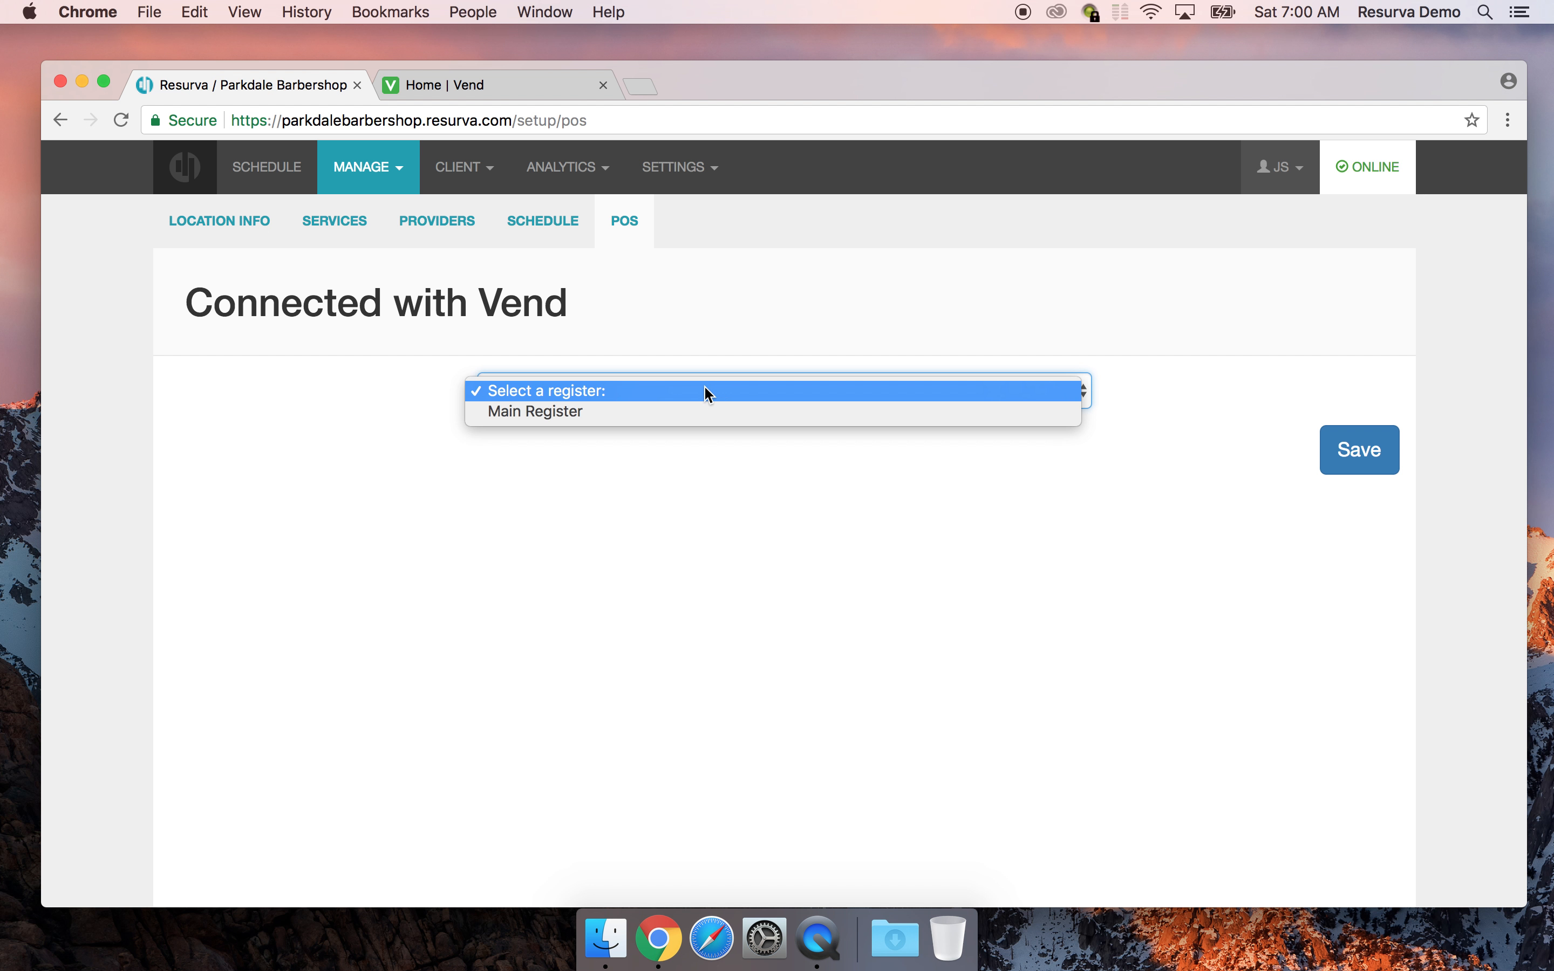
left_click(675, 410)
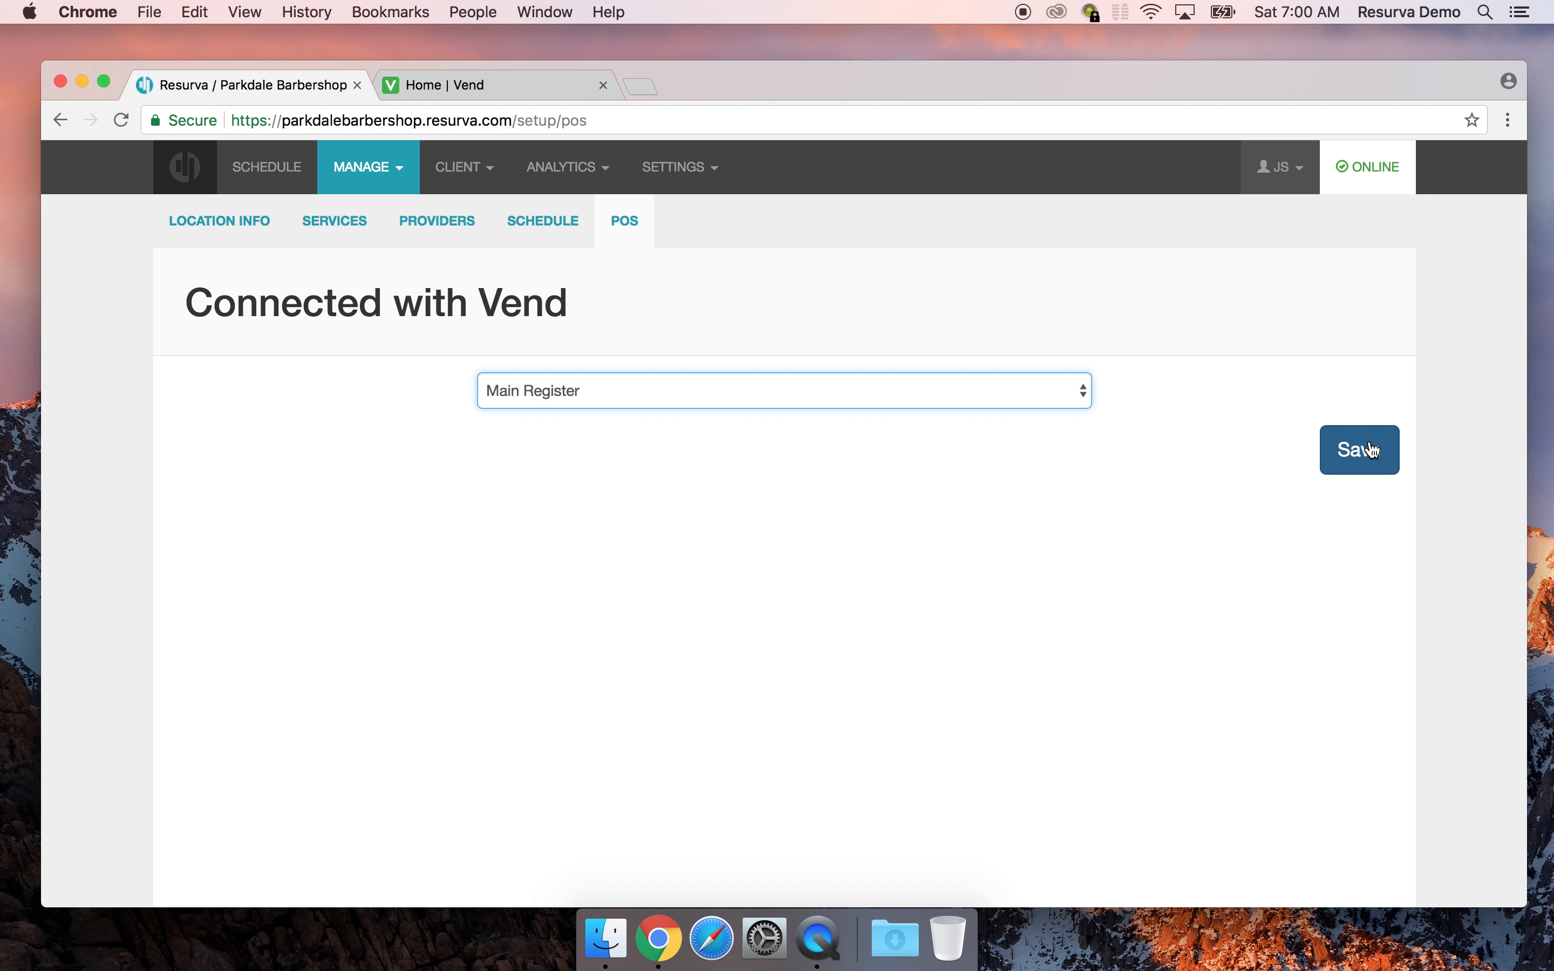
left_click(1353, 452)
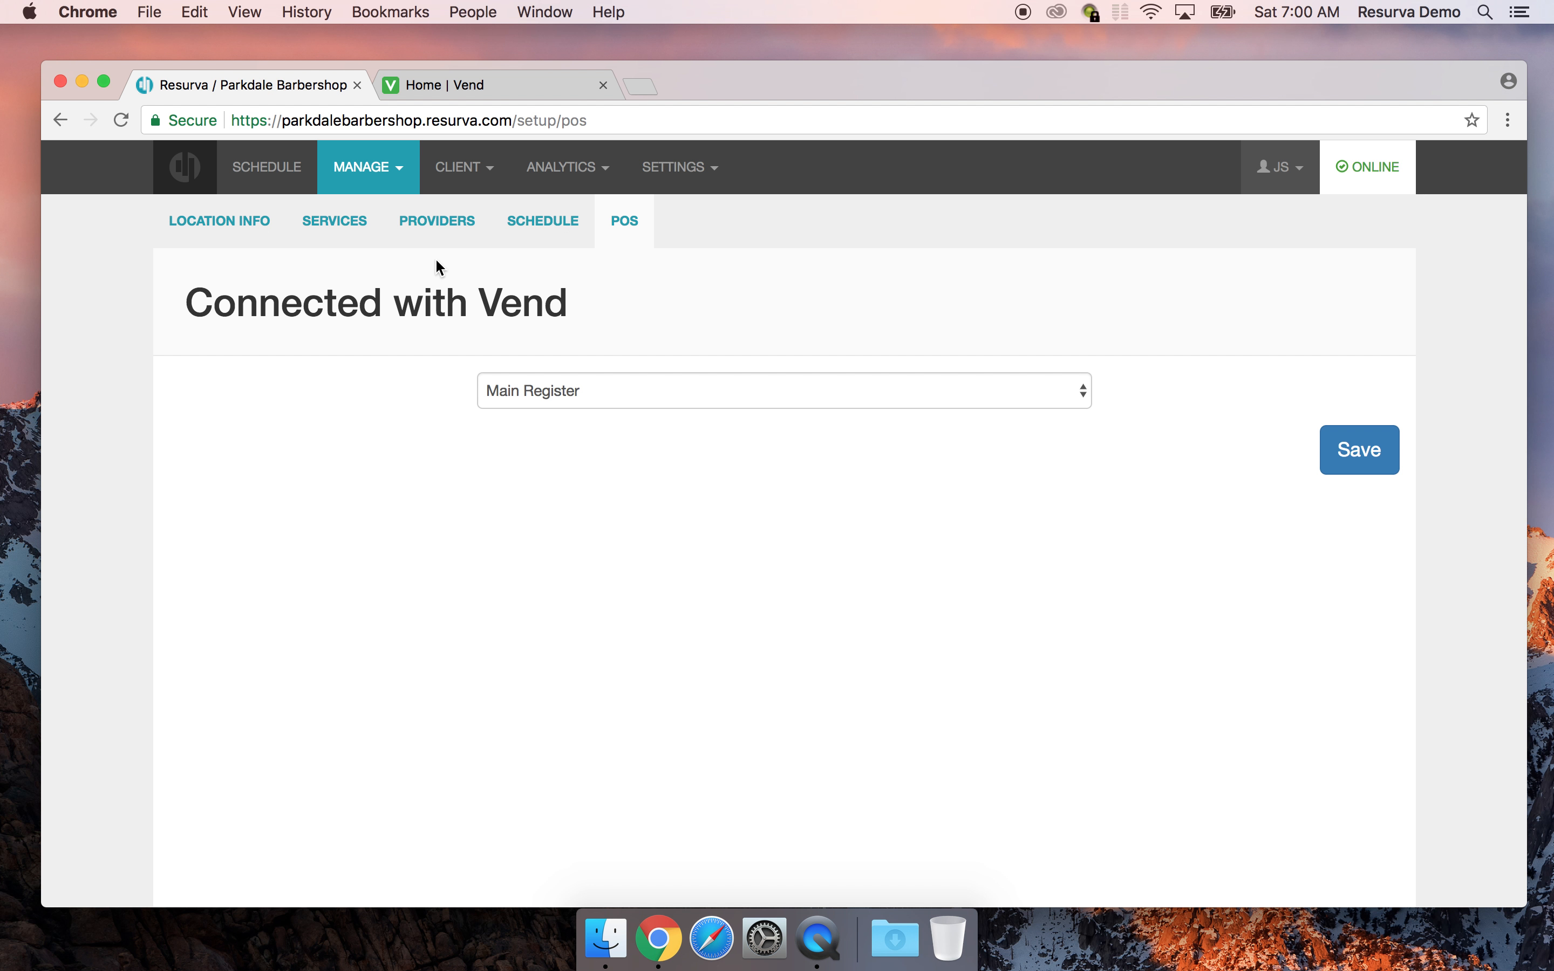
Open the Saturday, October 21st, 2017 booking schedule
left_click(548, 225)
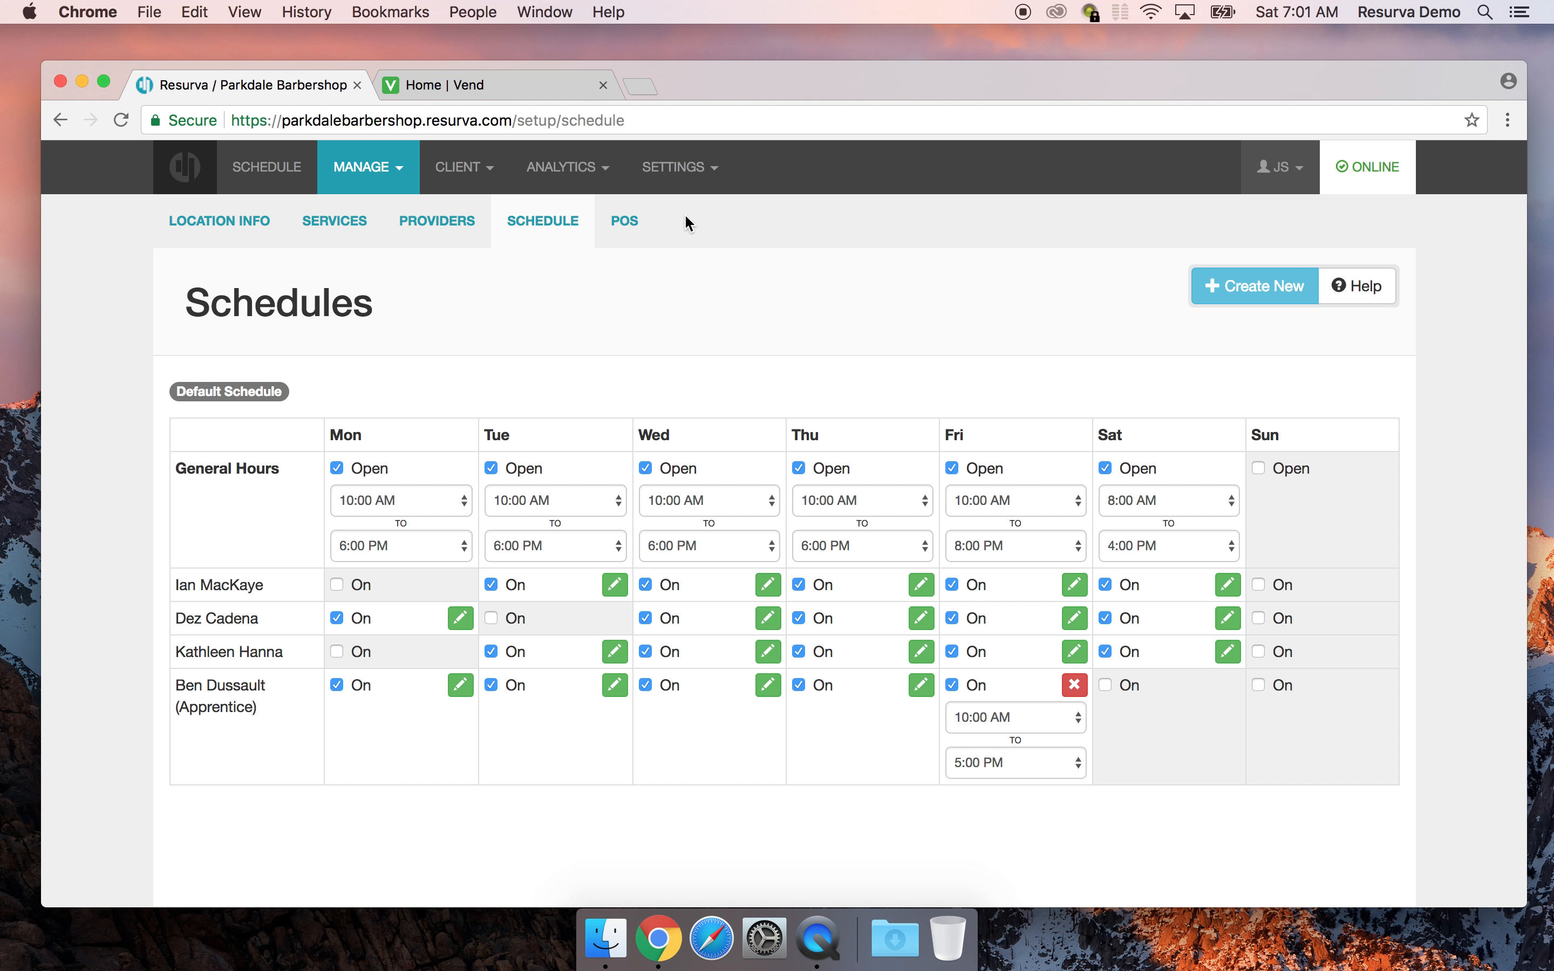
left_click(627, 223)
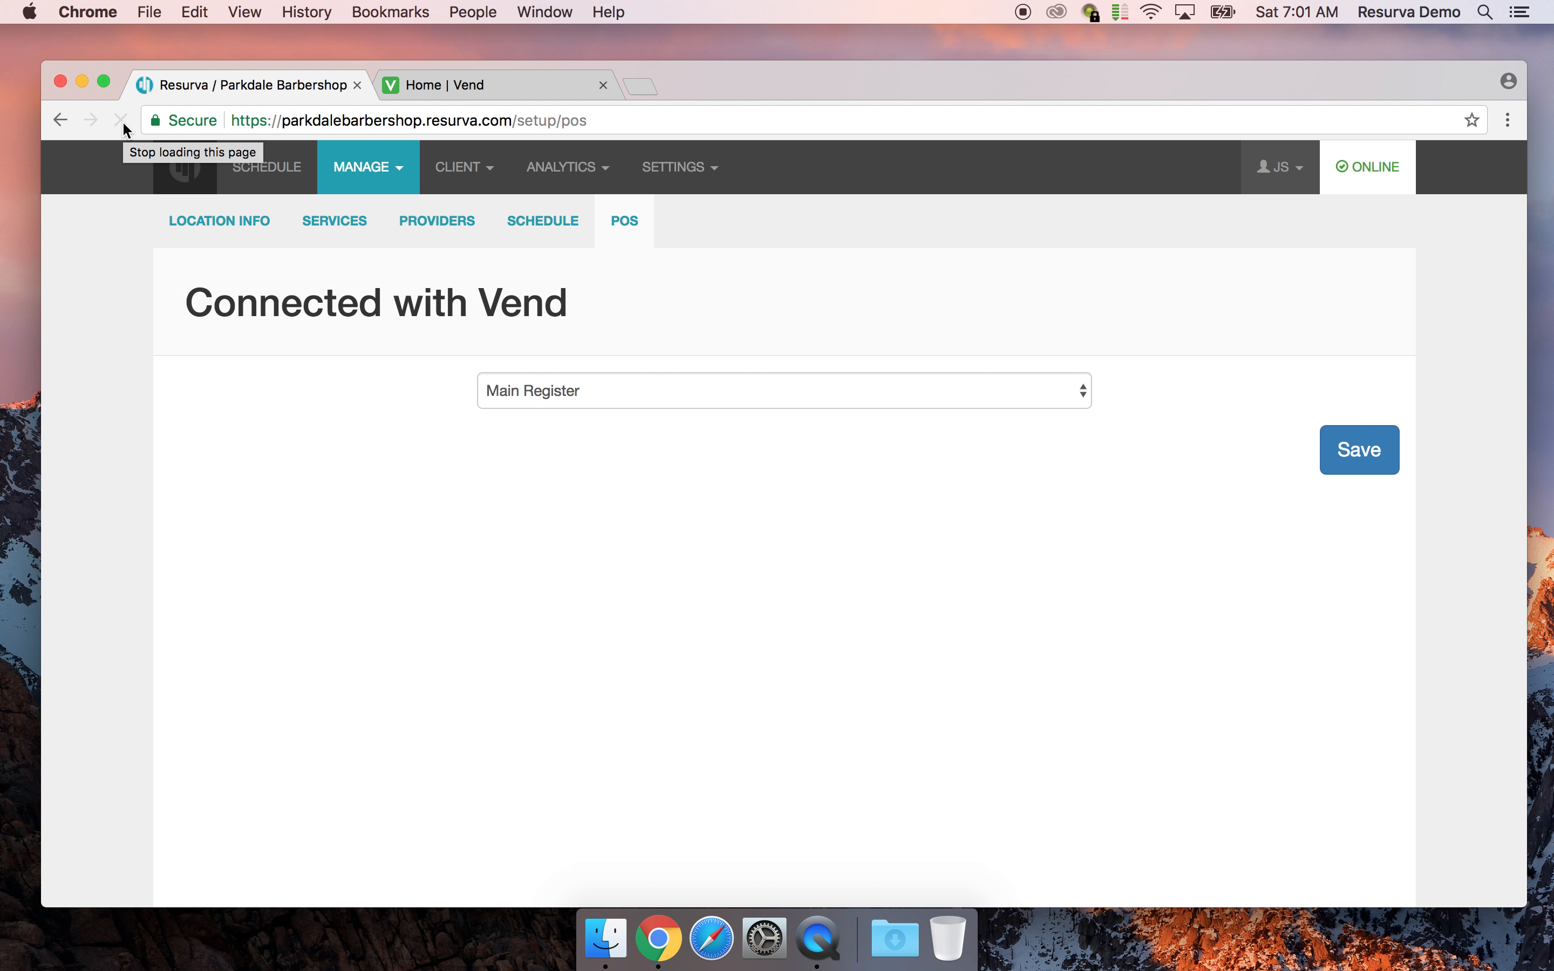
left_click(290, 167)
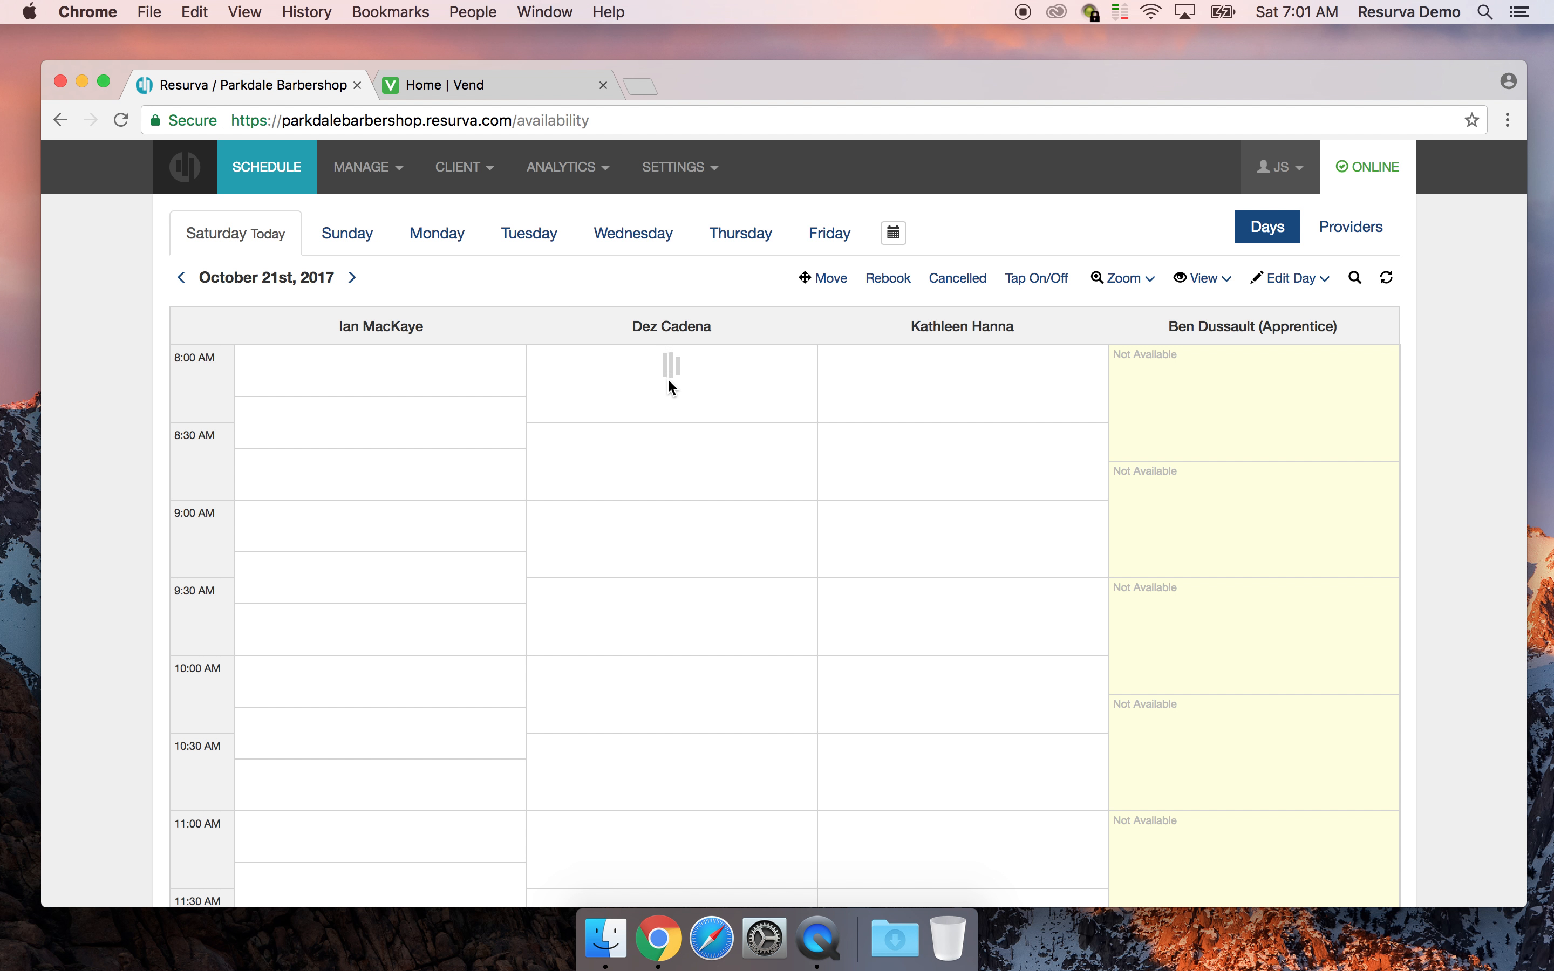
Request an 8:00 AM Haircut booking, entering the new client's name
left_click(672, 387)
left_click(491, 464)
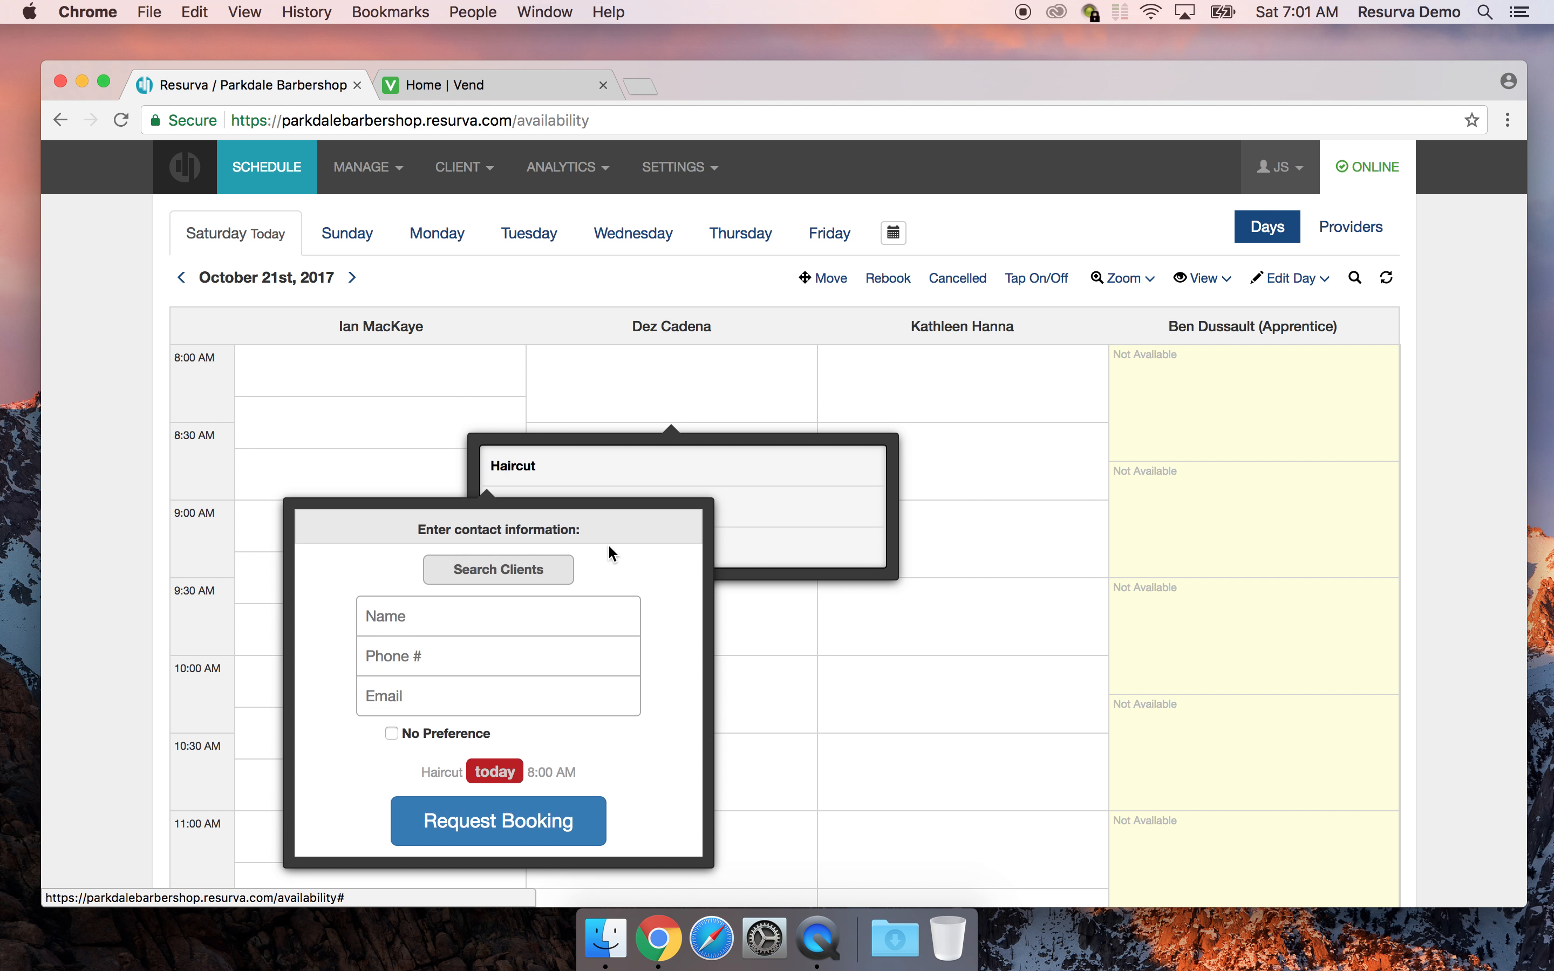
left_click(441, 614)
type("J")
key("BackSpace")
type("Jimmy Dean")
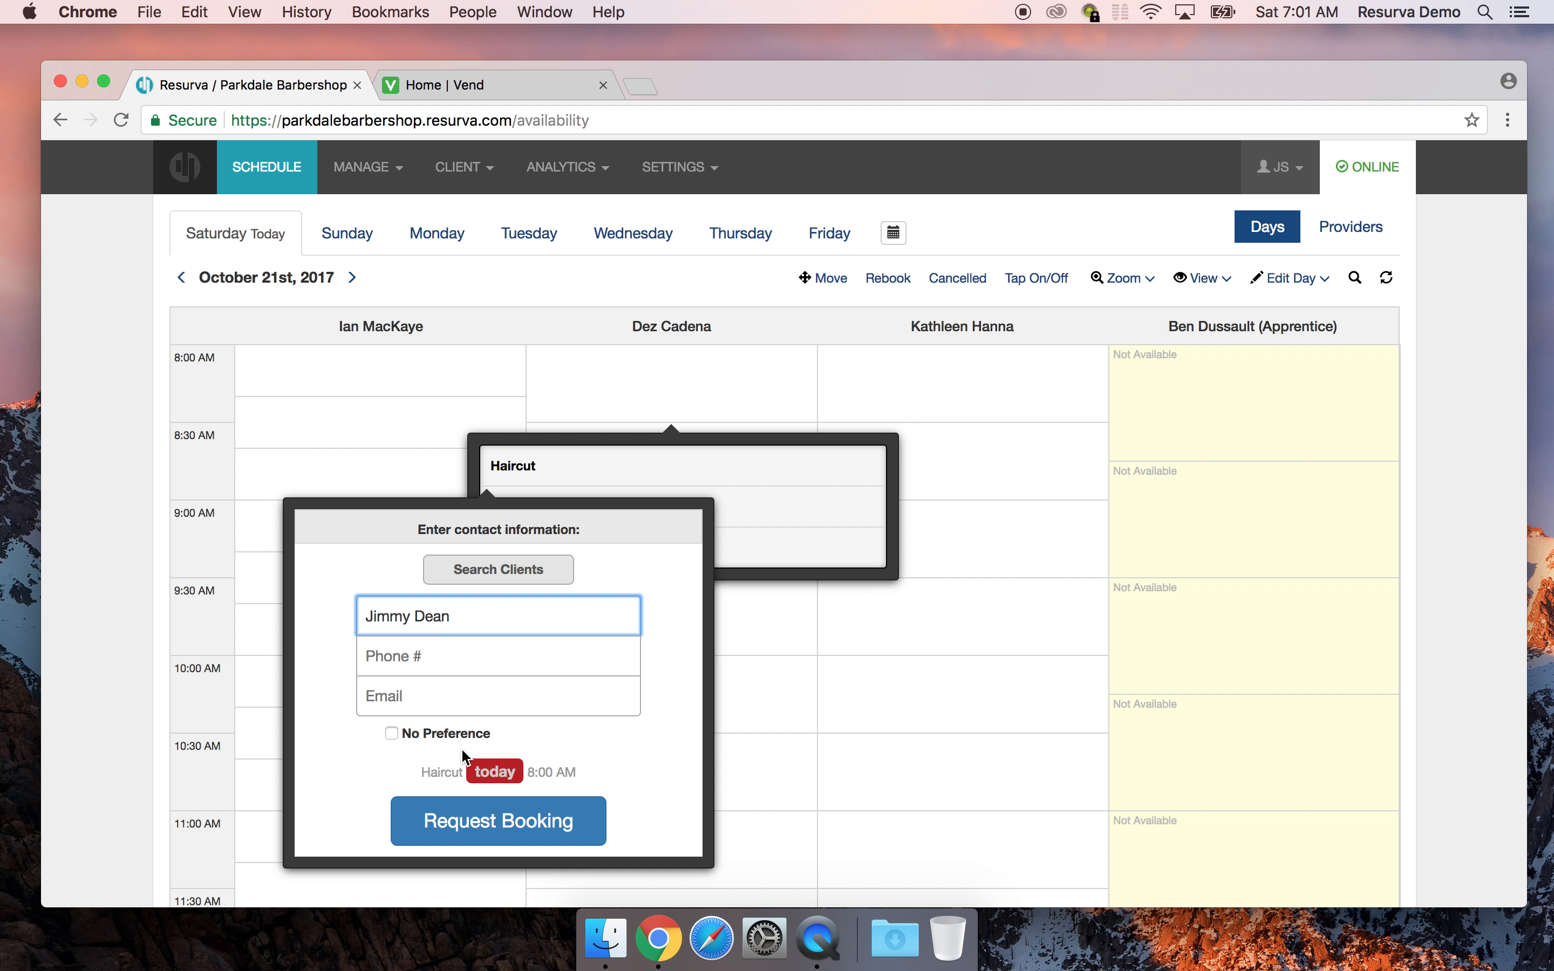
left_click(509, 823)
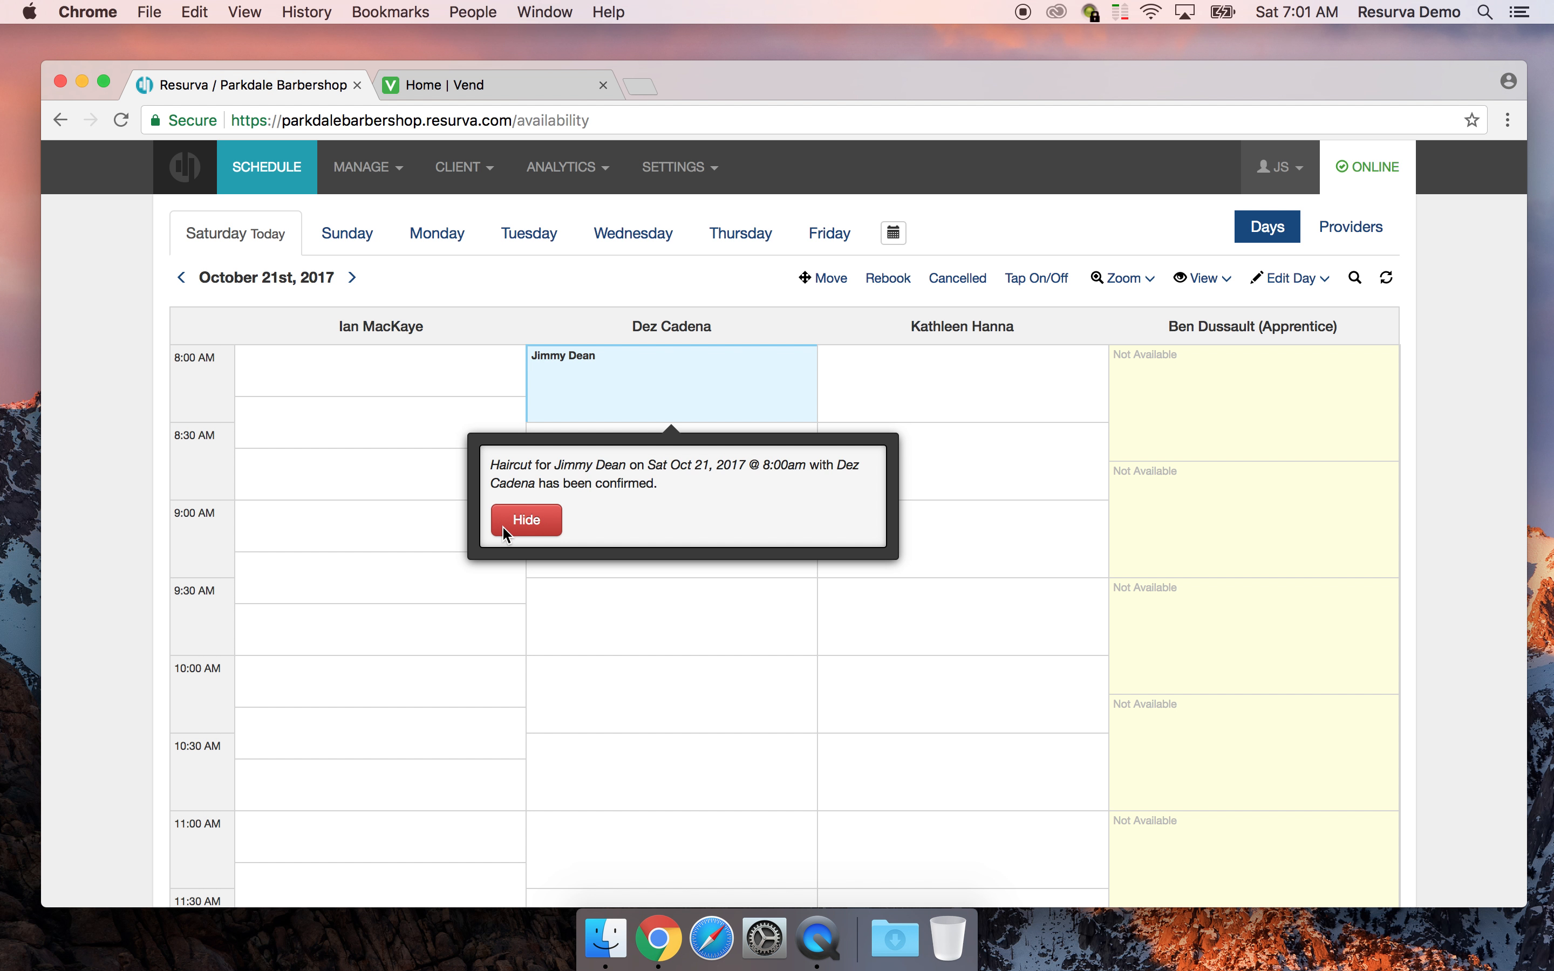
Dismiss the confirmation, open the new booking's actions, and switch to the Vend tab
left_click(526, 520)
left_click(726, 359)
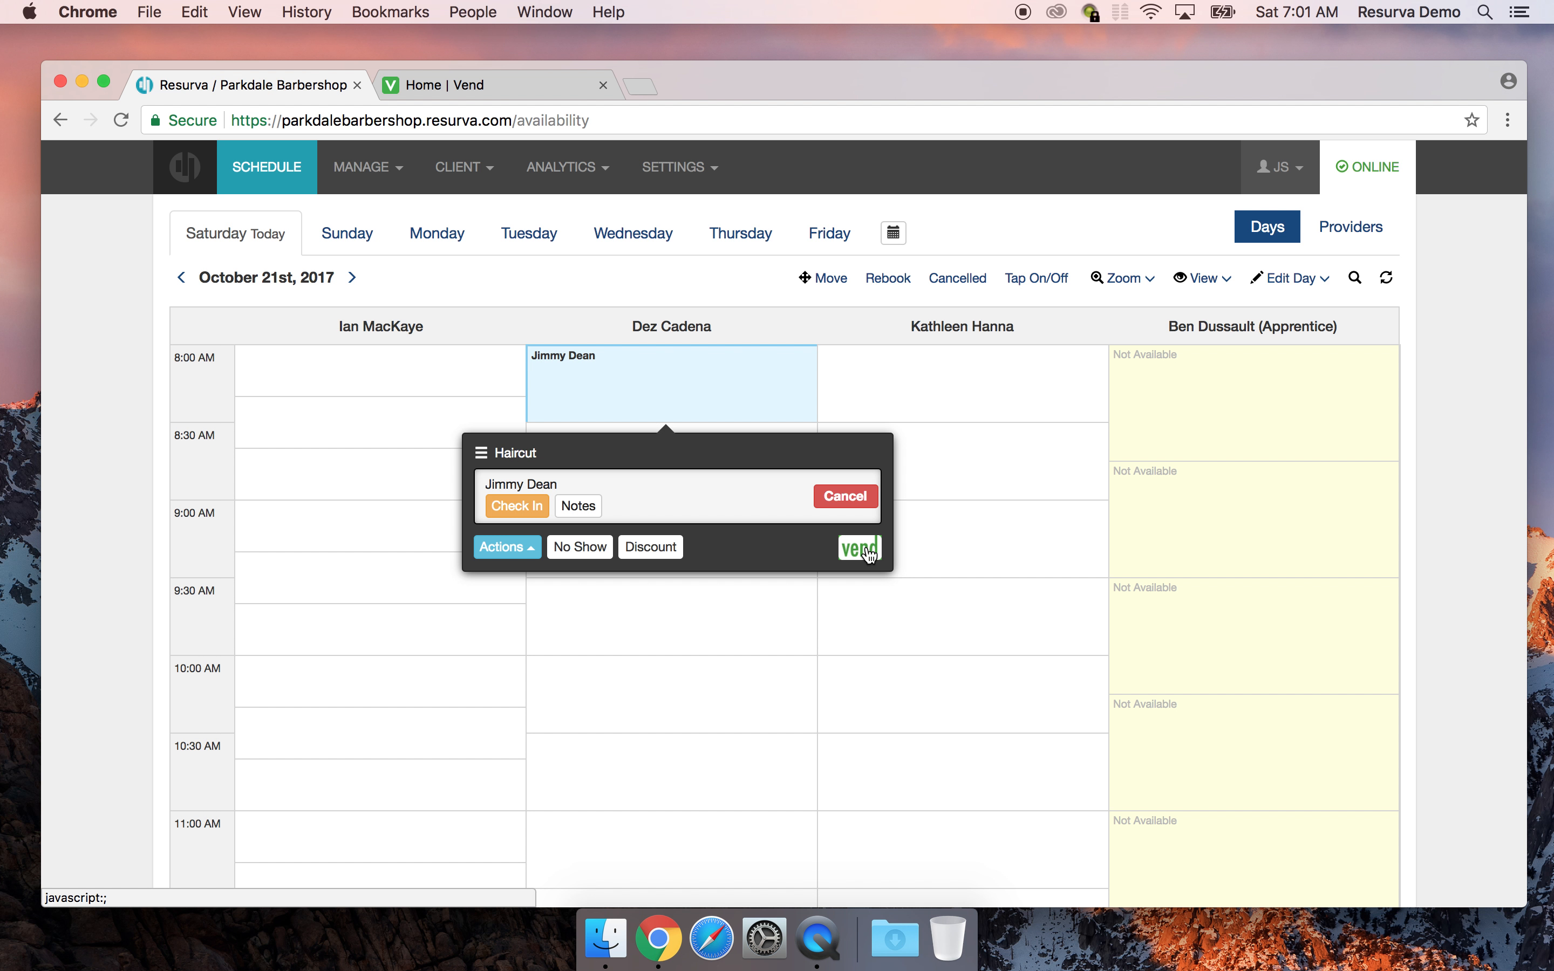
left_click(477, 87)
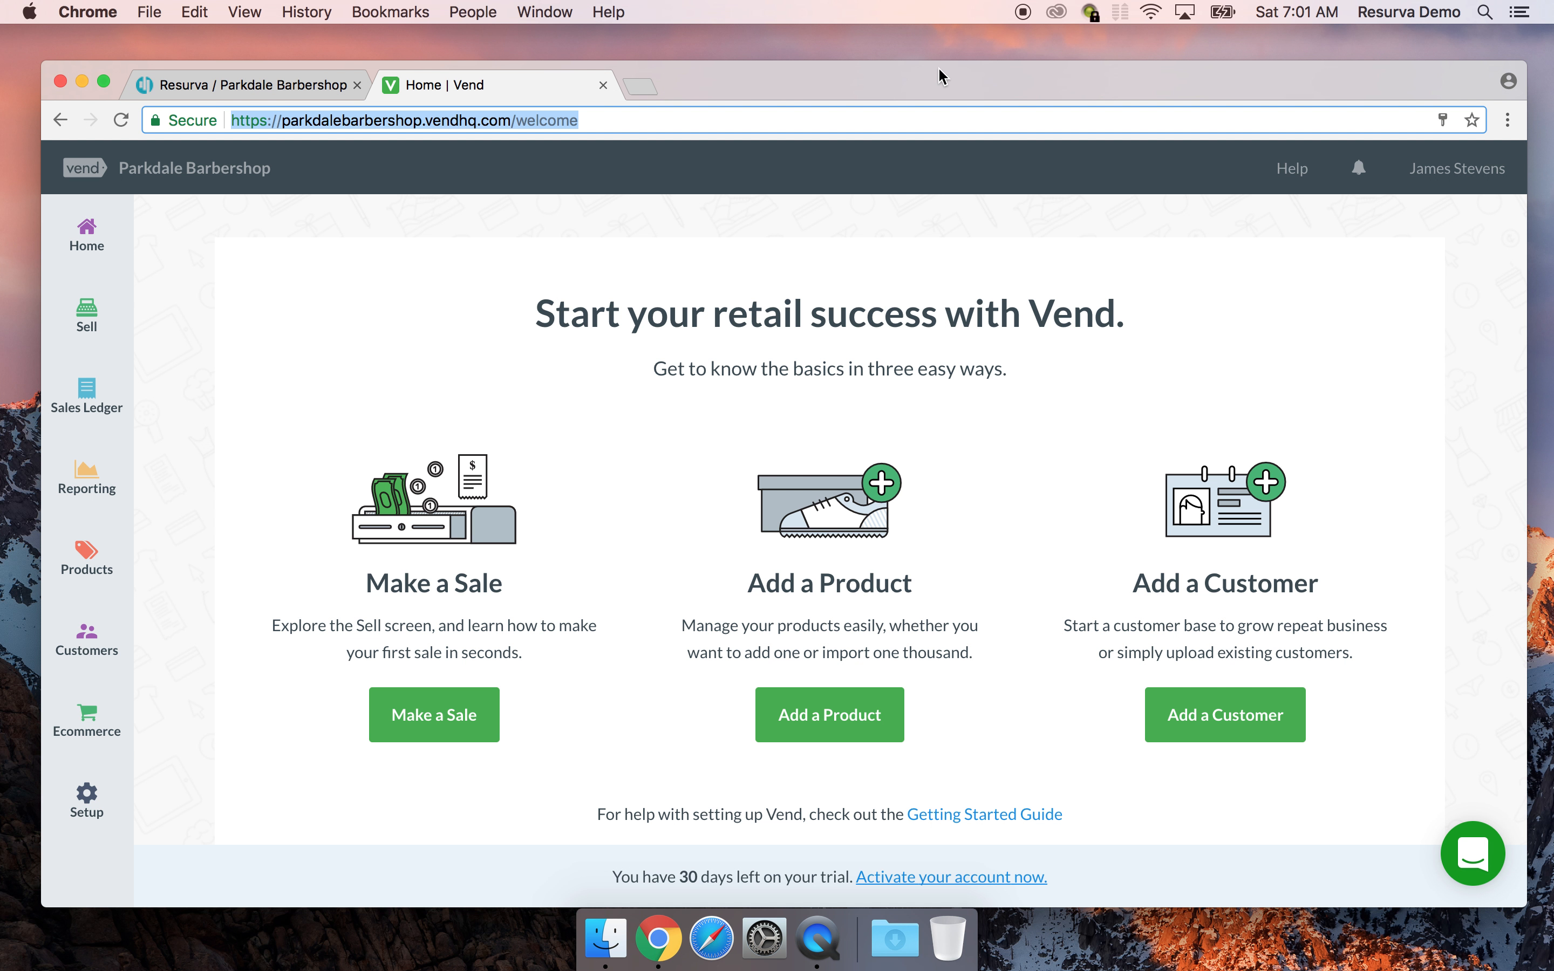
Open the Main Register Sell screen and skip the training tutorial
left_click_drag(939, 76, 941, 75)
left_click(94, 330)
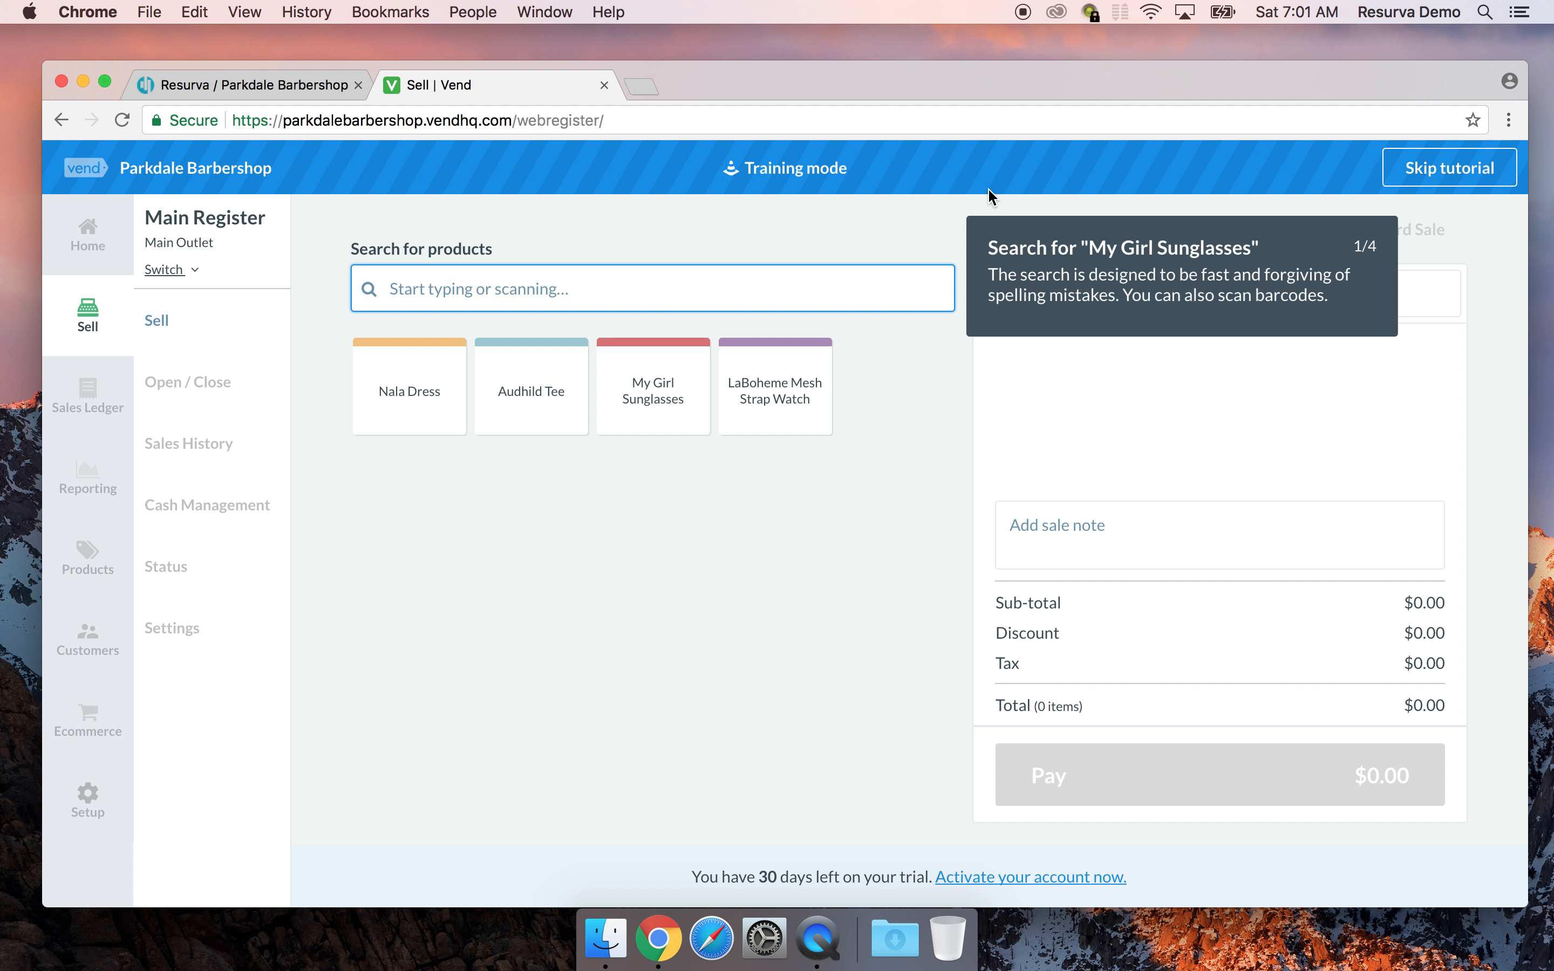
left_click(1444, 168)
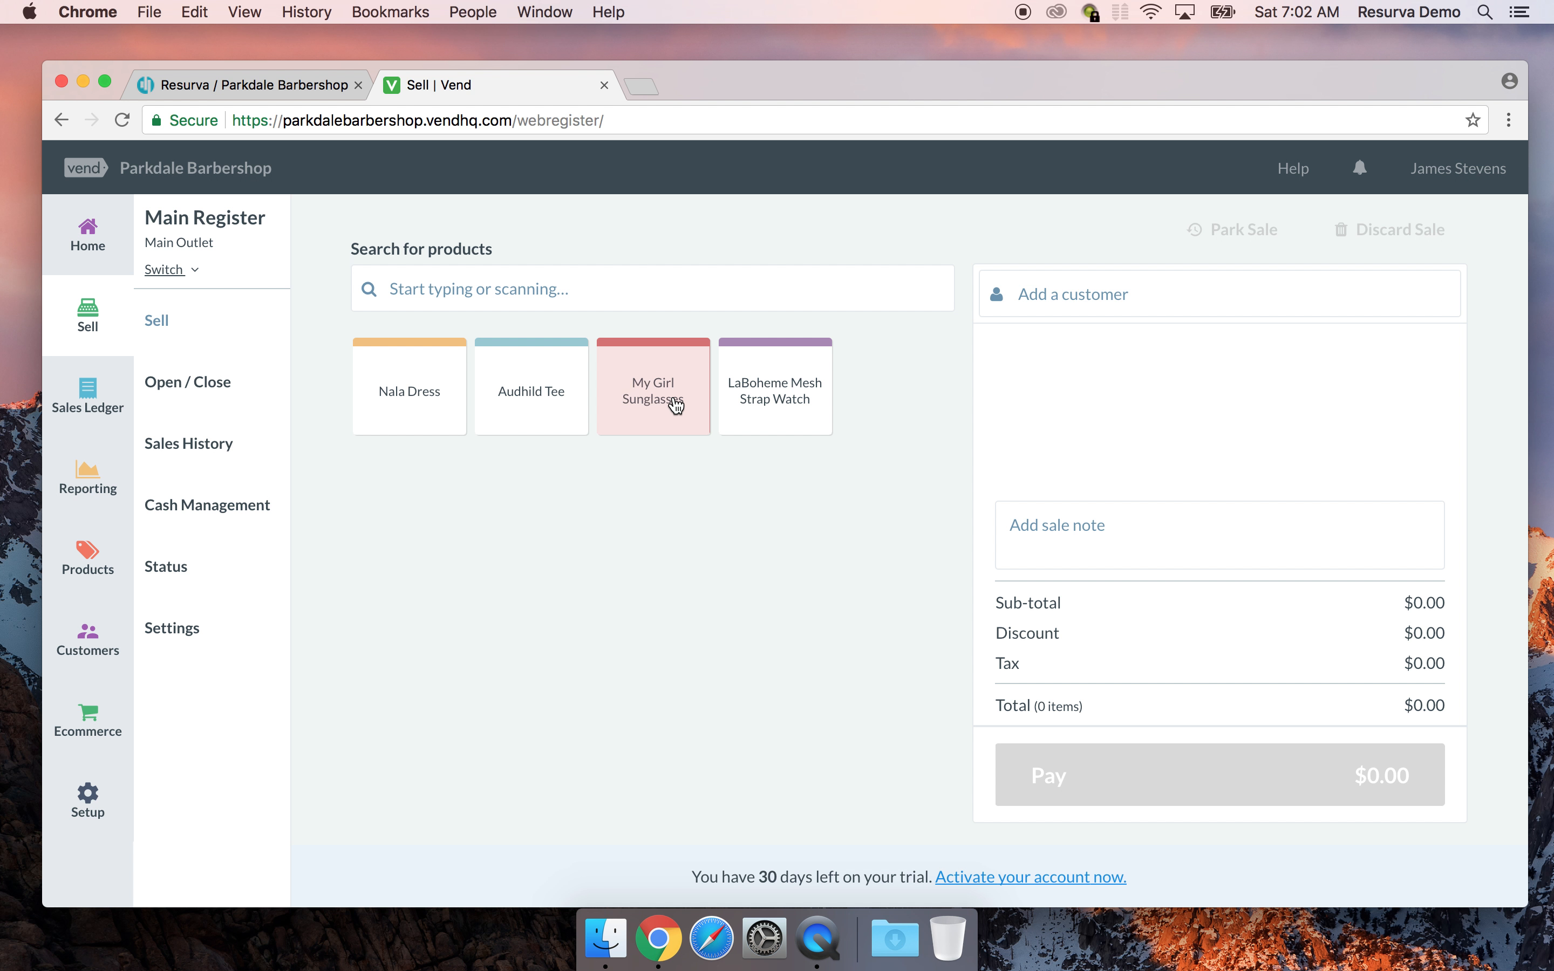
left_click(757, 398)
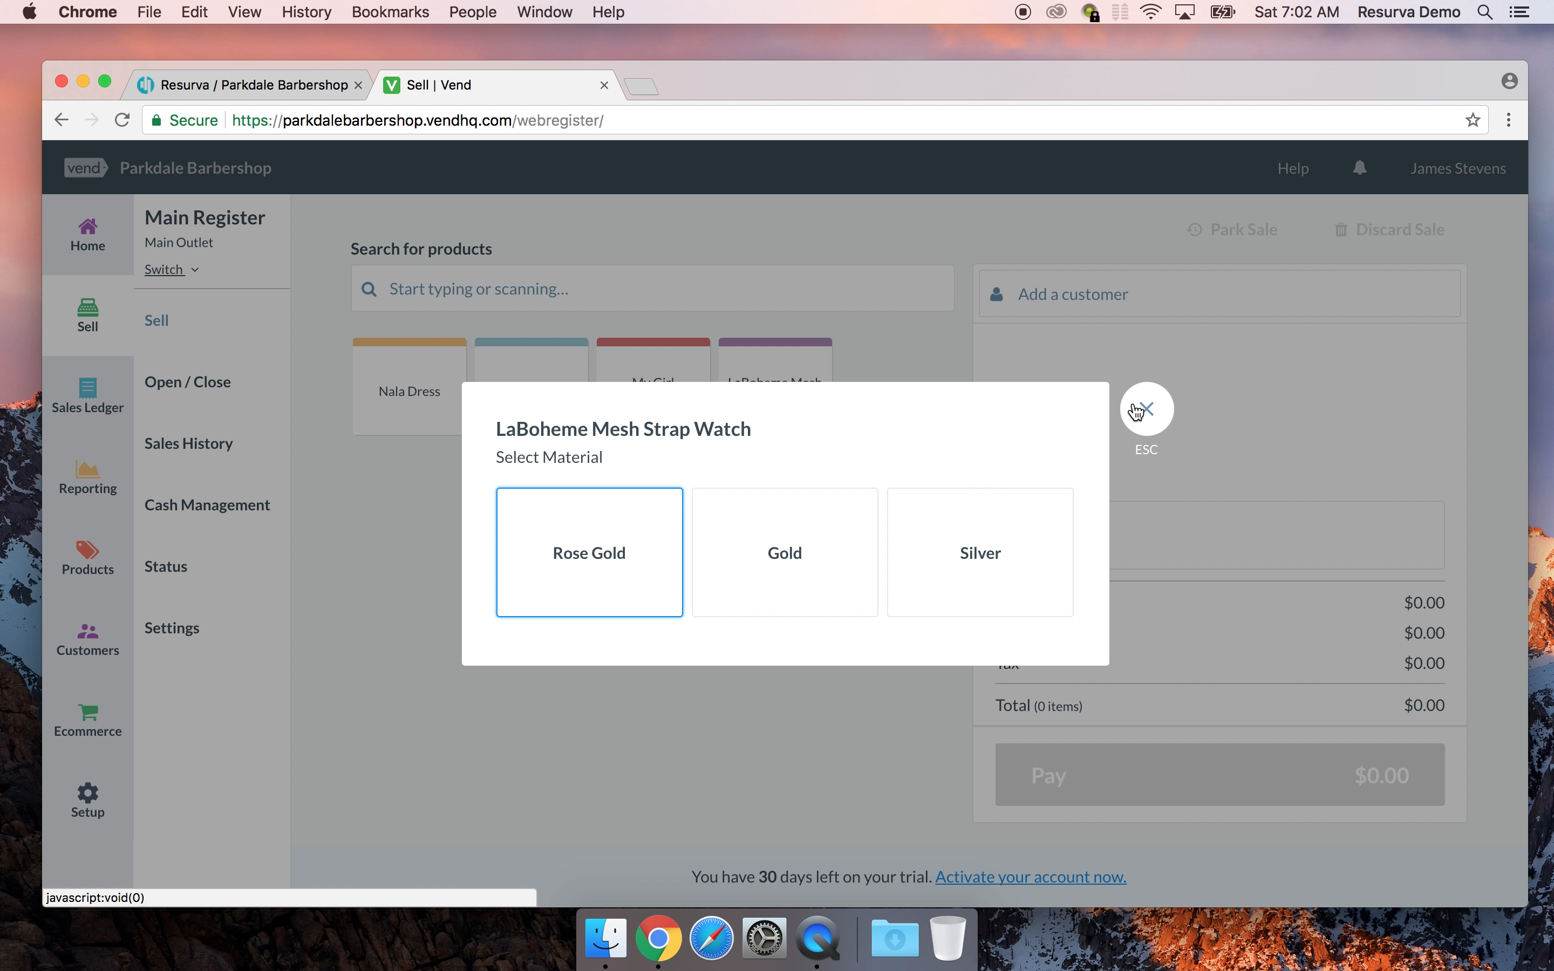
left_click(1162, 412)
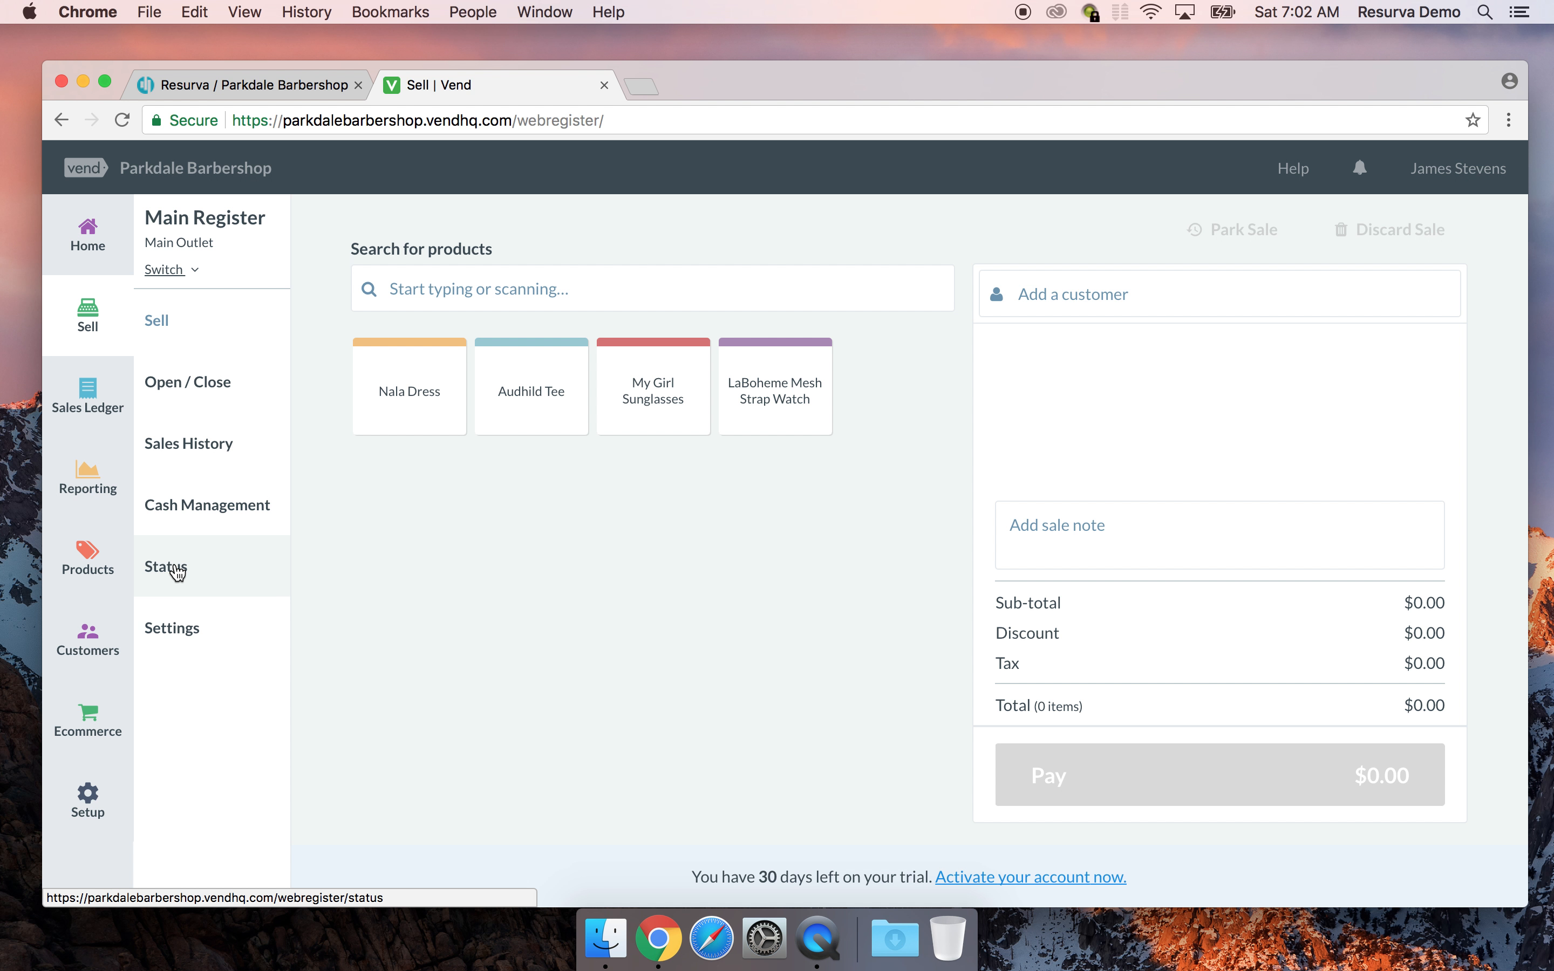
Go from the register settings to Sales History, which lists no open sales
left_click(190, 644)
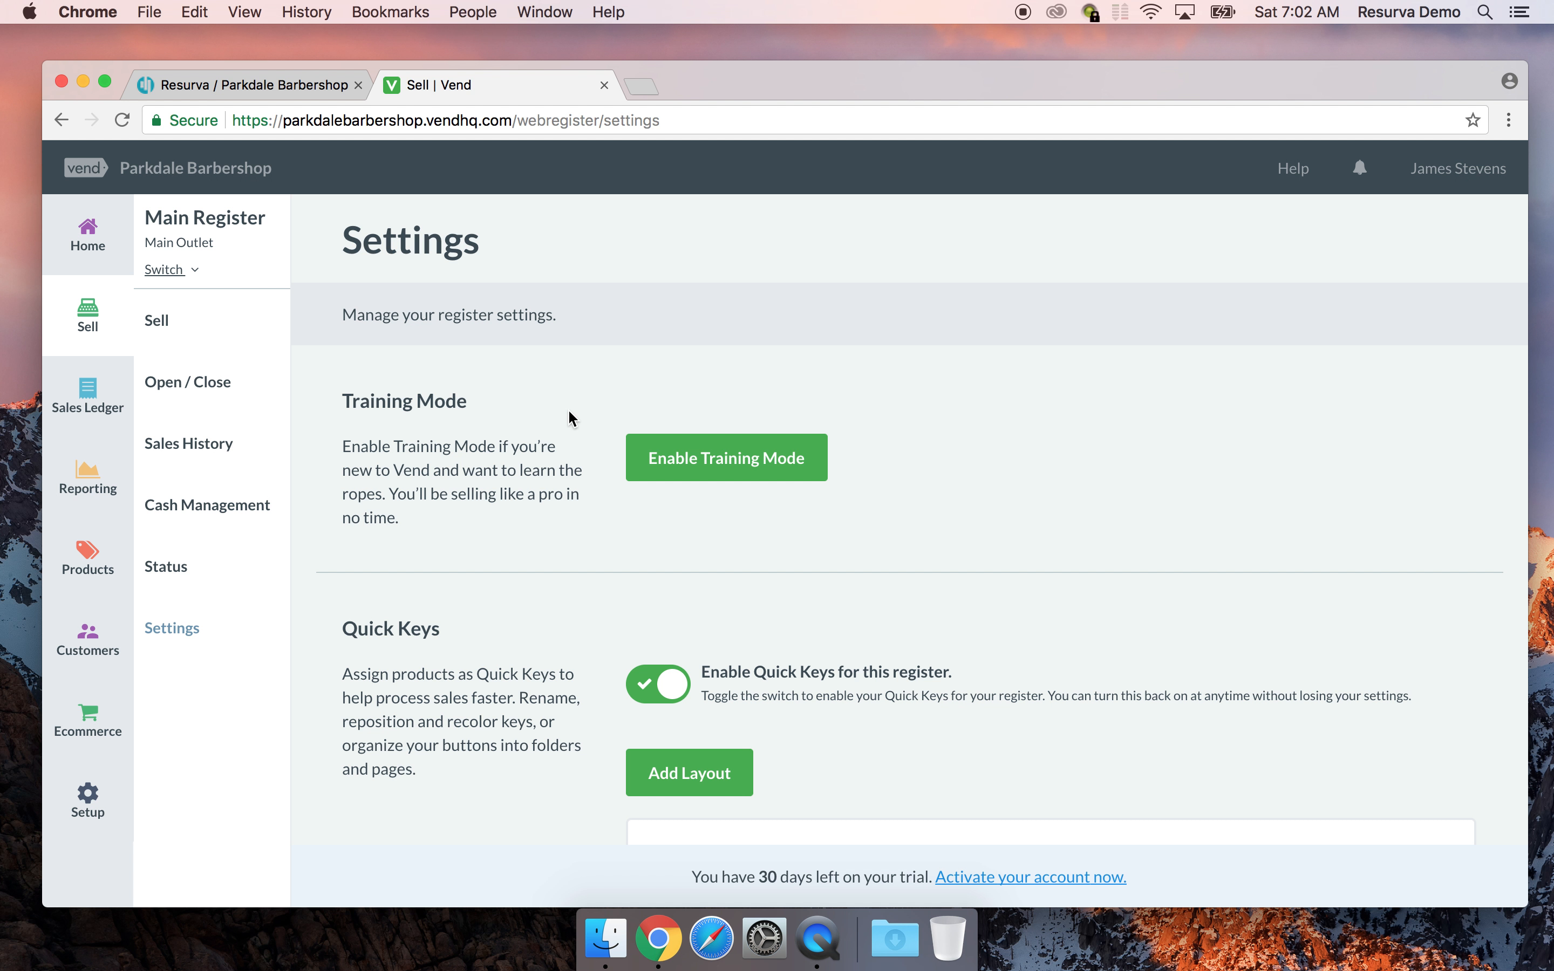
scroll(728, 502, "down", 3)
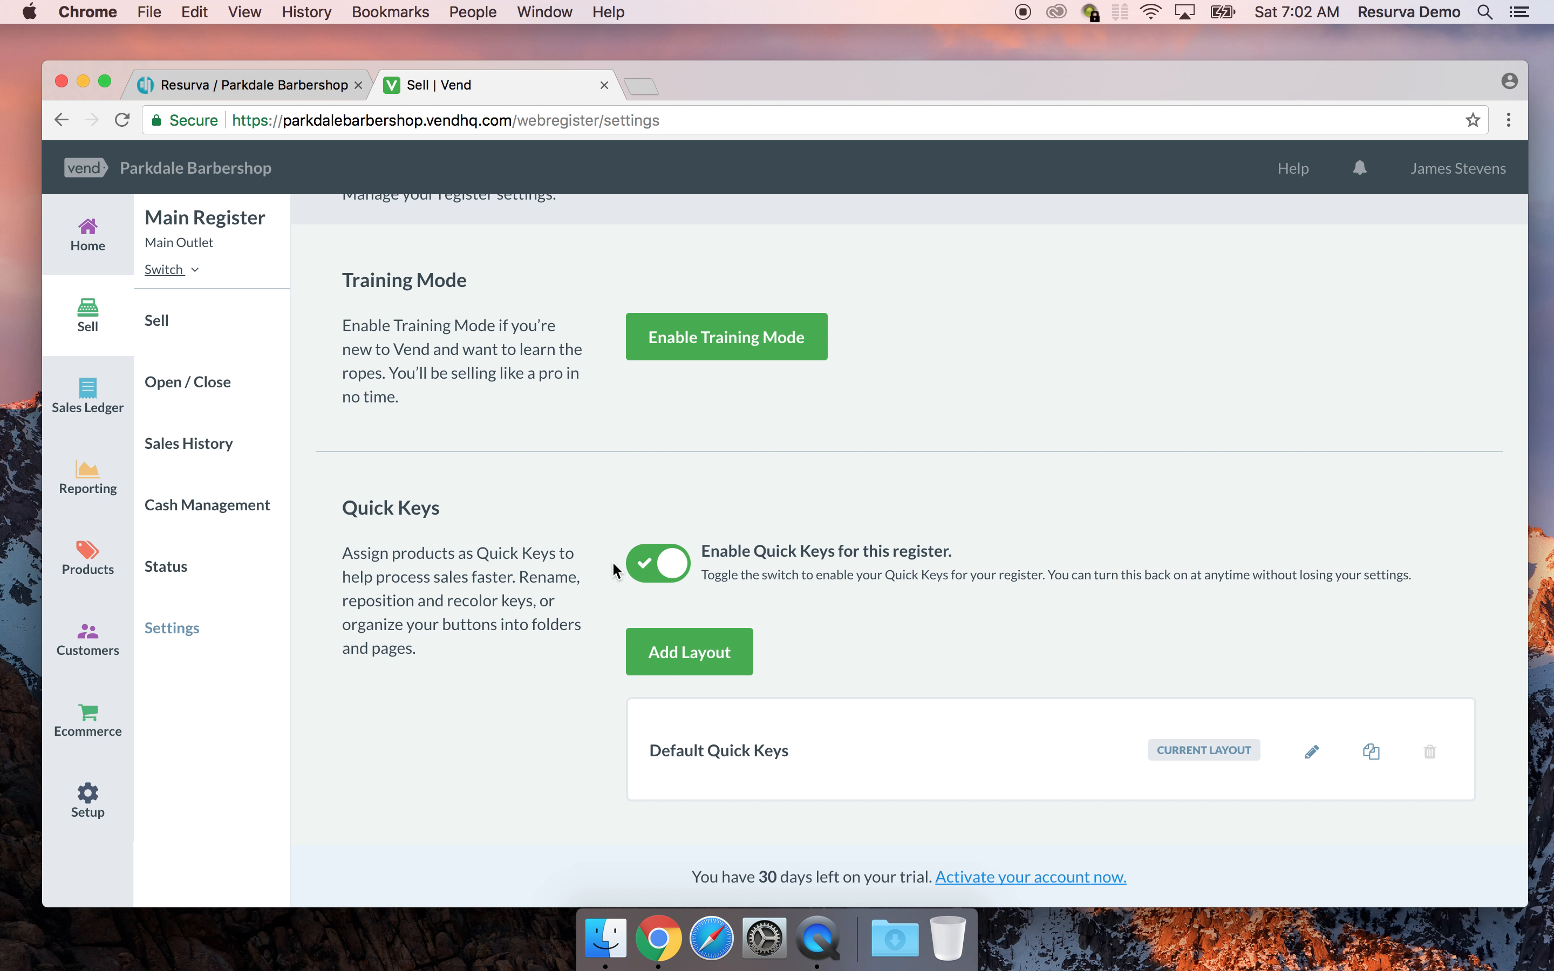
left_click(213, 449)
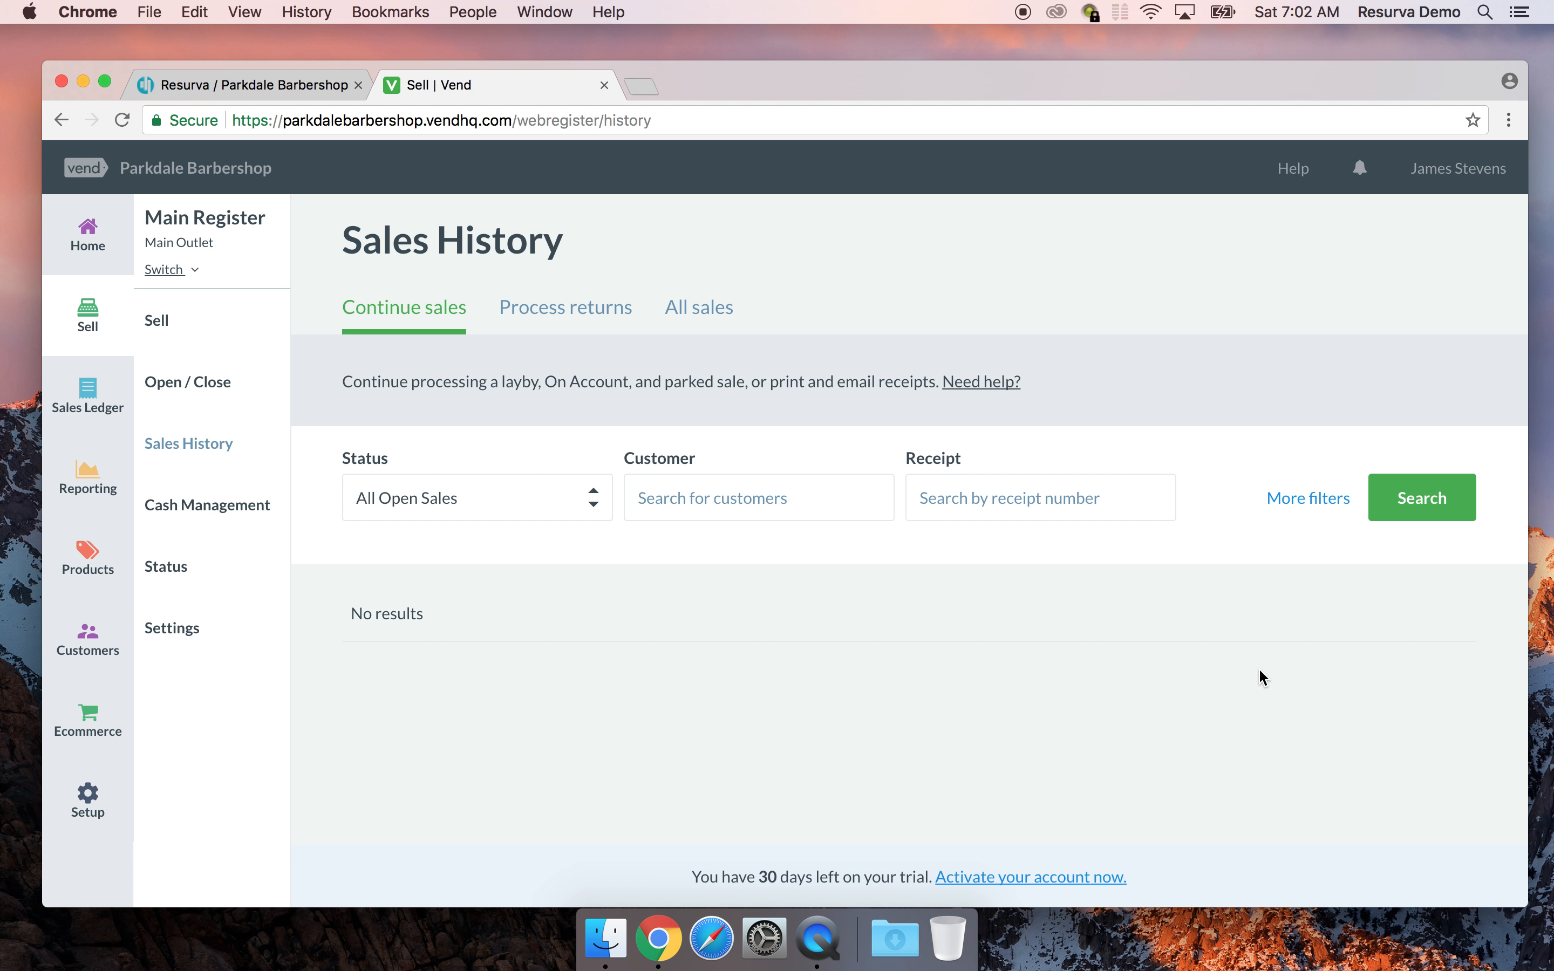
Check the Resurva schedule, then return to Vend and open the empty Sales Ledger
left_click(263, 82)
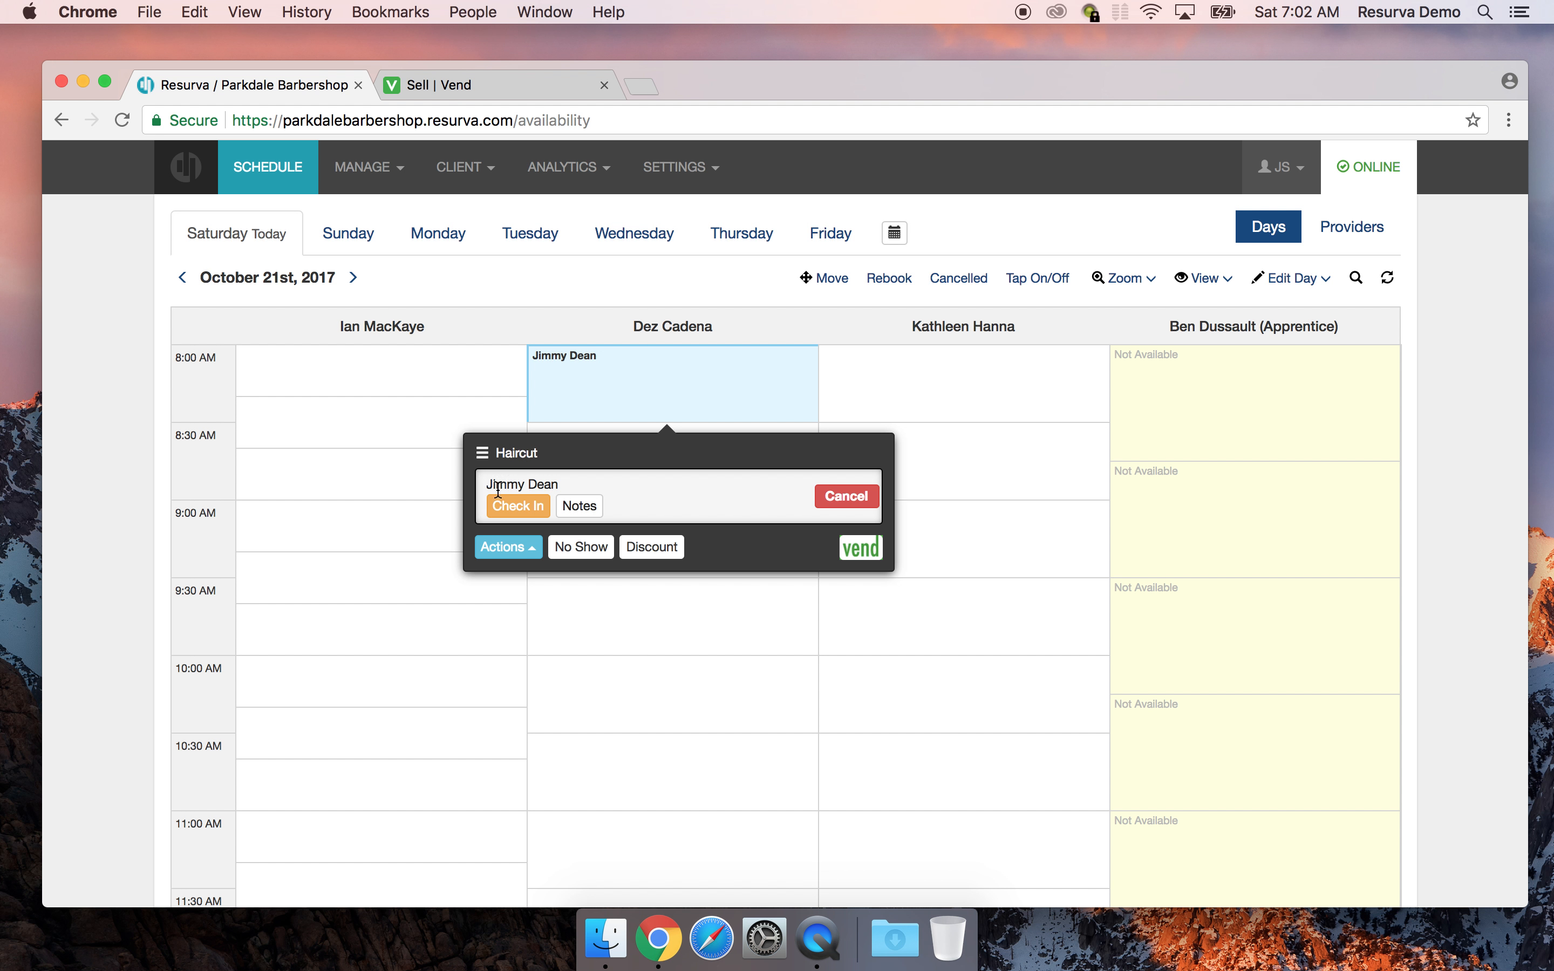
left_click(485, 95)
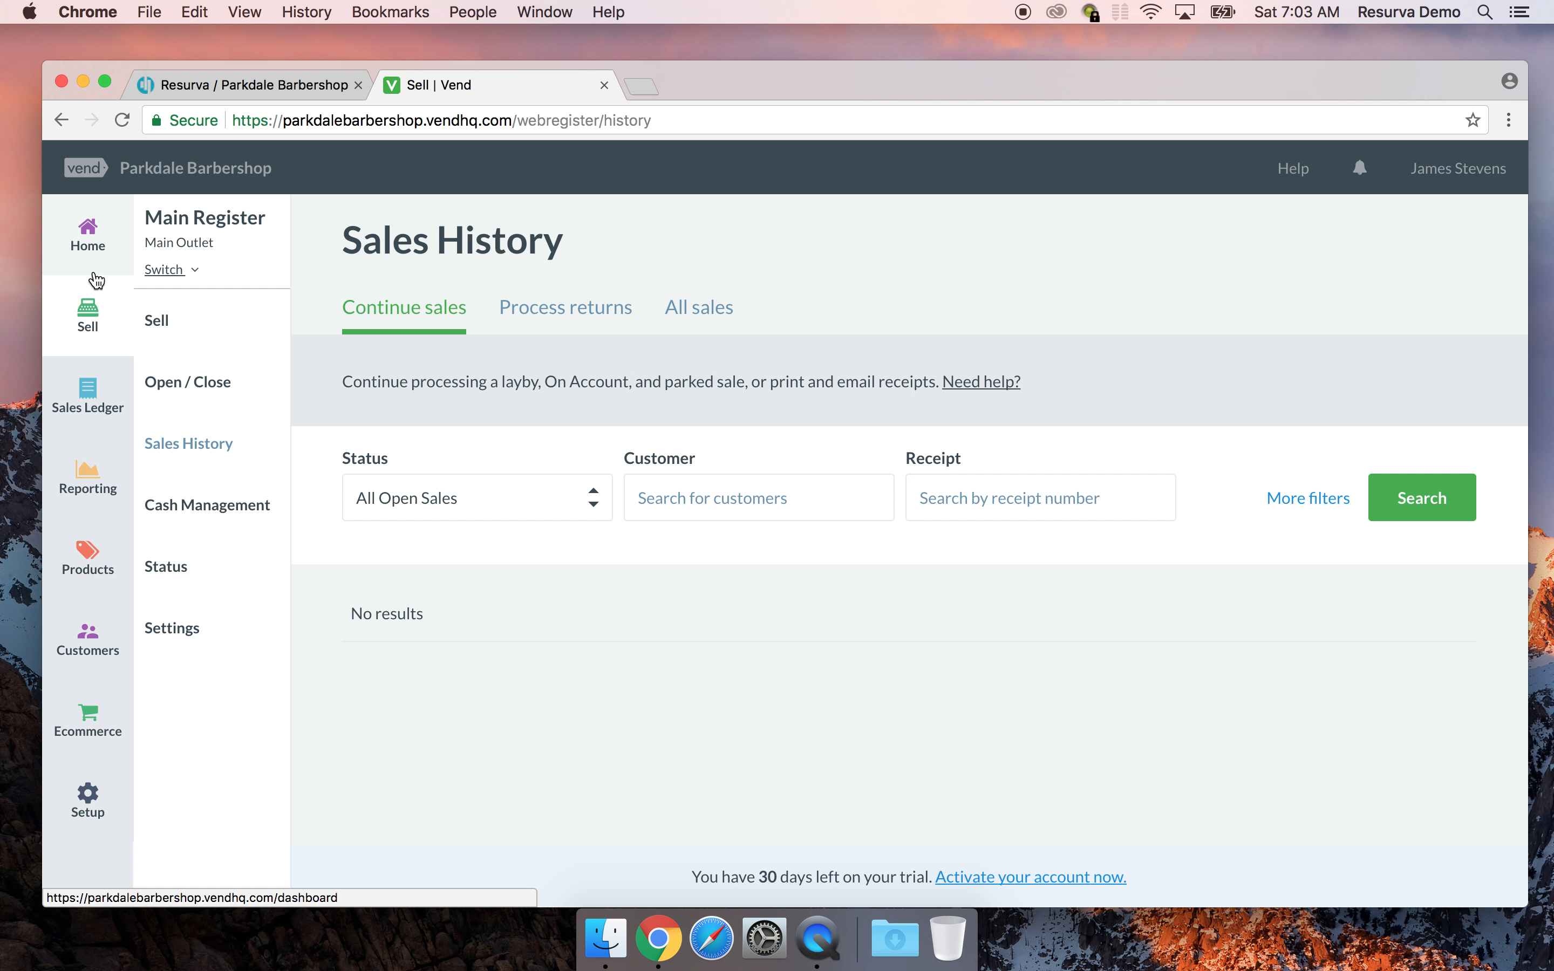
left_click(85, 399)
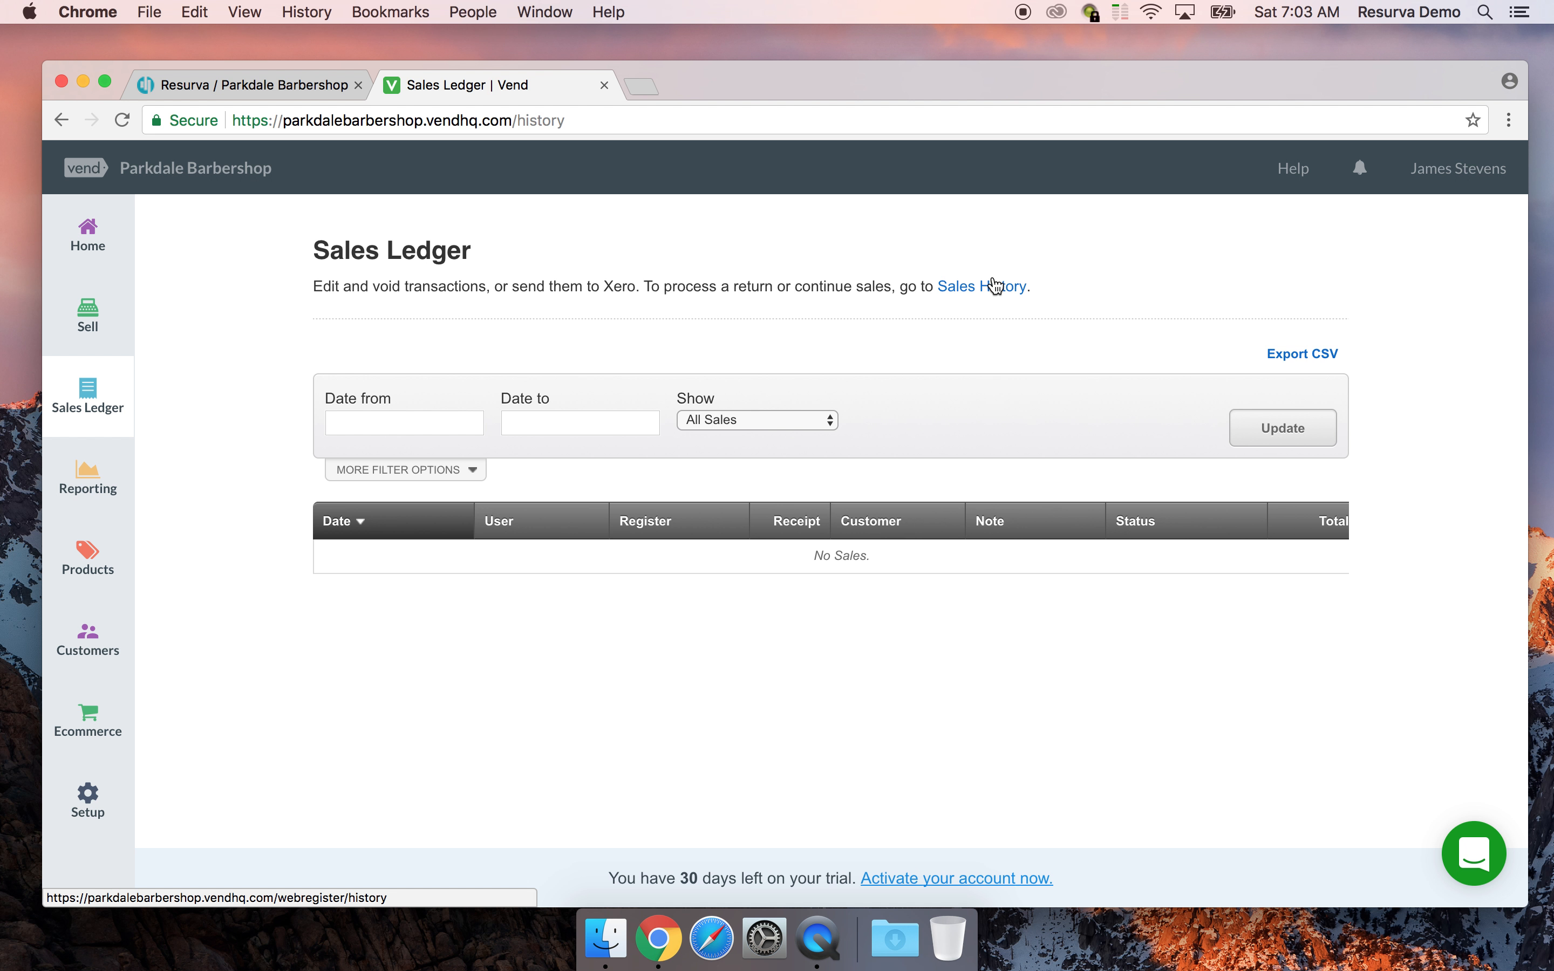
Open the Sales Report summary for 25 Sep – 22 Oct 2017 and reveal its keyword filter
left_click(74, 500)
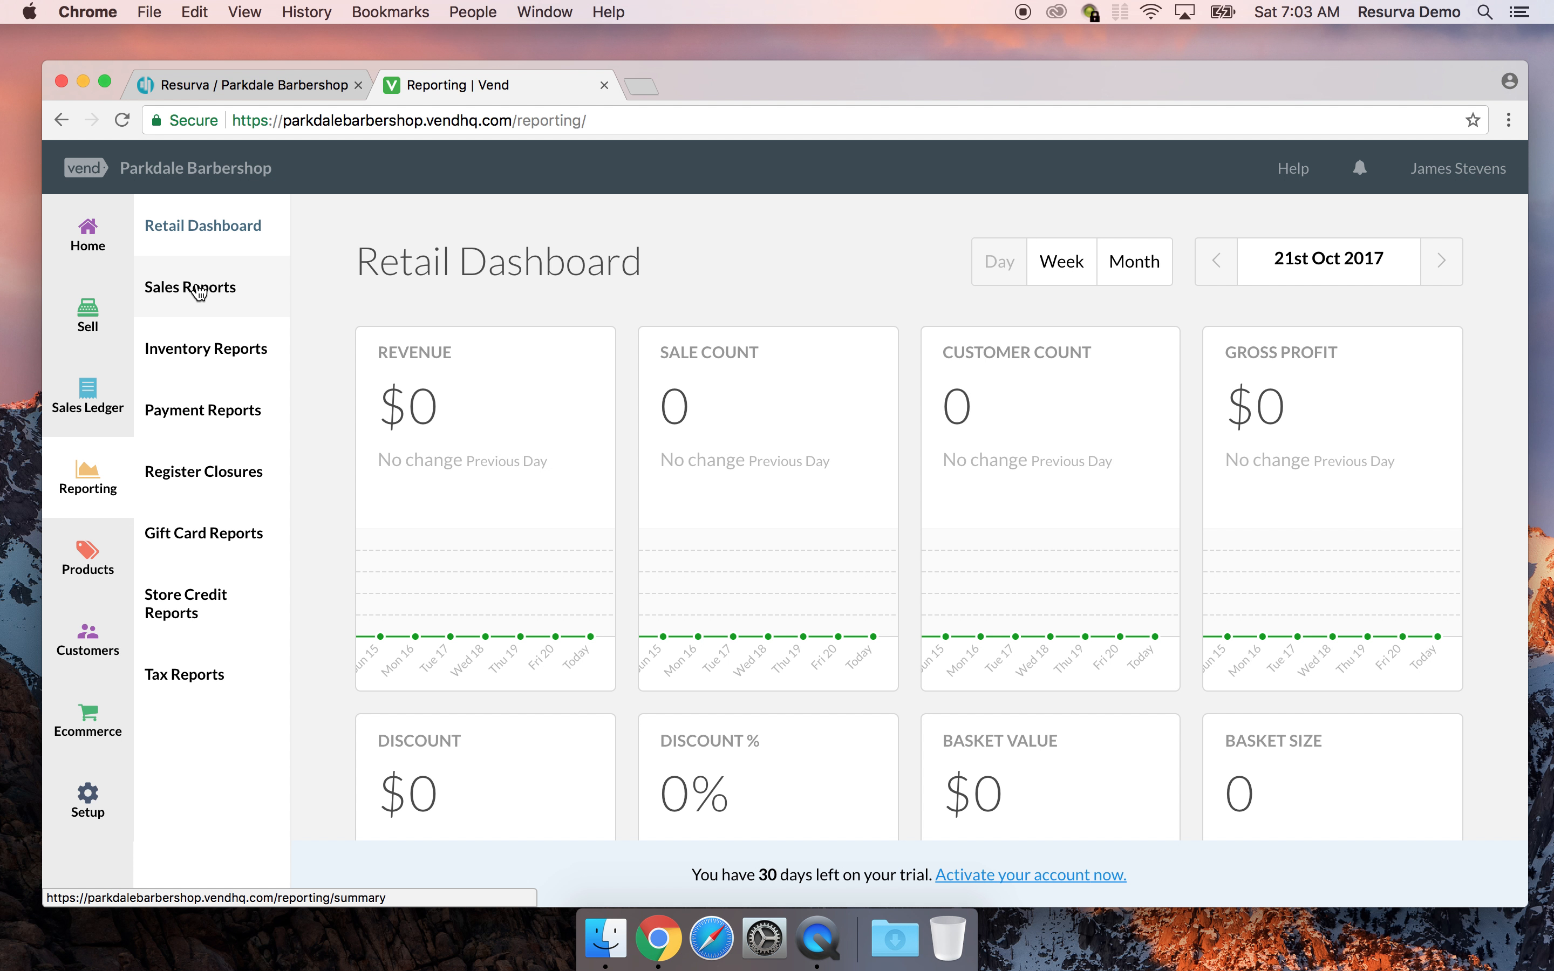
left_click(216, 308)
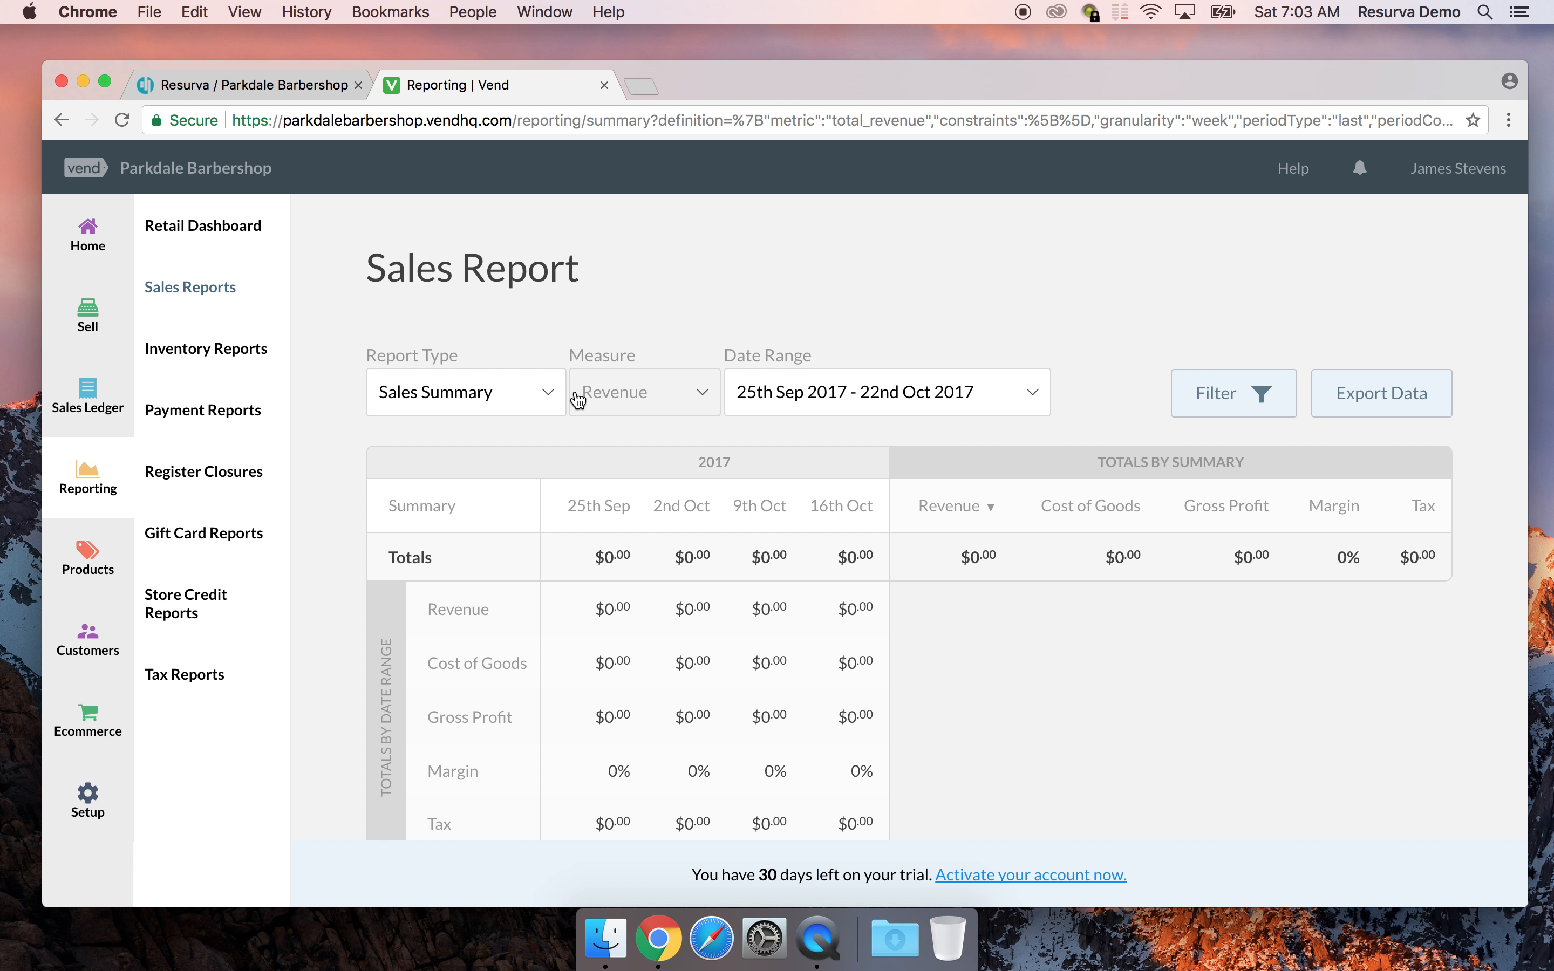
left_click(1223, 393)
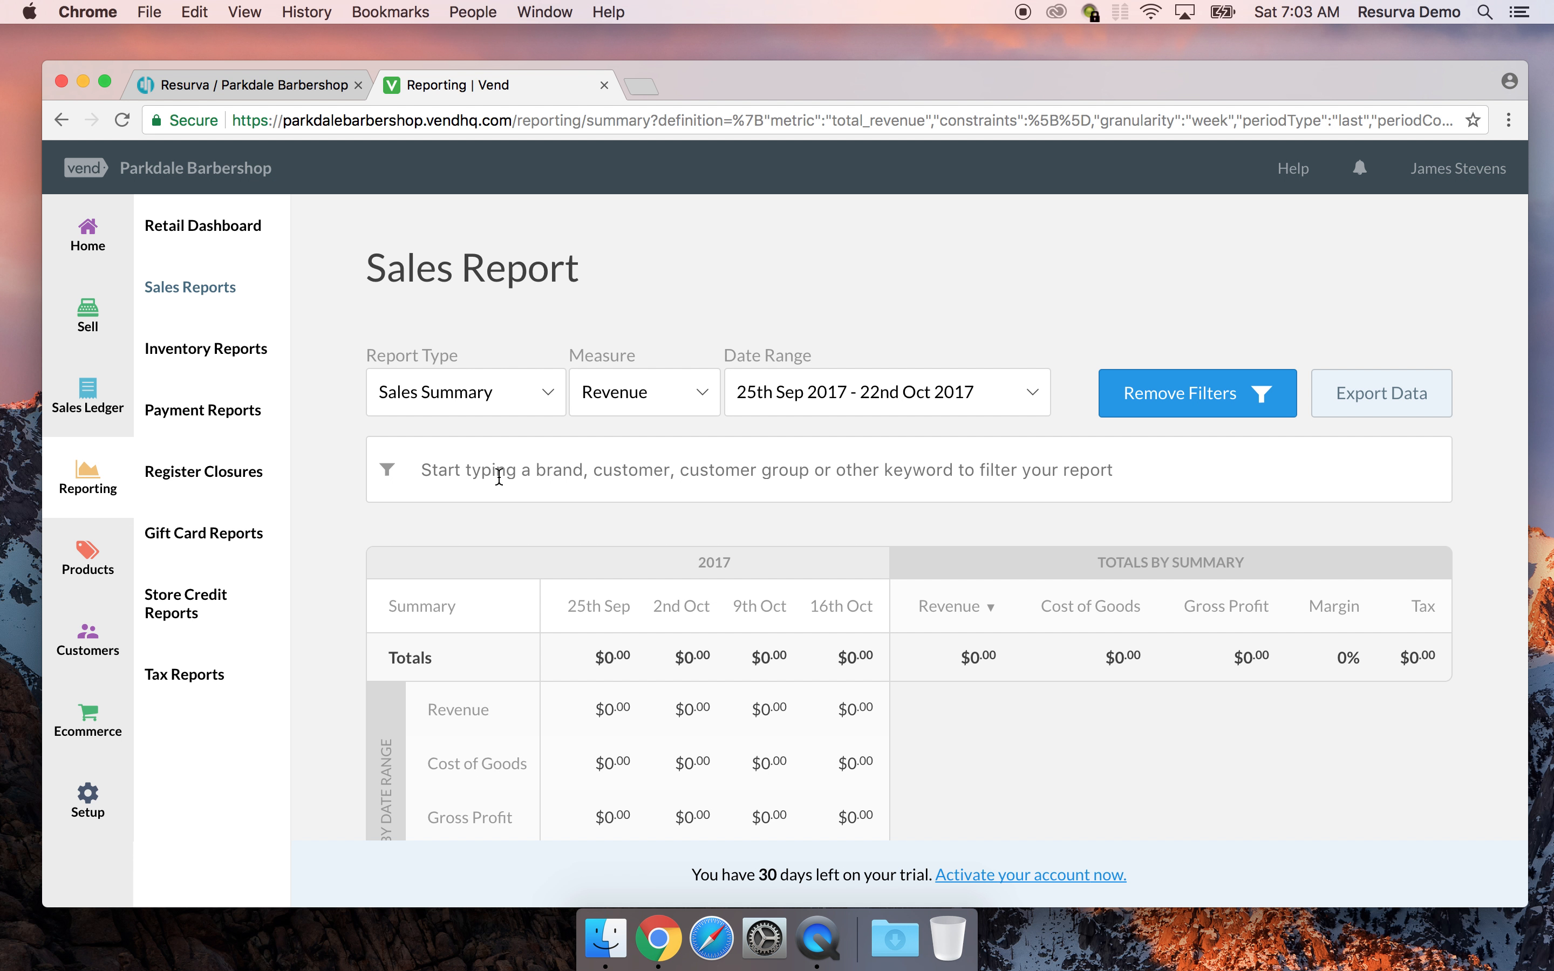
Show the product table listing the four active products, such as Audhild Tee and Nala Dress
left_click(95, 569)
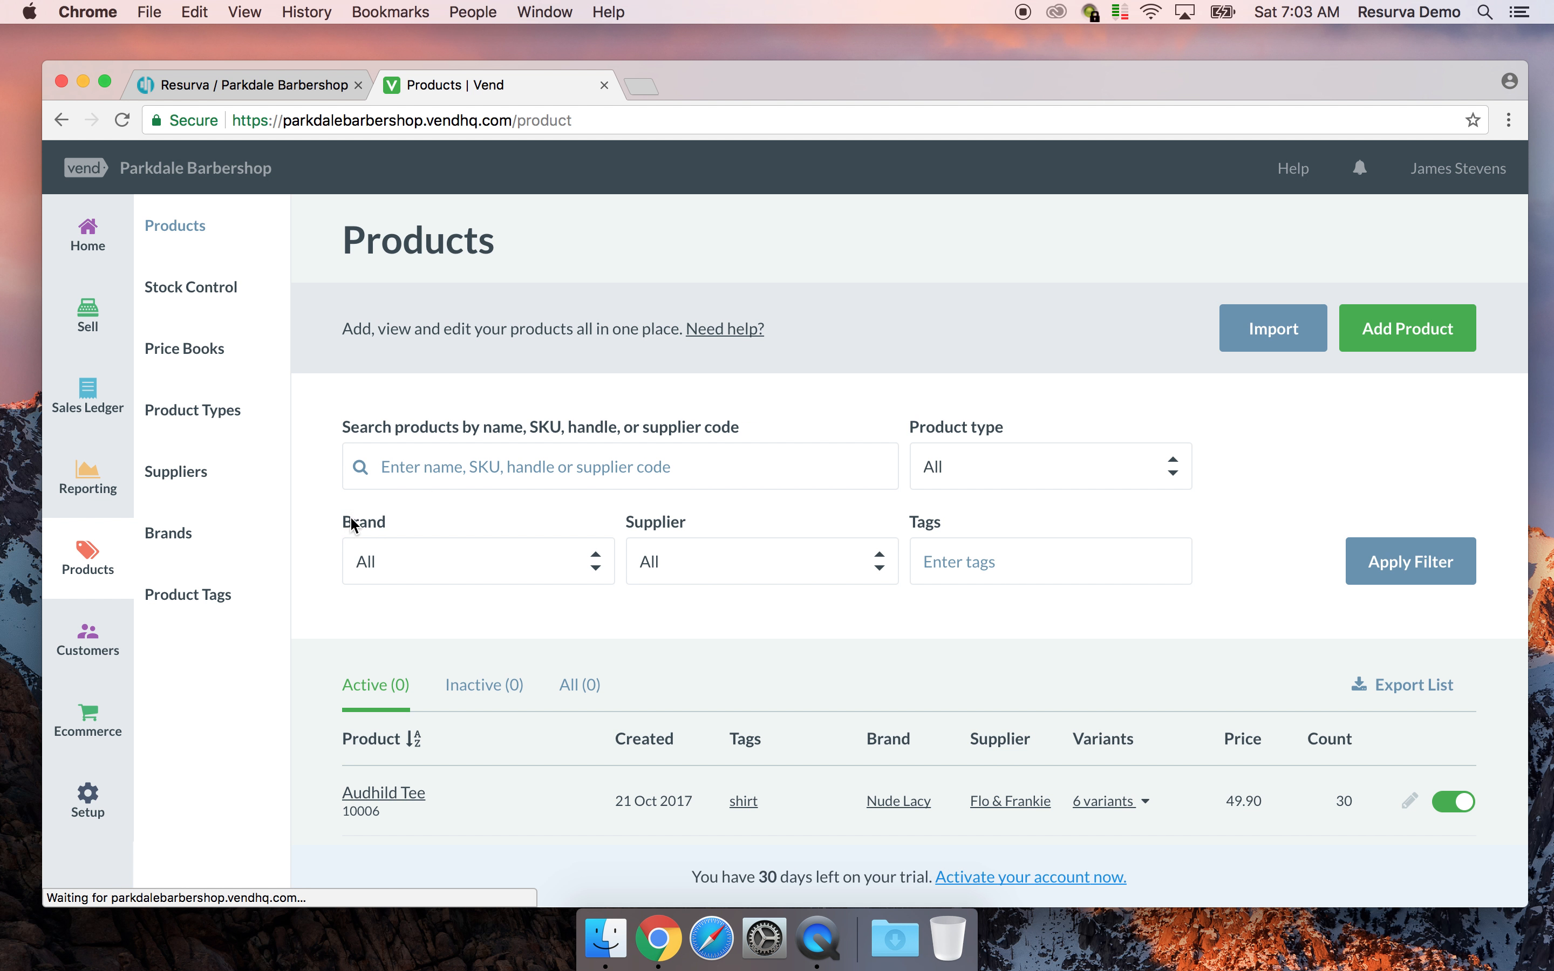
scroll(706, 546, "down", 2)
right_click(704, 541)
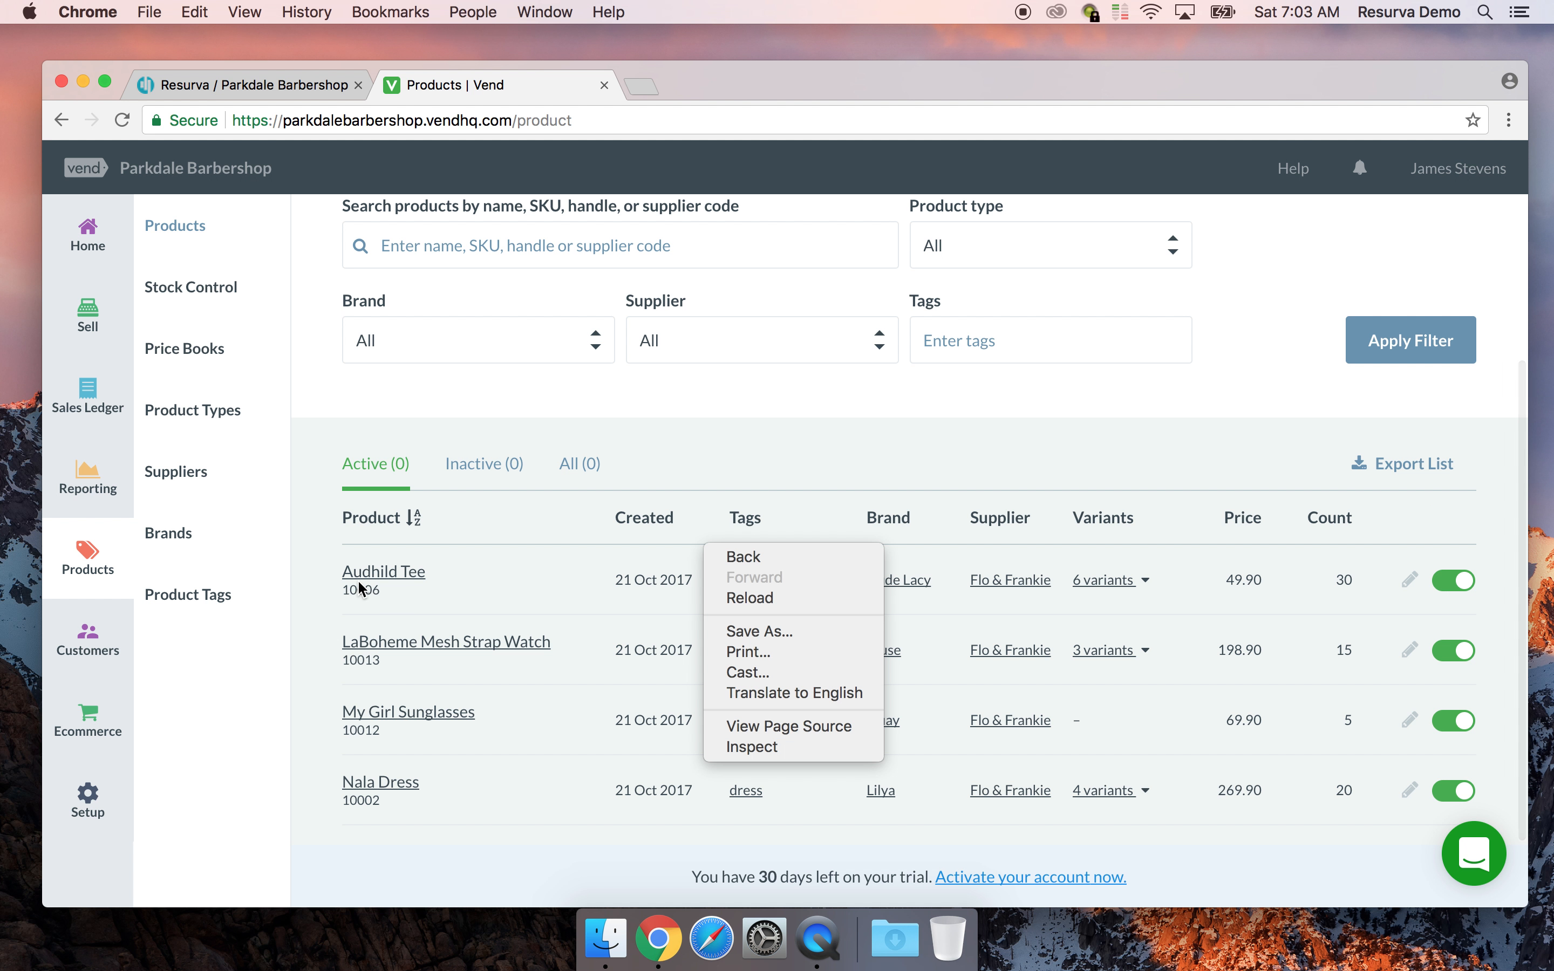
left_click(752, 441)
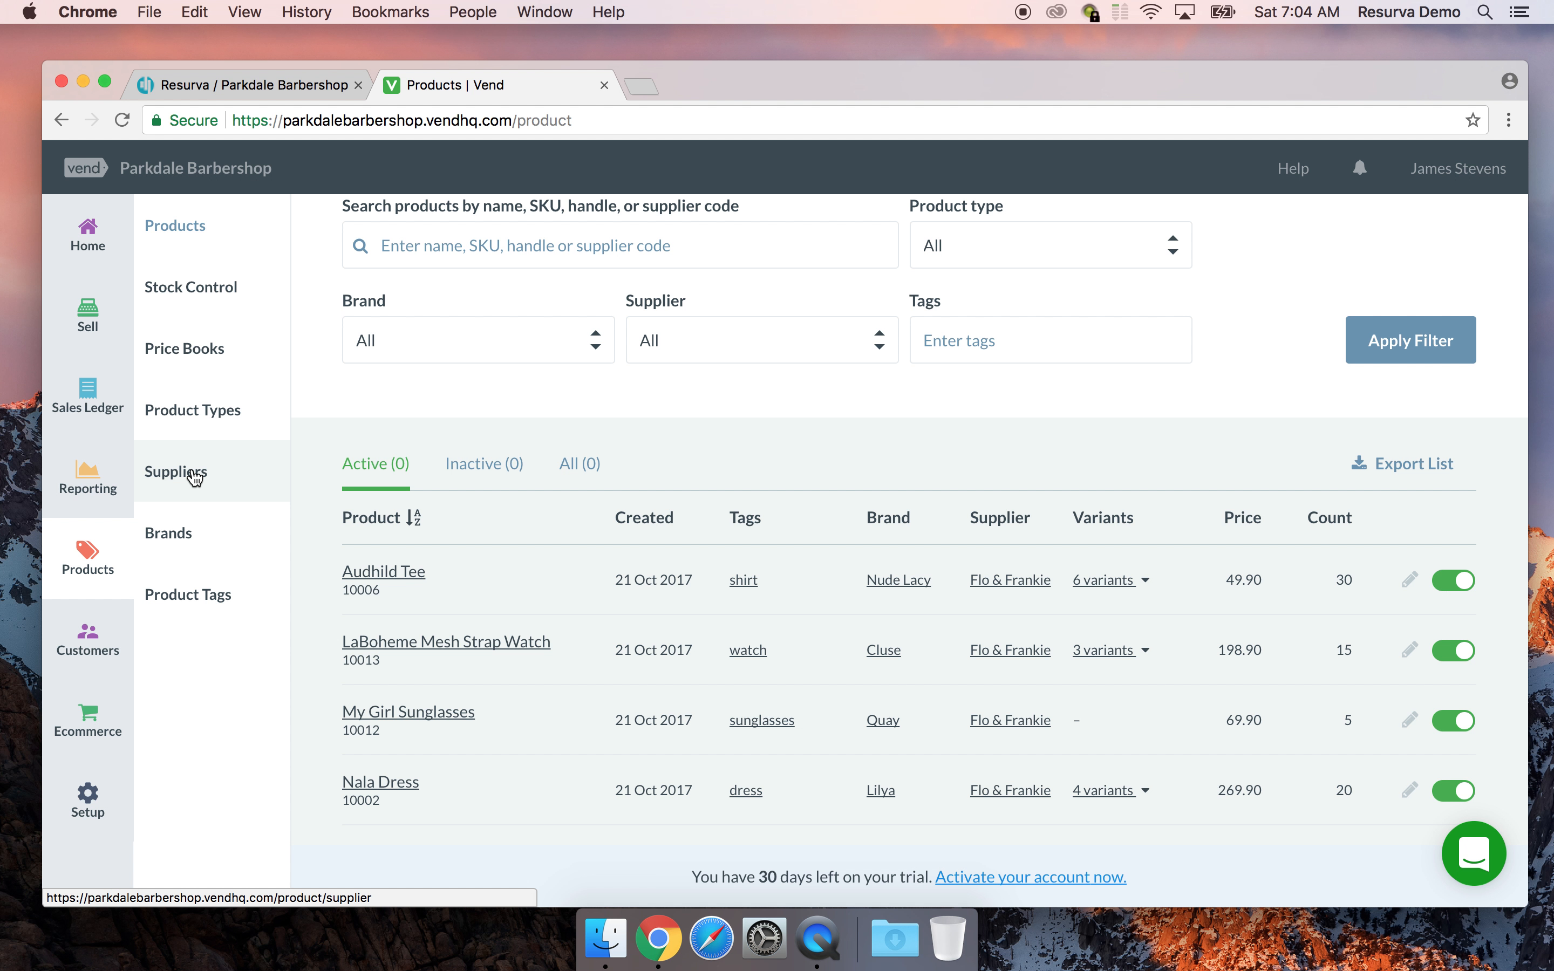
View the suppliers list and the brands list, then go to the empty Customers page
left_click(195, 477)
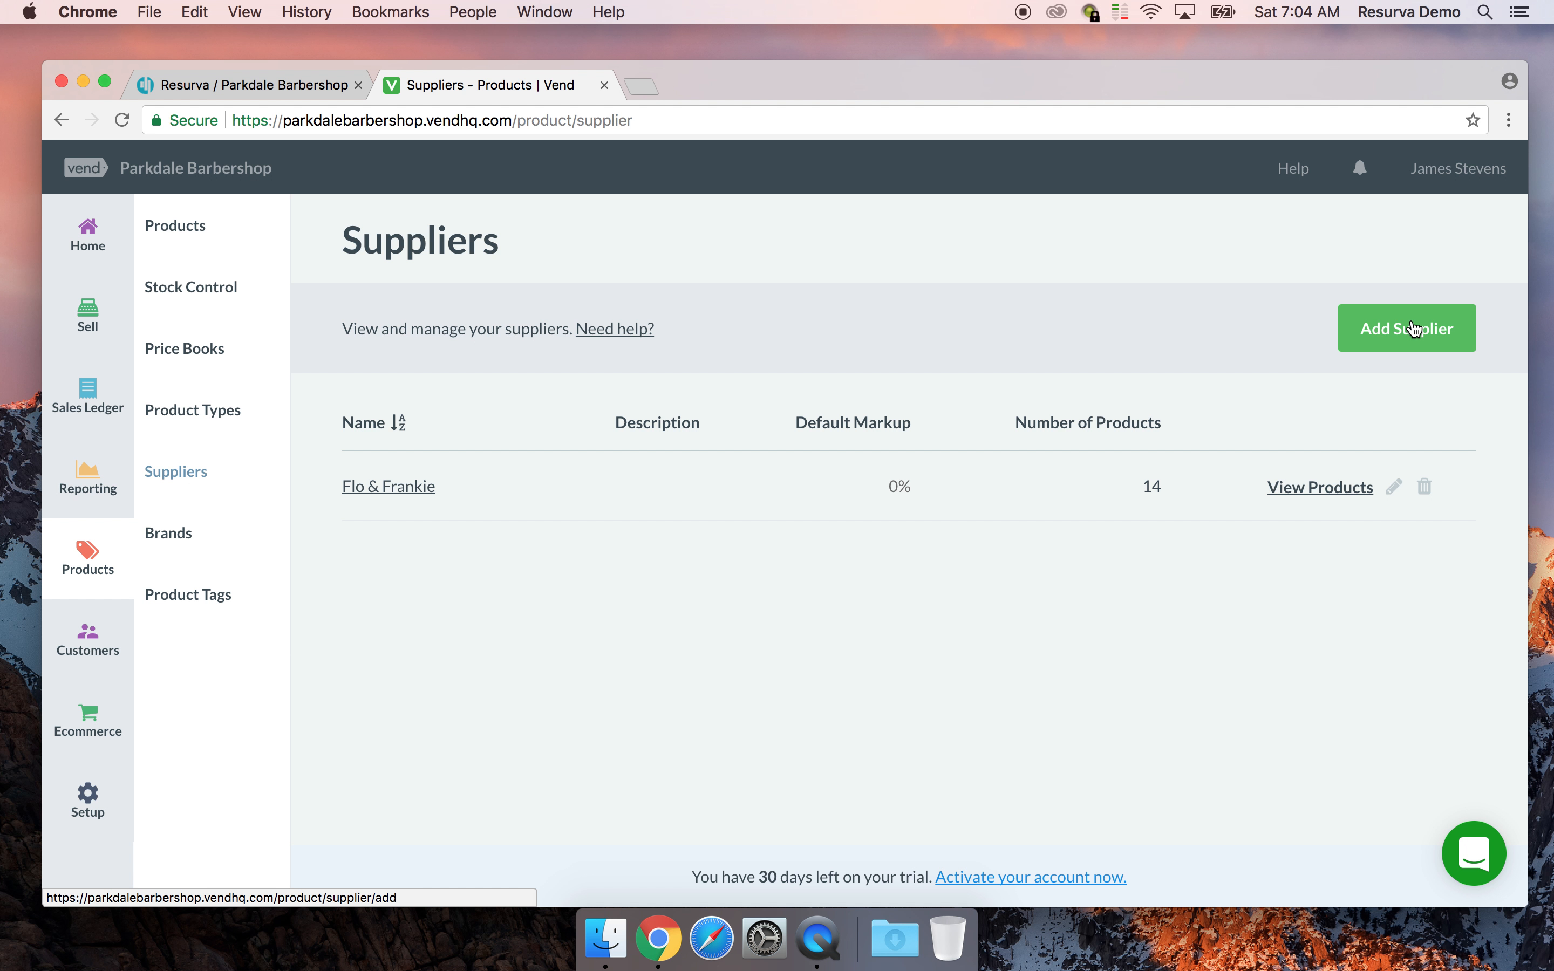
left_click(170, 543)
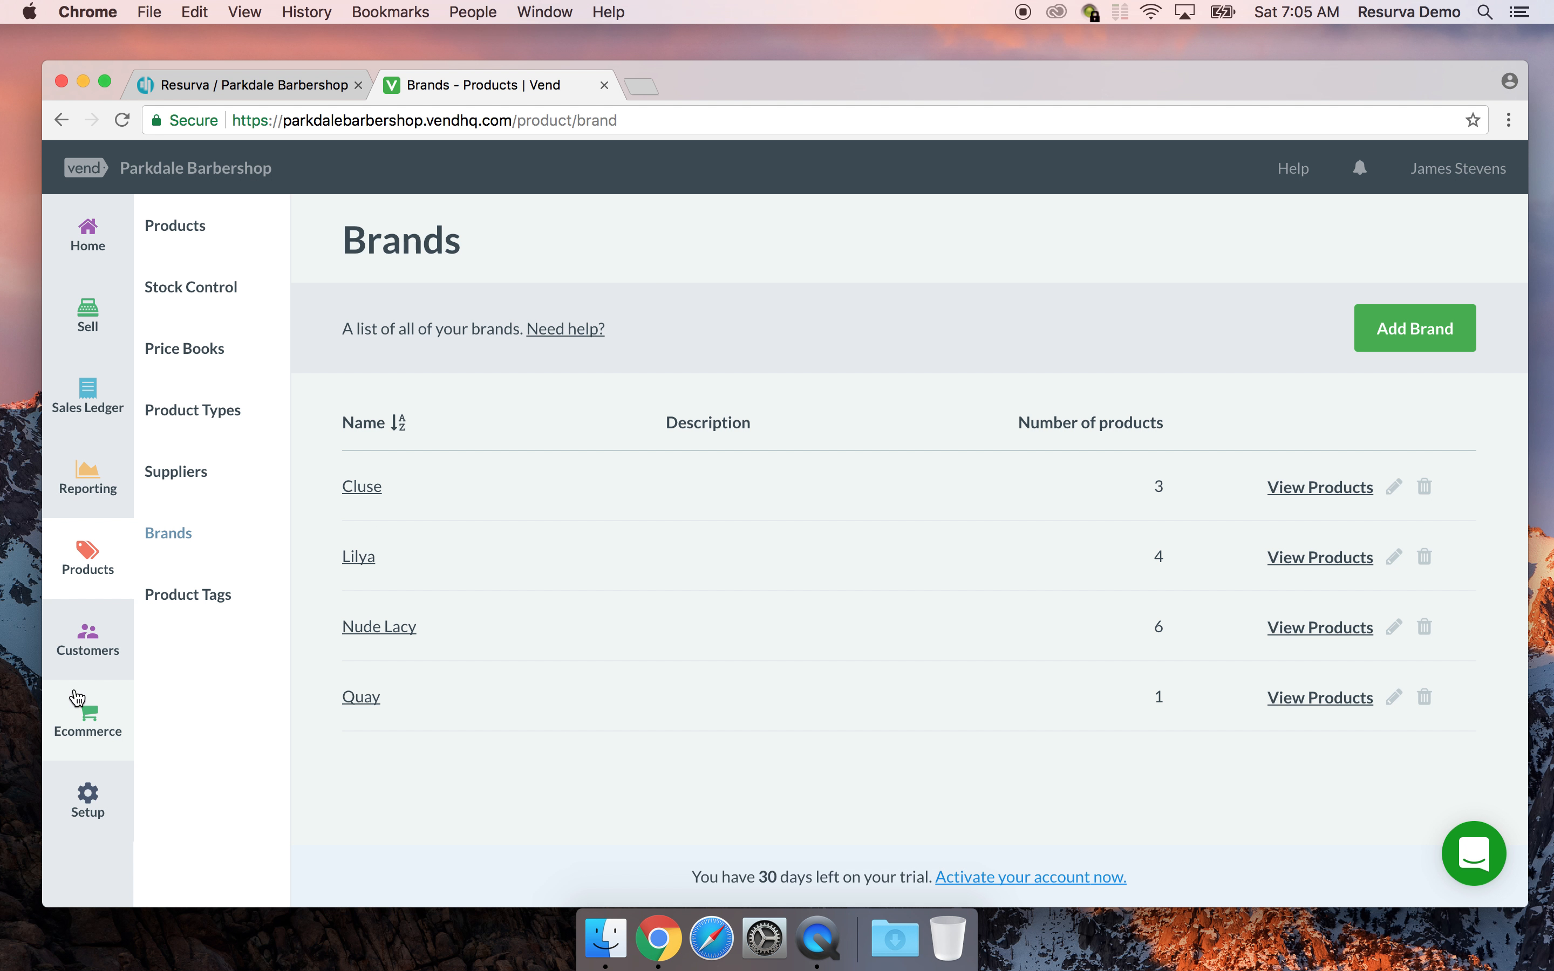
left_click(94, 653)
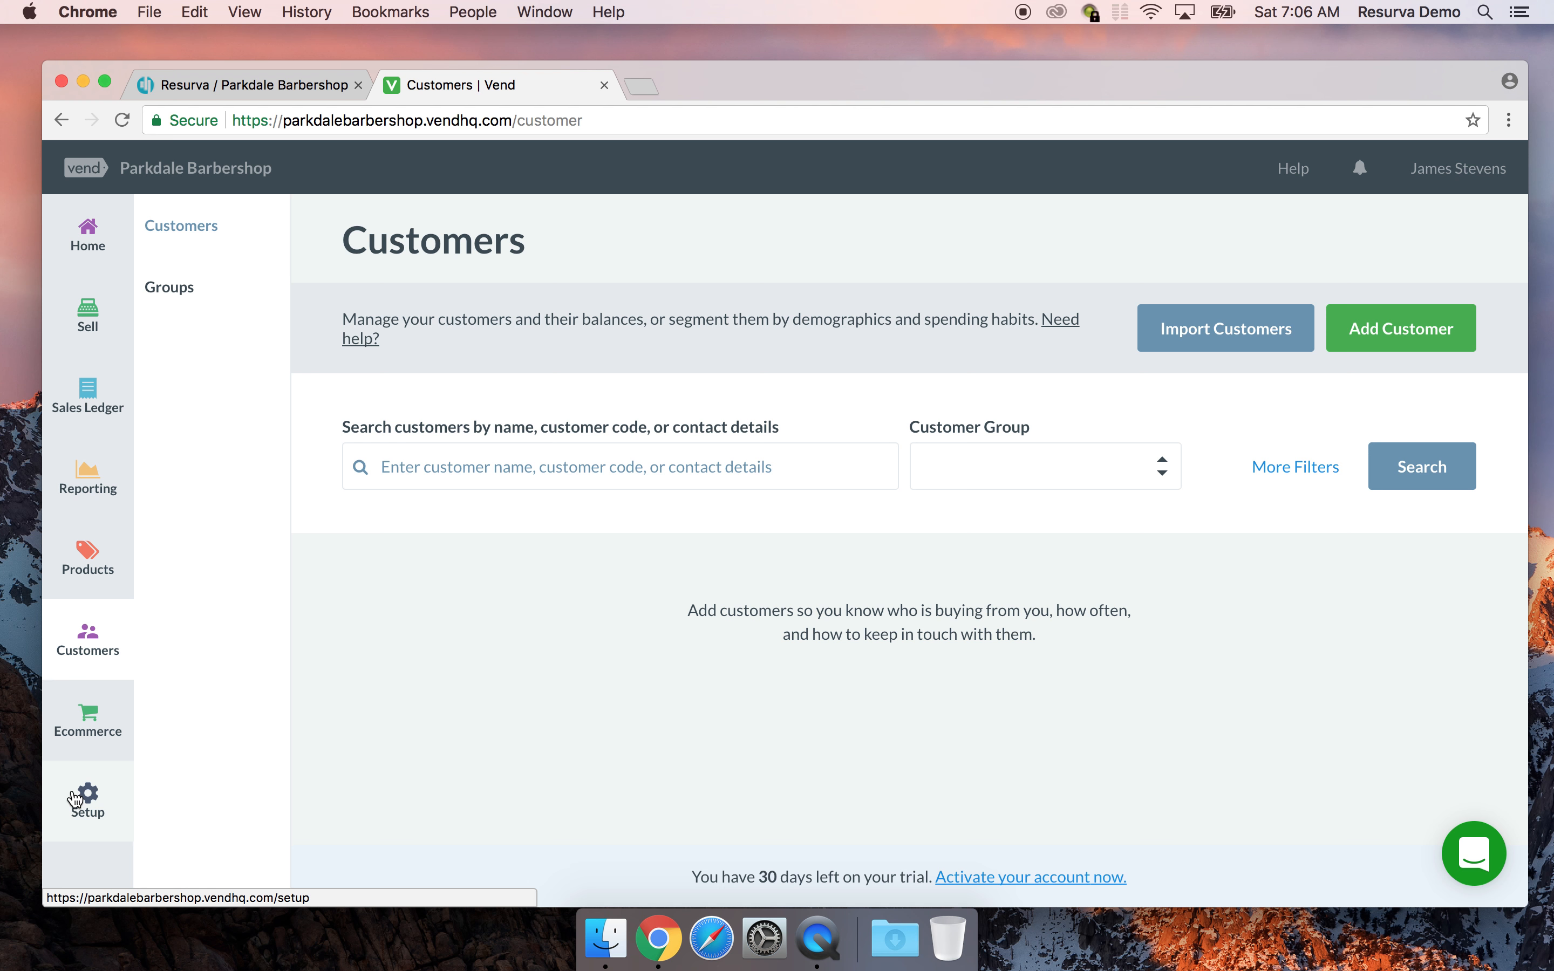
left_click(88, 799)
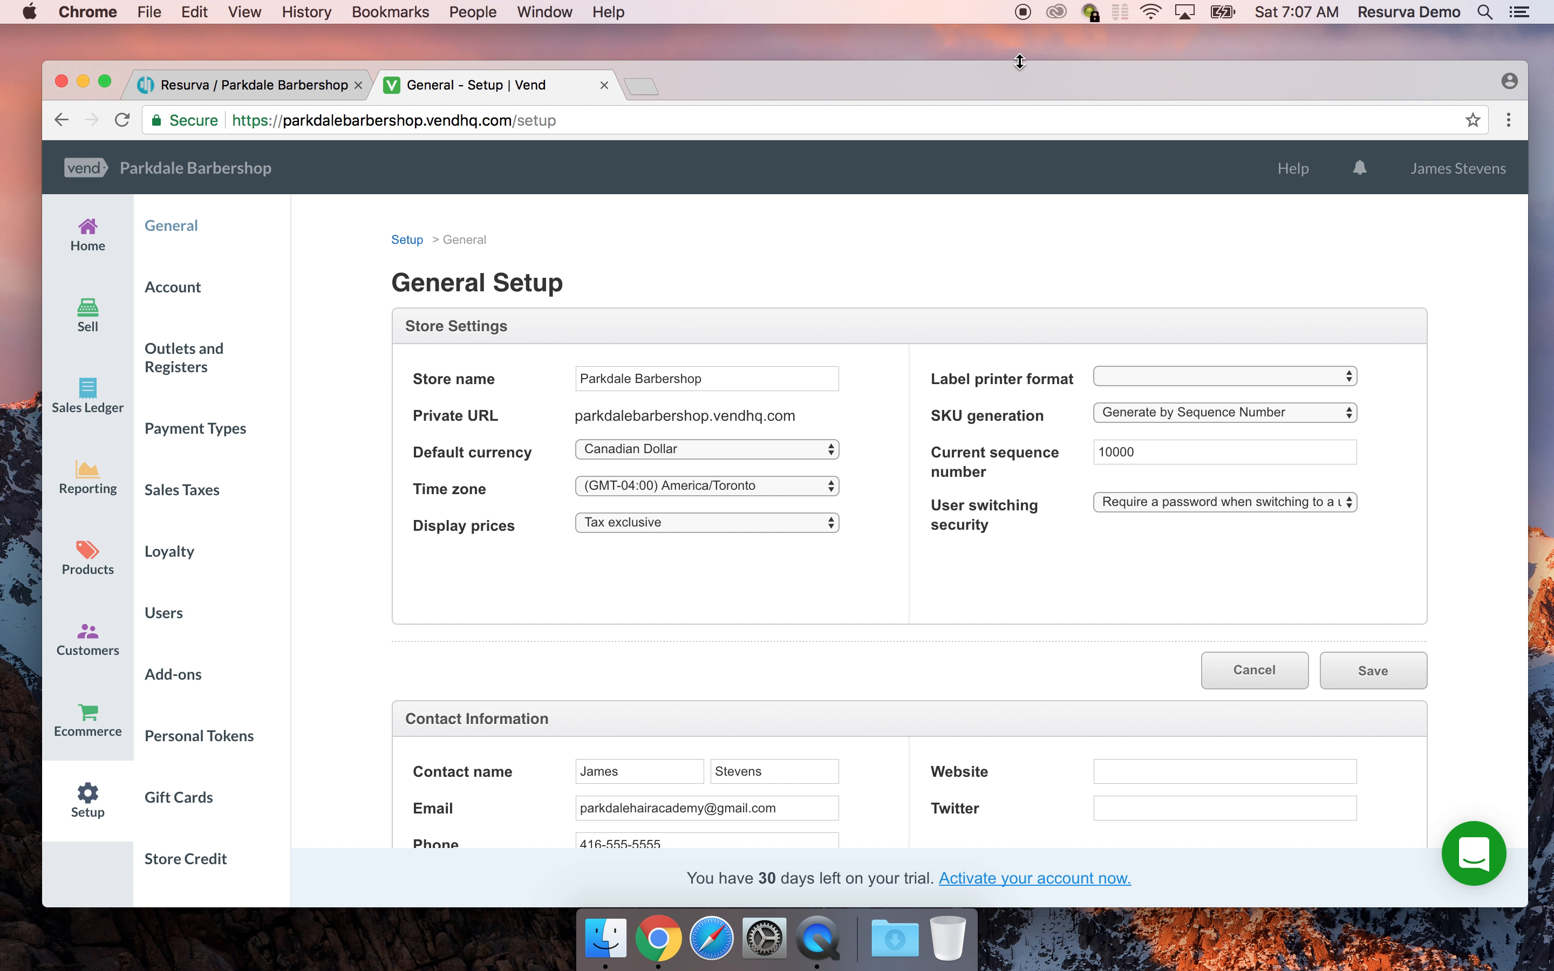
scroll(887, 311, "down", 2)
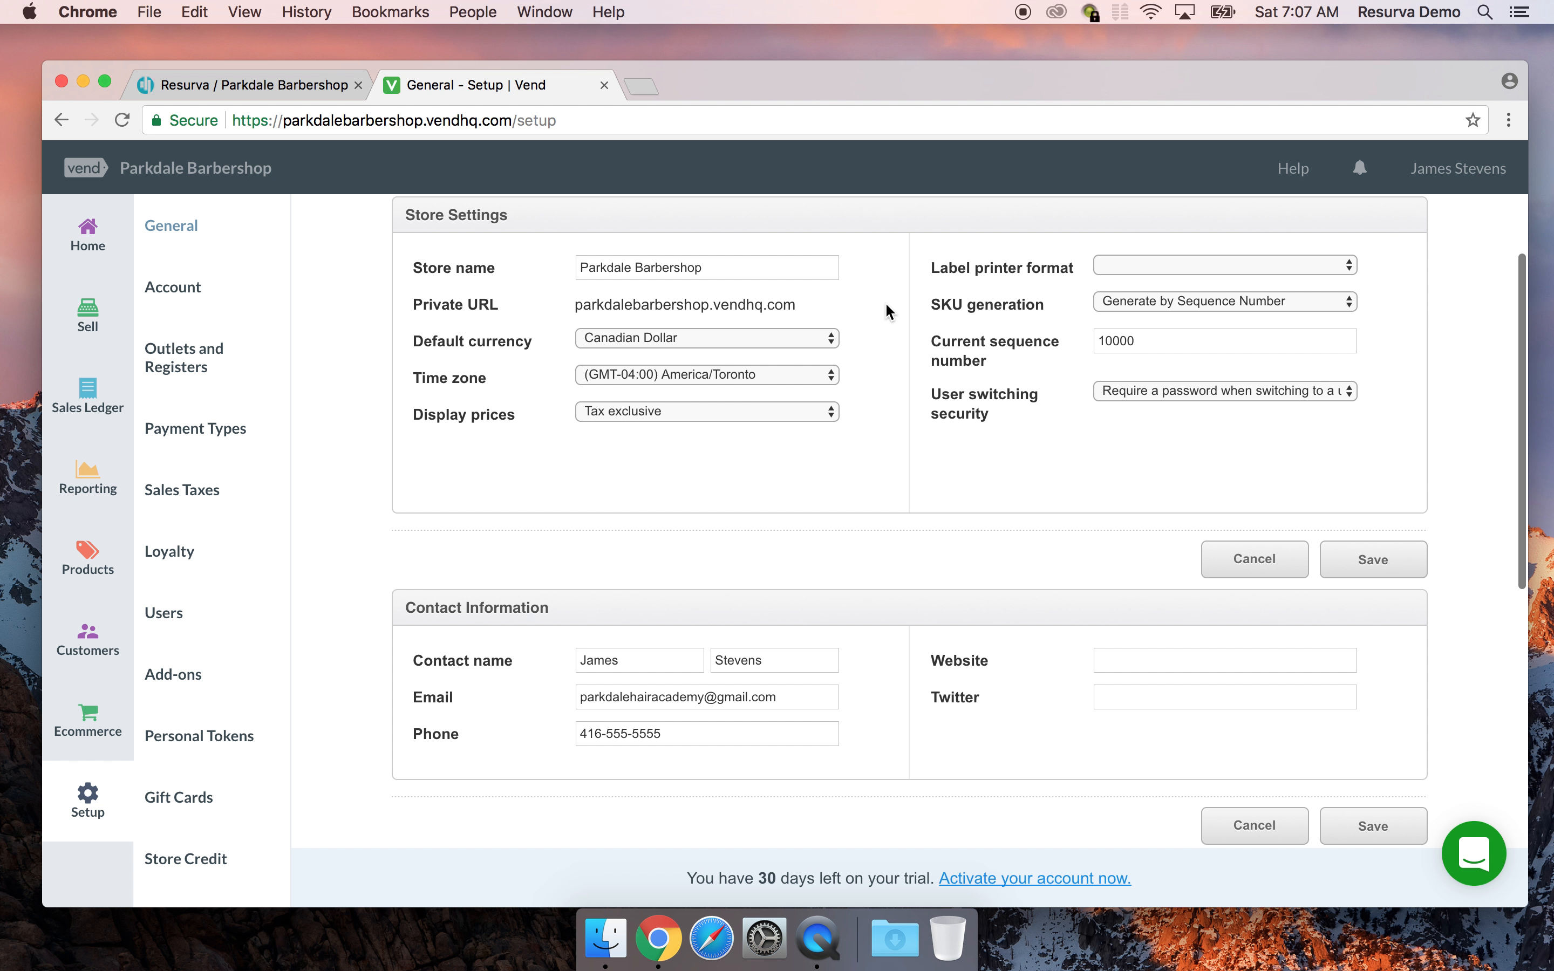
scroll(888, 312, "up", 2)
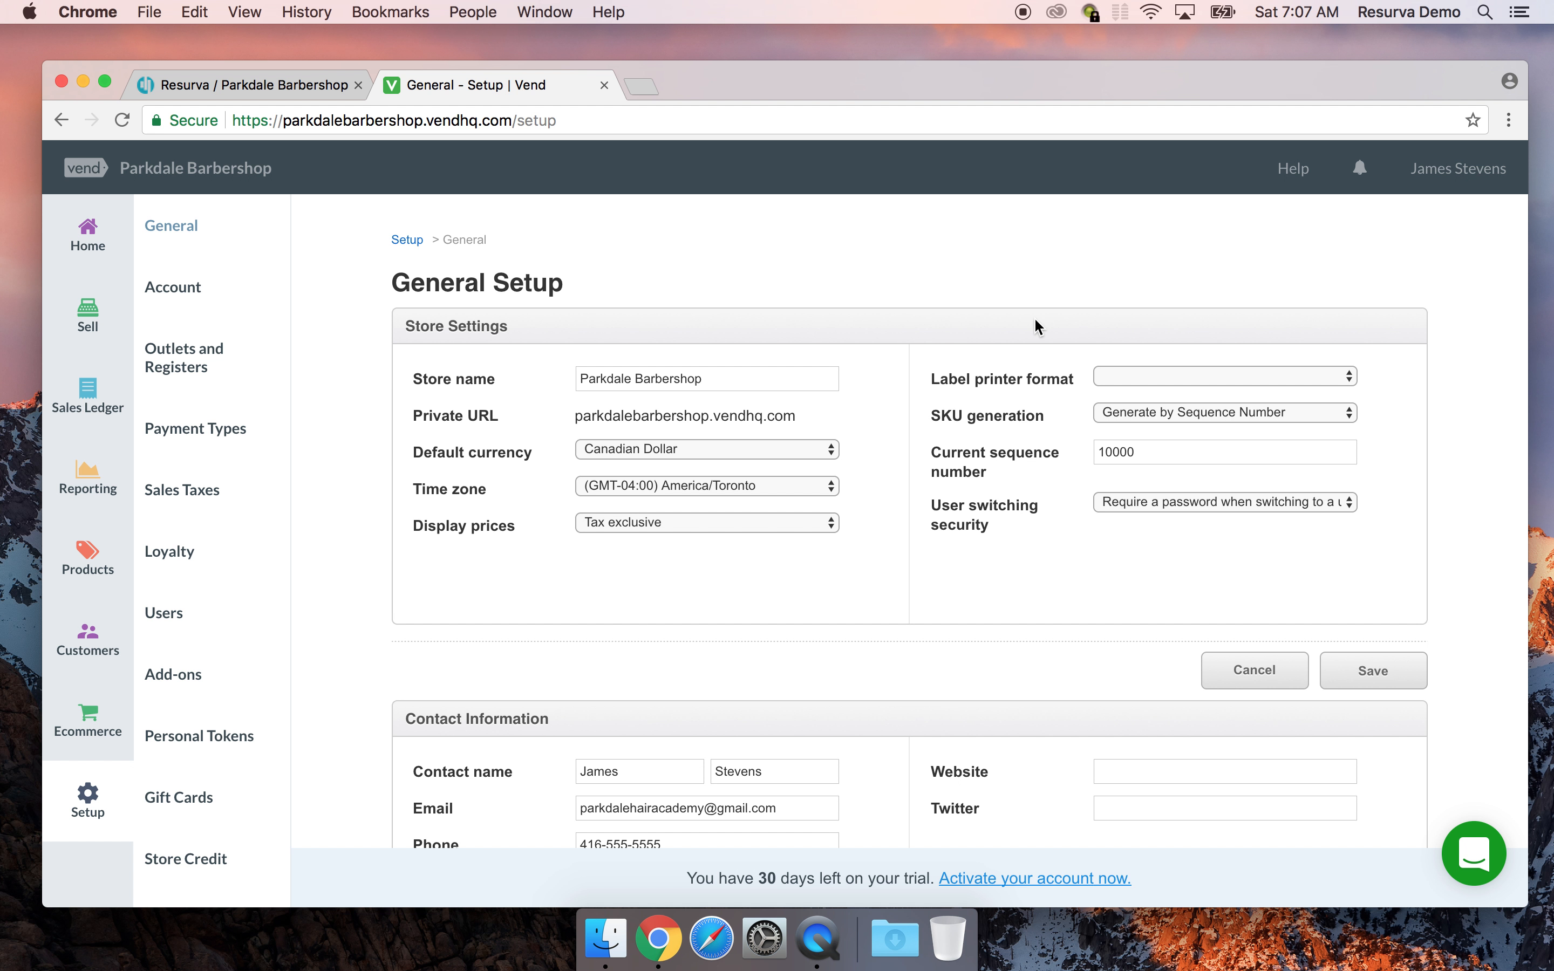
scroll(1035, 320, "down", 3)
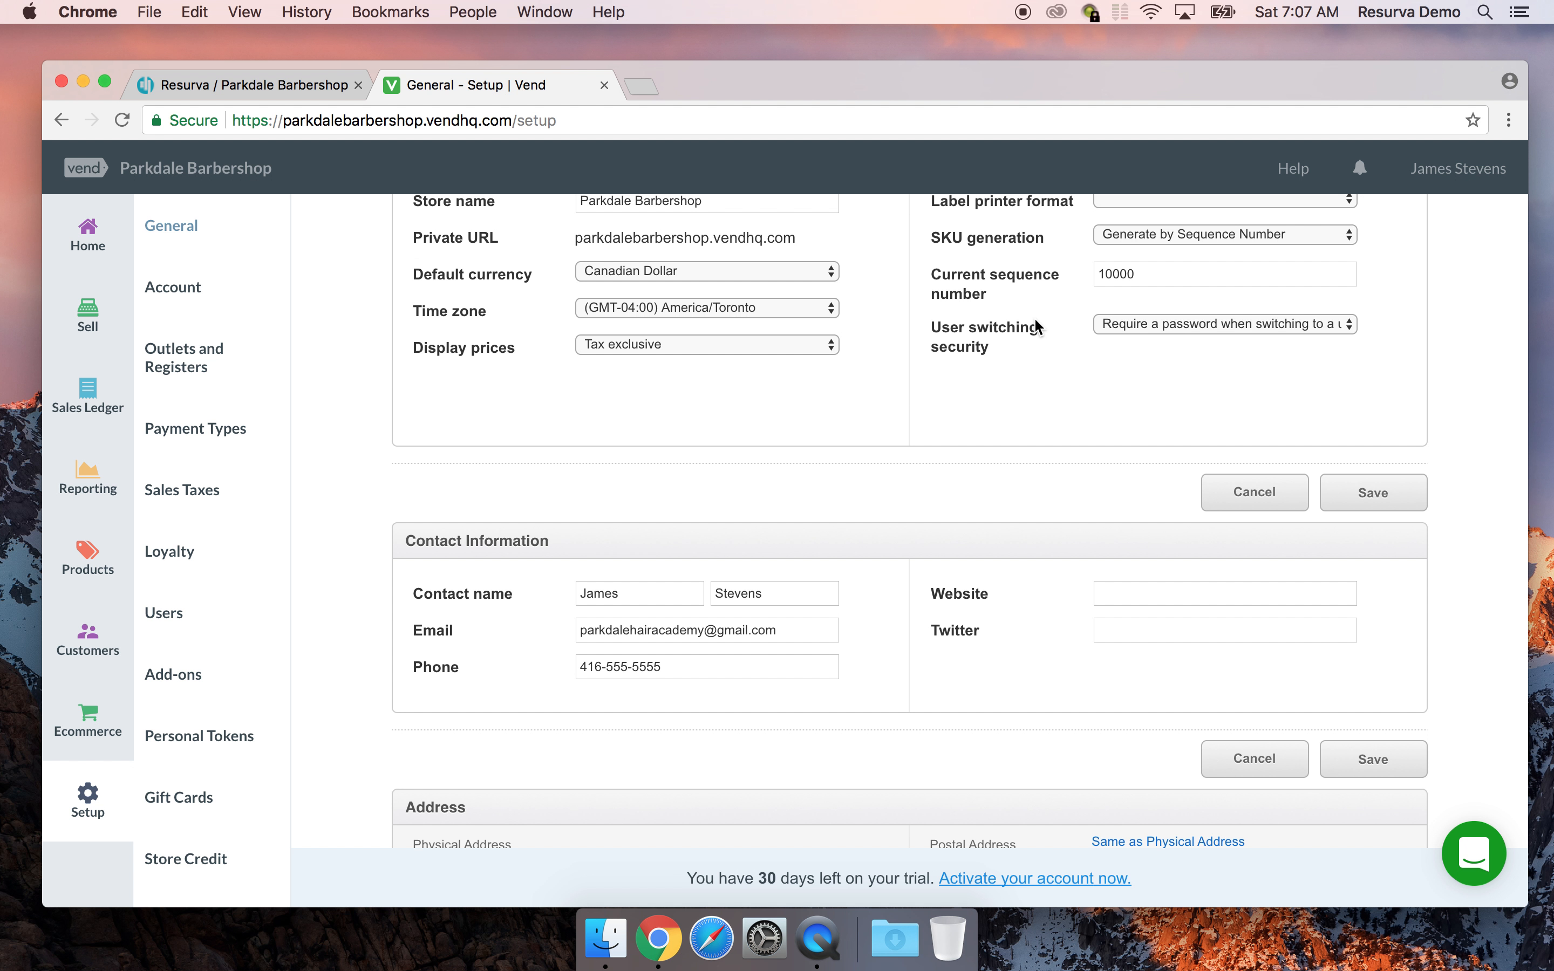
scroll(1037, 326, "down", 7)
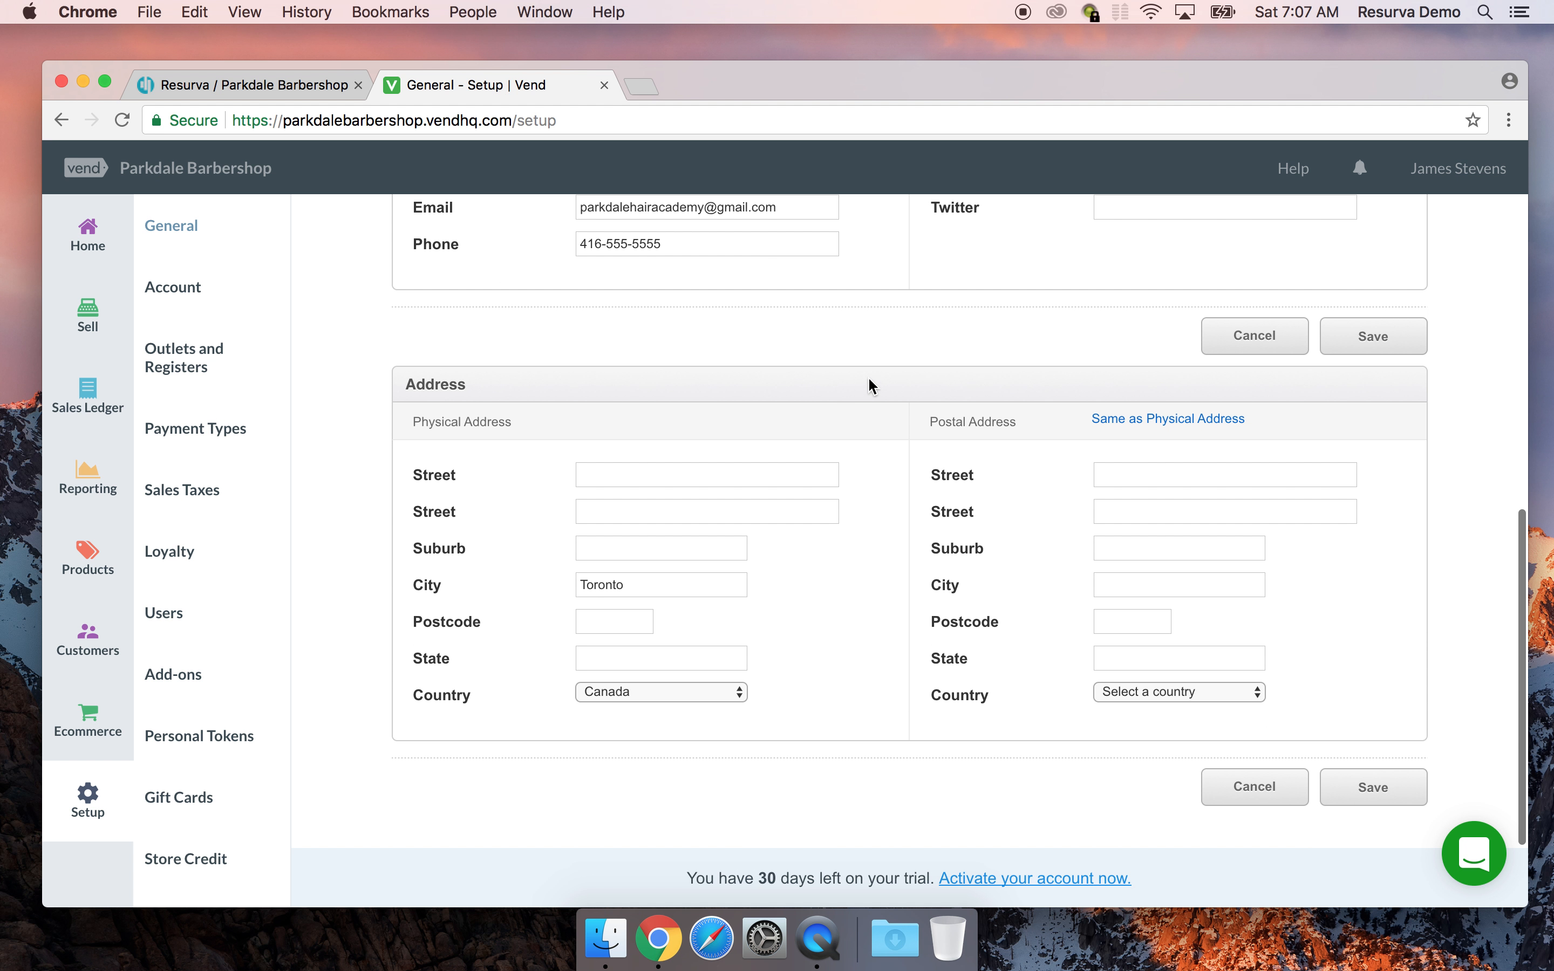
scroll(706, 384, "up", 5)
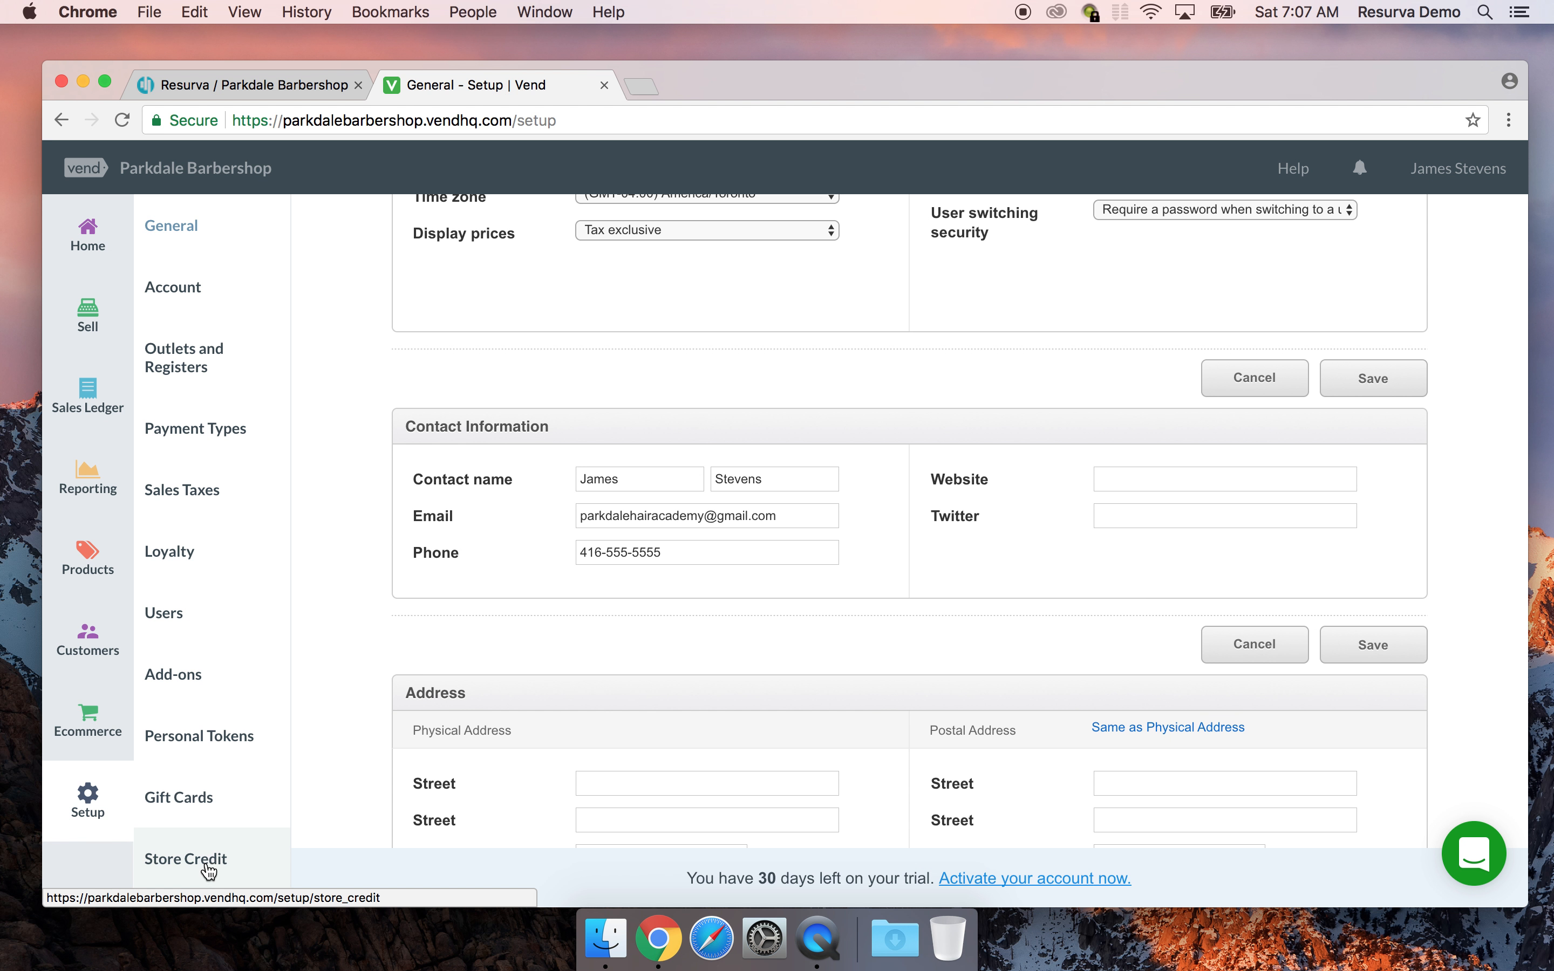
Return to the Resurva schedule with the 8:00 AM Haircut appointment details open
left_click(284, 91)
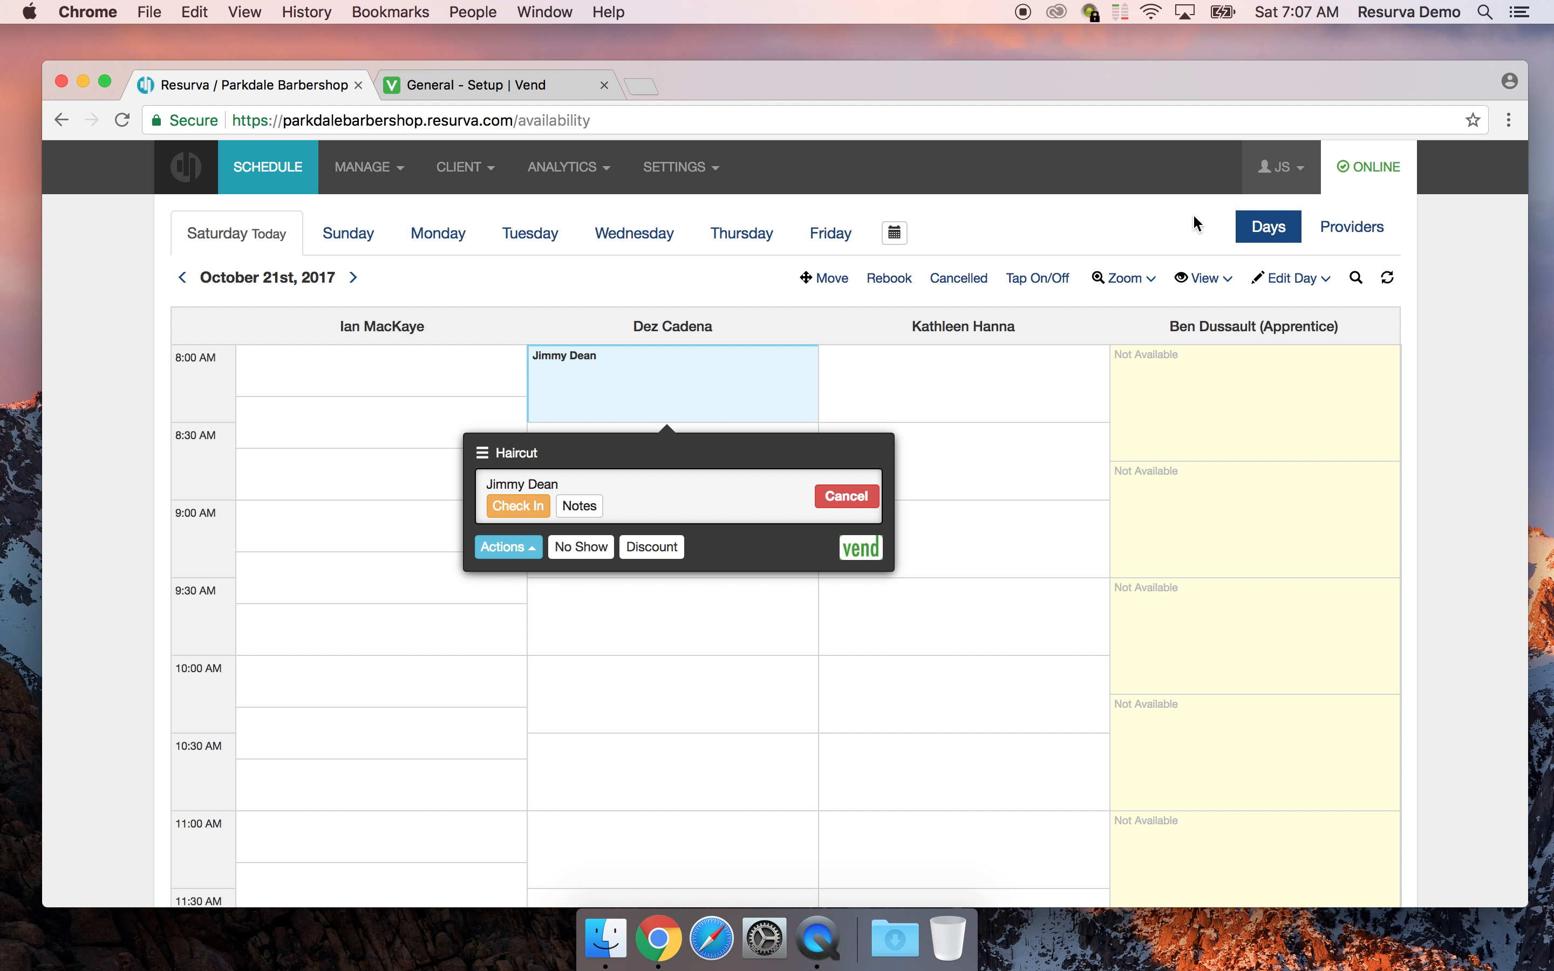
left_click_drag(1408, 63, 1409, 63)
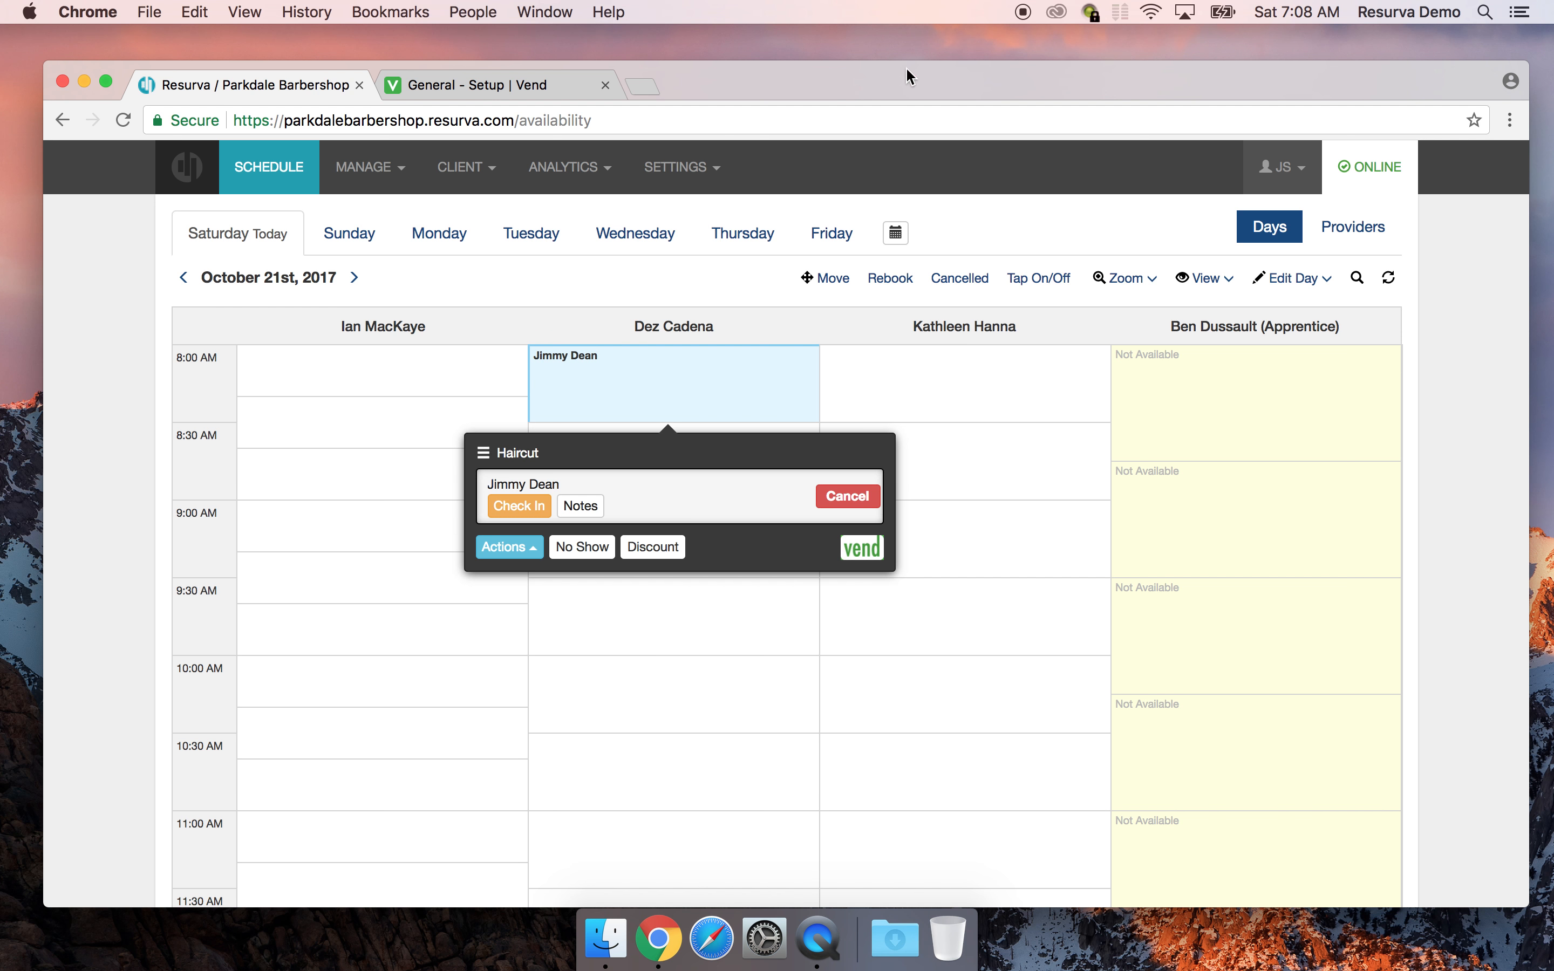
Confirm in Vend's Sell screen and Sales History that no parked sales exist, then go back to Resurva
left_click(502, 84)
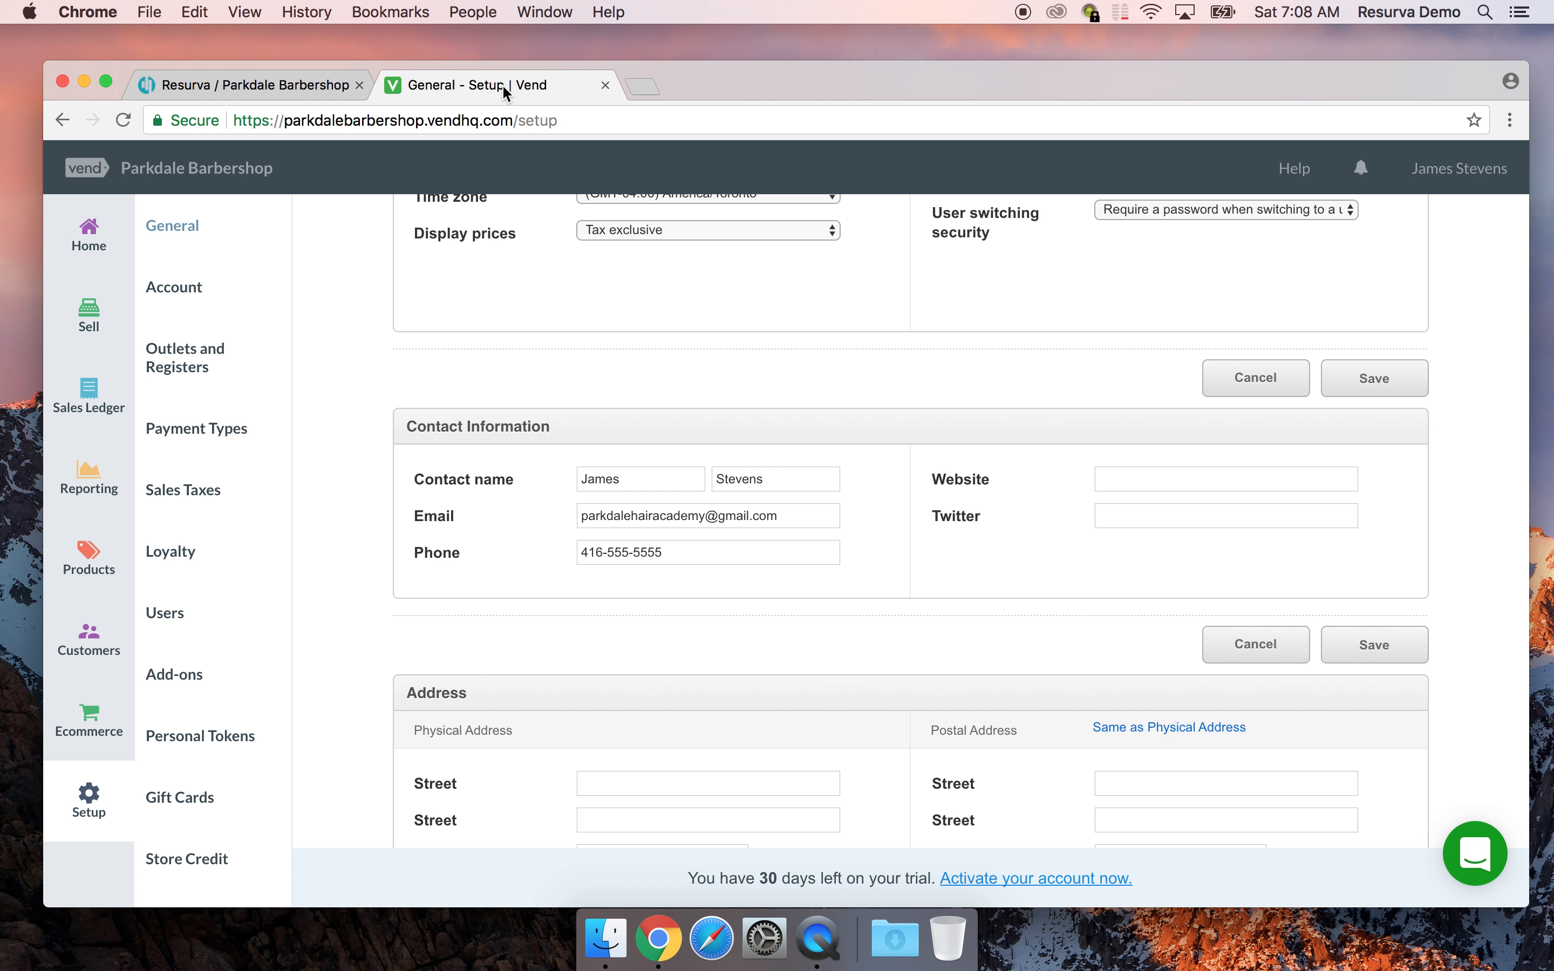
left_click(88, 324)
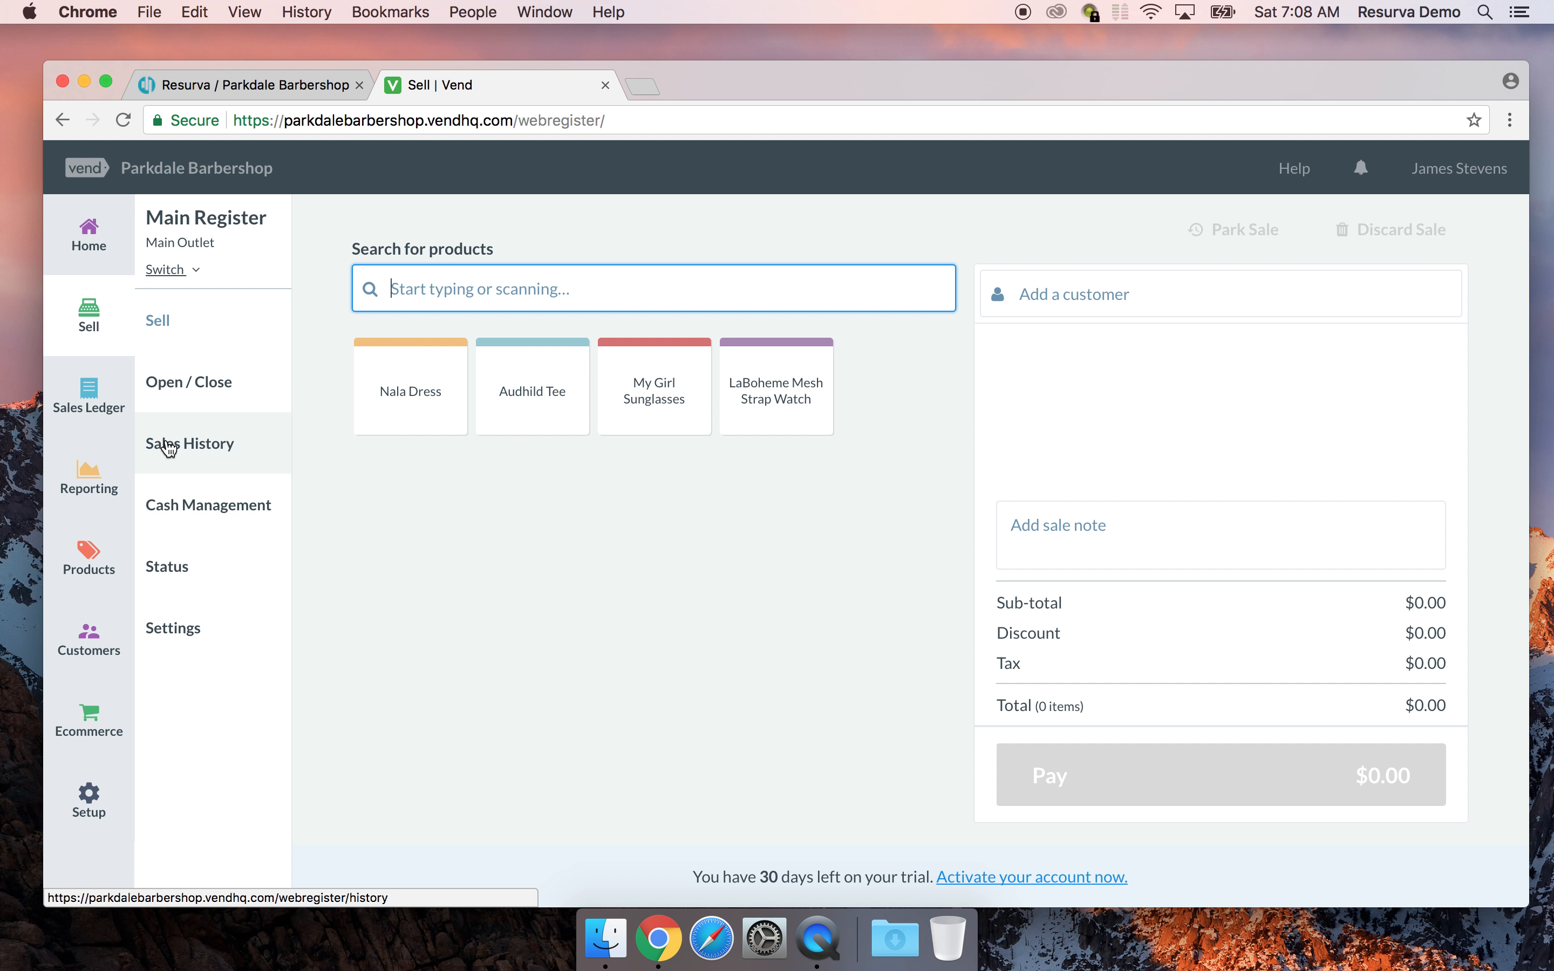
left_click(170, 447)
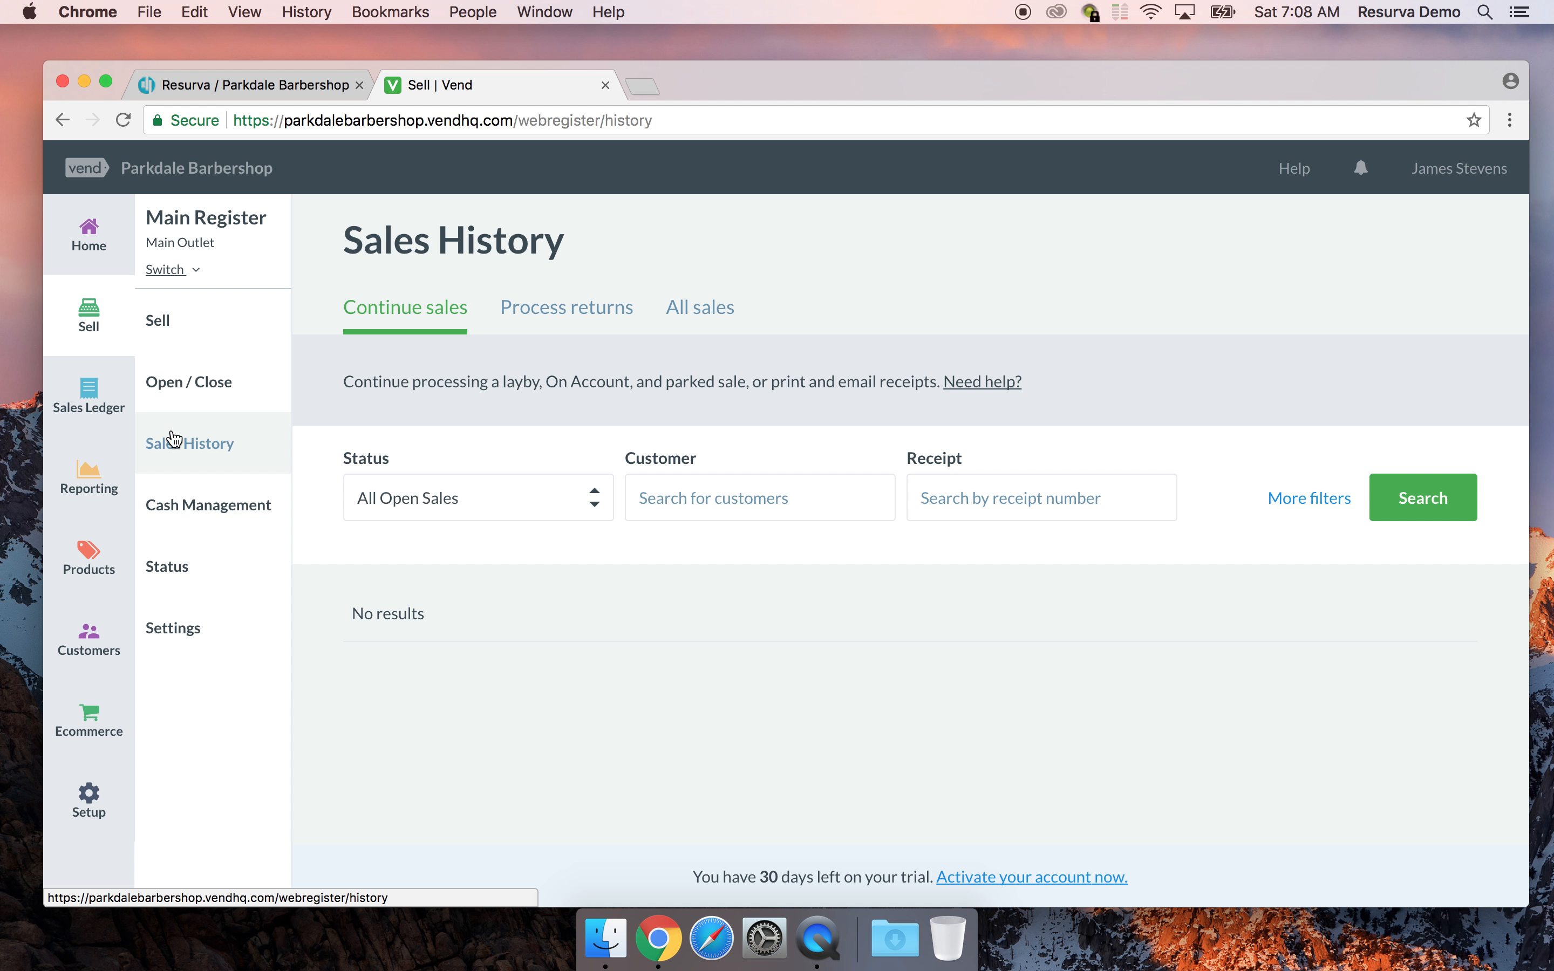
left_click(164, 319)
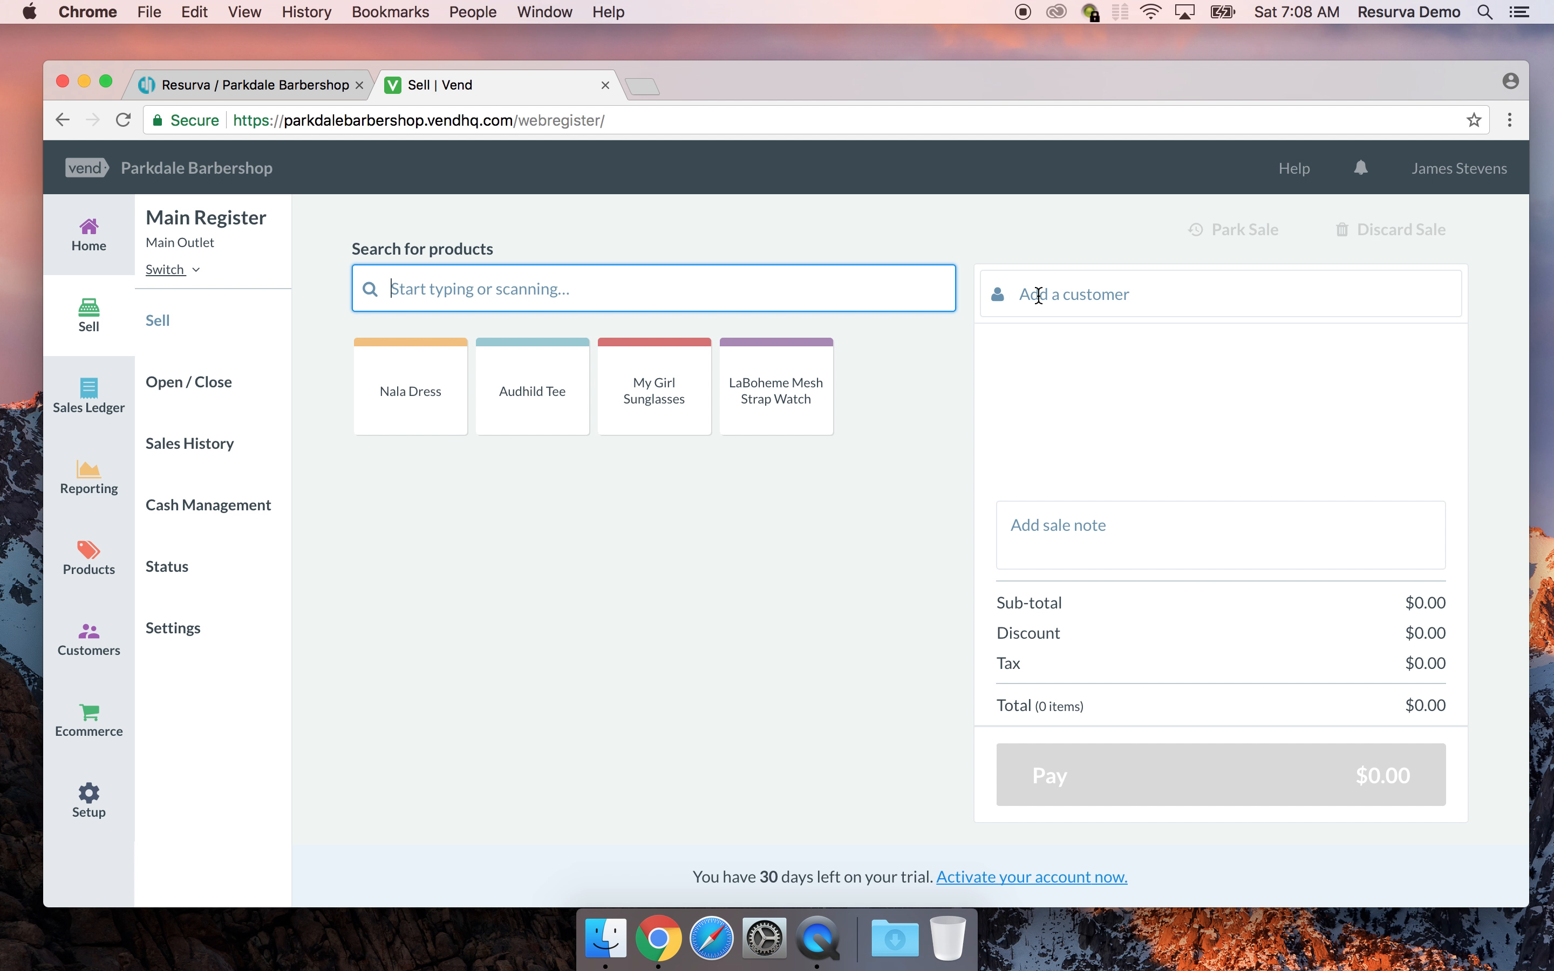
left_click(239, 85)
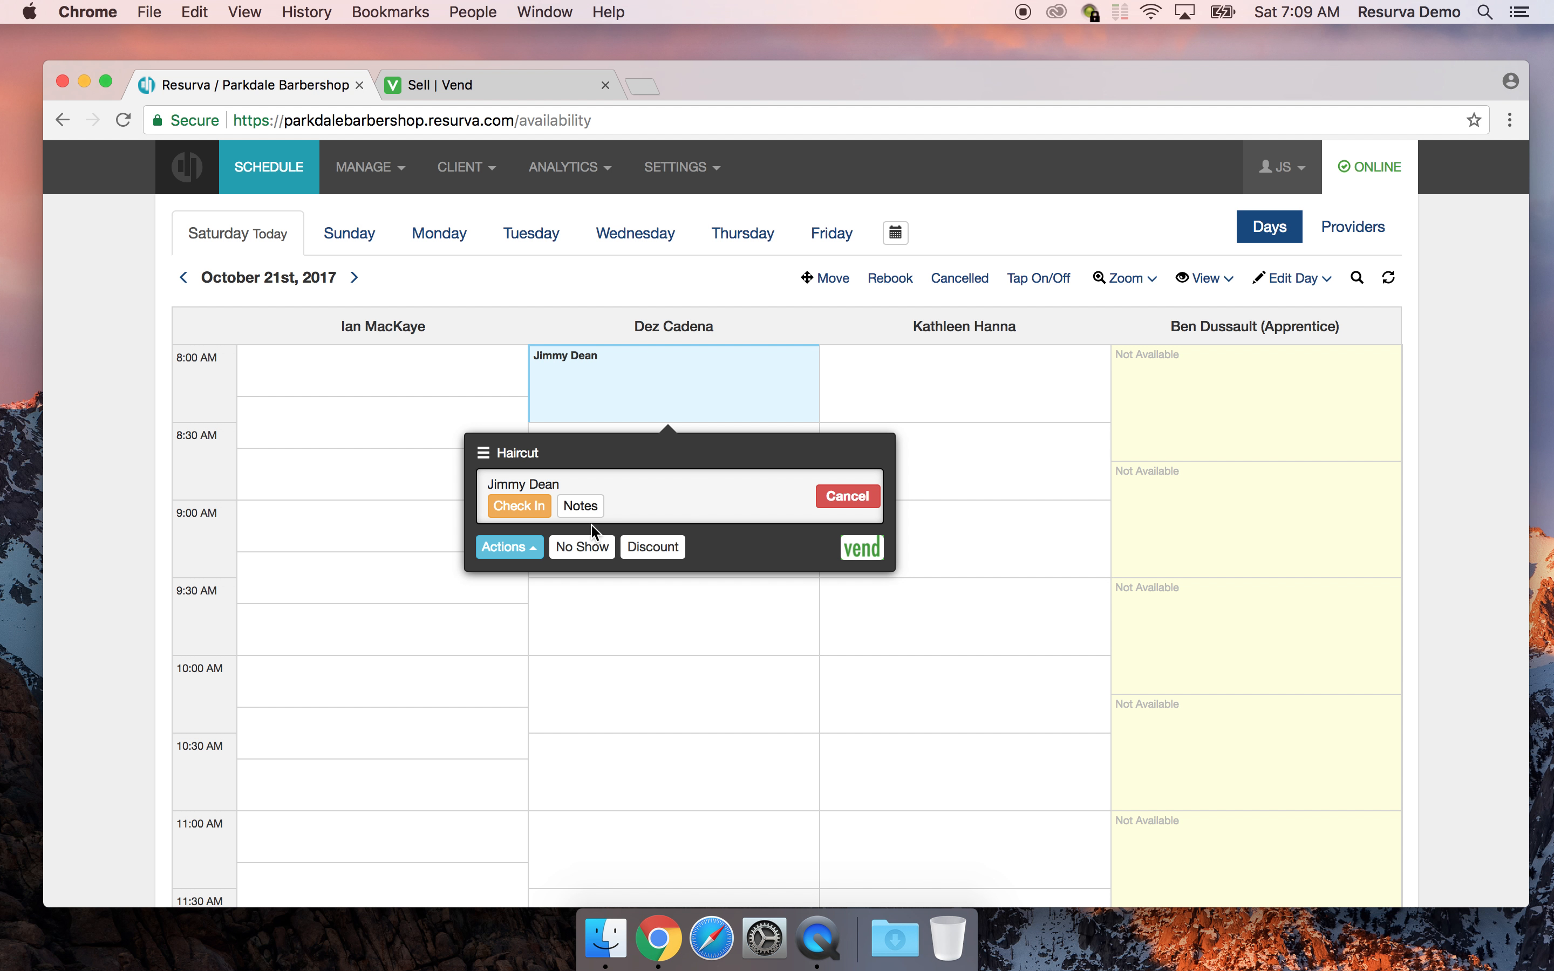
Send the 8:00 AM Haircut to Vend and begin a Haircut booking for the 8:30 AM slot
left_click(862, 548)
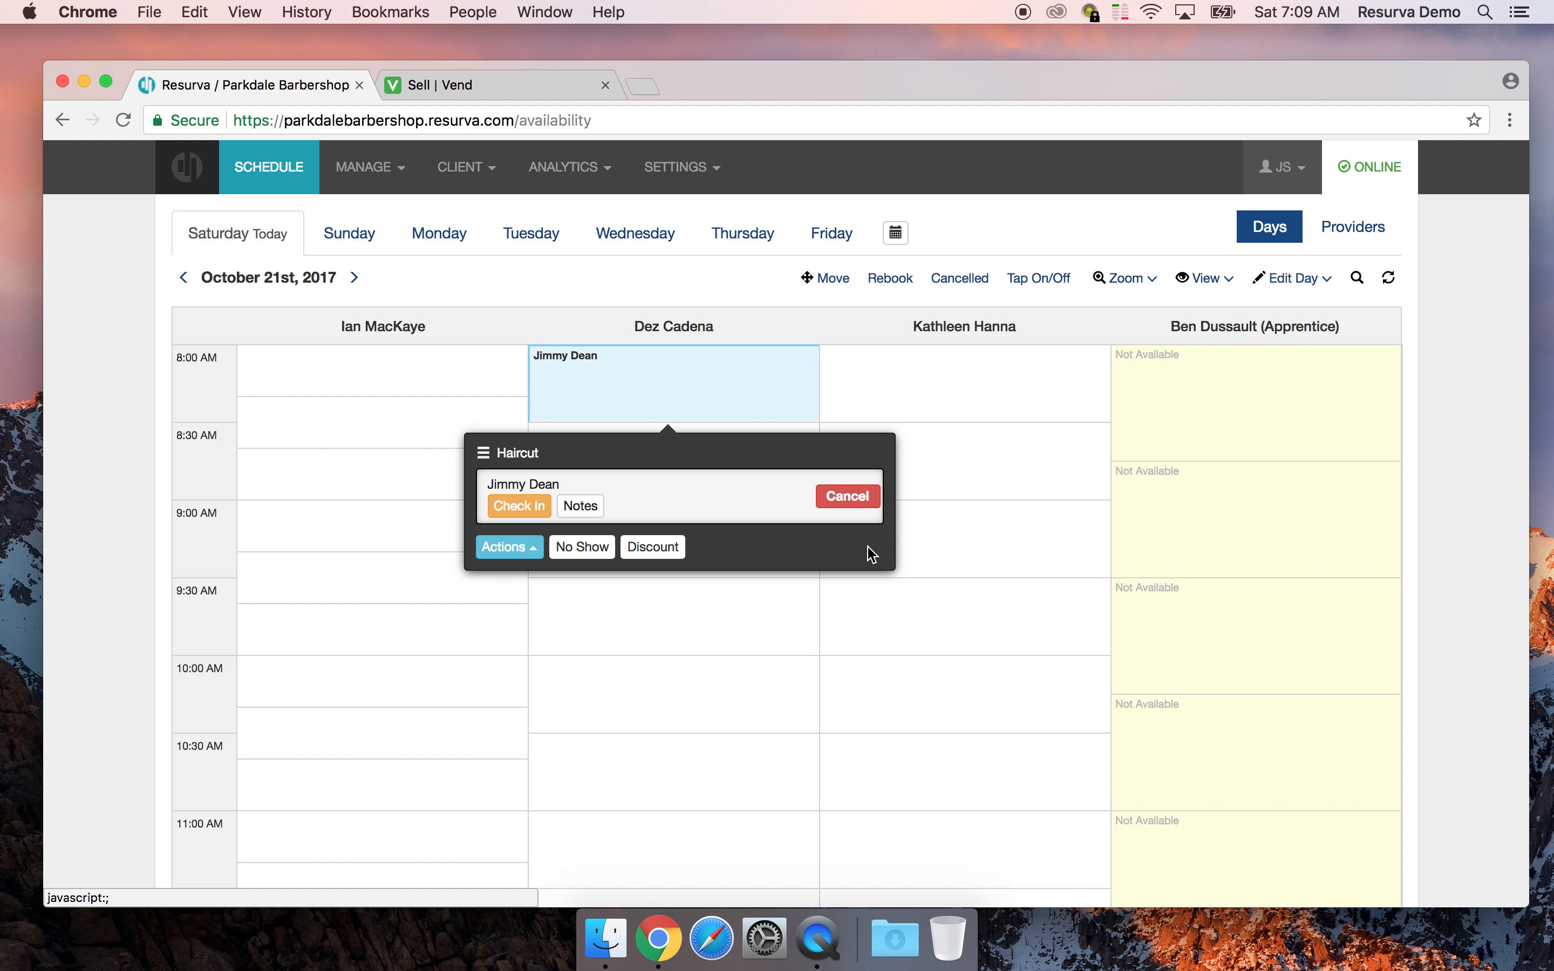
left_click(701, 604)
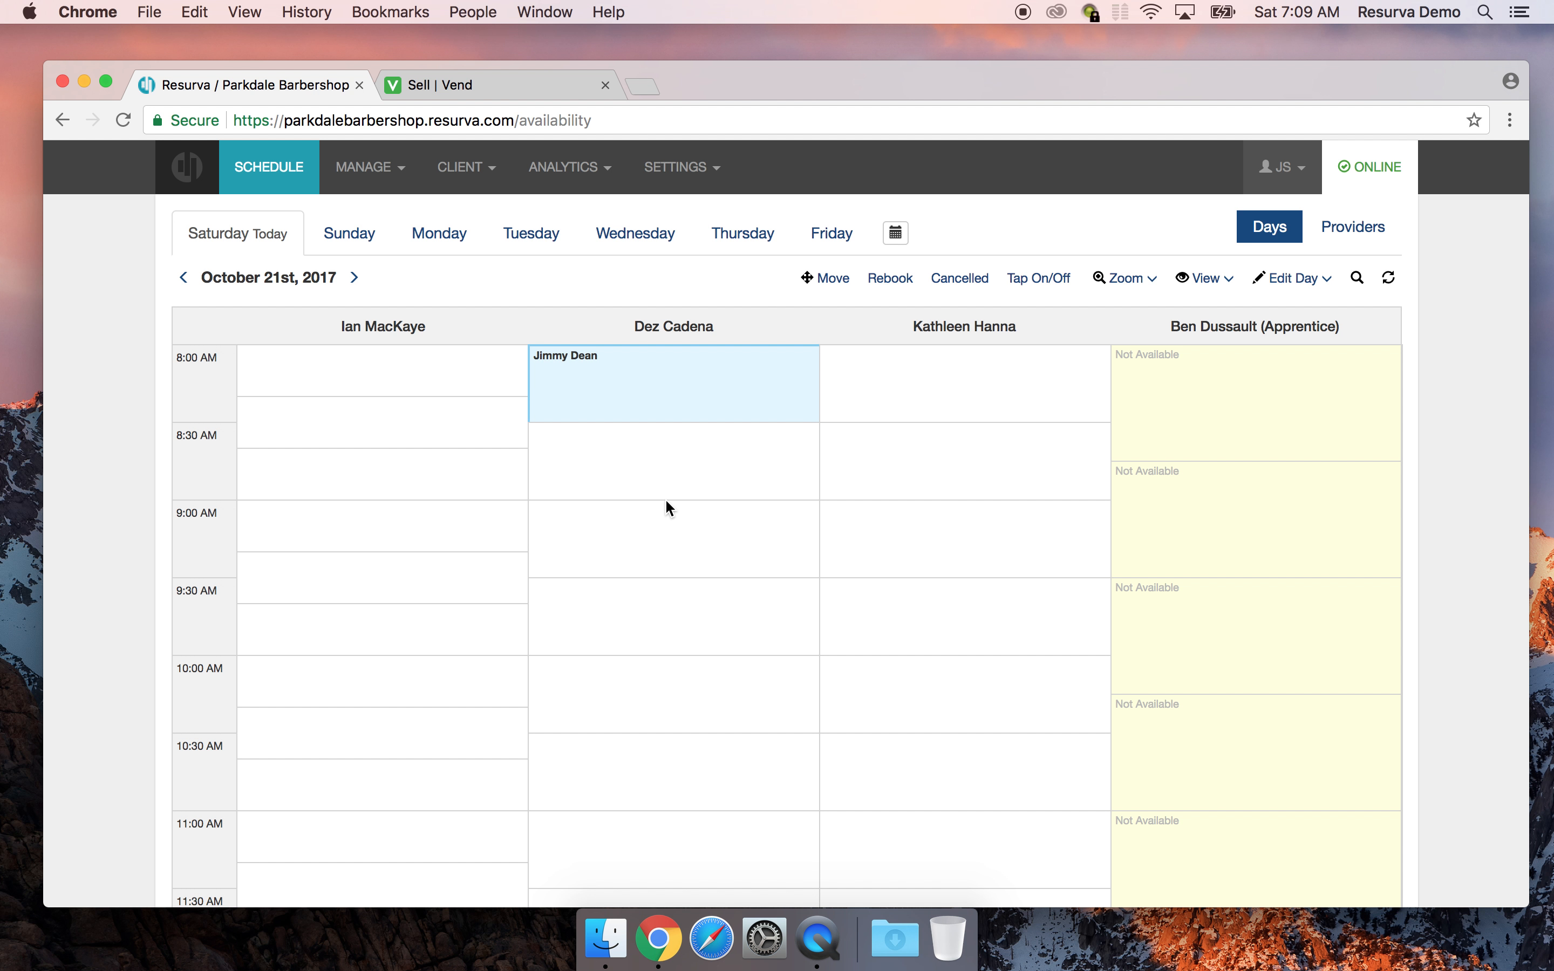
left_click(655, 464)
left_click(520, 541)
left_click(455, 279)
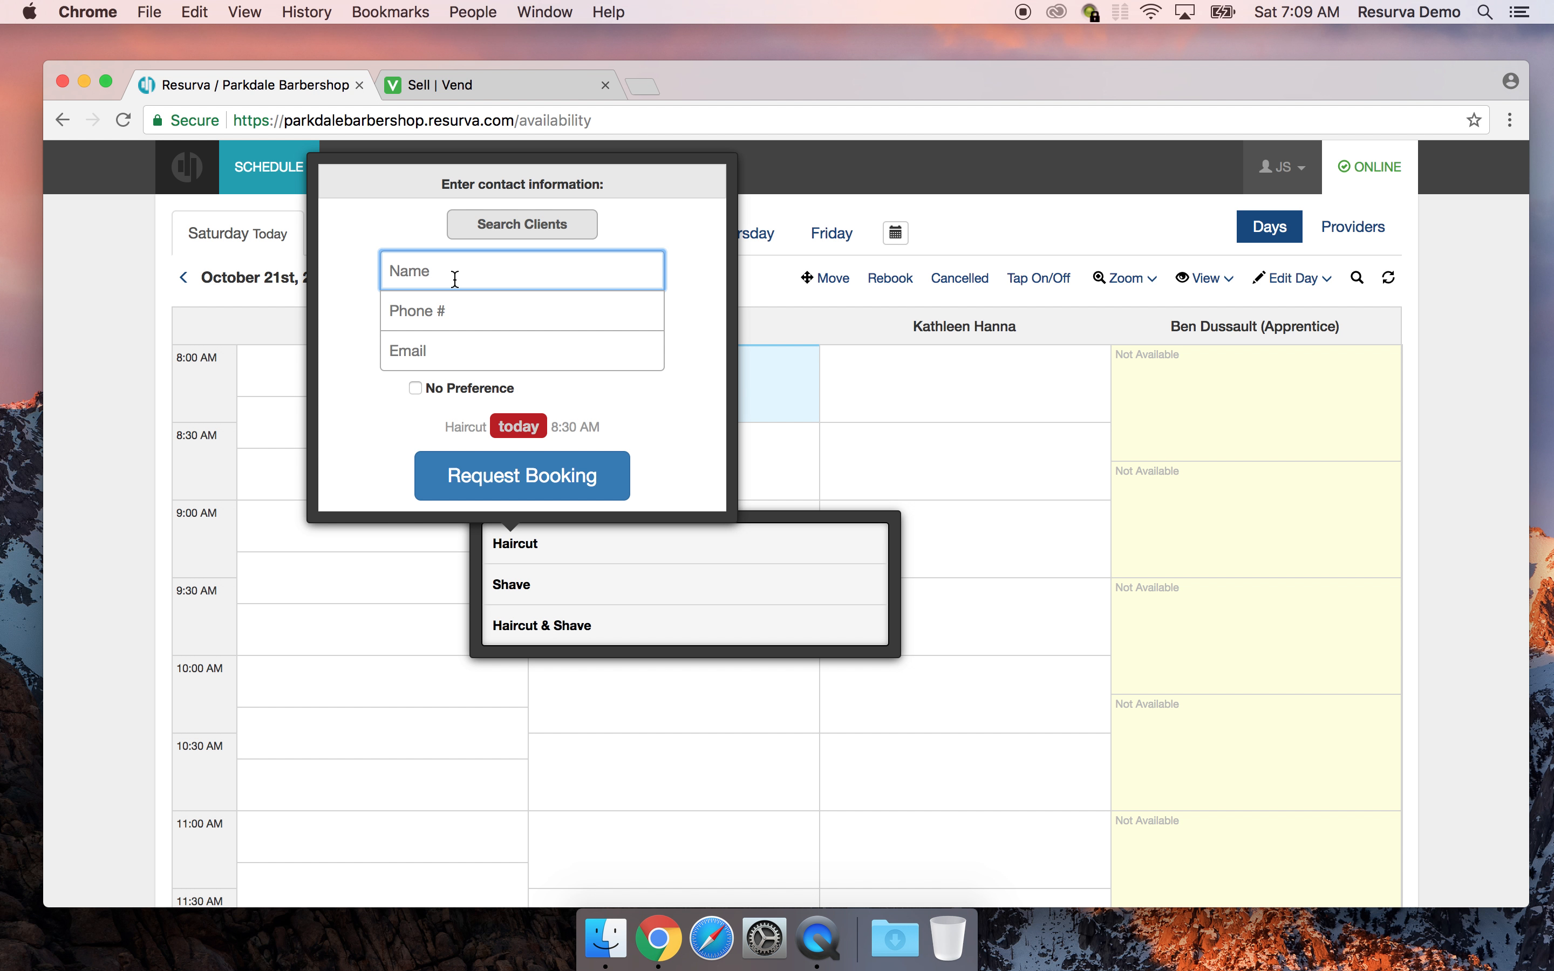
Close the Haircut and Shave booking forms, leaving the 8:30 AM slot unbooked
left_click(1040, 342)
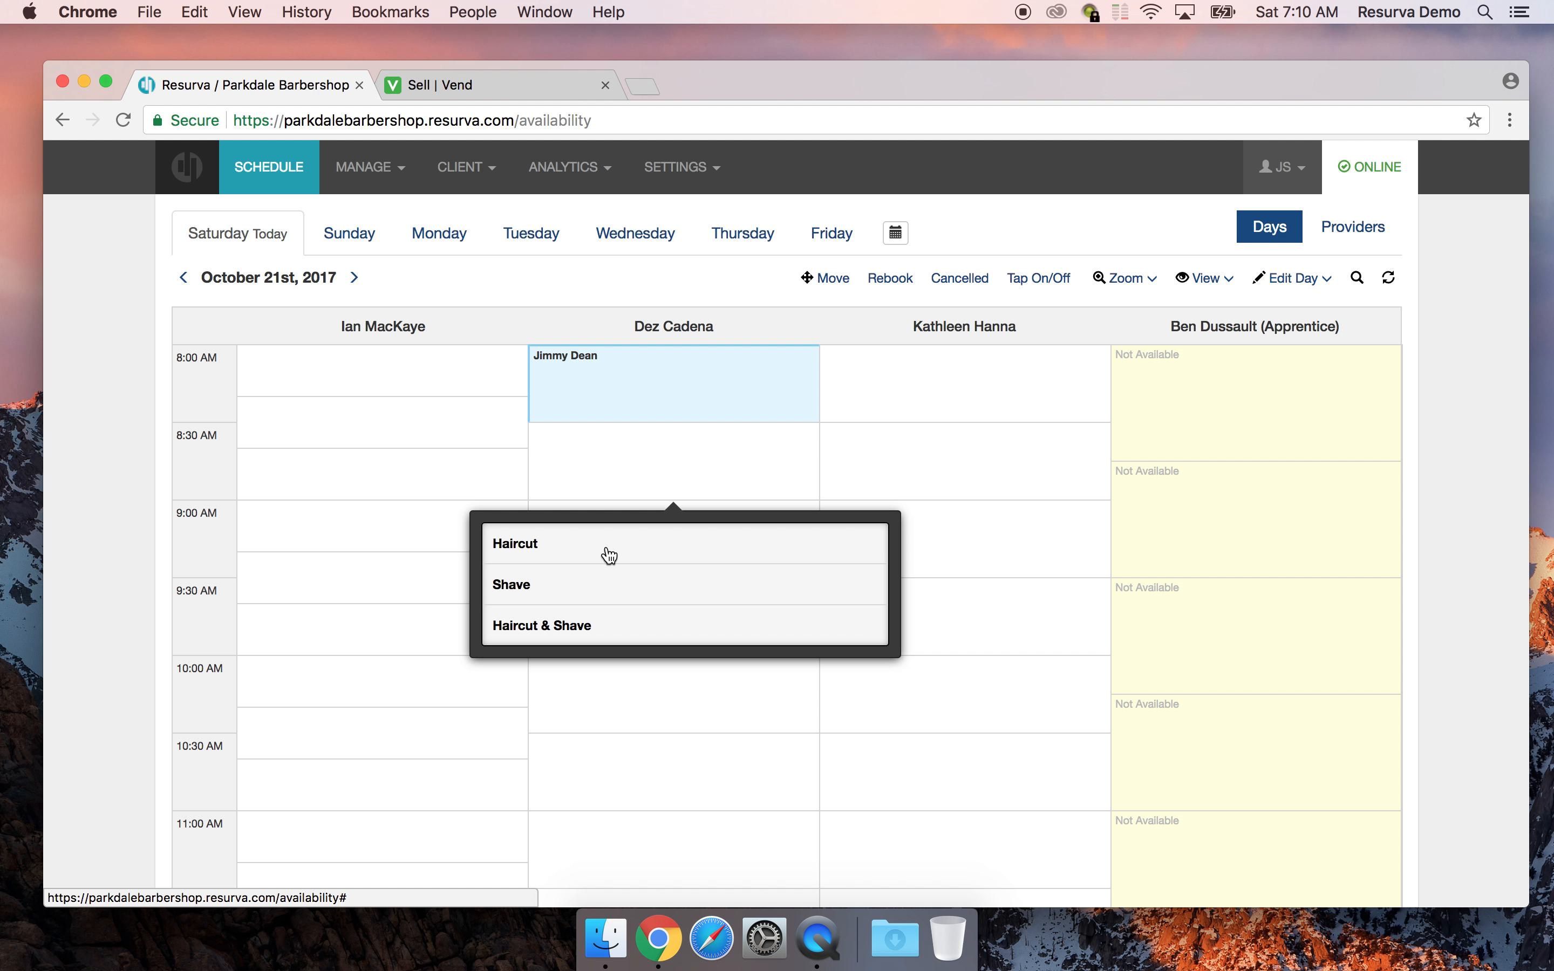
left_click(574, 583)
left_click(849, 384)
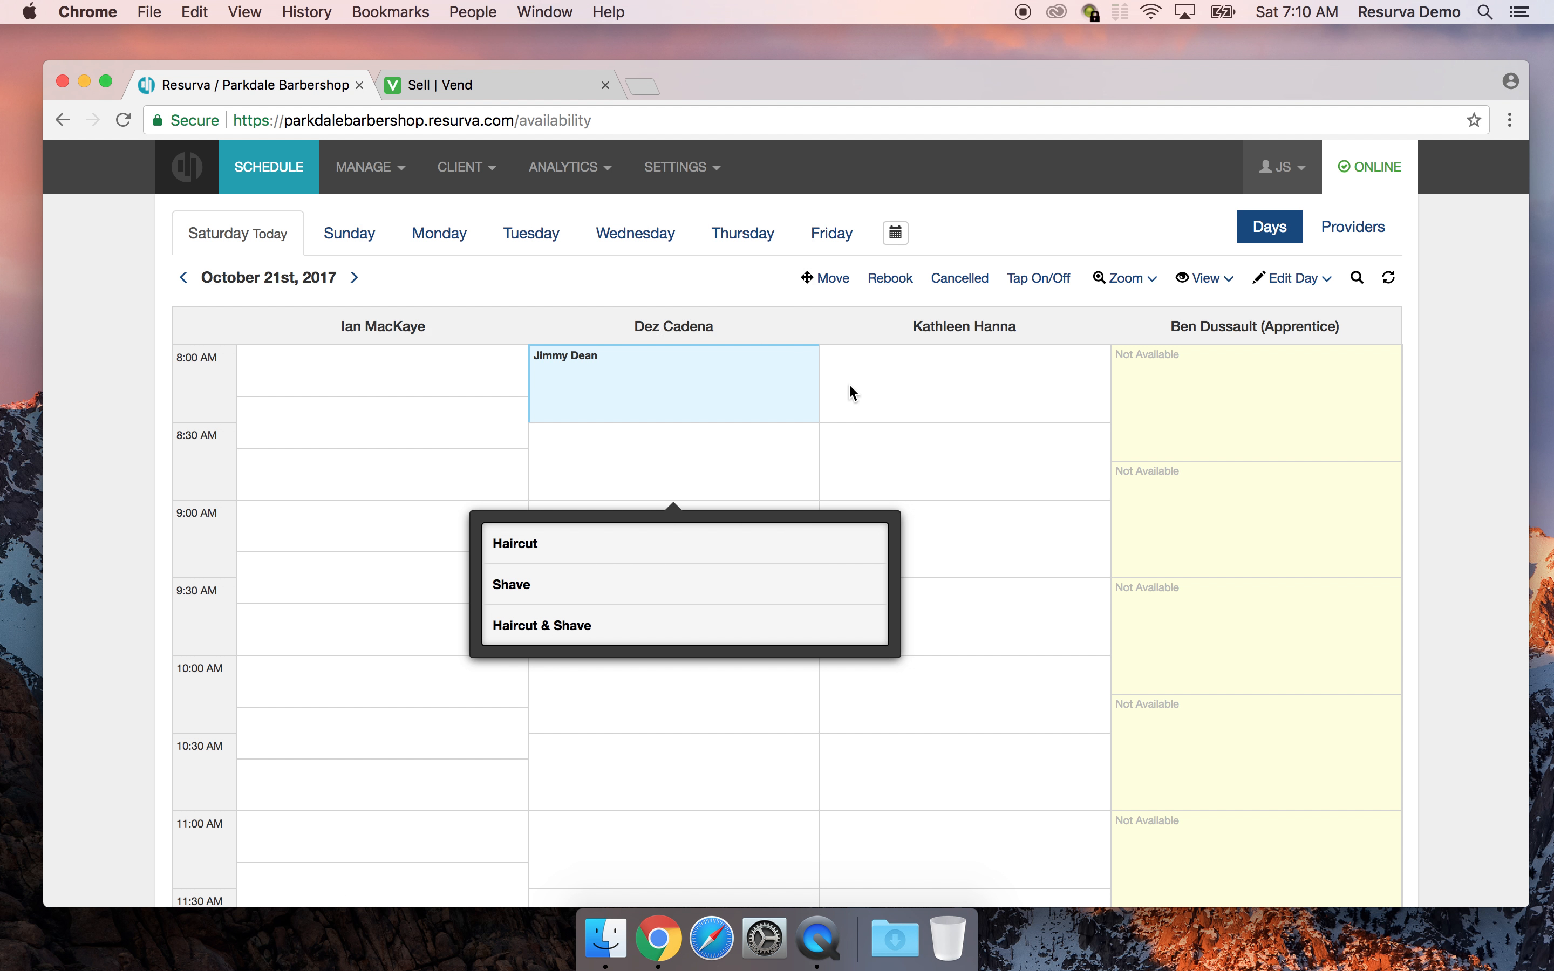
left_click(824, 473)
Book a new client, entering their full name, for a Shave at 8:30 AM, and dismiss the confirmation
left_click(543, 596)
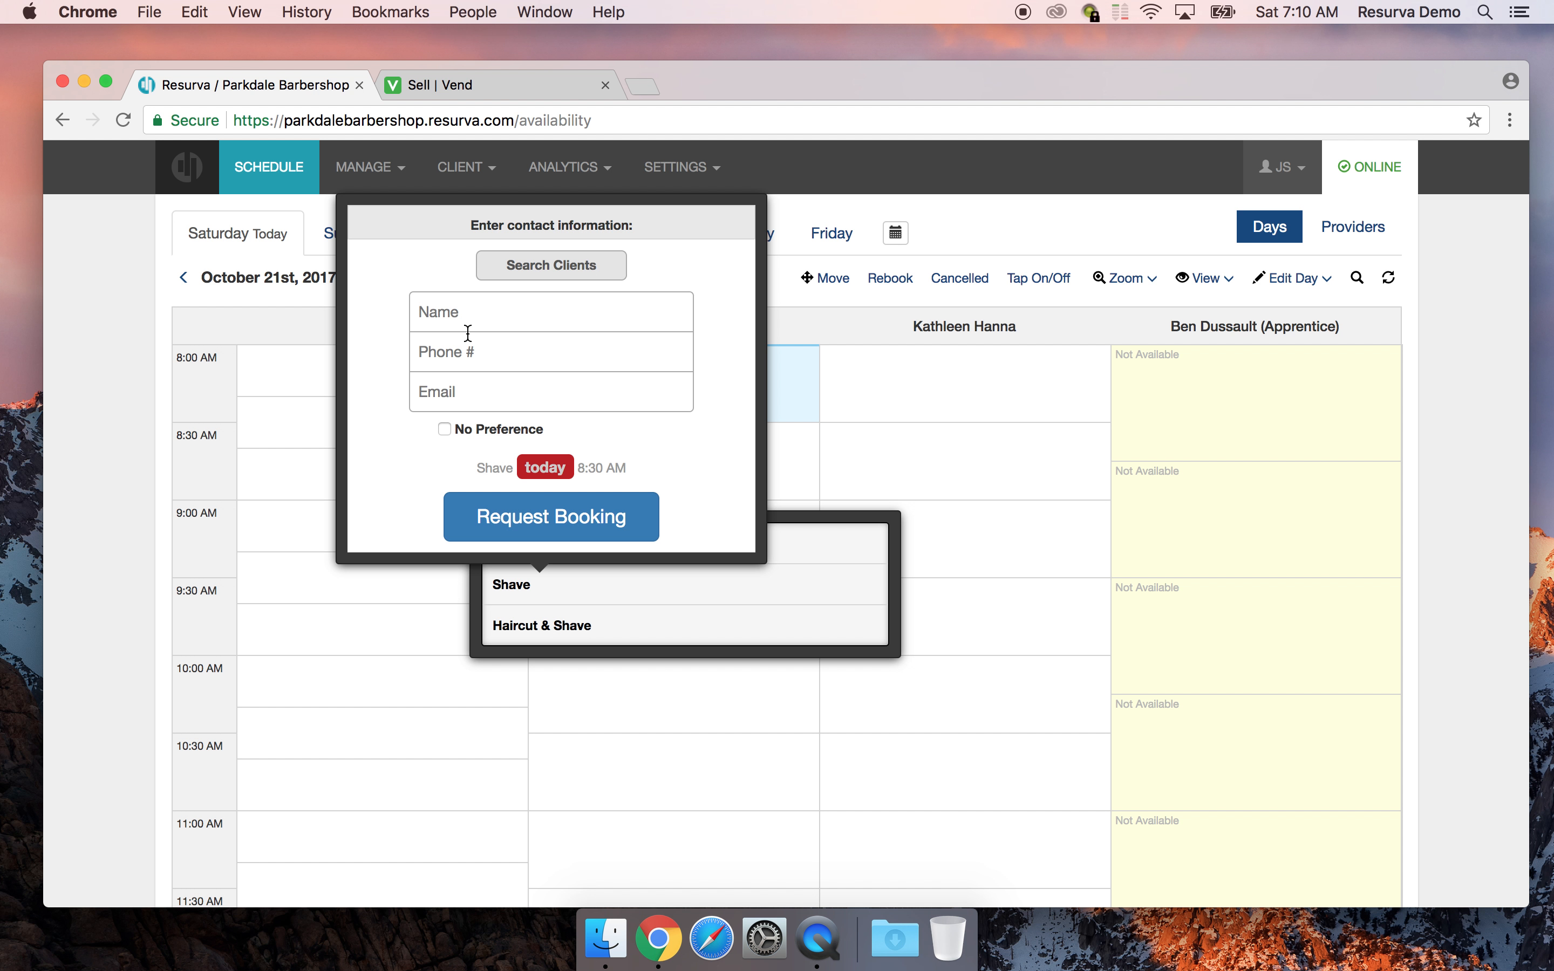
left_click(478, 318)
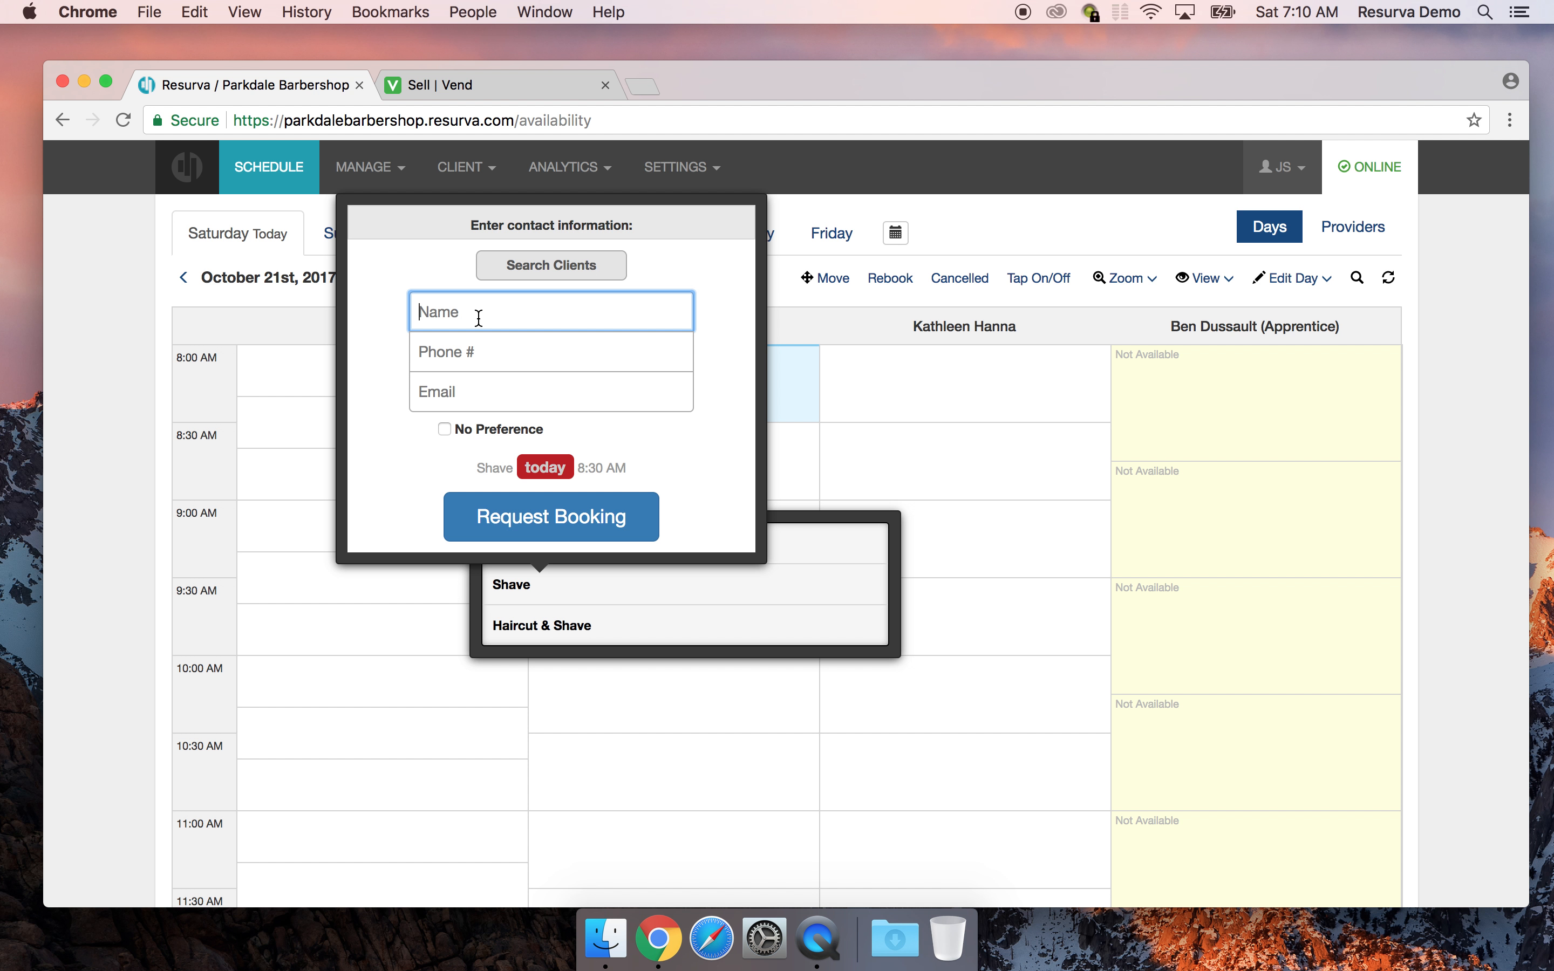
type("E")
type("lvis Prese")
type(" Thompson")
scroll(538, 499, "down", 1)
left_click(538, 499)
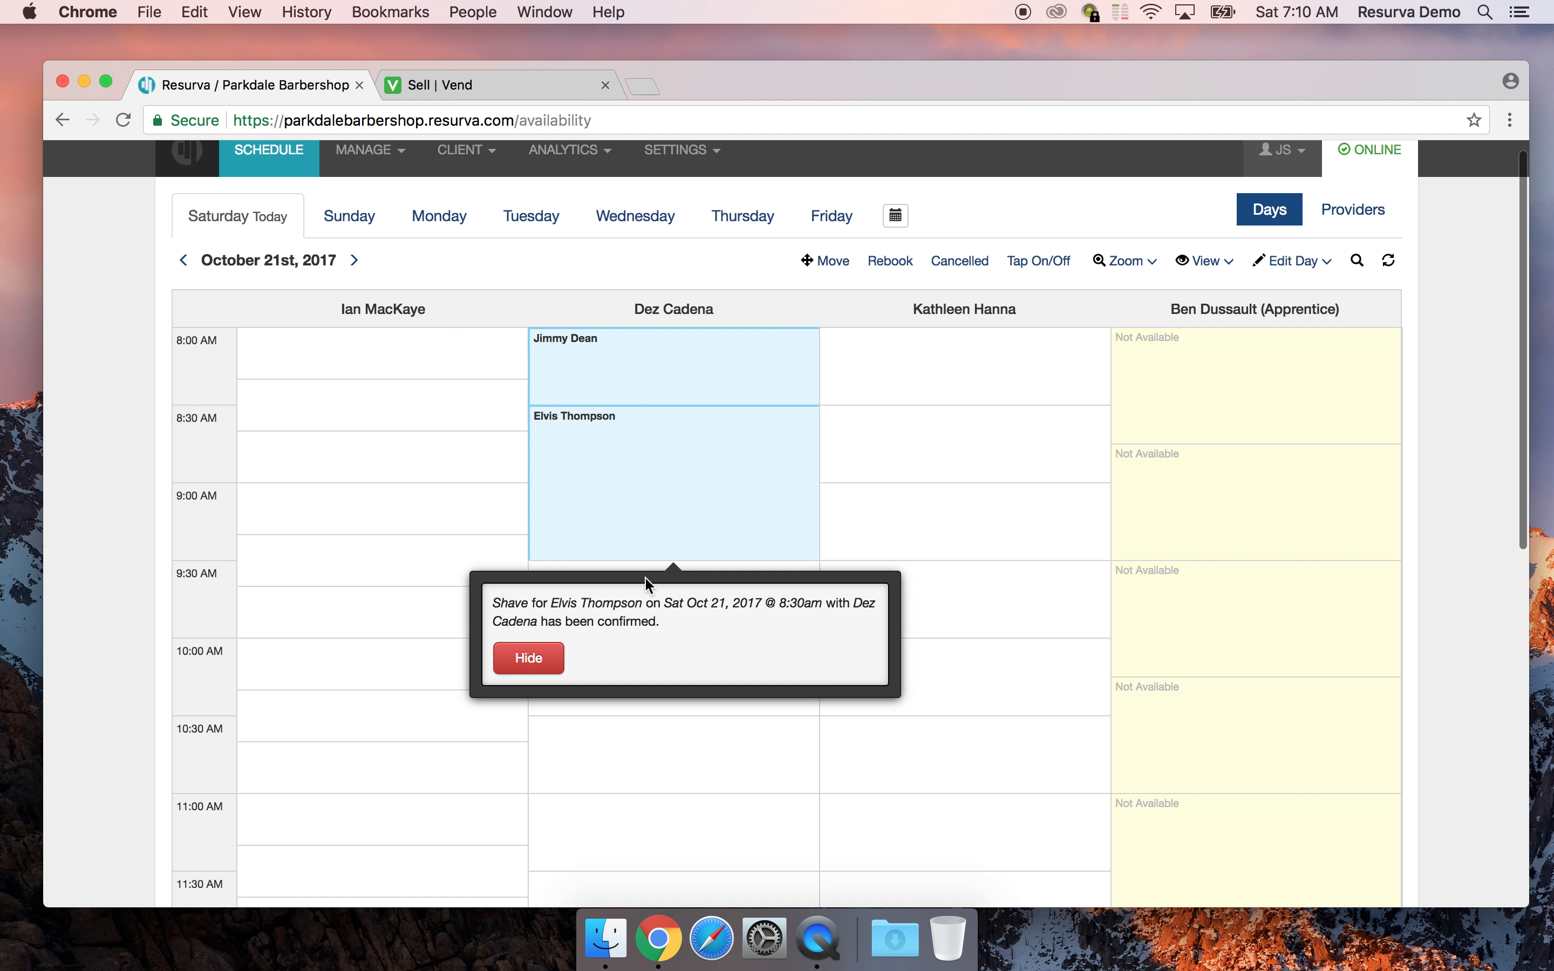
left_click(546, 664)
Start a Haircut booking in the 9:30 AM slot, then close the form
left_click(649, 606)
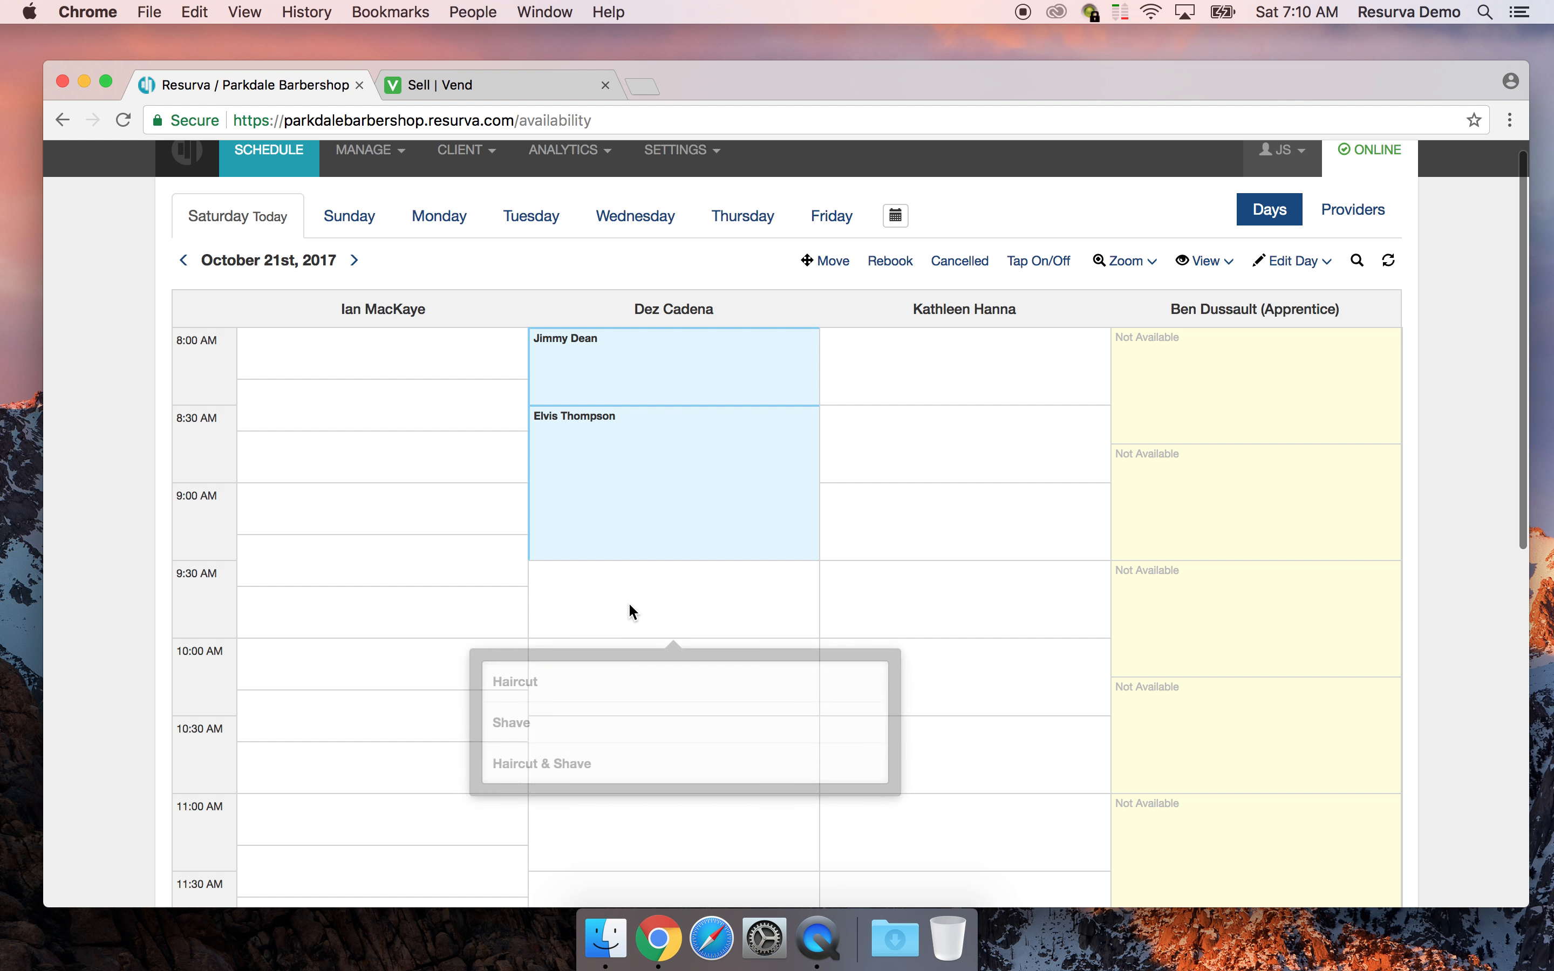
left_click(547, 691)
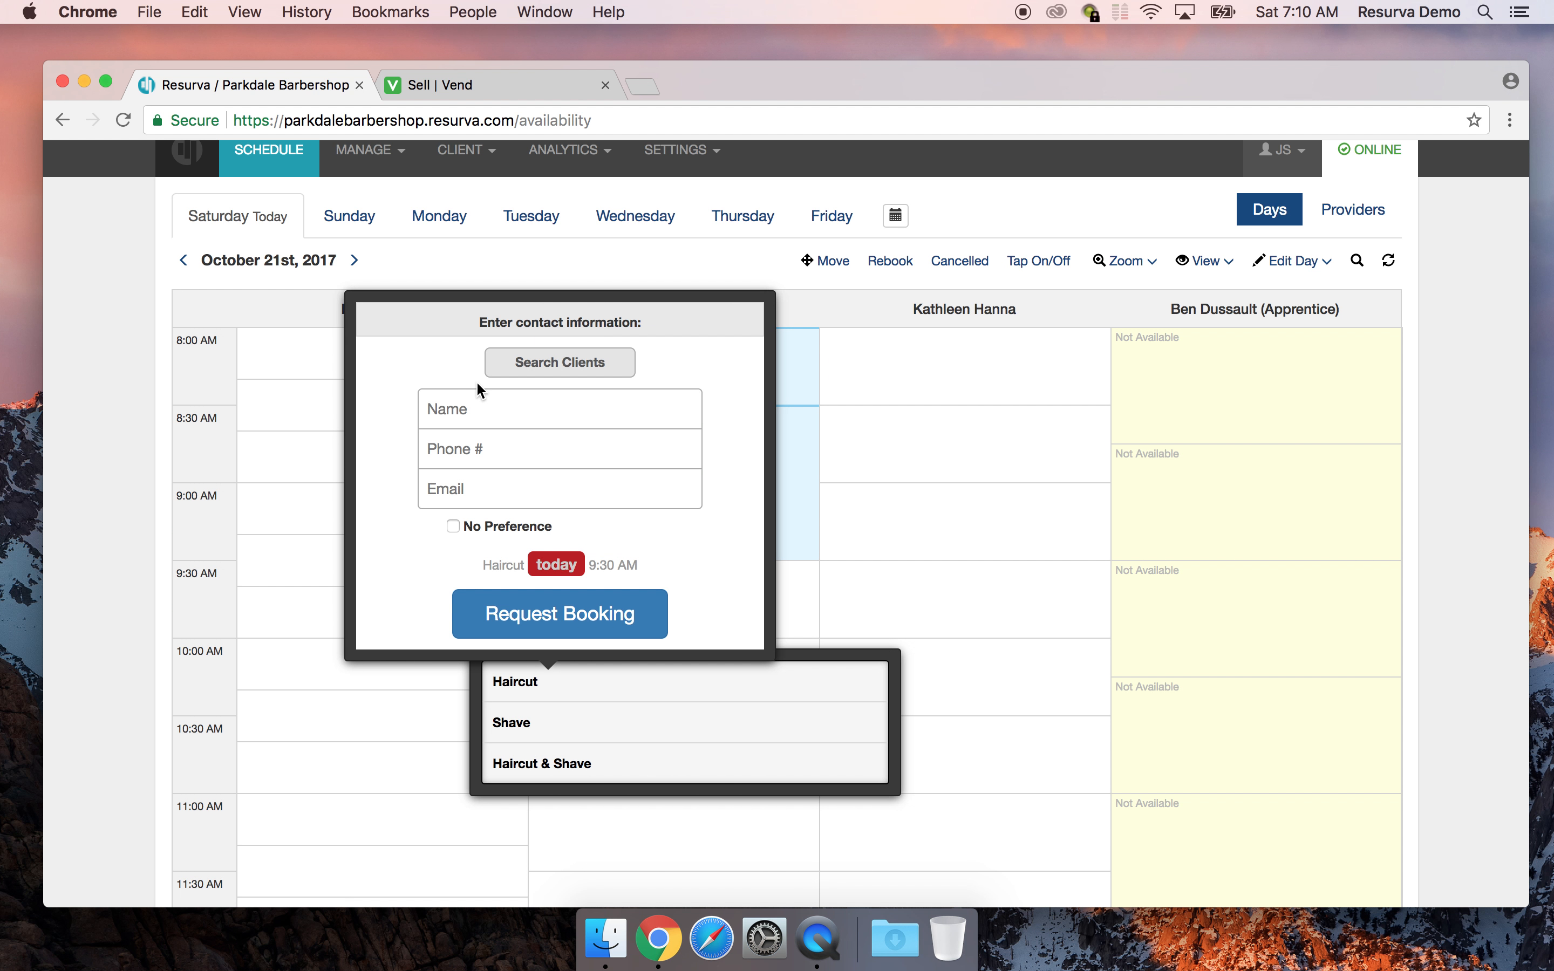
left_click(914, 411)
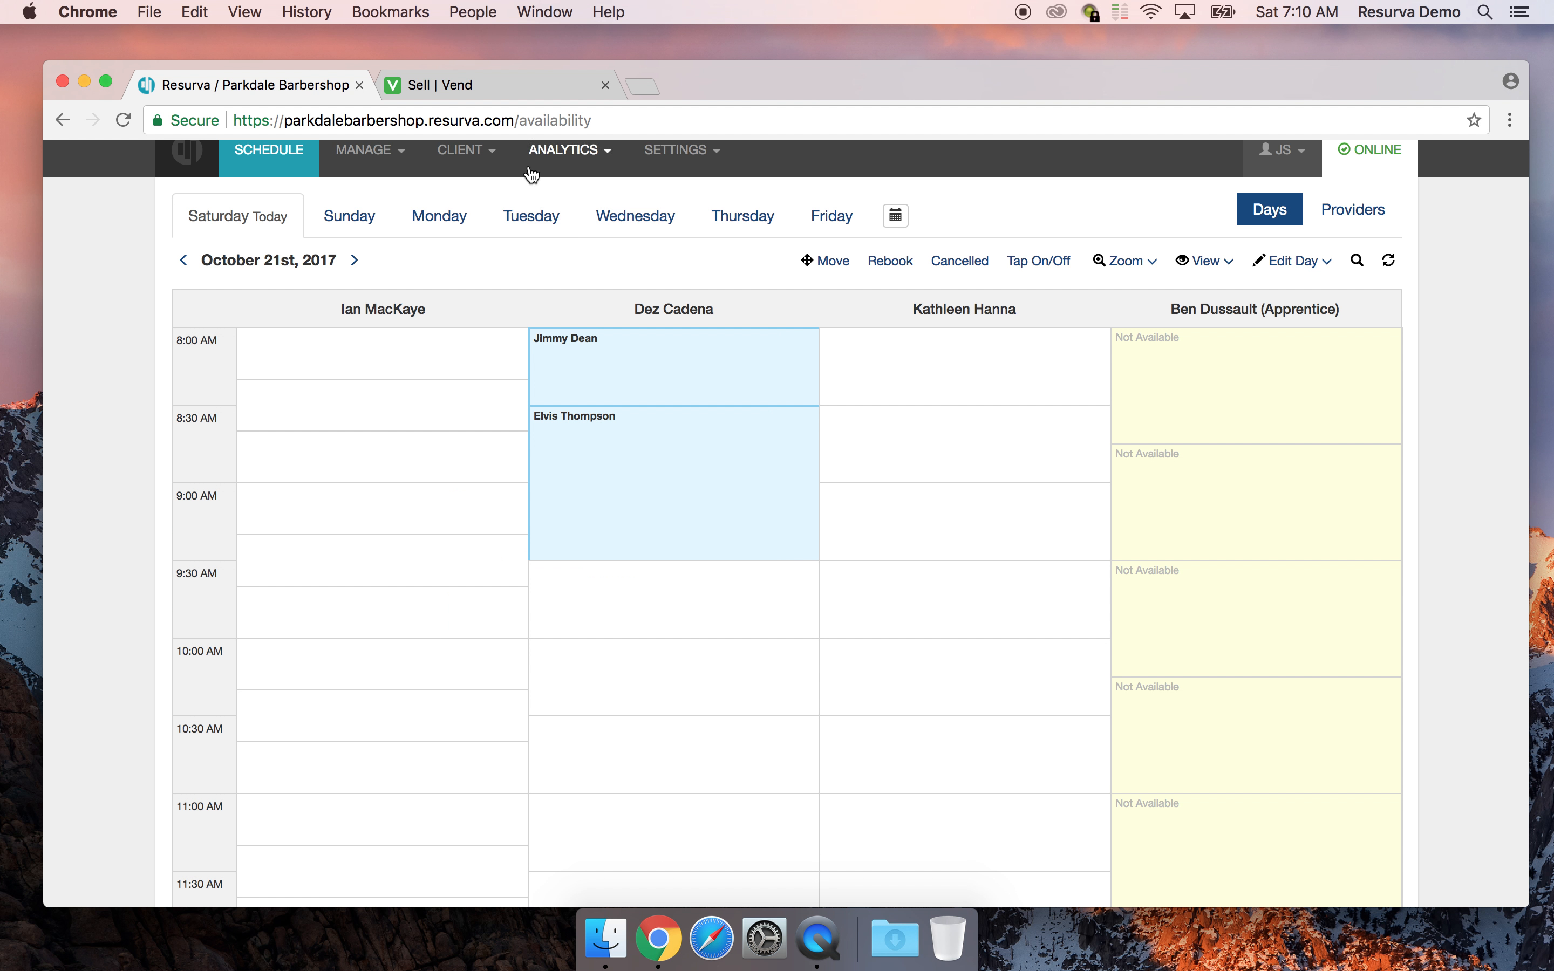
Open the Client List and browse the four active clients
left_click(473, 183)
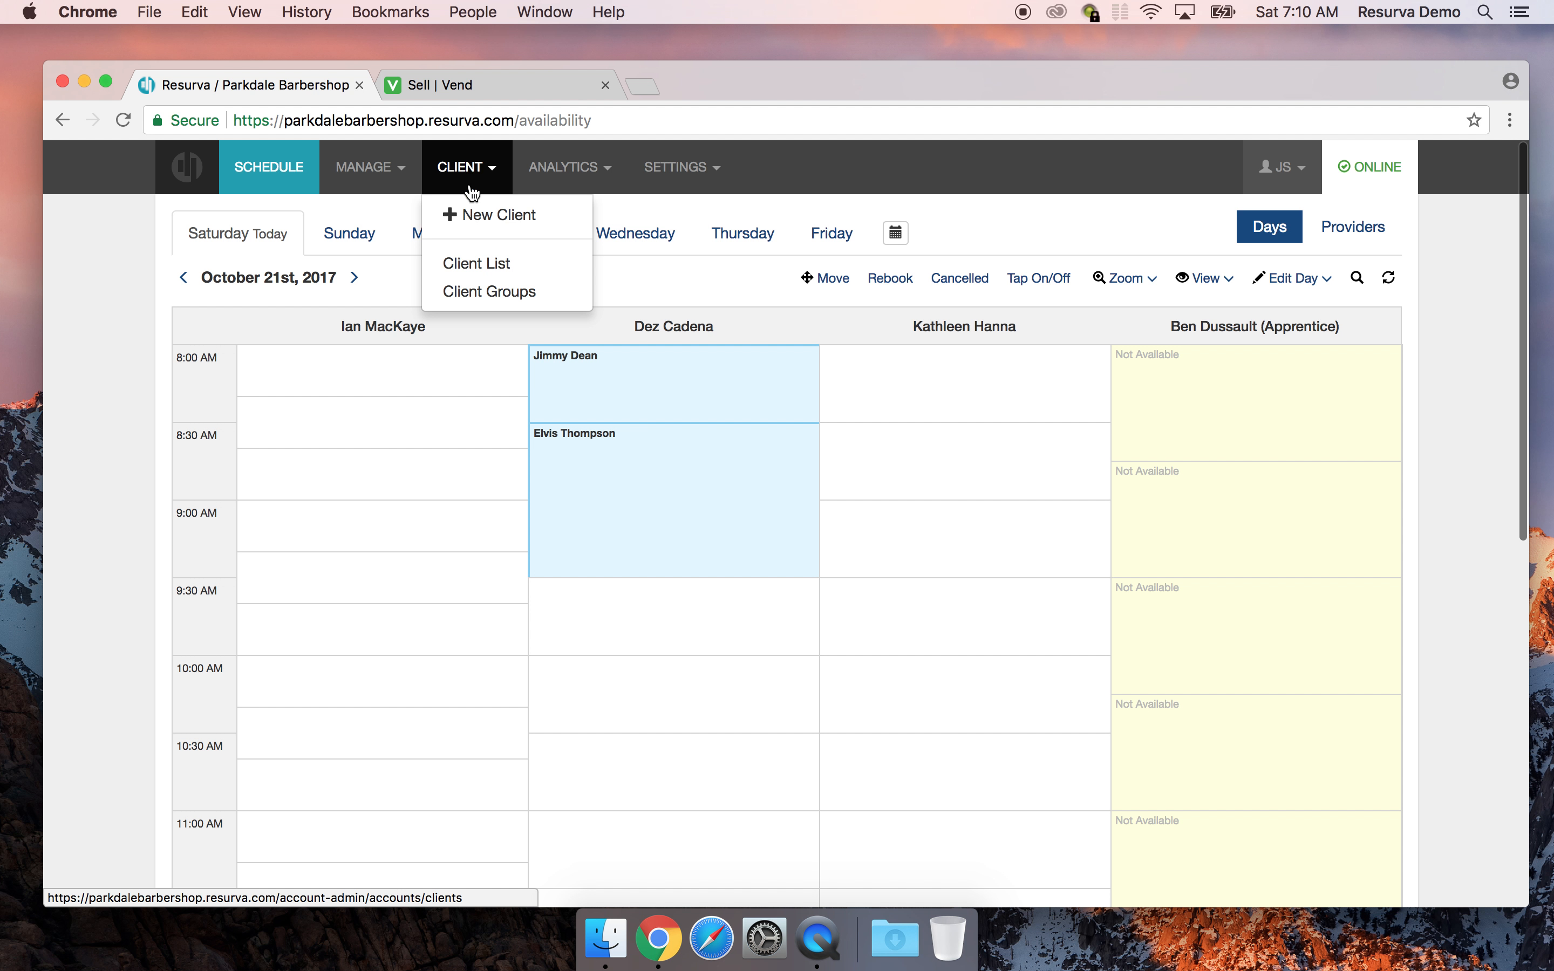
left_click(461, 264)
scroll(485, 431, "down", 3)
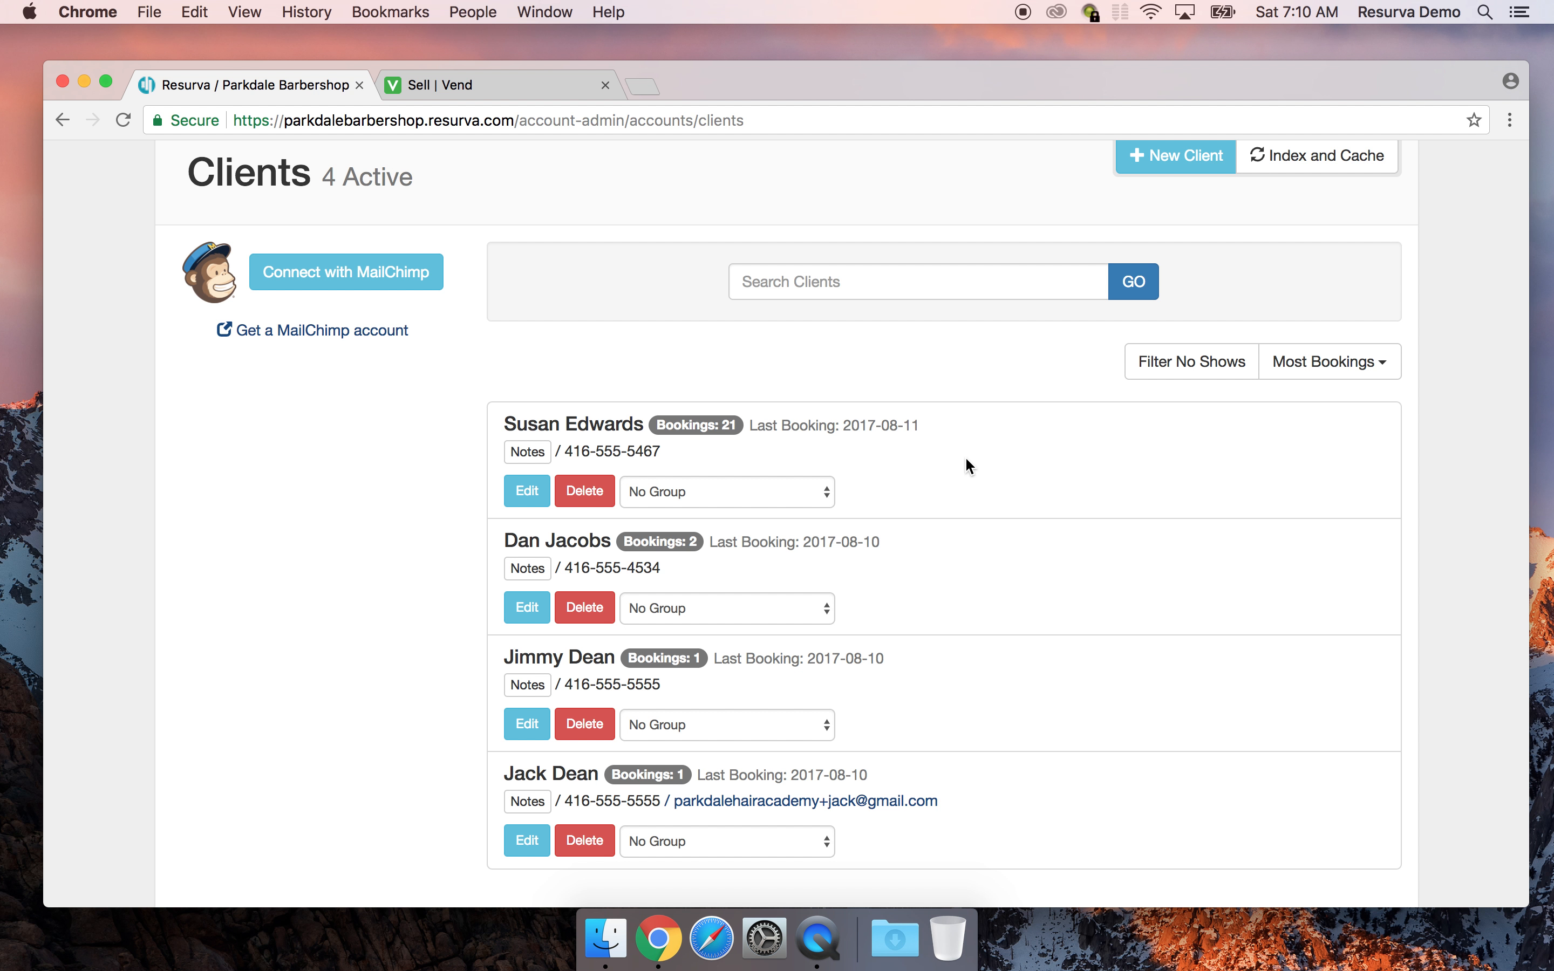
scroll(325, 581, "up", 3)
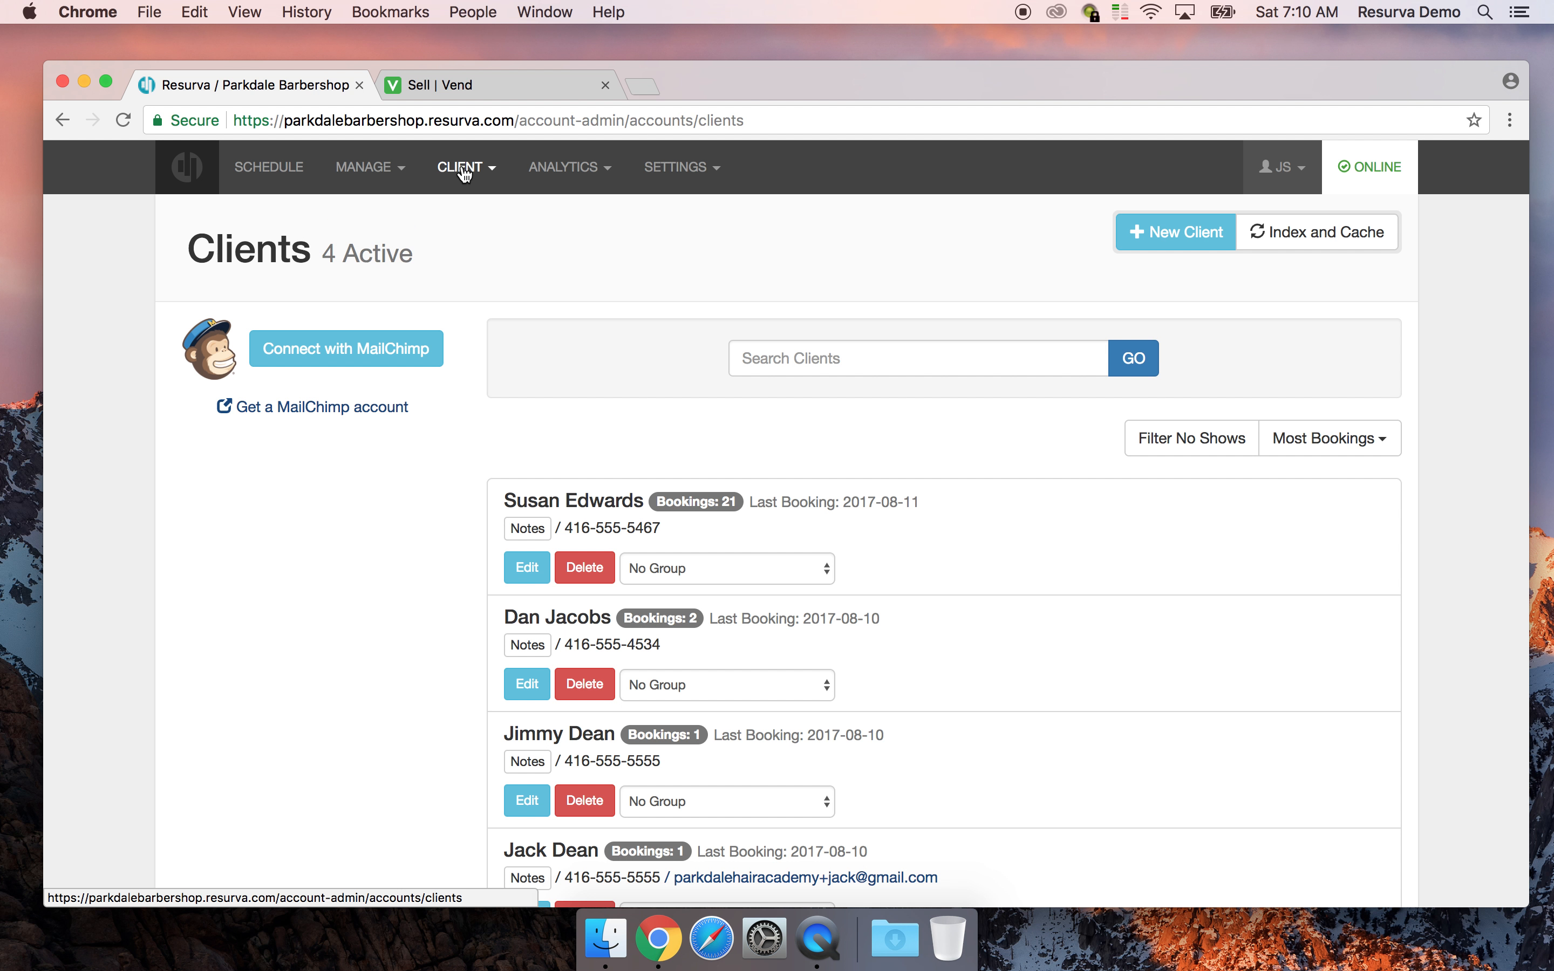
Back on the schedule, choose Haircut & Shave for the 9:30 AM slot
left_click(275, 182)
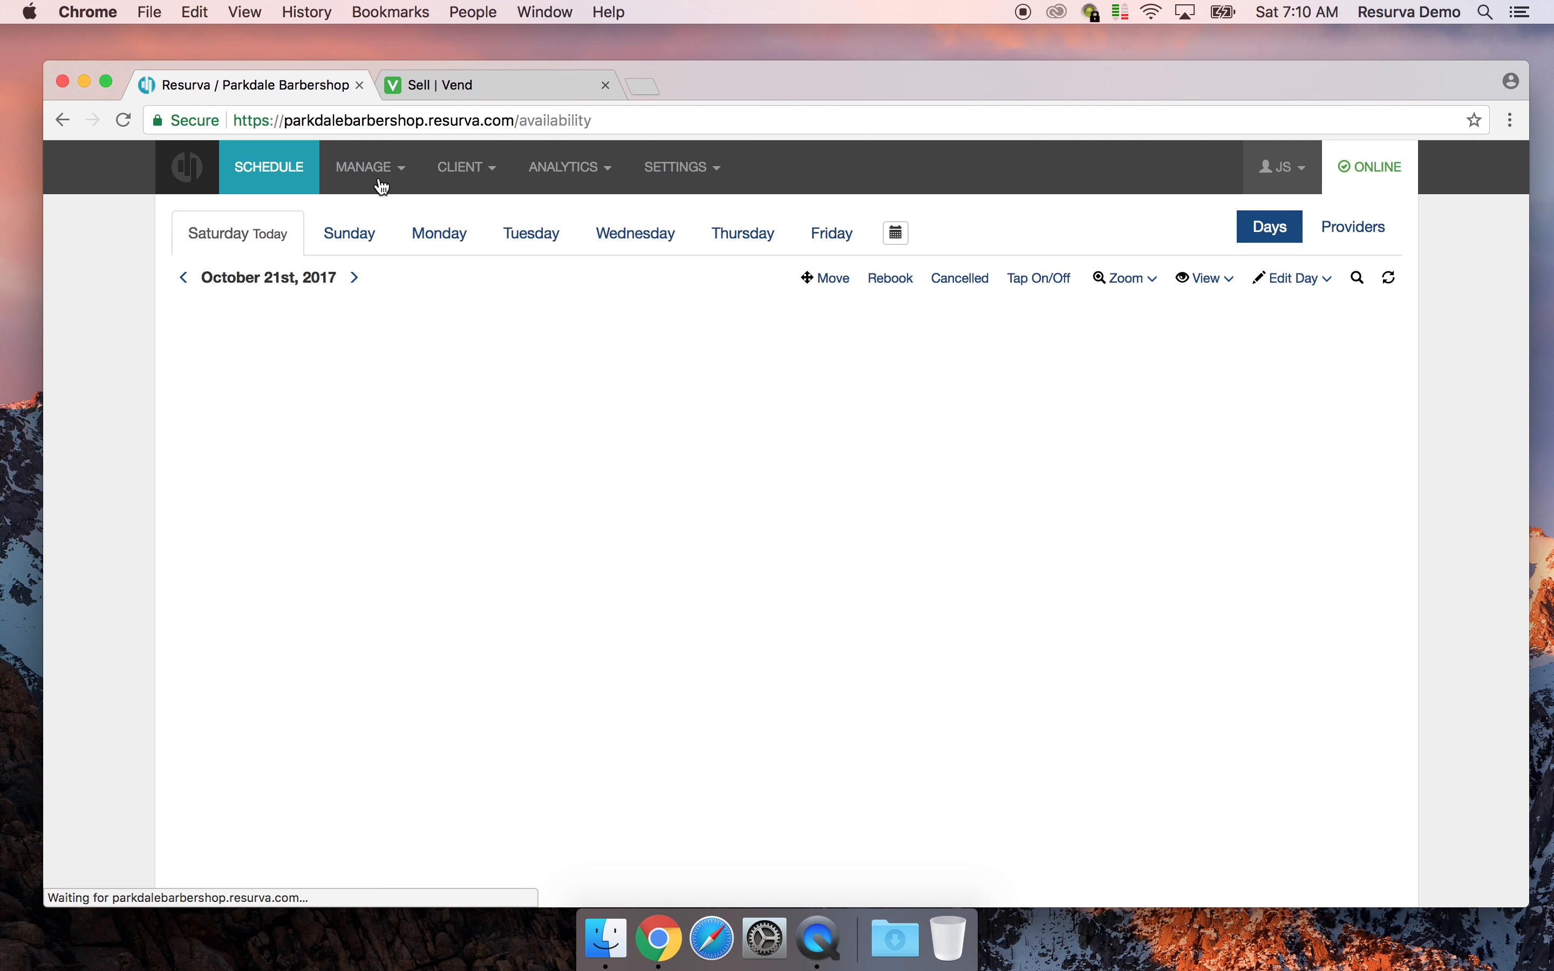
left_click(648, 623)
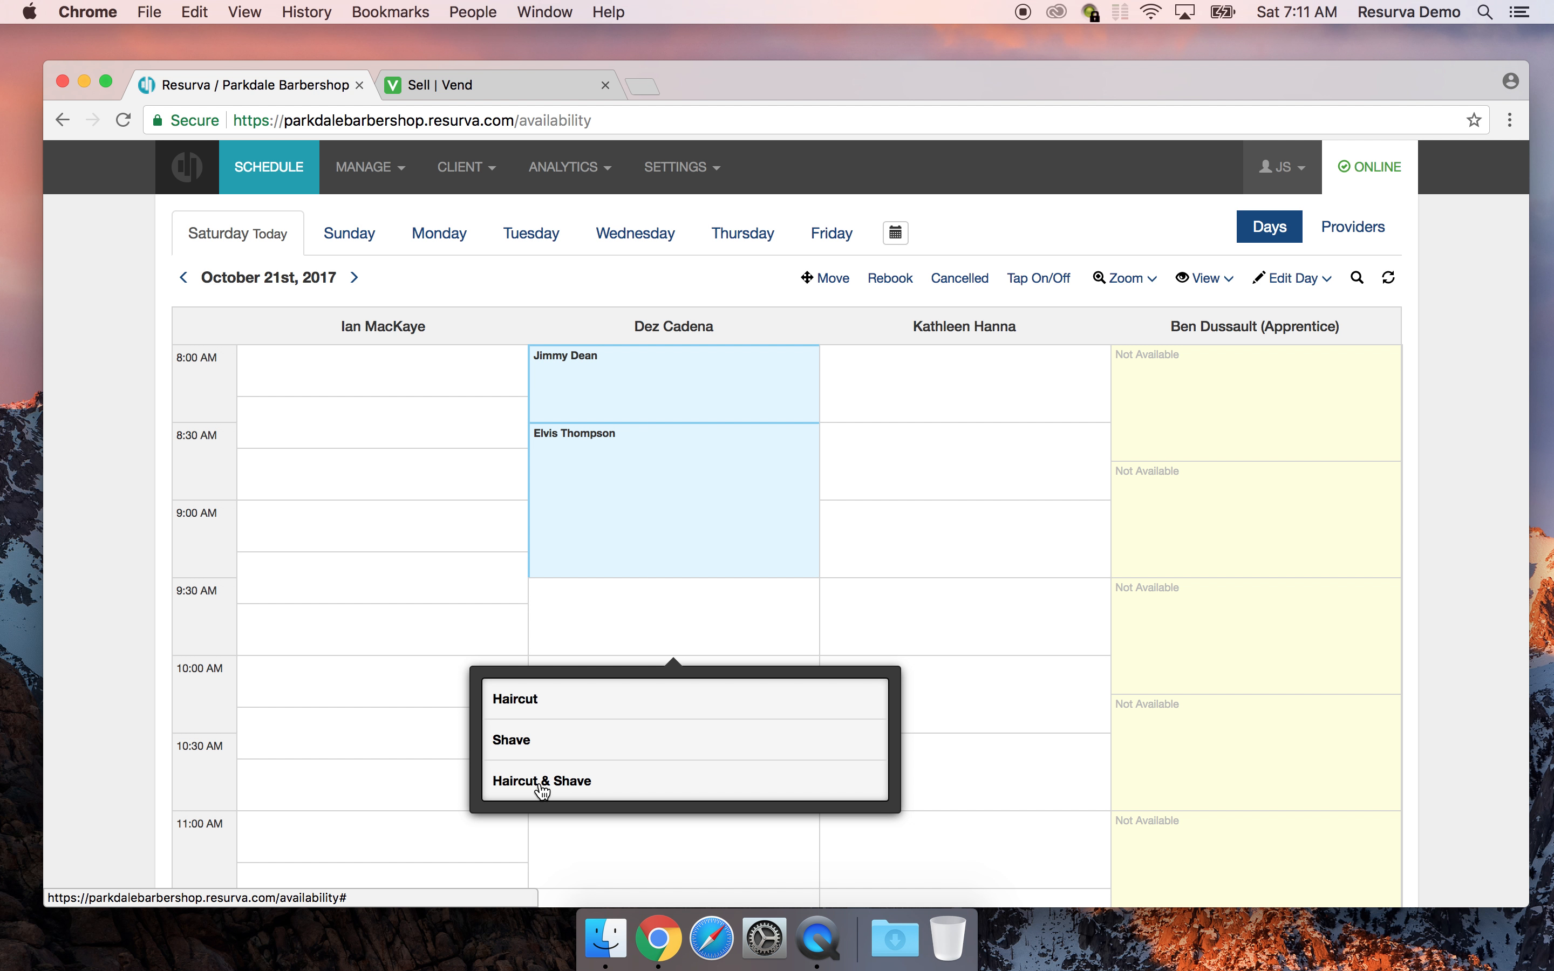
left_click(543, 781)
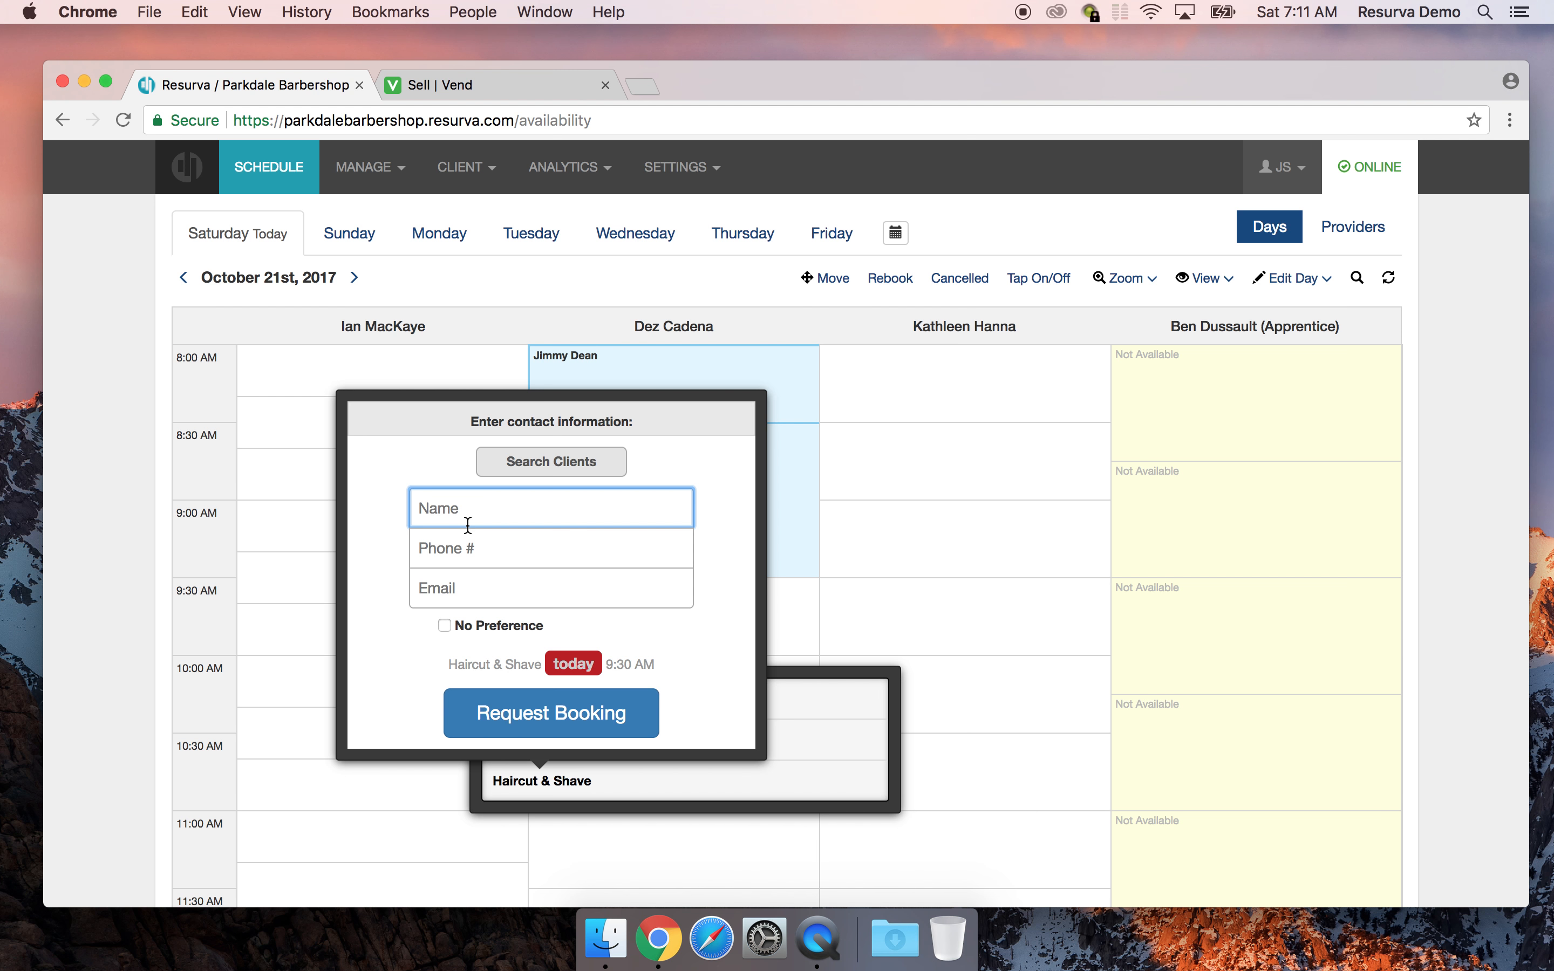
Search for the existing client by name, request the 9:30 booking, and confirm it
left_click(570, 461)
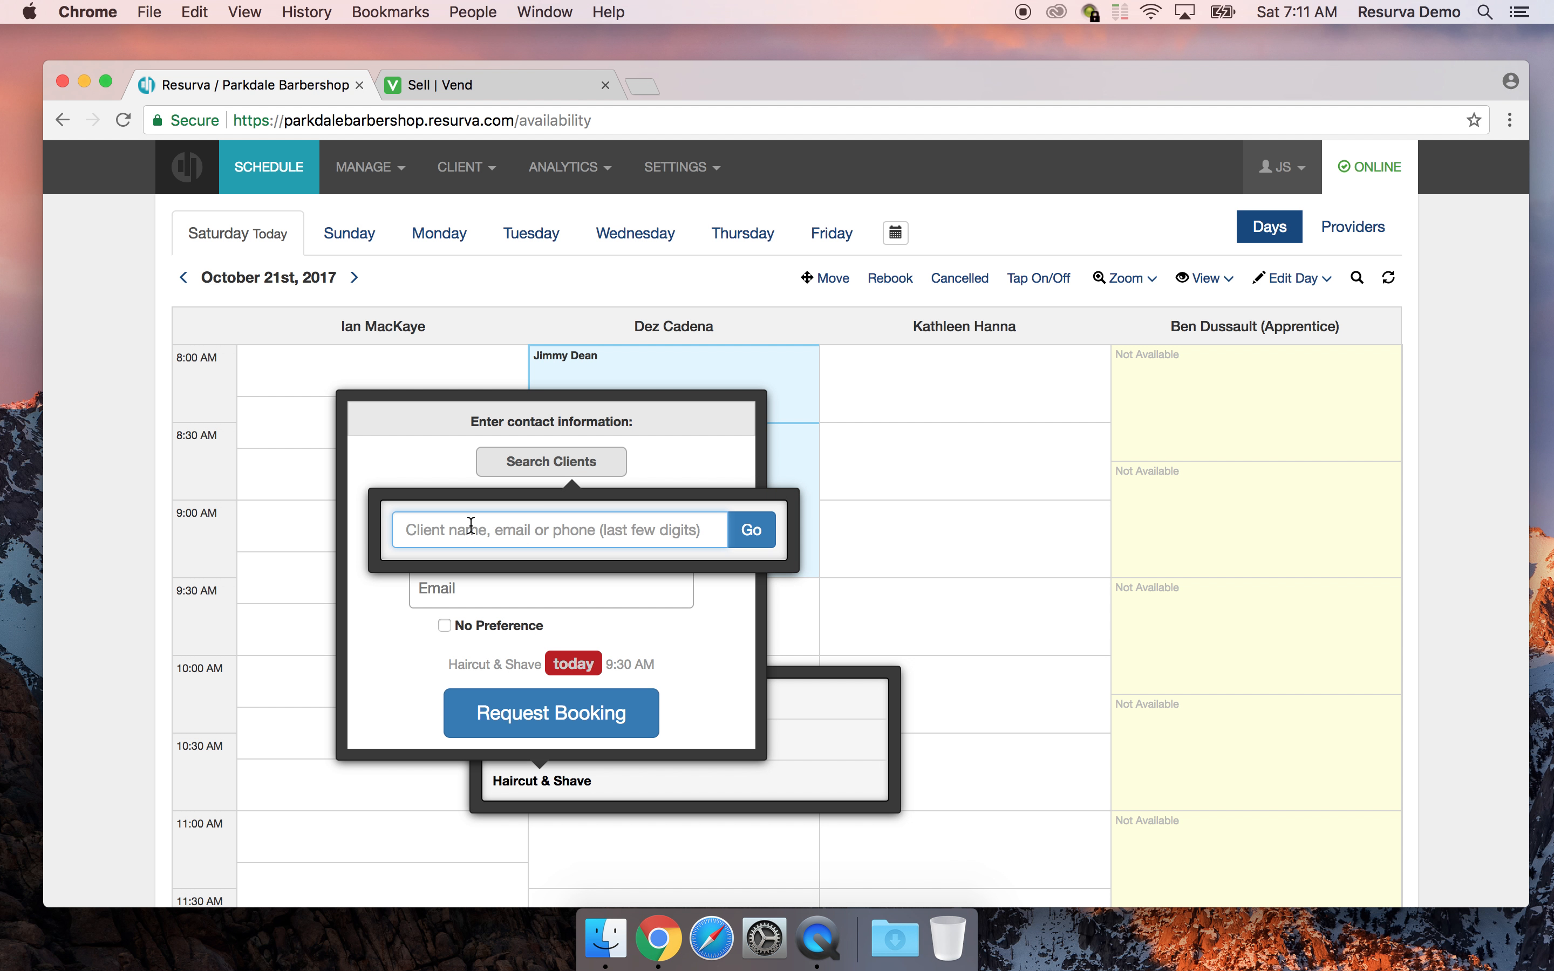
type("Sun")
key("BackSpace")
type("san")
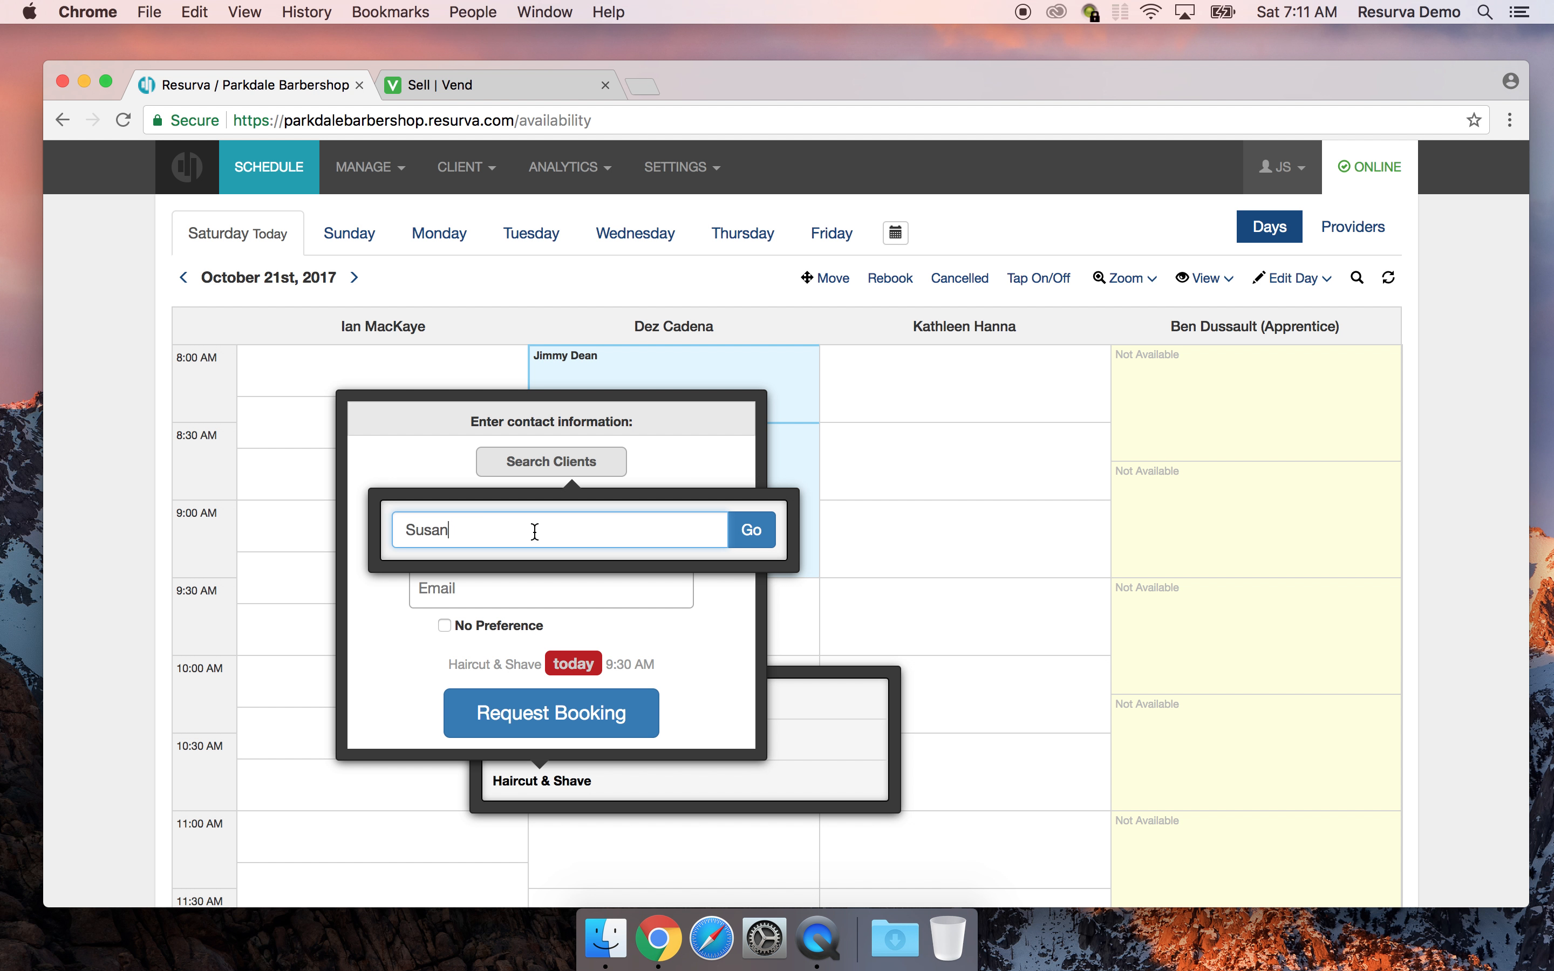
left_click(750, 533)
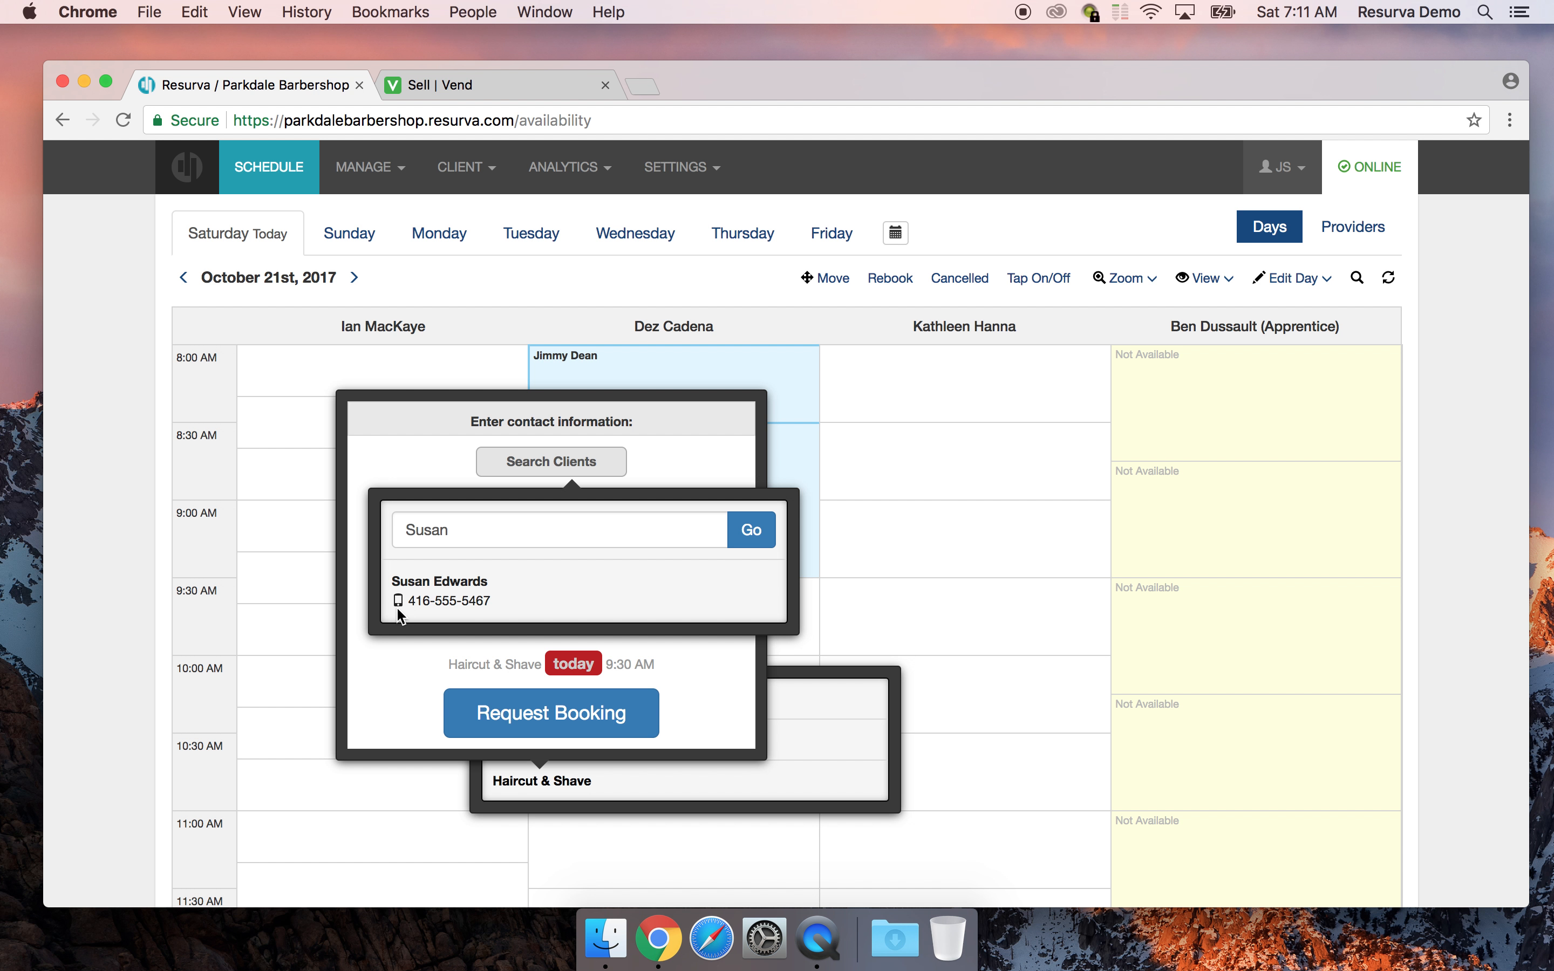
left_click(414, 587)
left_click(584, 728)
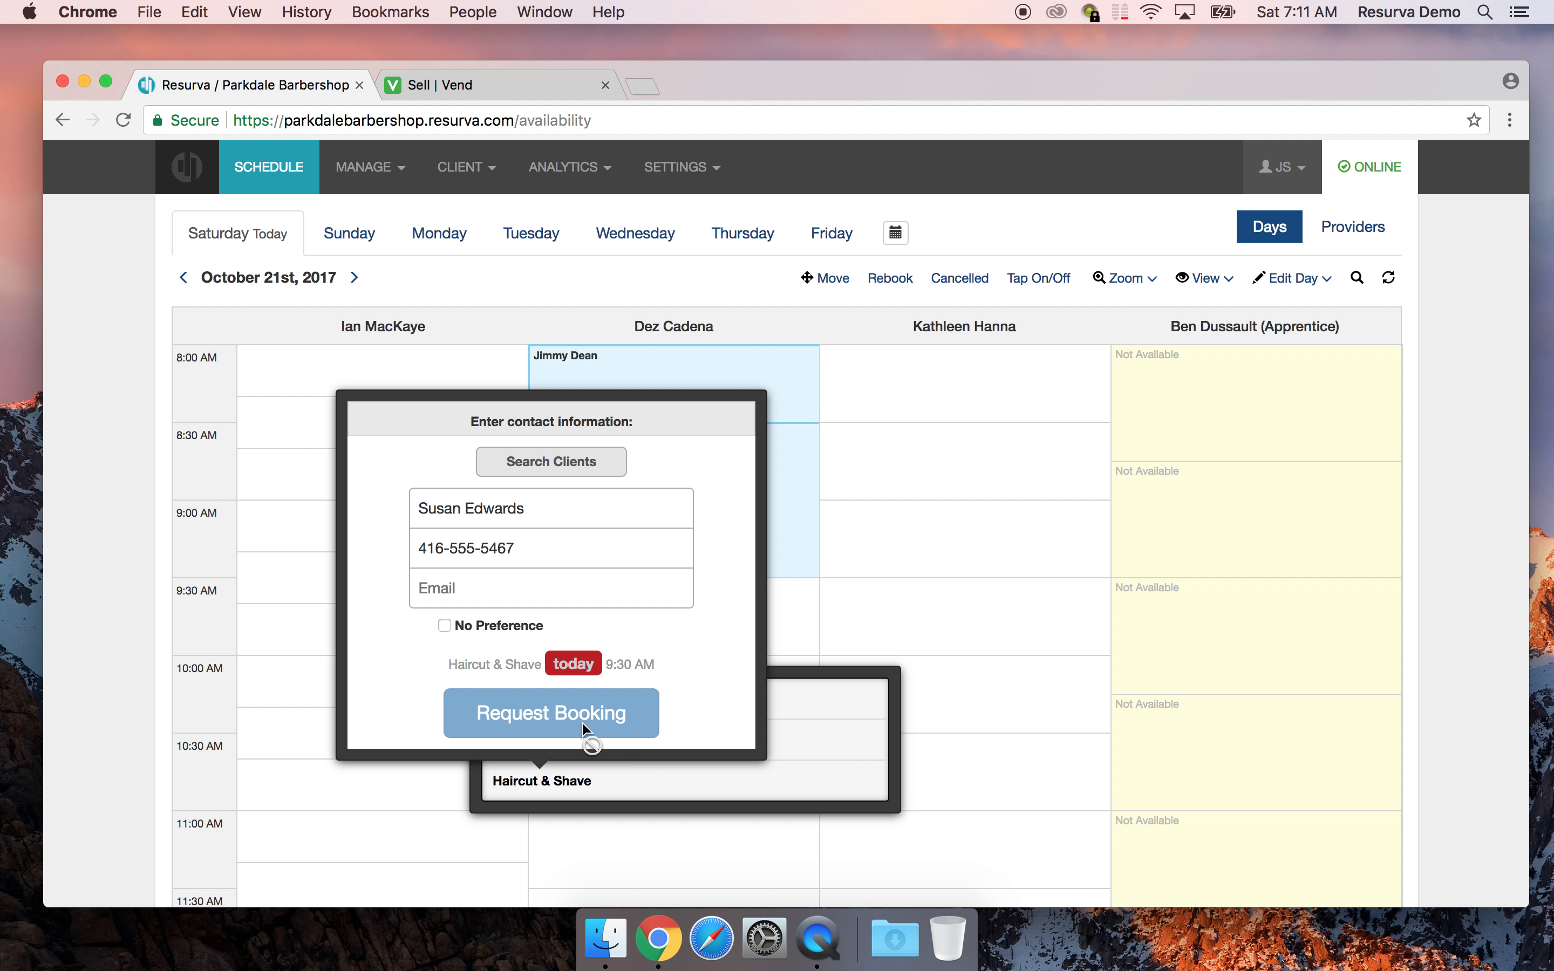
left_click(528, 692)
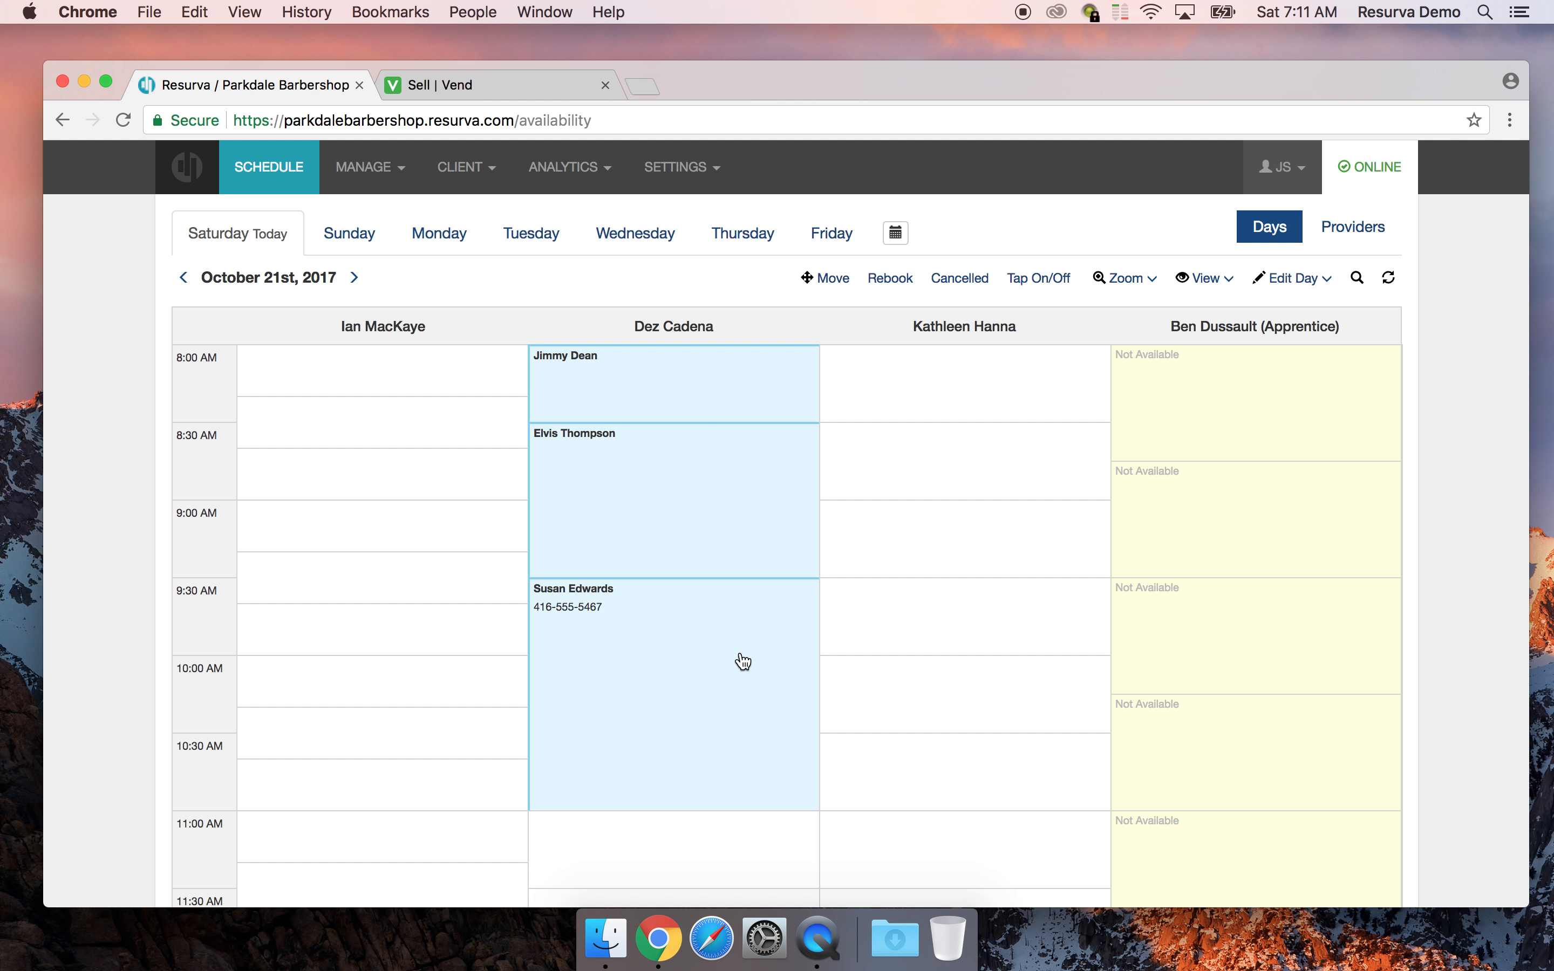
left_click(680, 498)
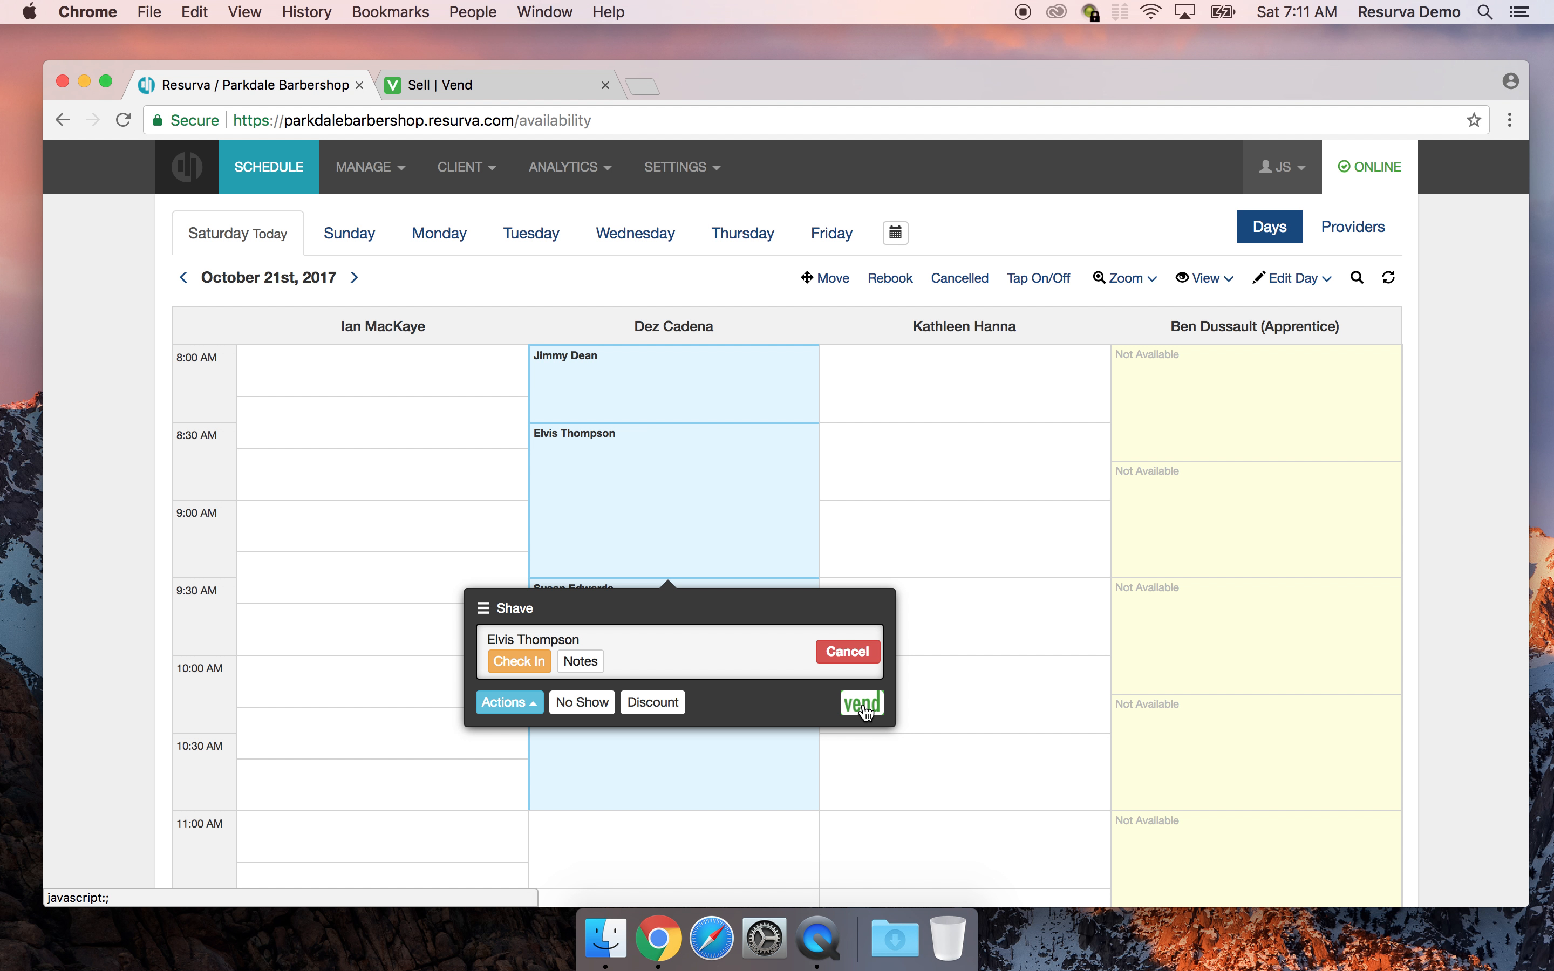
Send the 8:30 Shave and 9:30 Haircut & Shave bookings to Vend, closing each popover
left_click(862, 703)
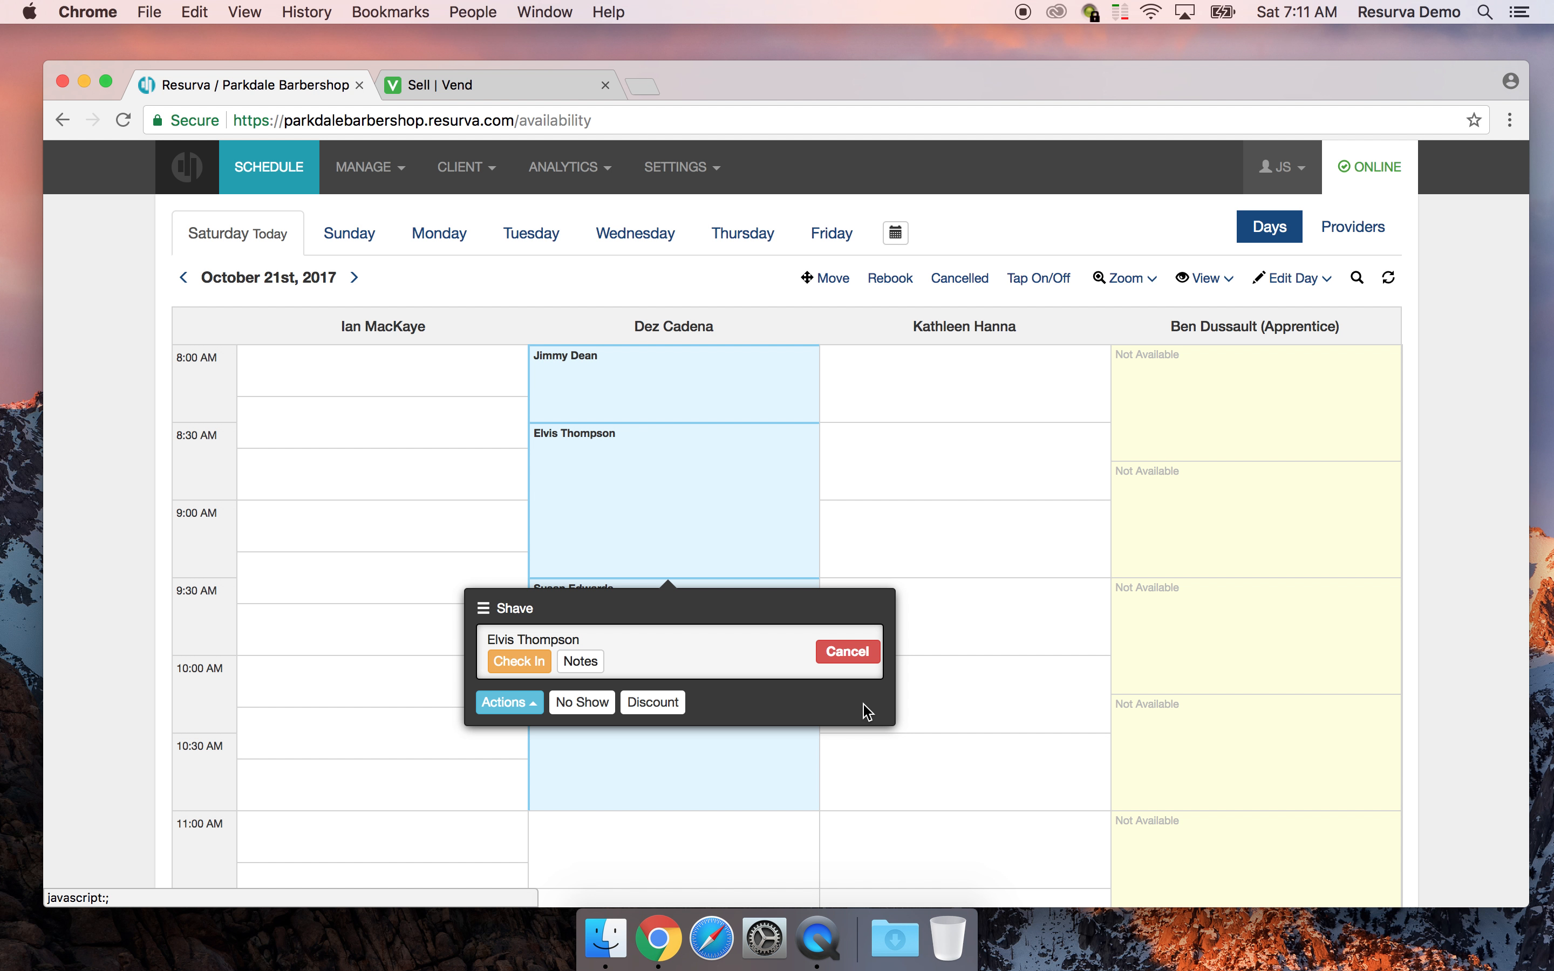
left_click(848, 809)
left_click(671, 680)
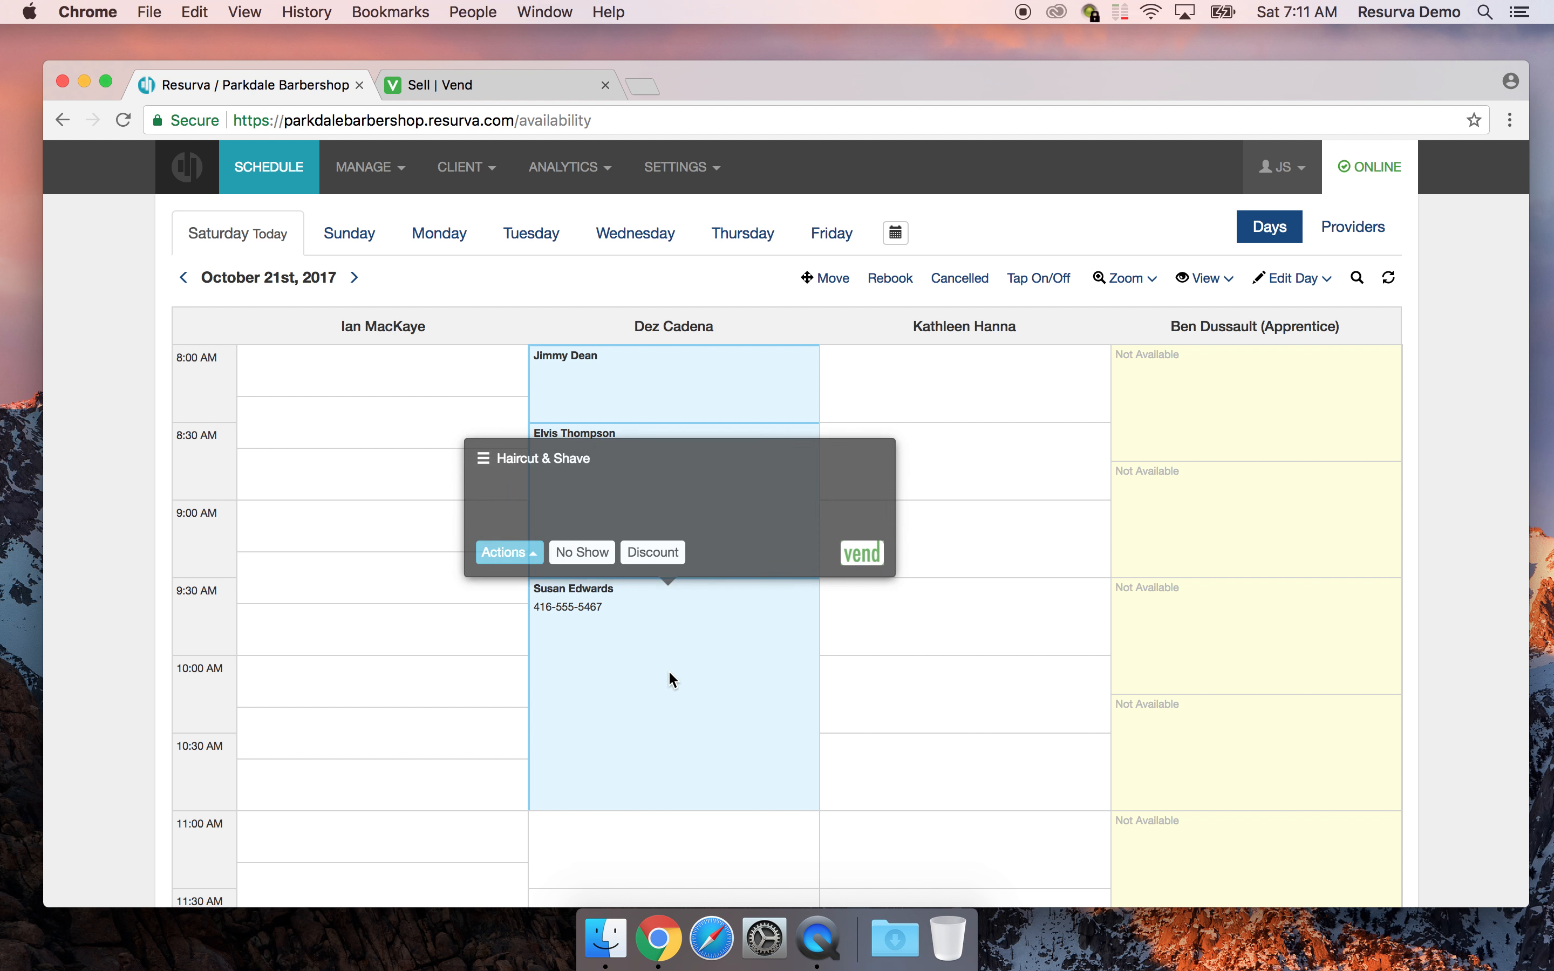
left_click(864, 556)
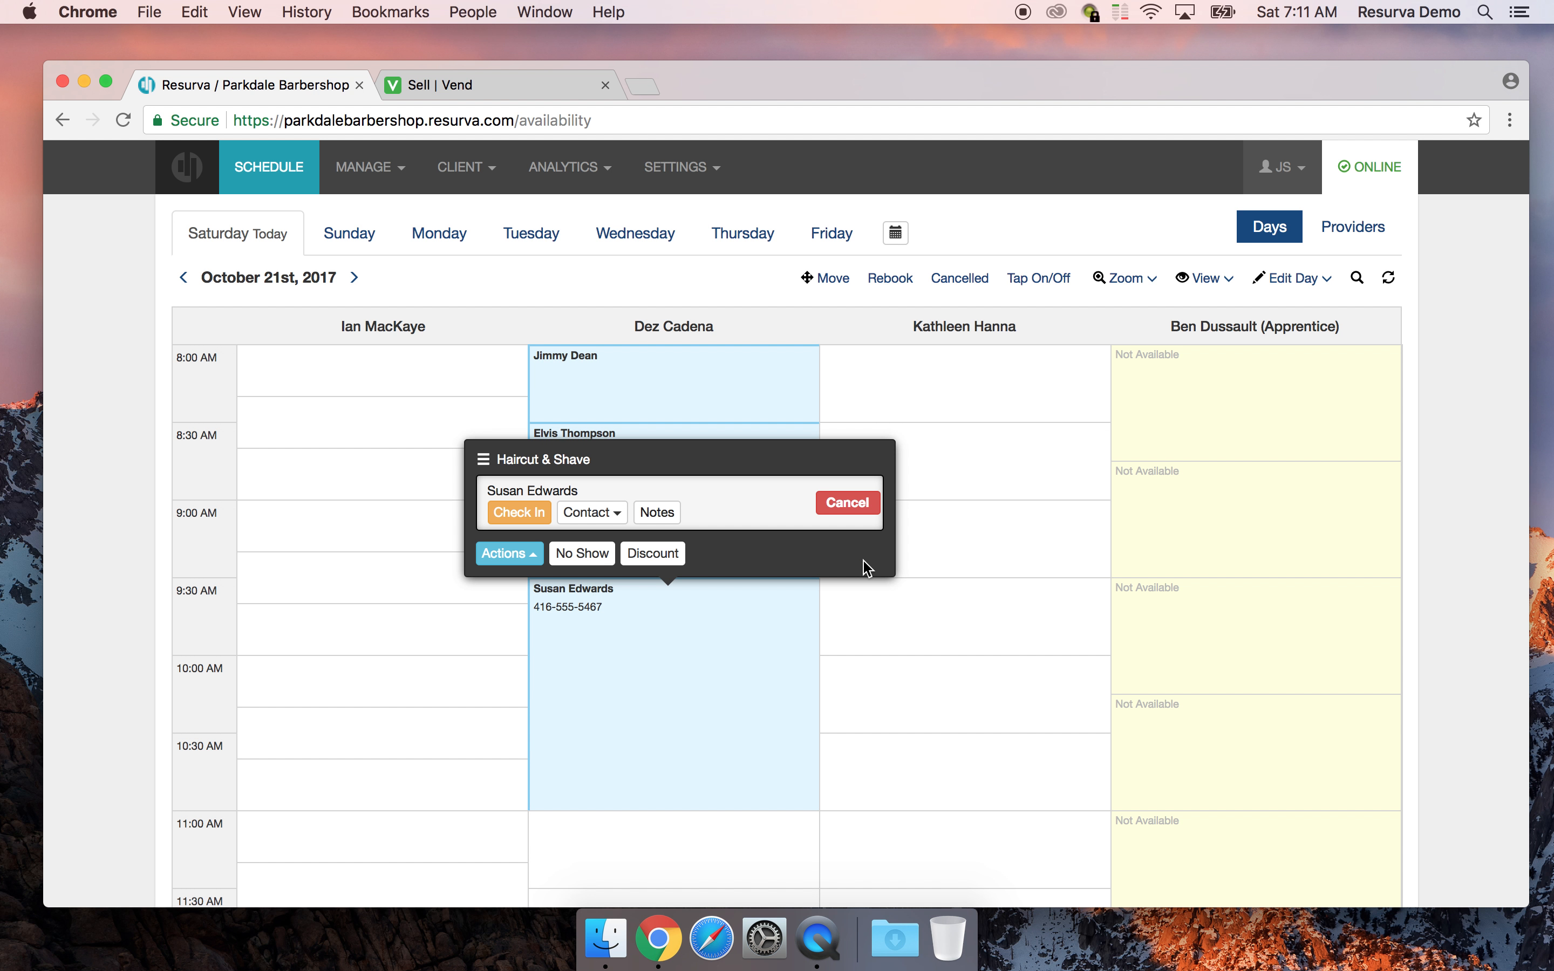
left_click(395, 495)
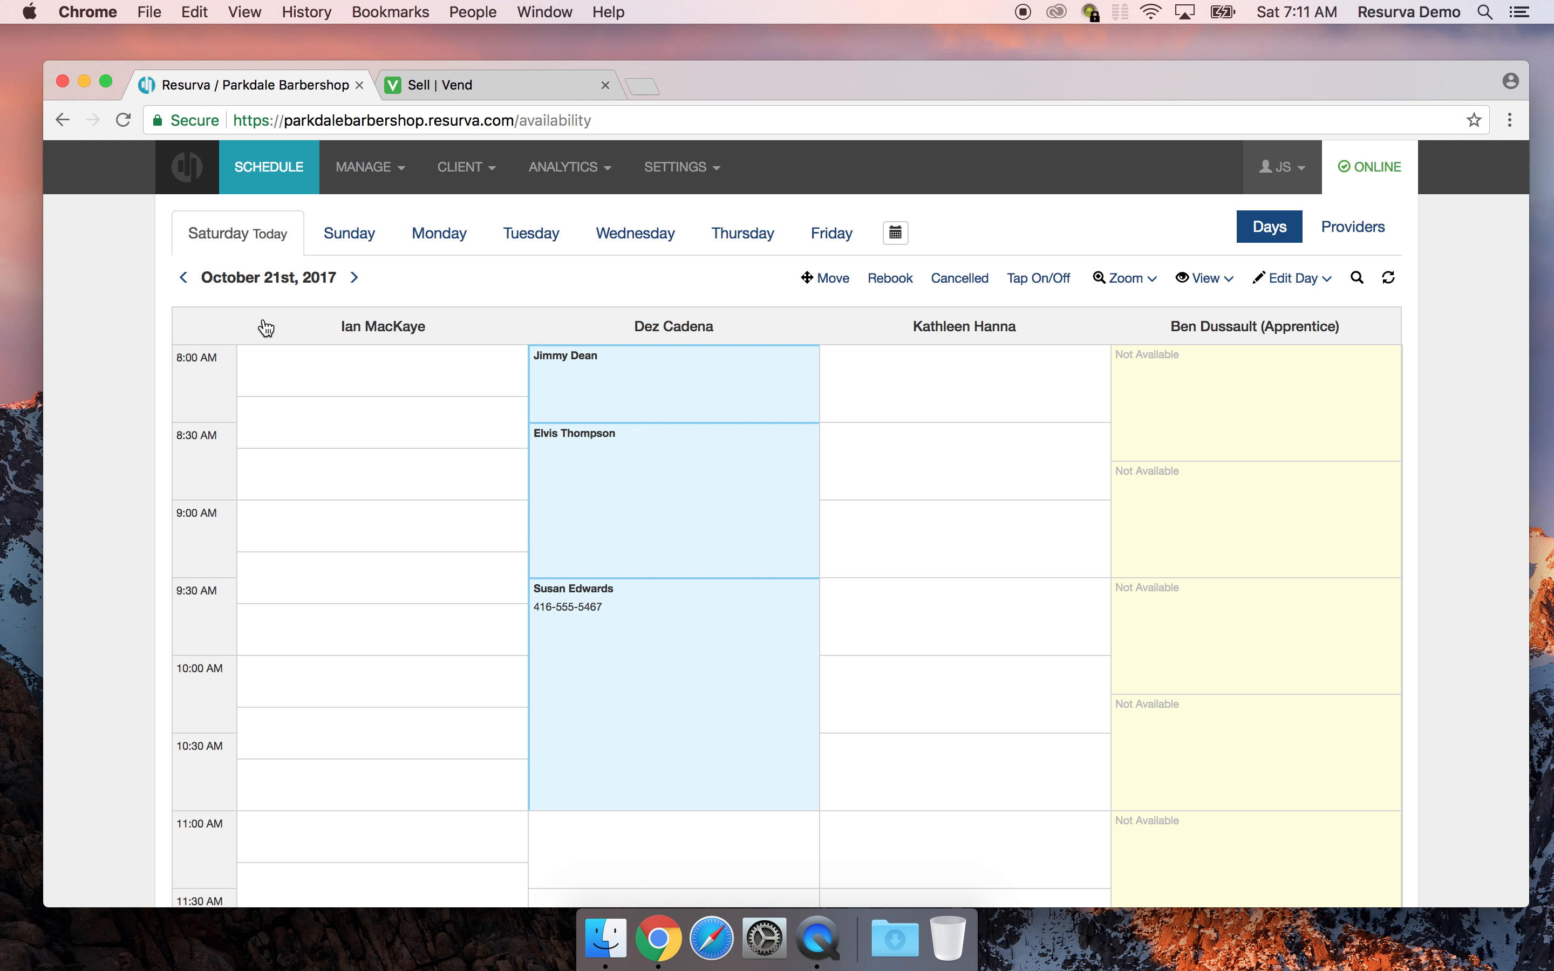
In Vend's Sales History, review the $25, $50 and $75 parked sales, expanding the $25 one
left_click(486, 97)
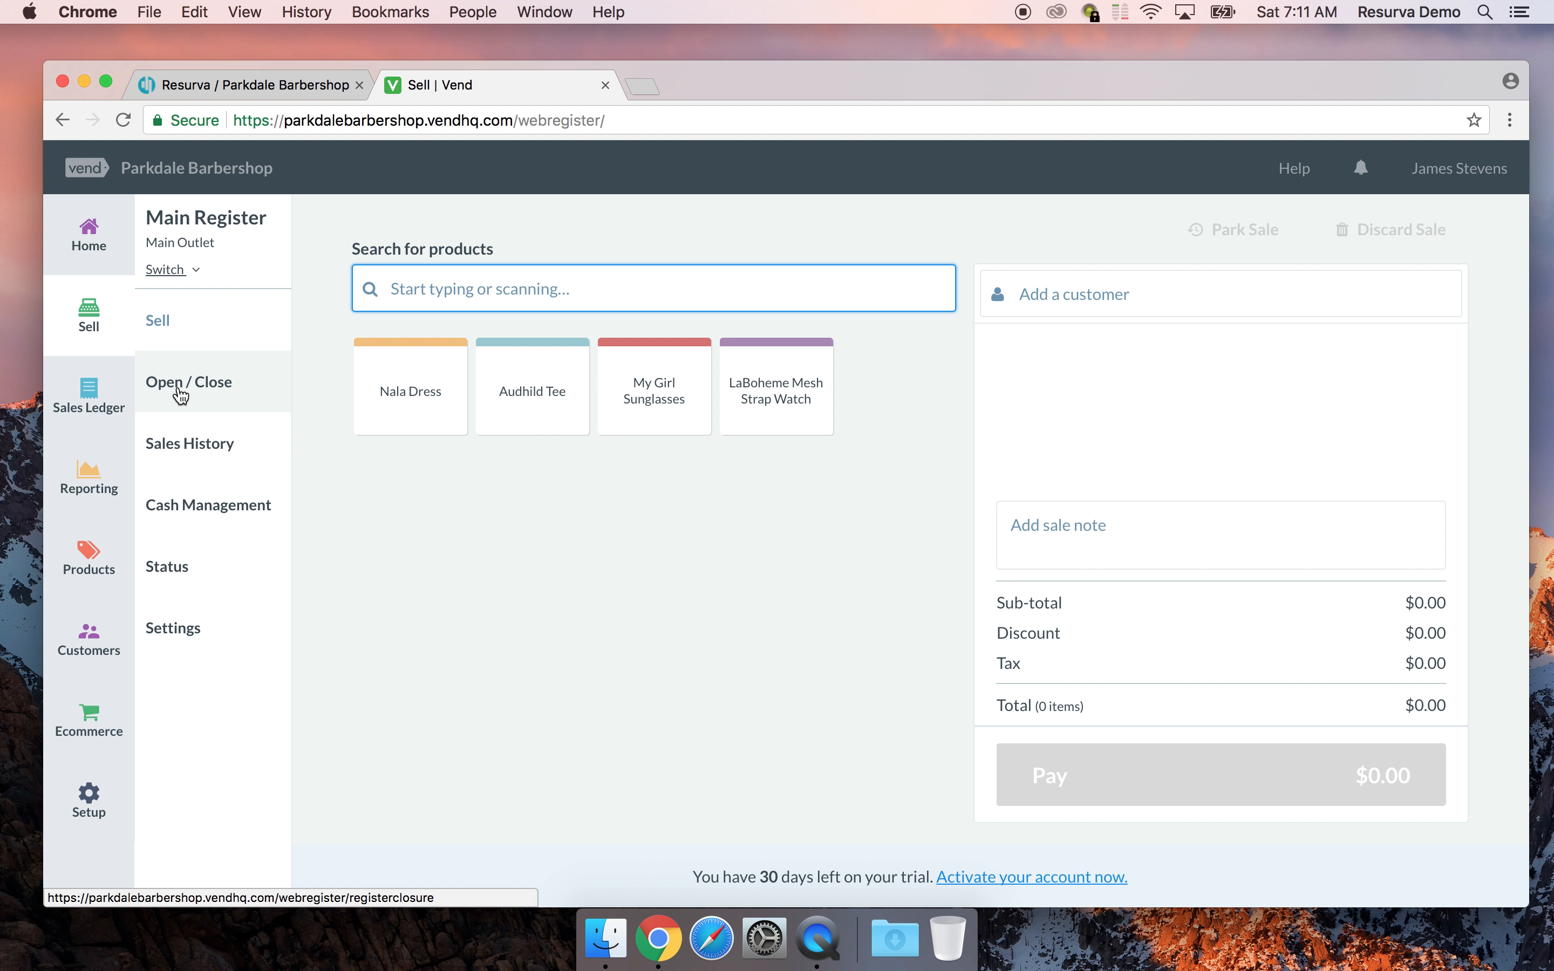
left_click(181, 449)
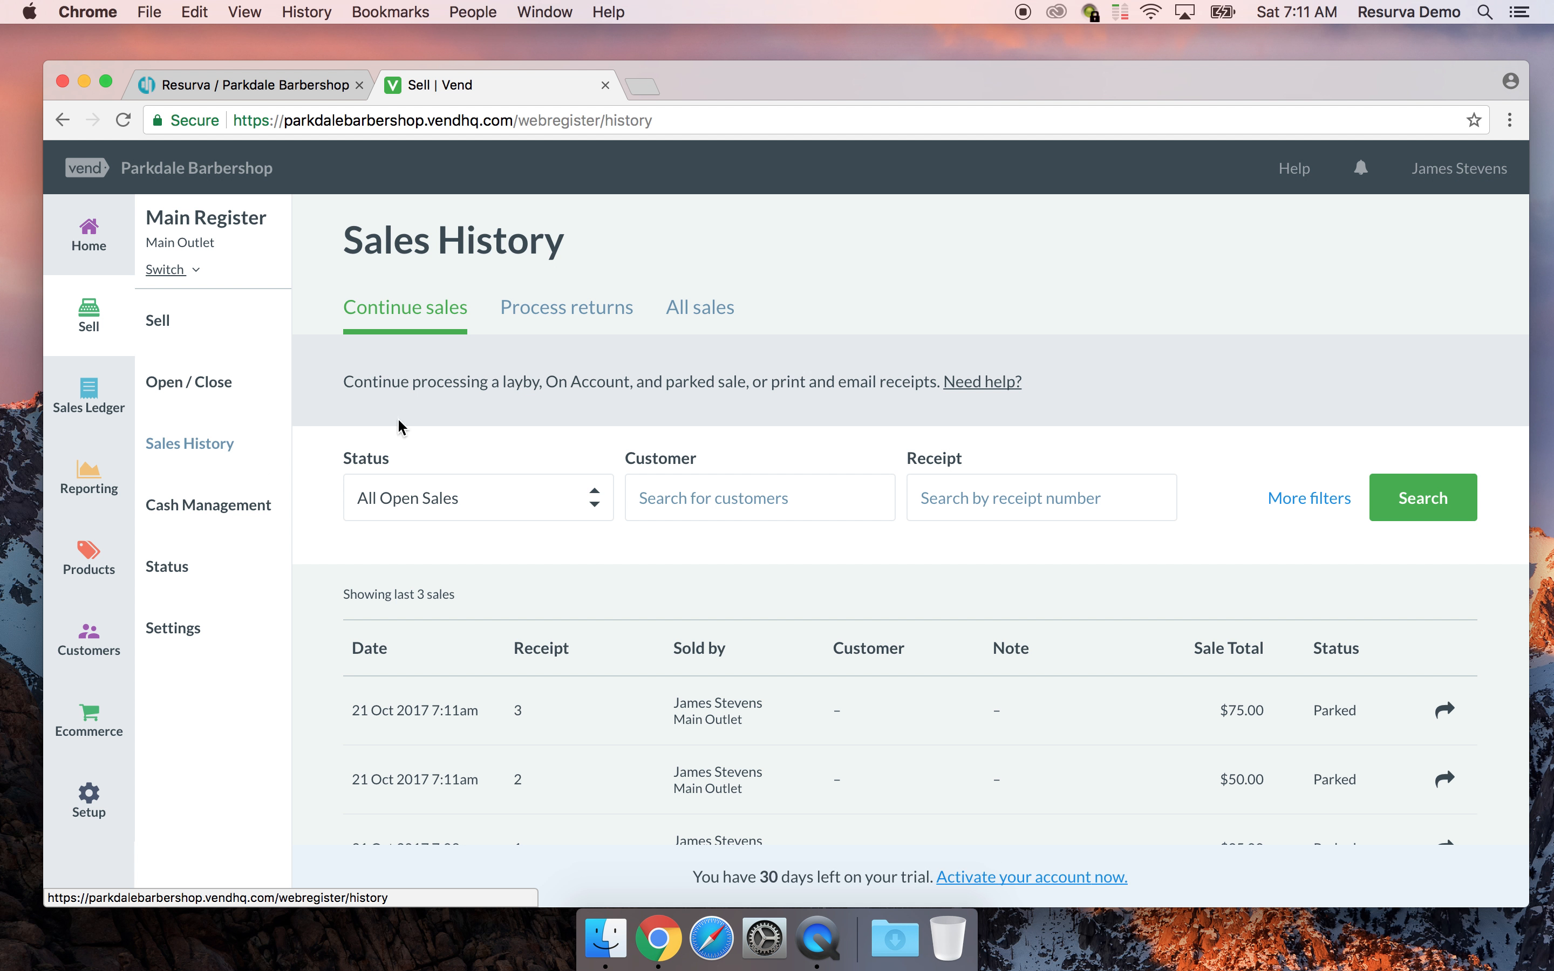
scroll(436, 436, "down", 2)
right_click(435, 435)
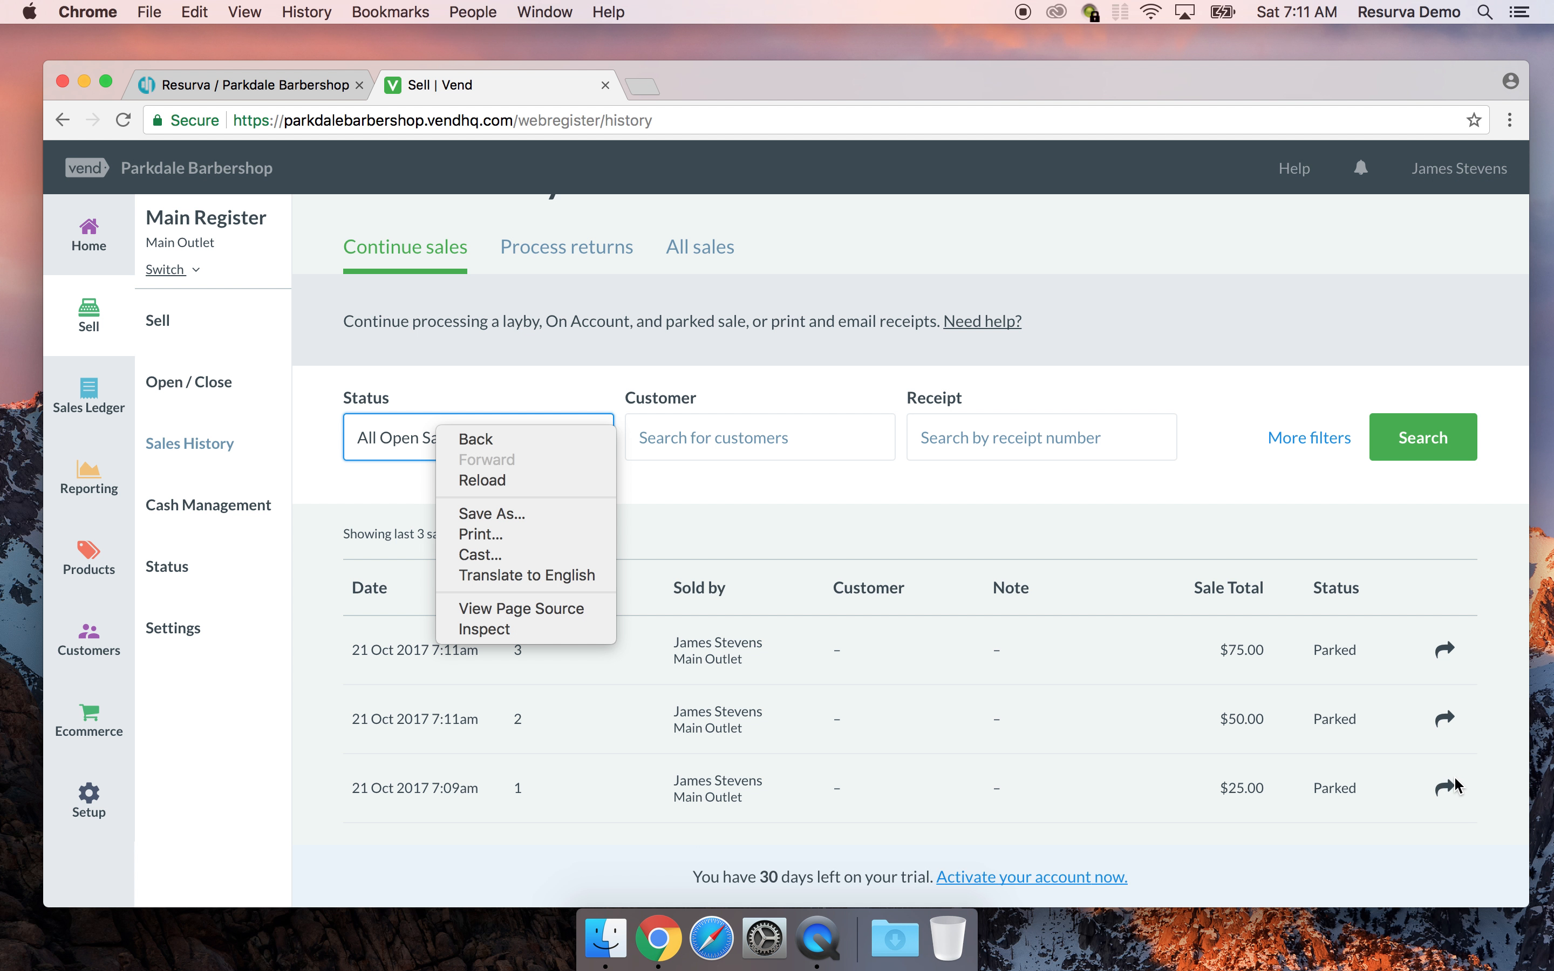
left_click(1260, 324)
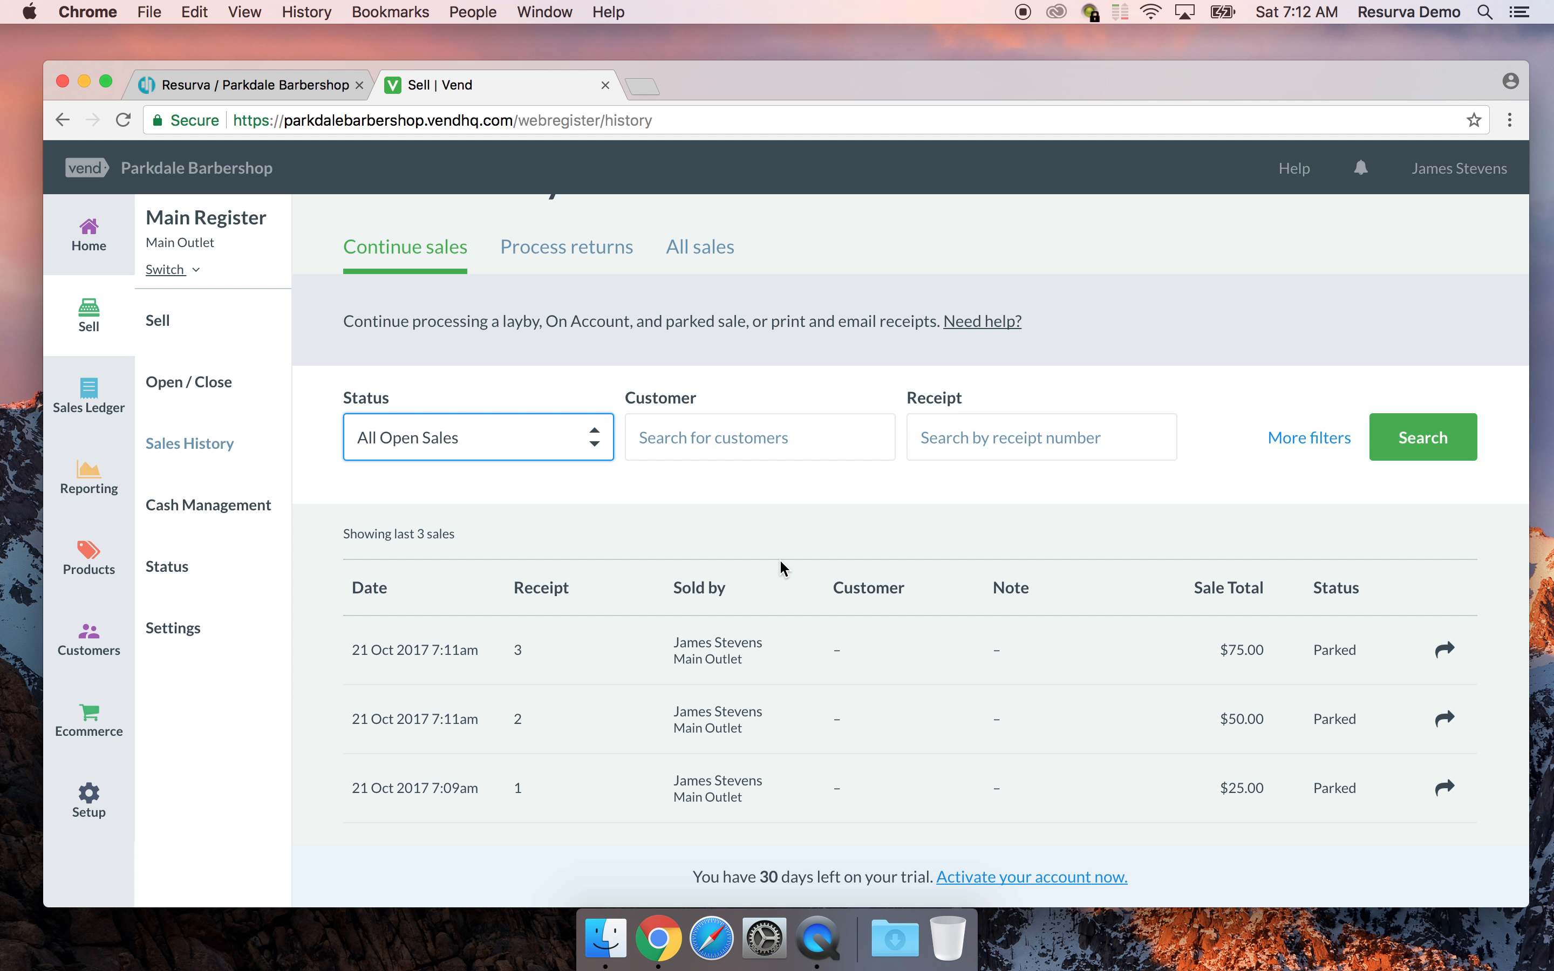
left_click(785, 798)
scroll(835, 707, "down", 4)
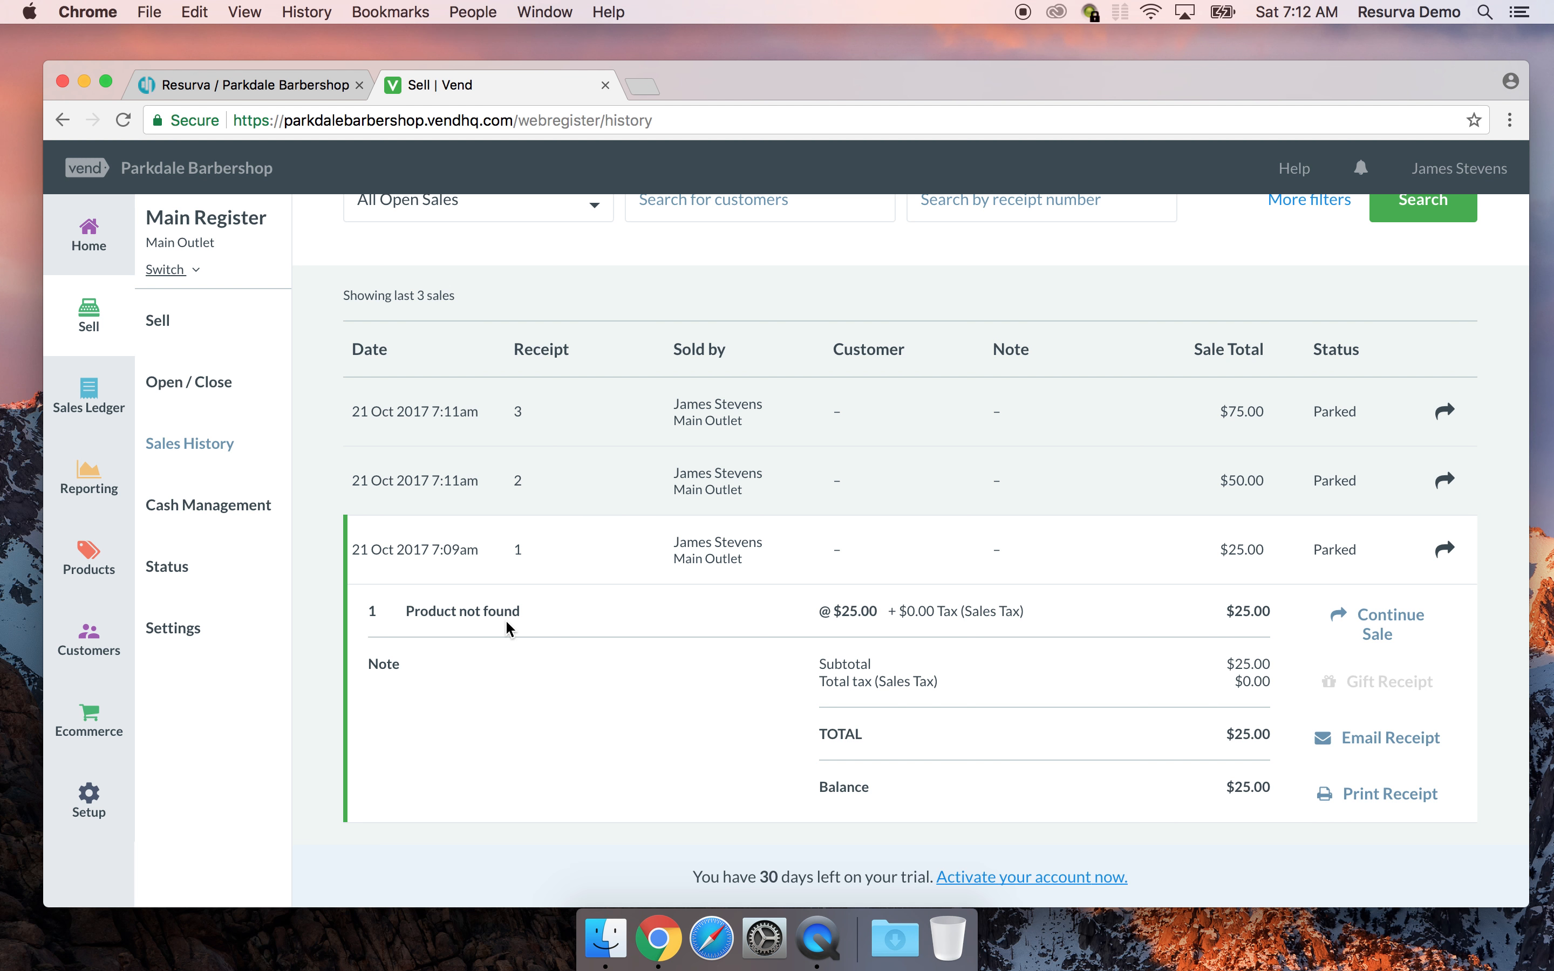
left_click(90, 552)
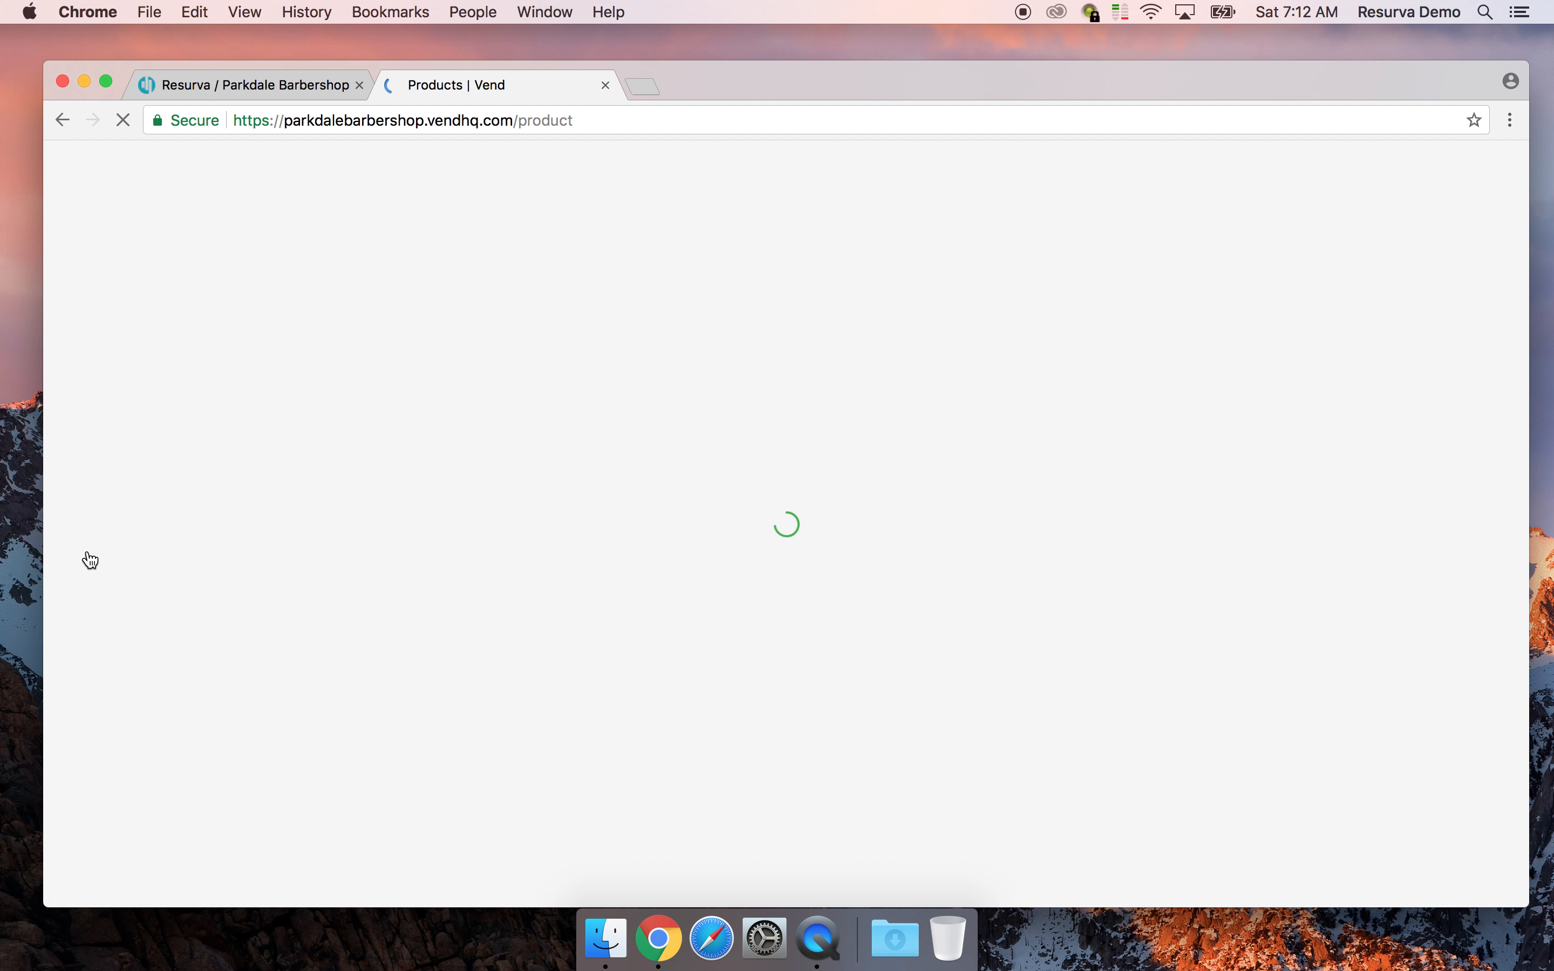
Scroll through the imported booking service products, then go back to the Sell register
scroll(931, 690, "down", 2)
scroll(931, 691, "down", 5)
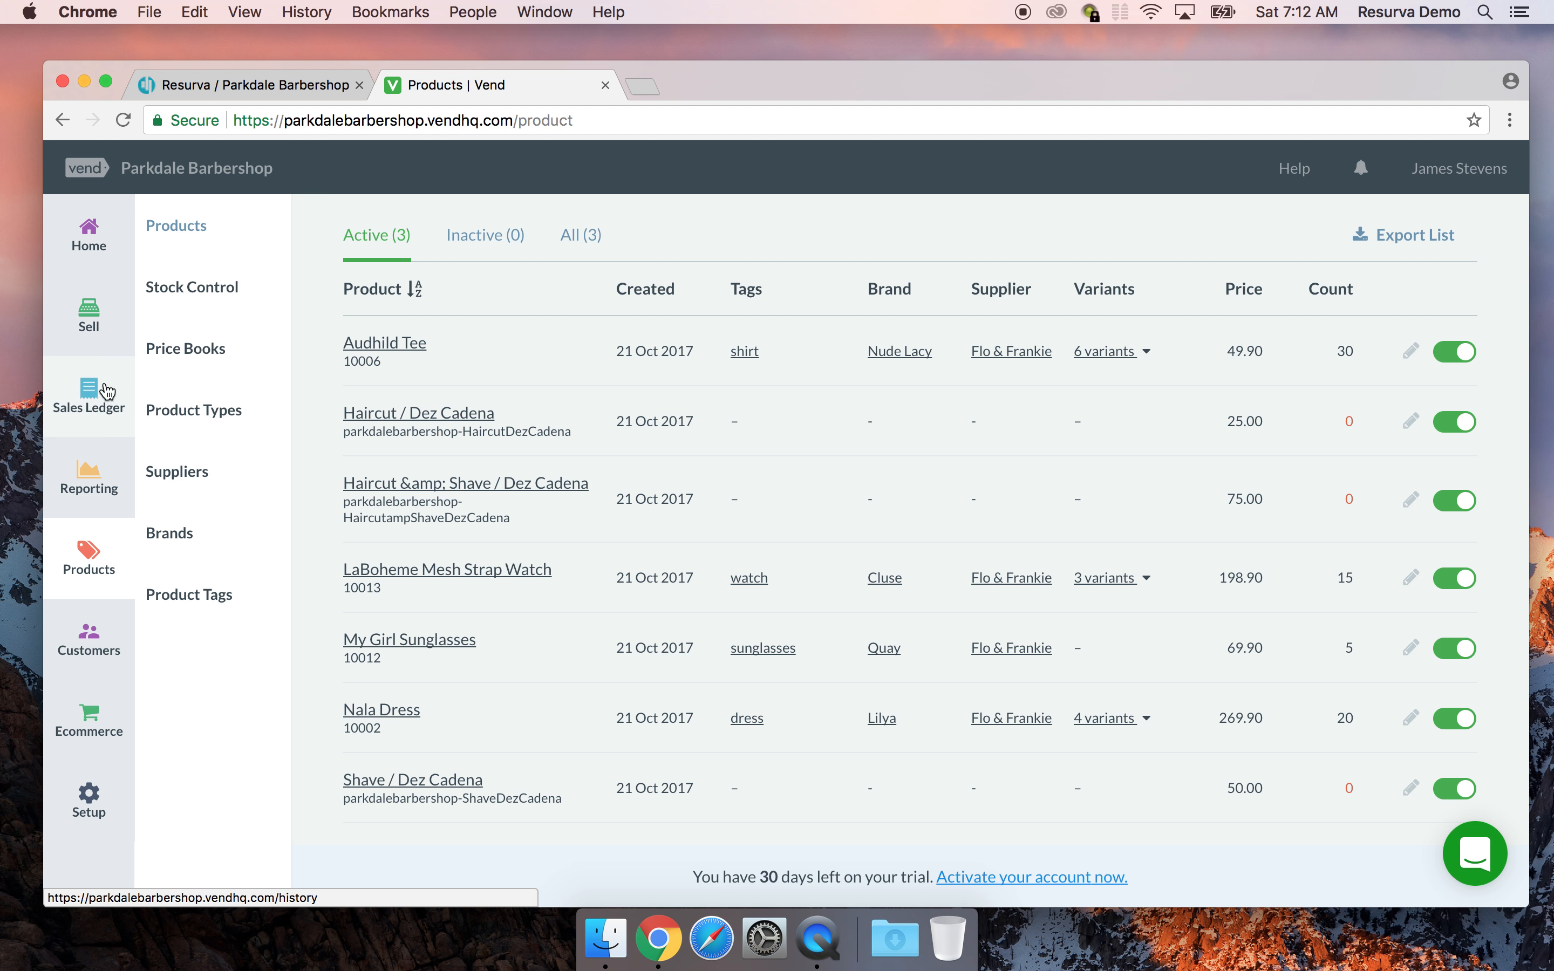
left_click(83, 313)
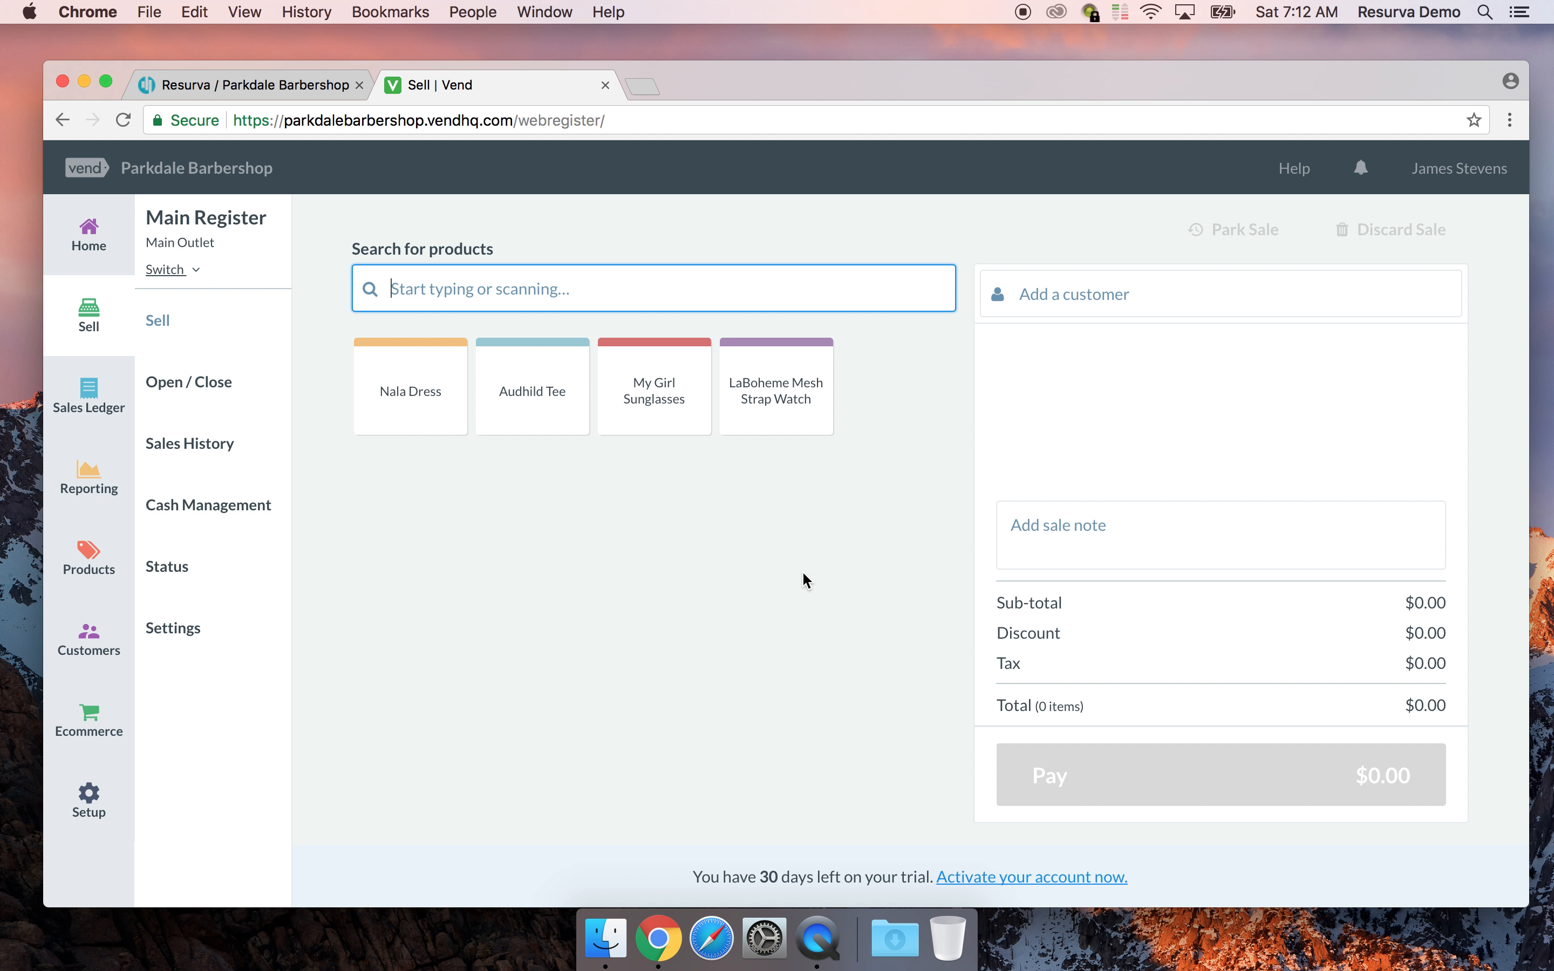
Resume the 7:09am parked haircut sale and add the note 'CLiient was very happy with service.'
left_click(165, 443)
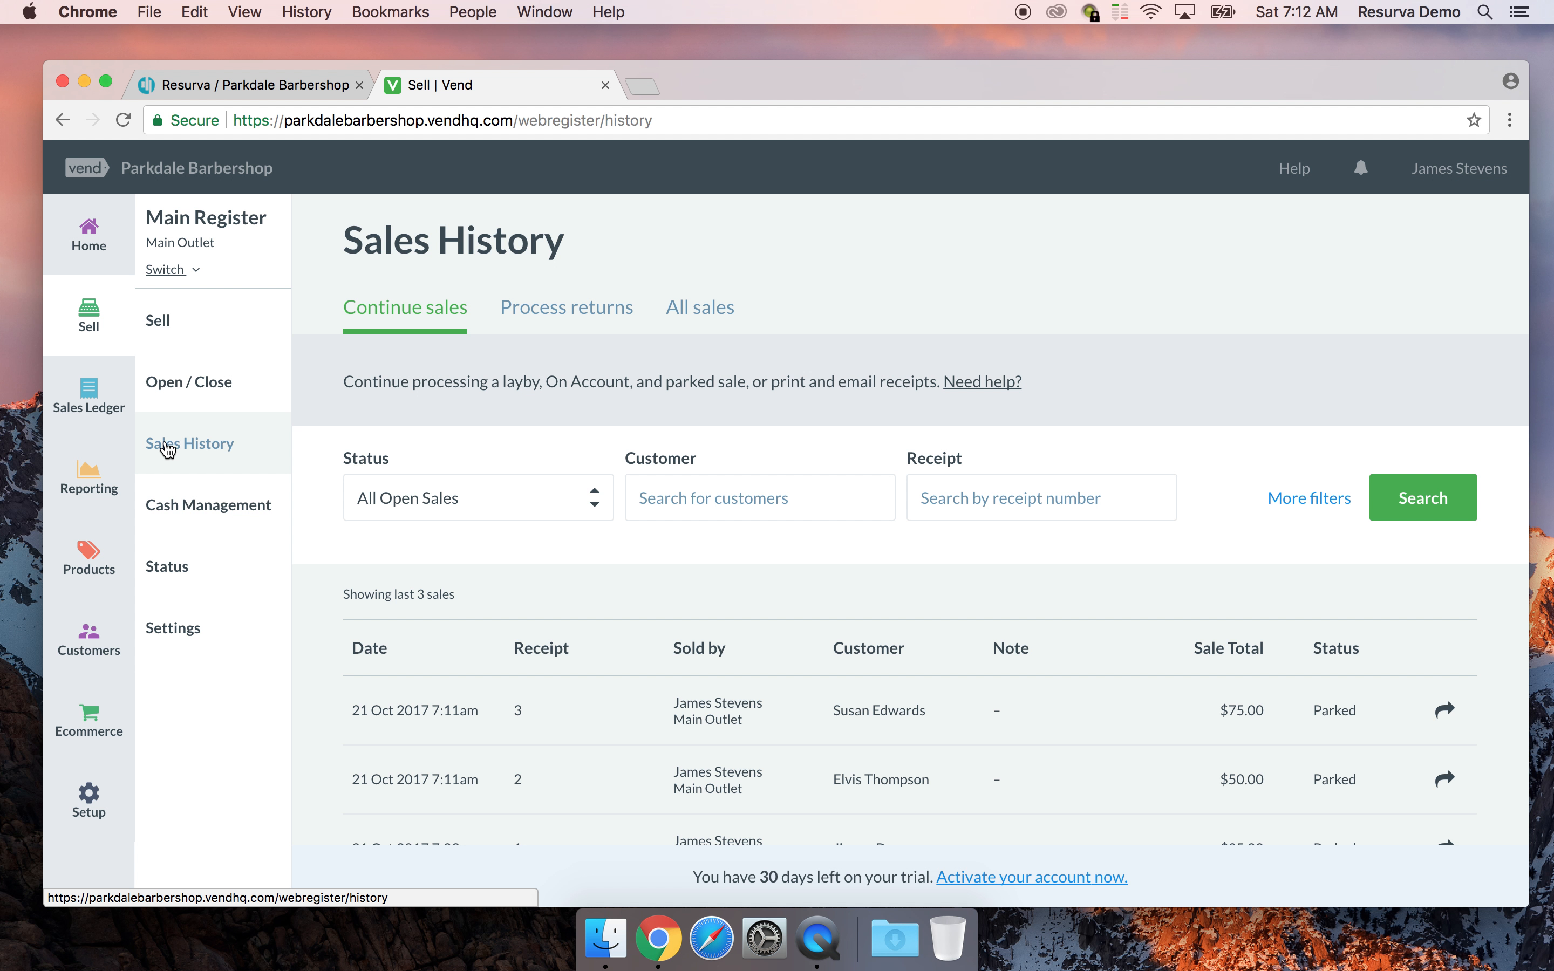
scroll(887, 581, "down", 2)
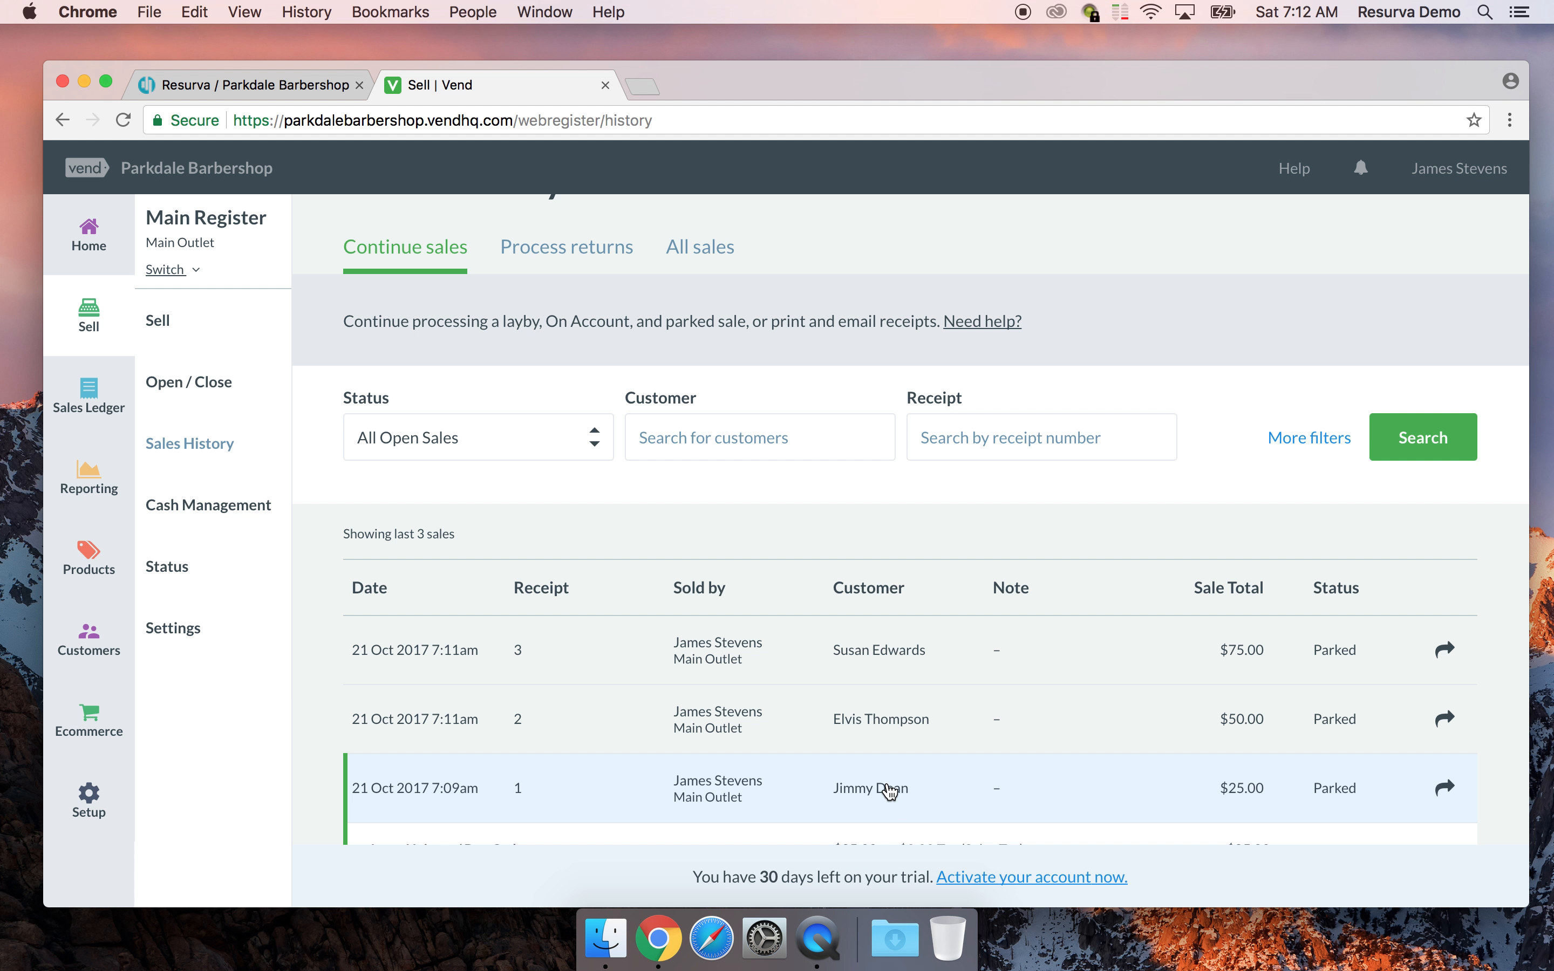
left_click(1219, 813)
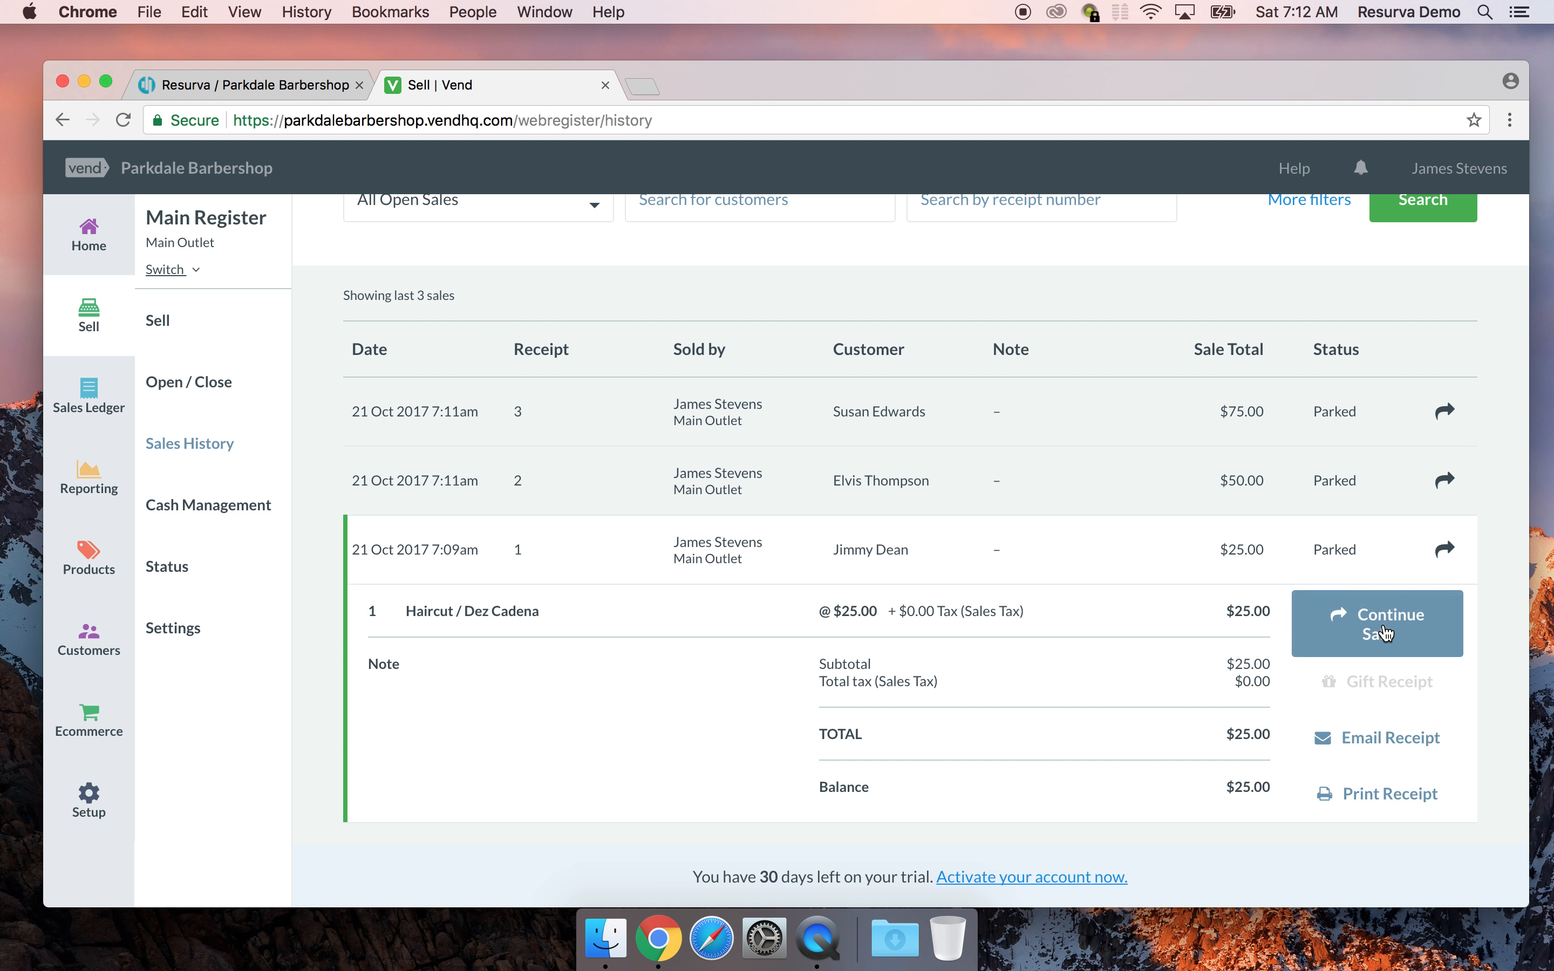
left_click(1363, 624)
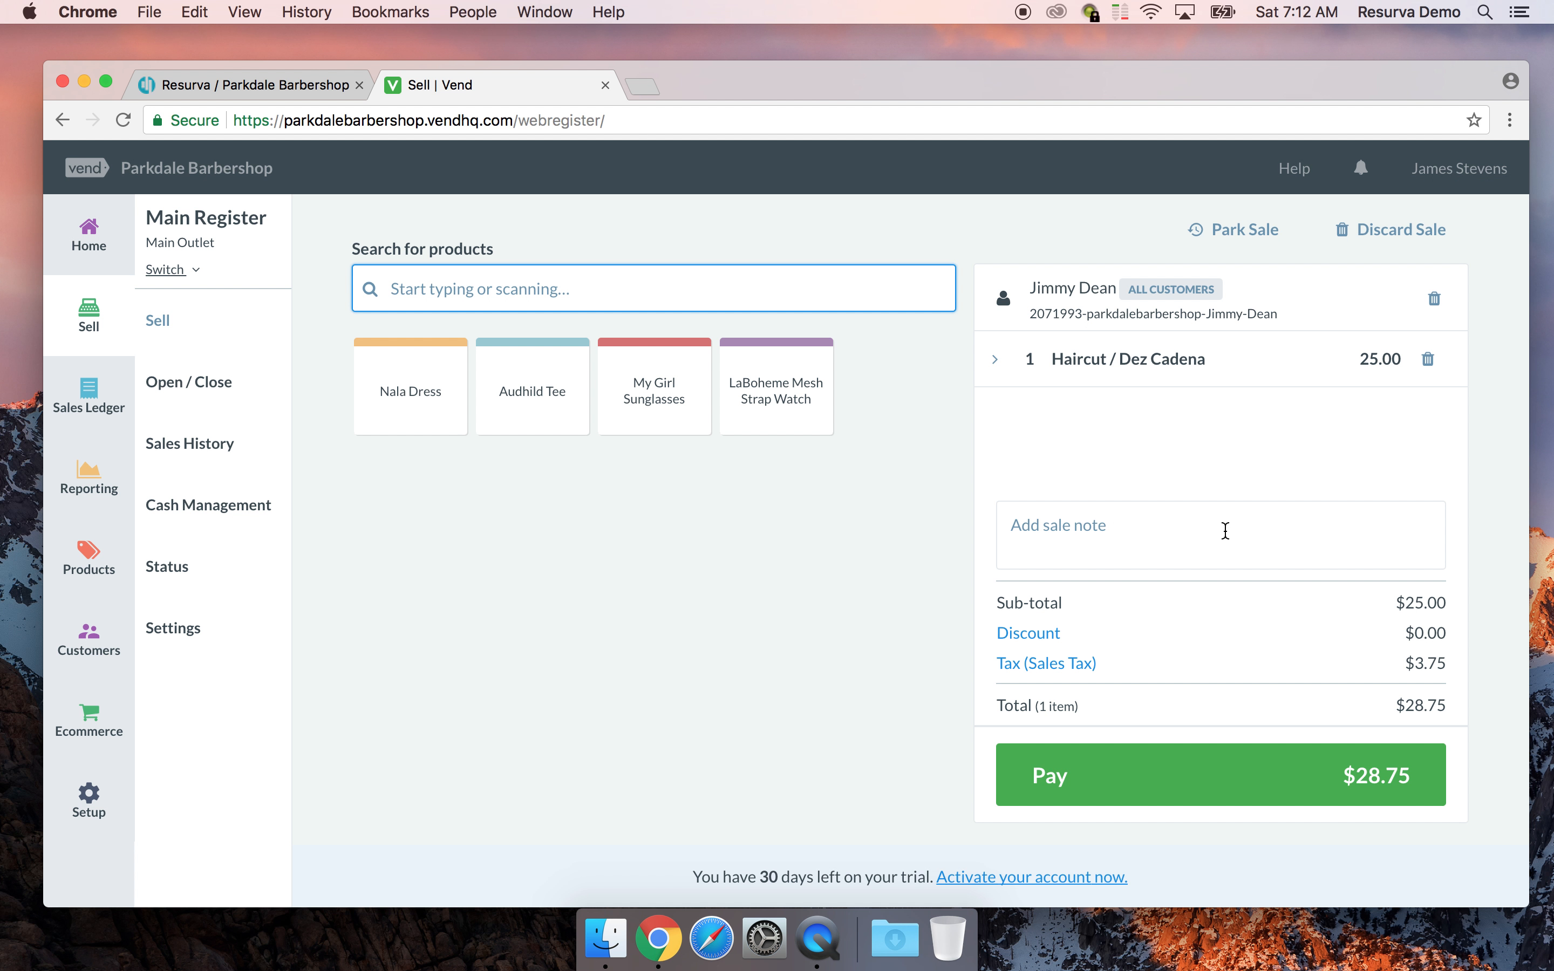
left_click(1048, 520)
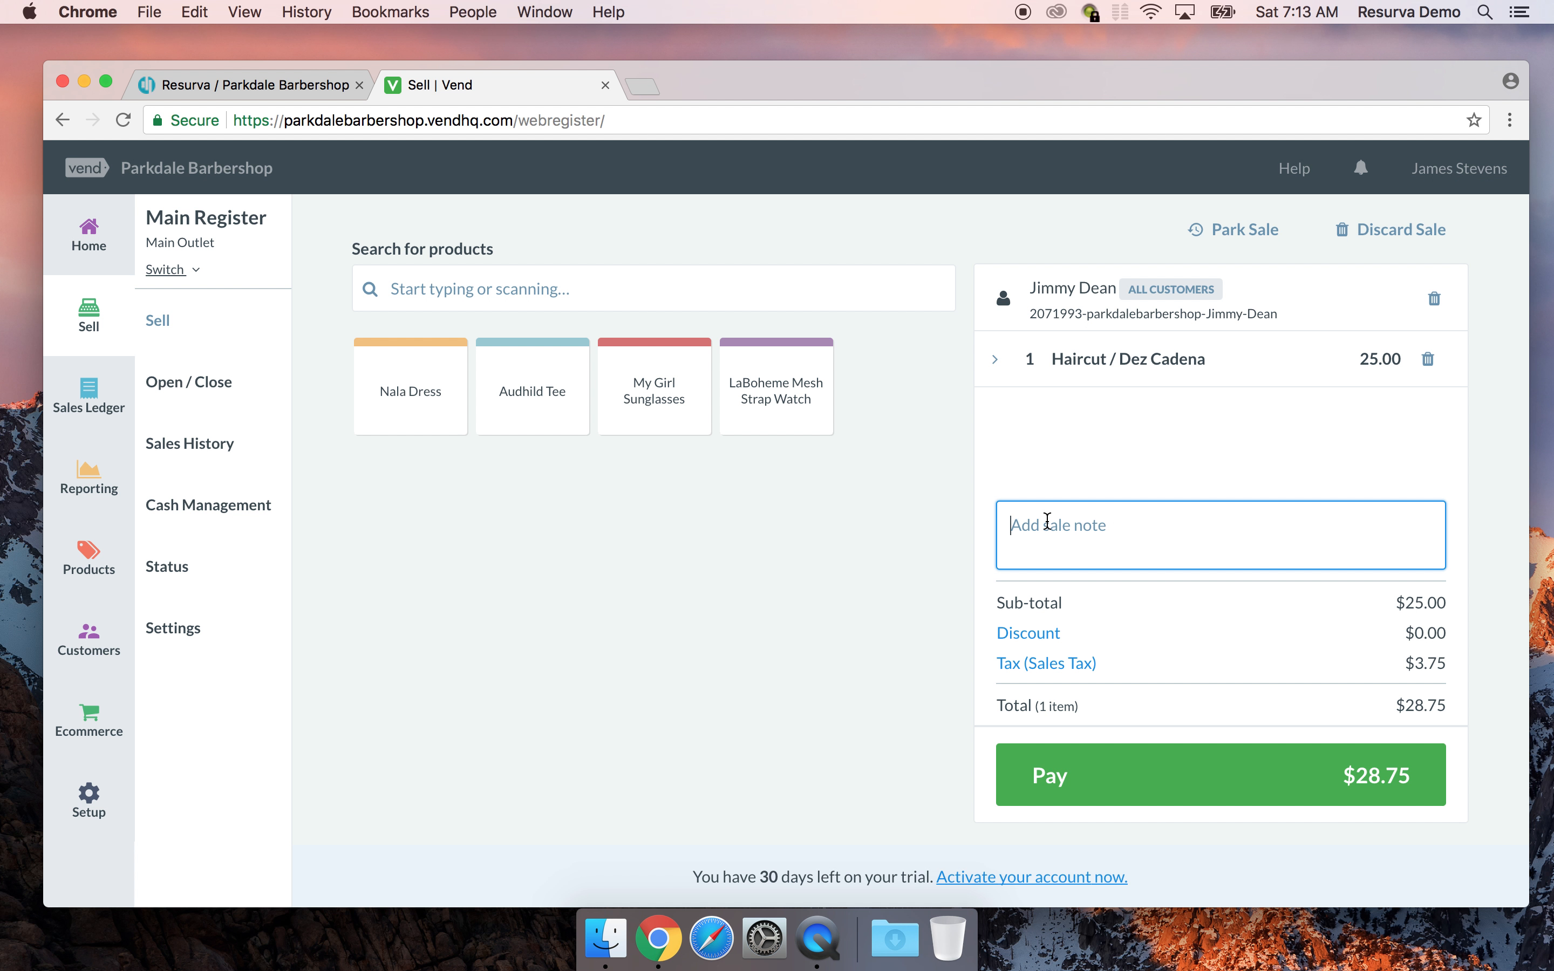
type("CLi")
type("ient was very ha")
type("ppy with se")
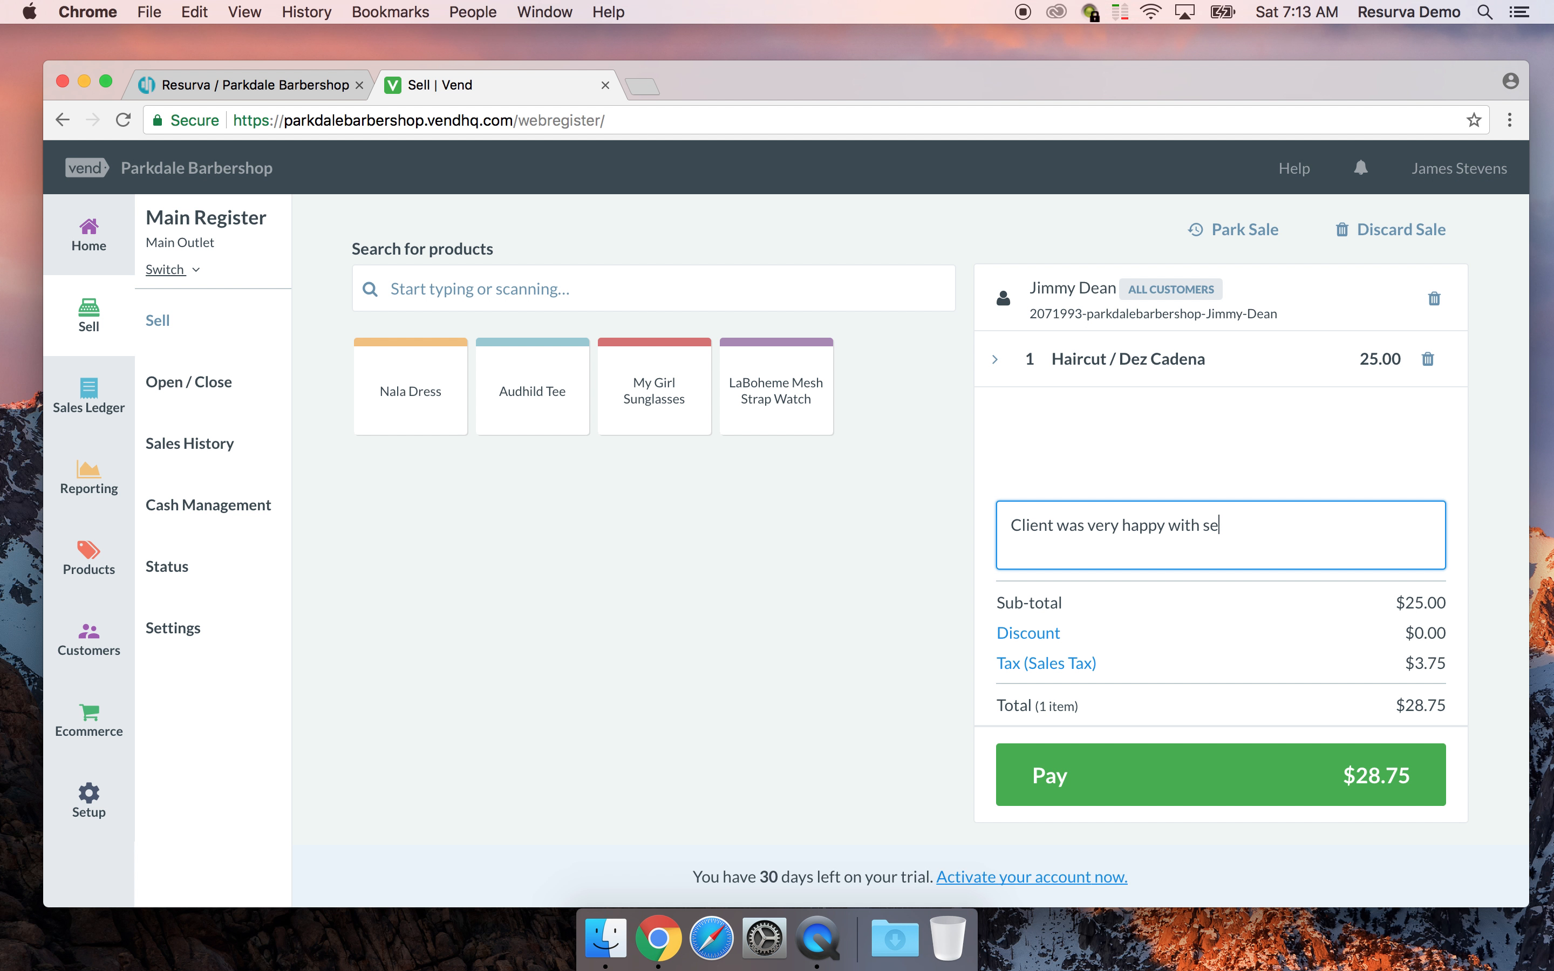
type("rvice.")
Pay the sale with $40.00 cash, finish it, and skip printing the receipt
left_click(1130, 789)
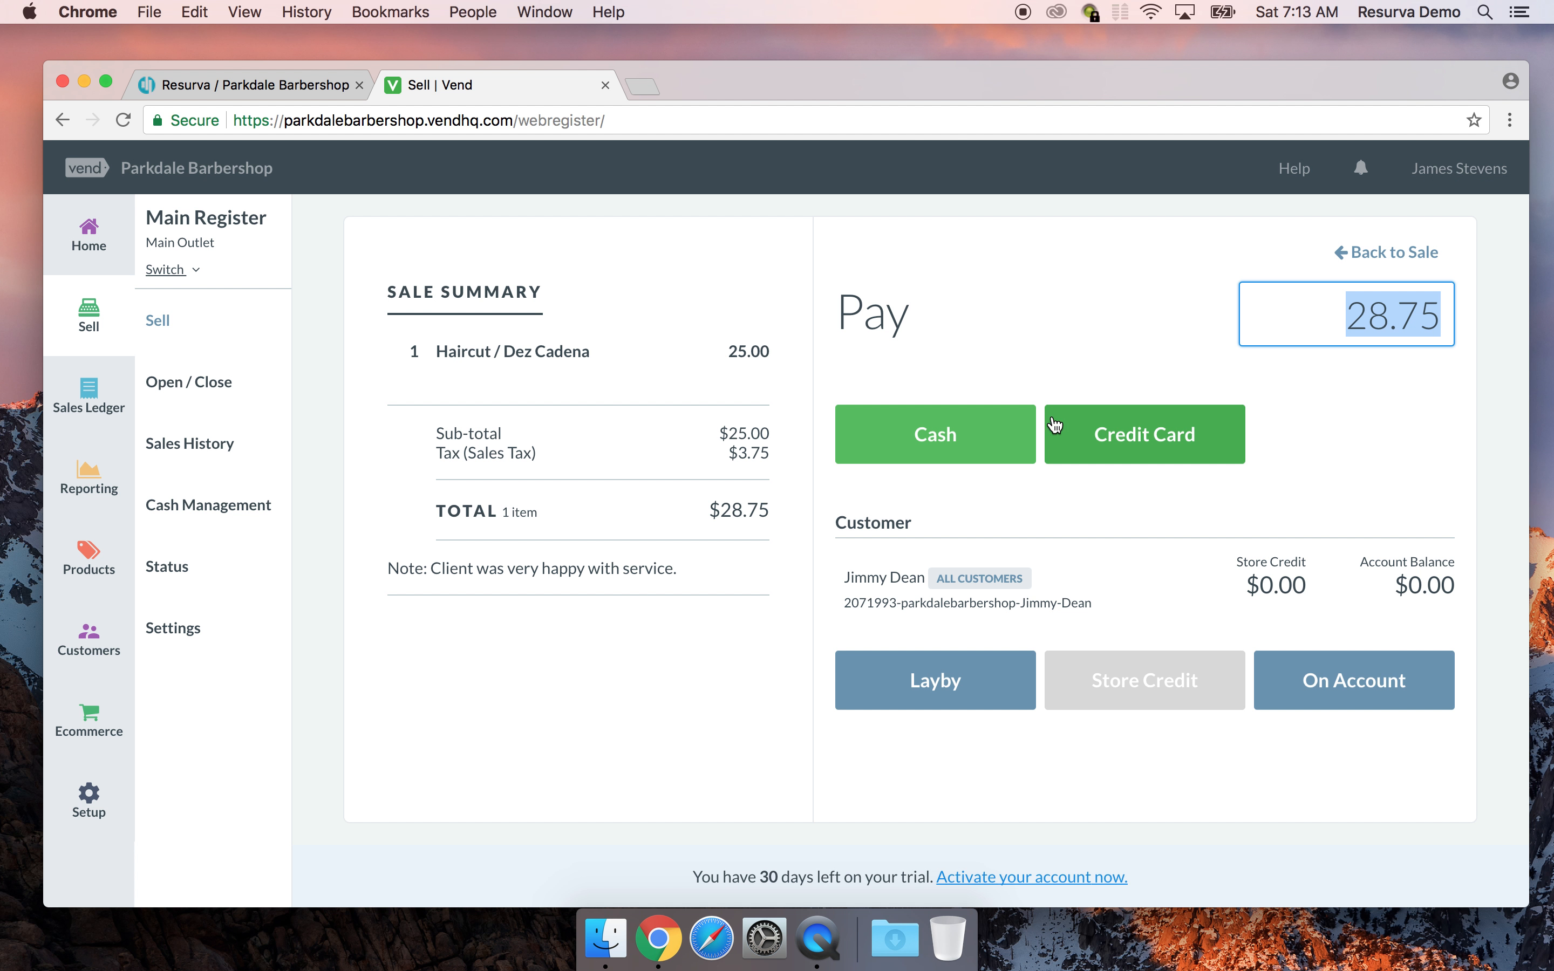
left_click(973, 454)
left_click(900, 440)
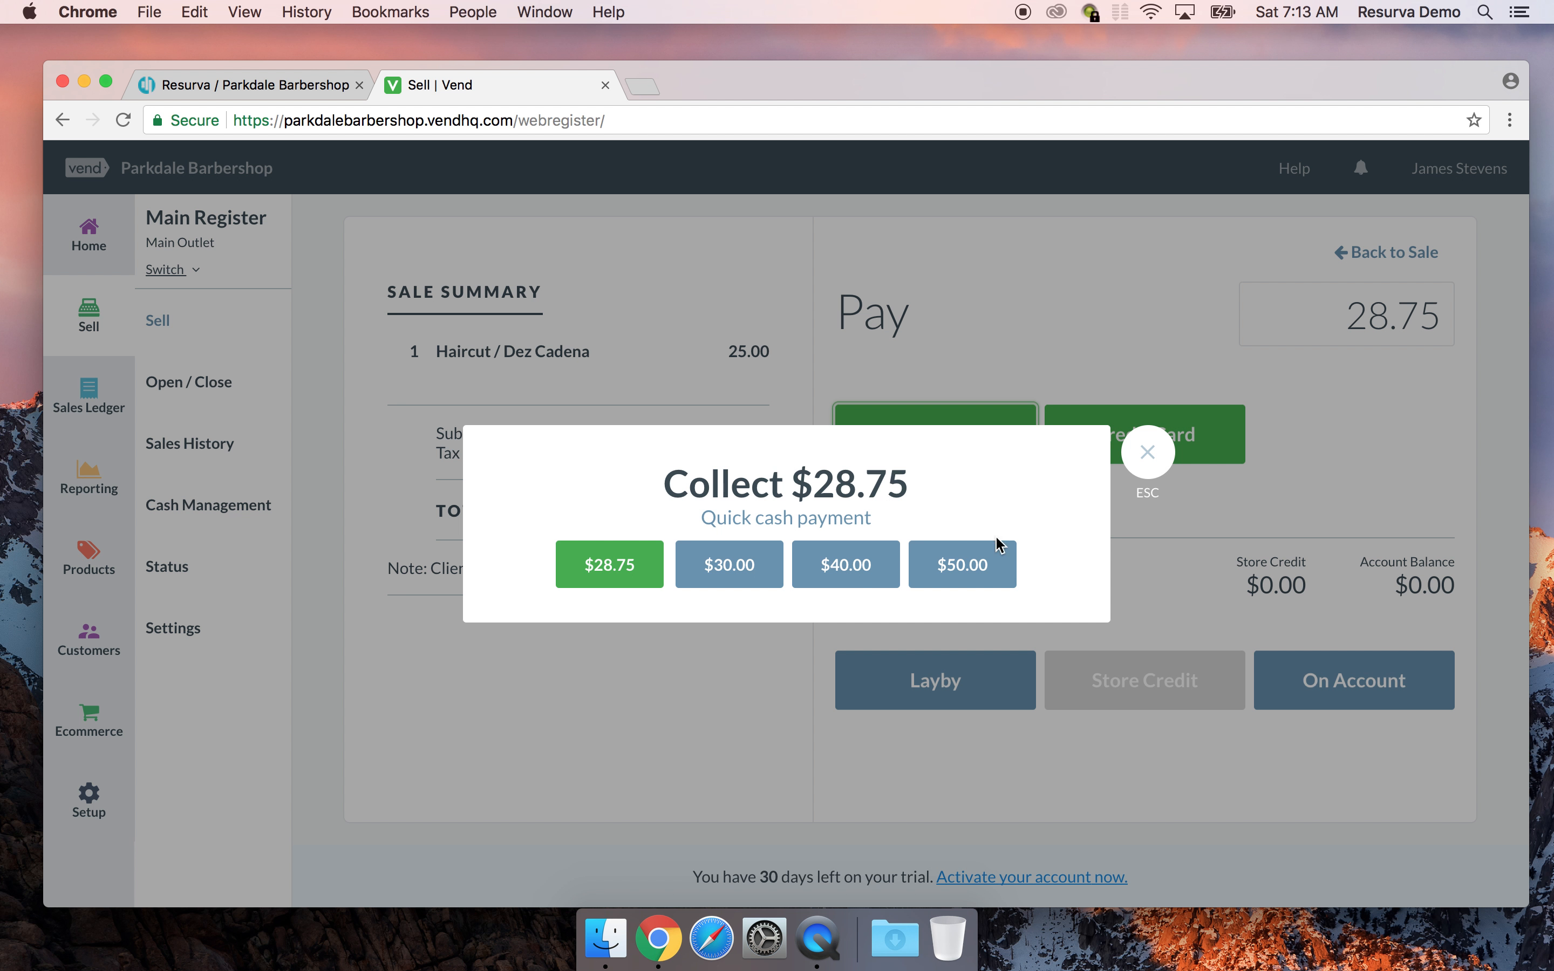
left_click(859, 579)
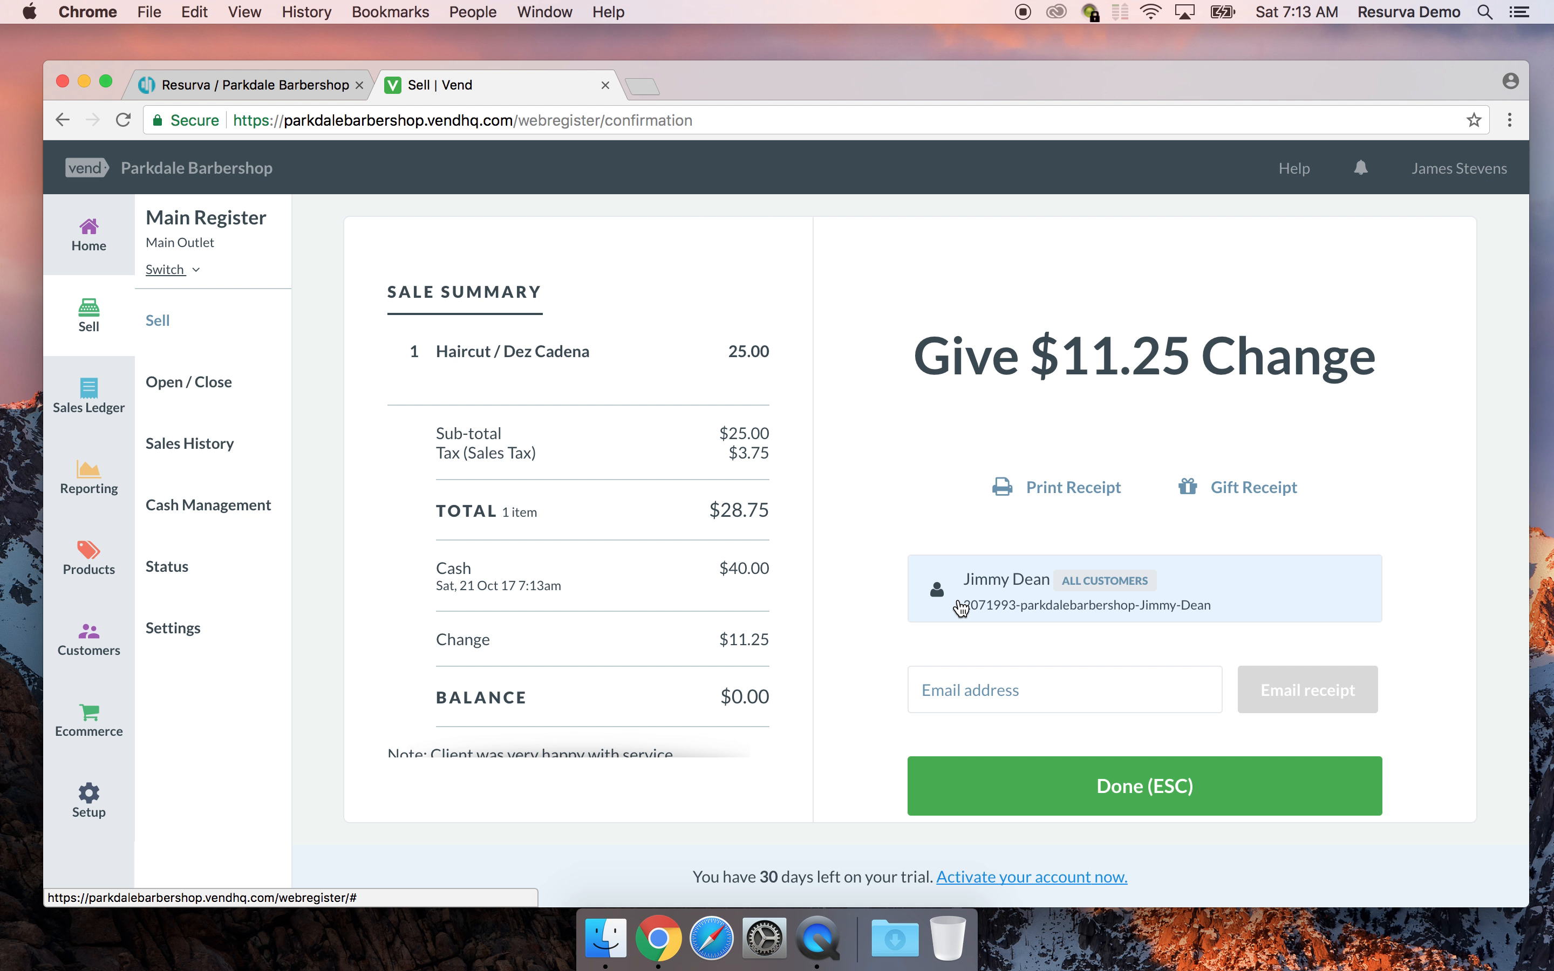
left_click(1091, 786)
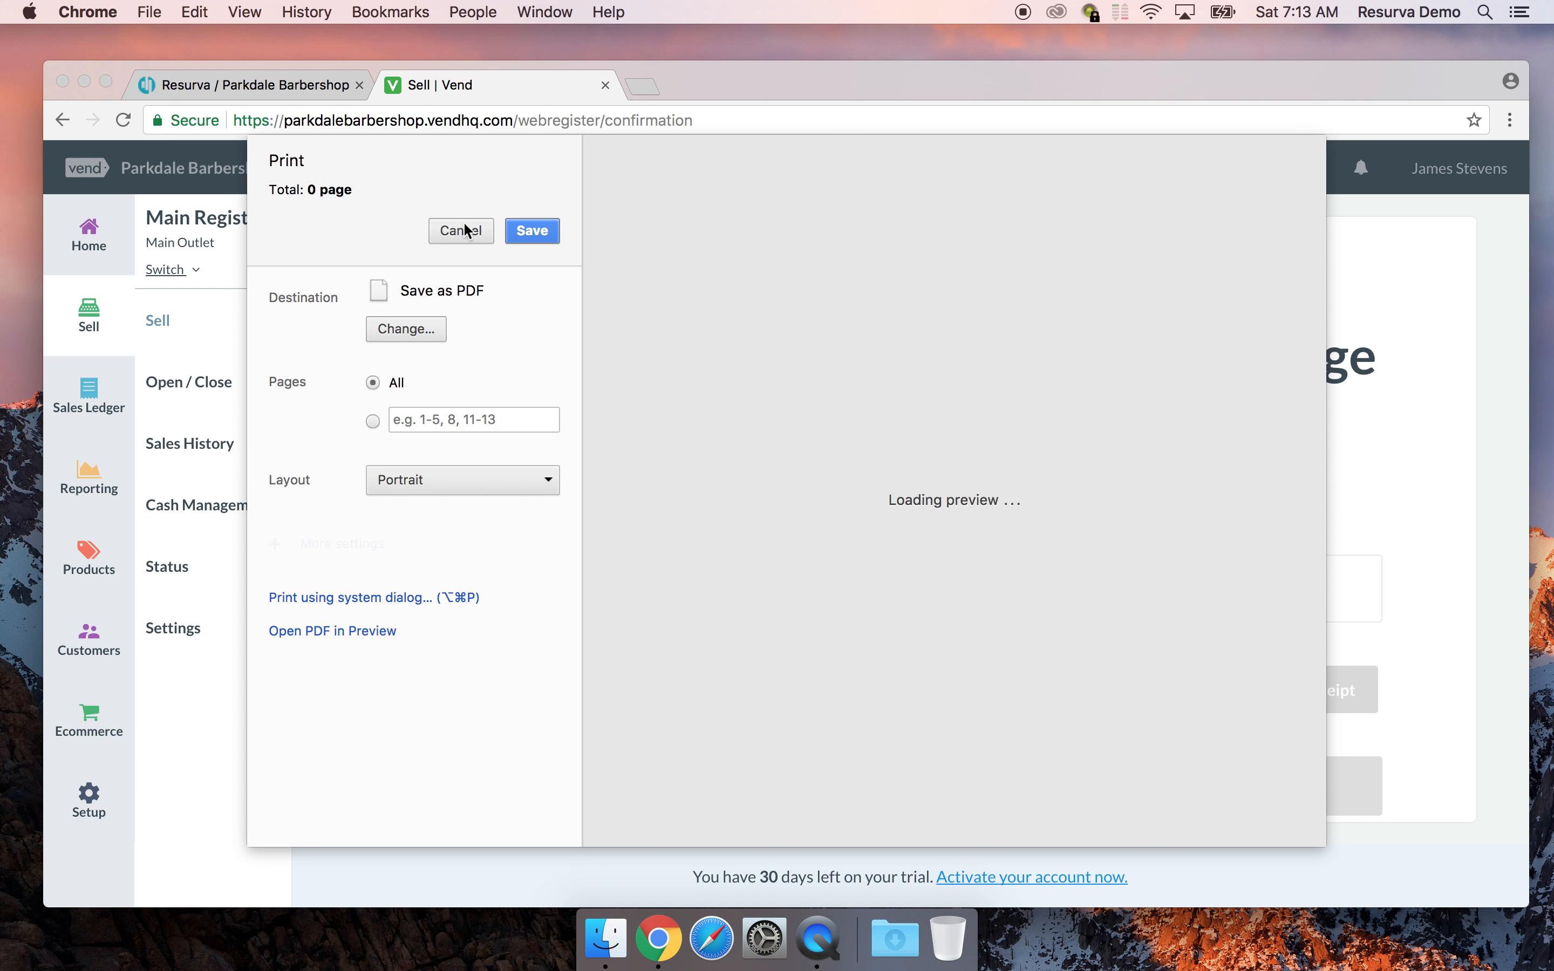
left_click(477, 229)
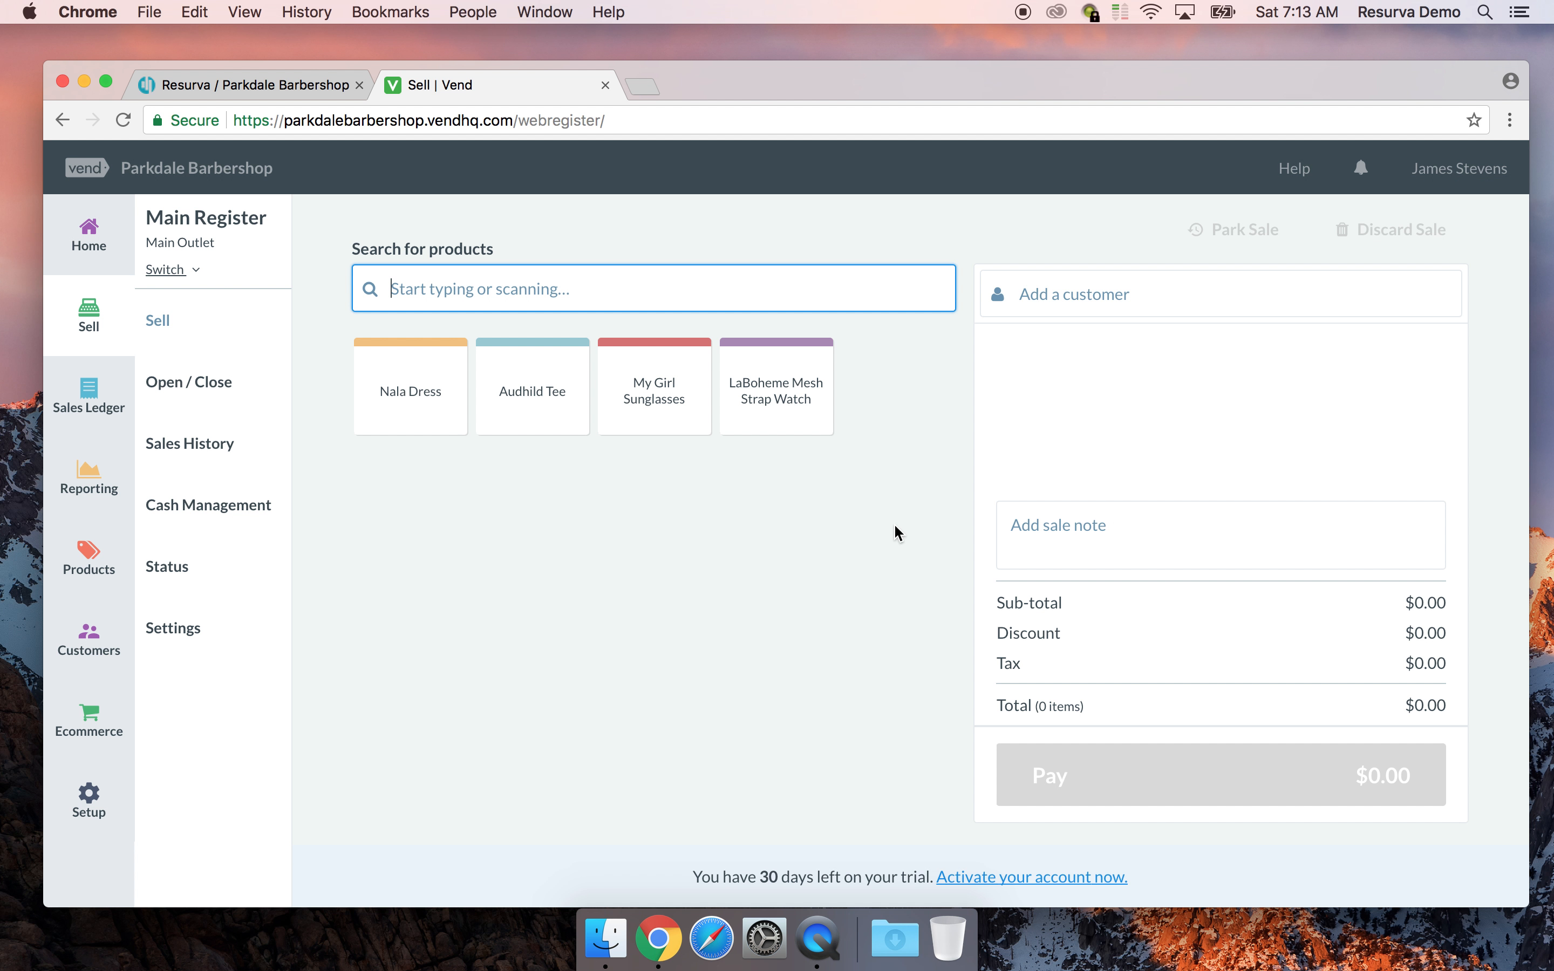
Open the Products page and scroll to the table showing the haircut service at -1 stock
key("Tab")
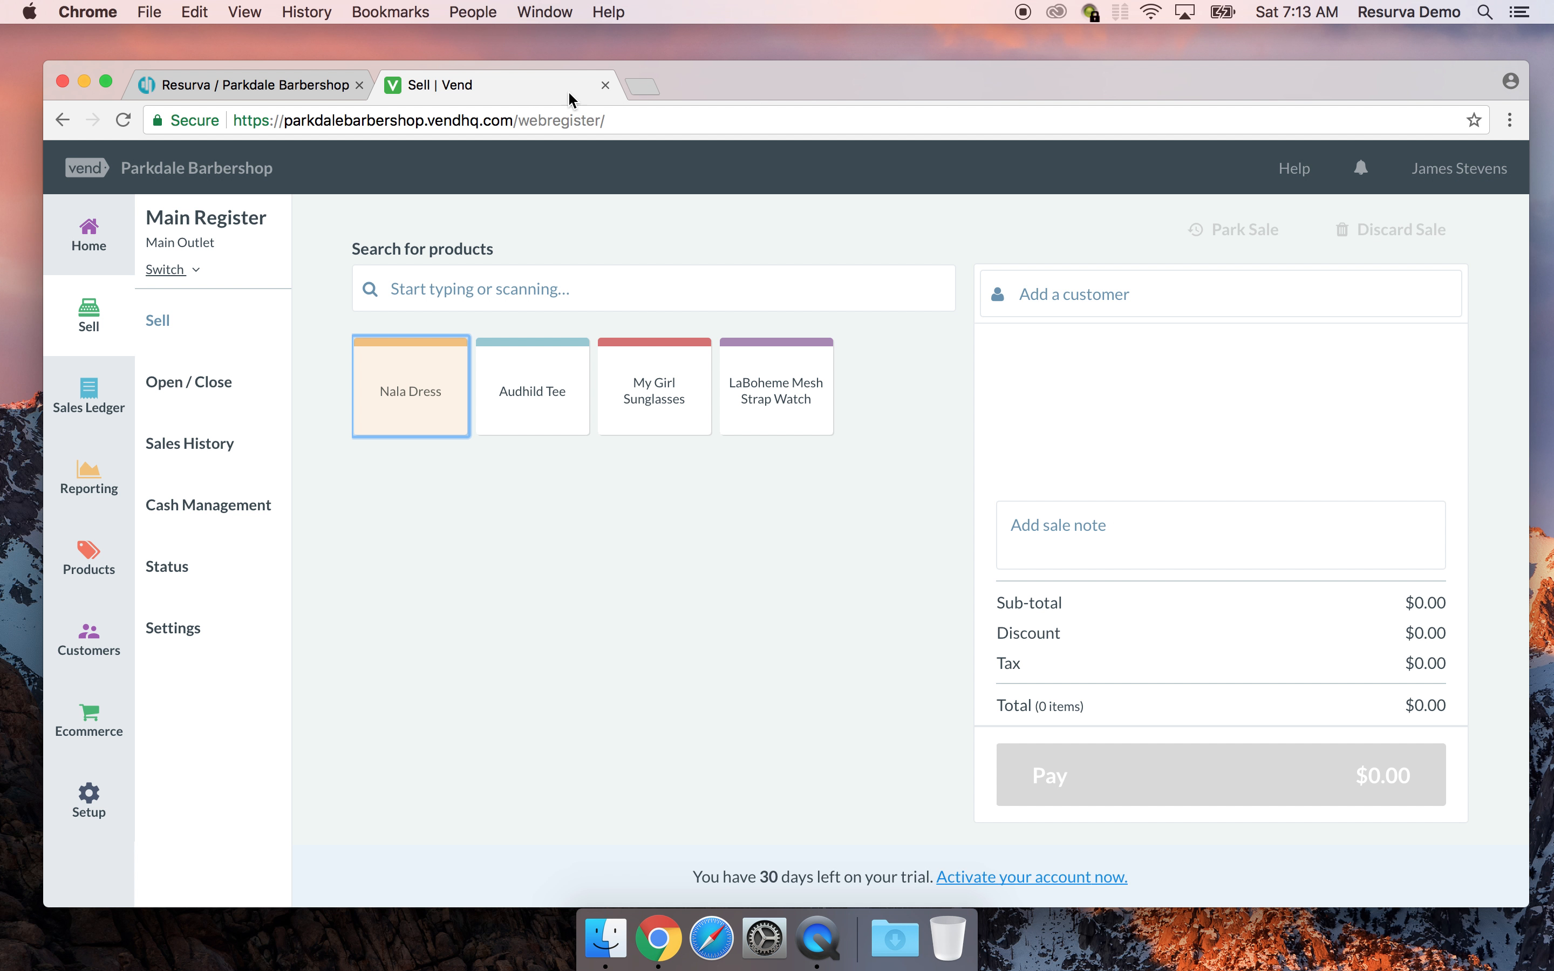
left_click_drag(996, 91, 1010, 77)
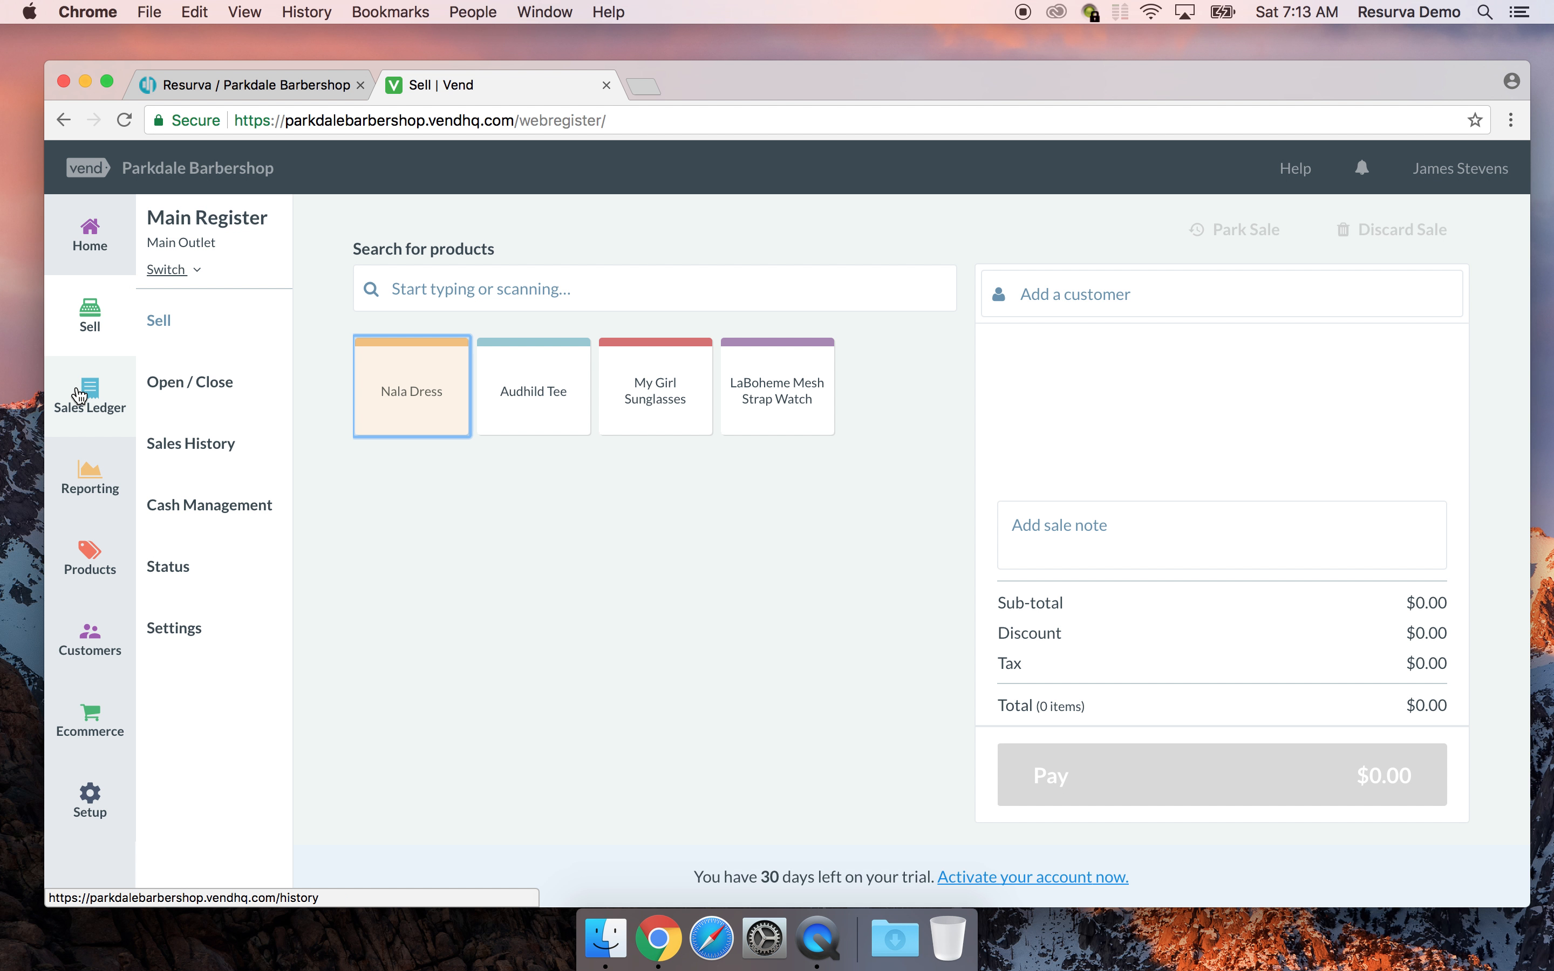
left_click(84, 549)
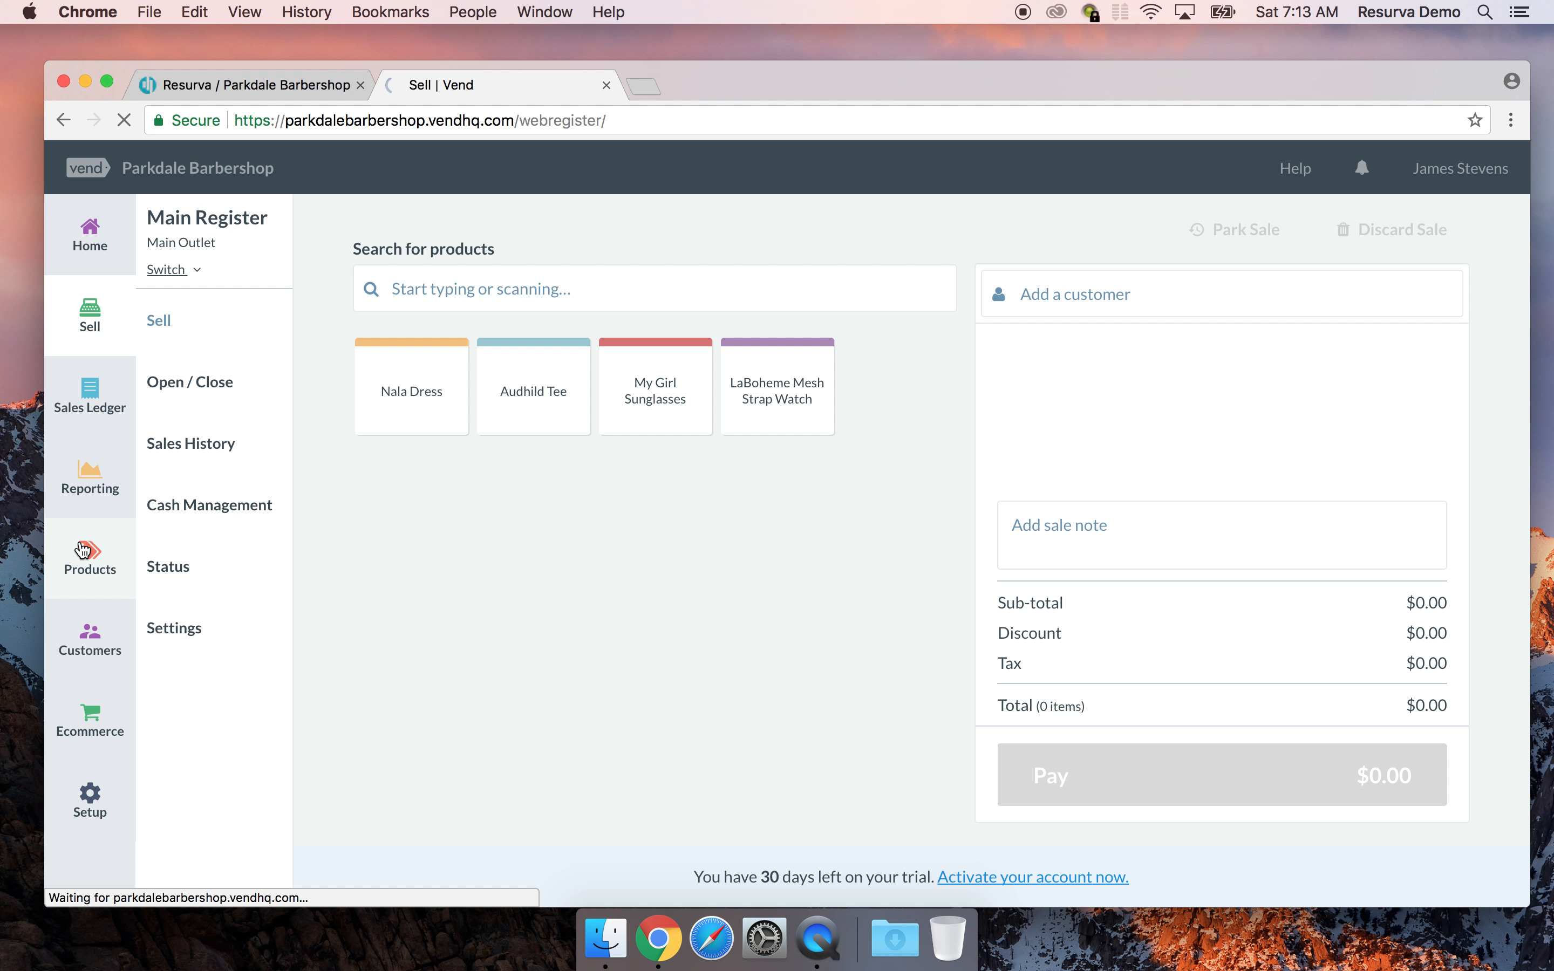
scroll(698, 488, "down", 2)
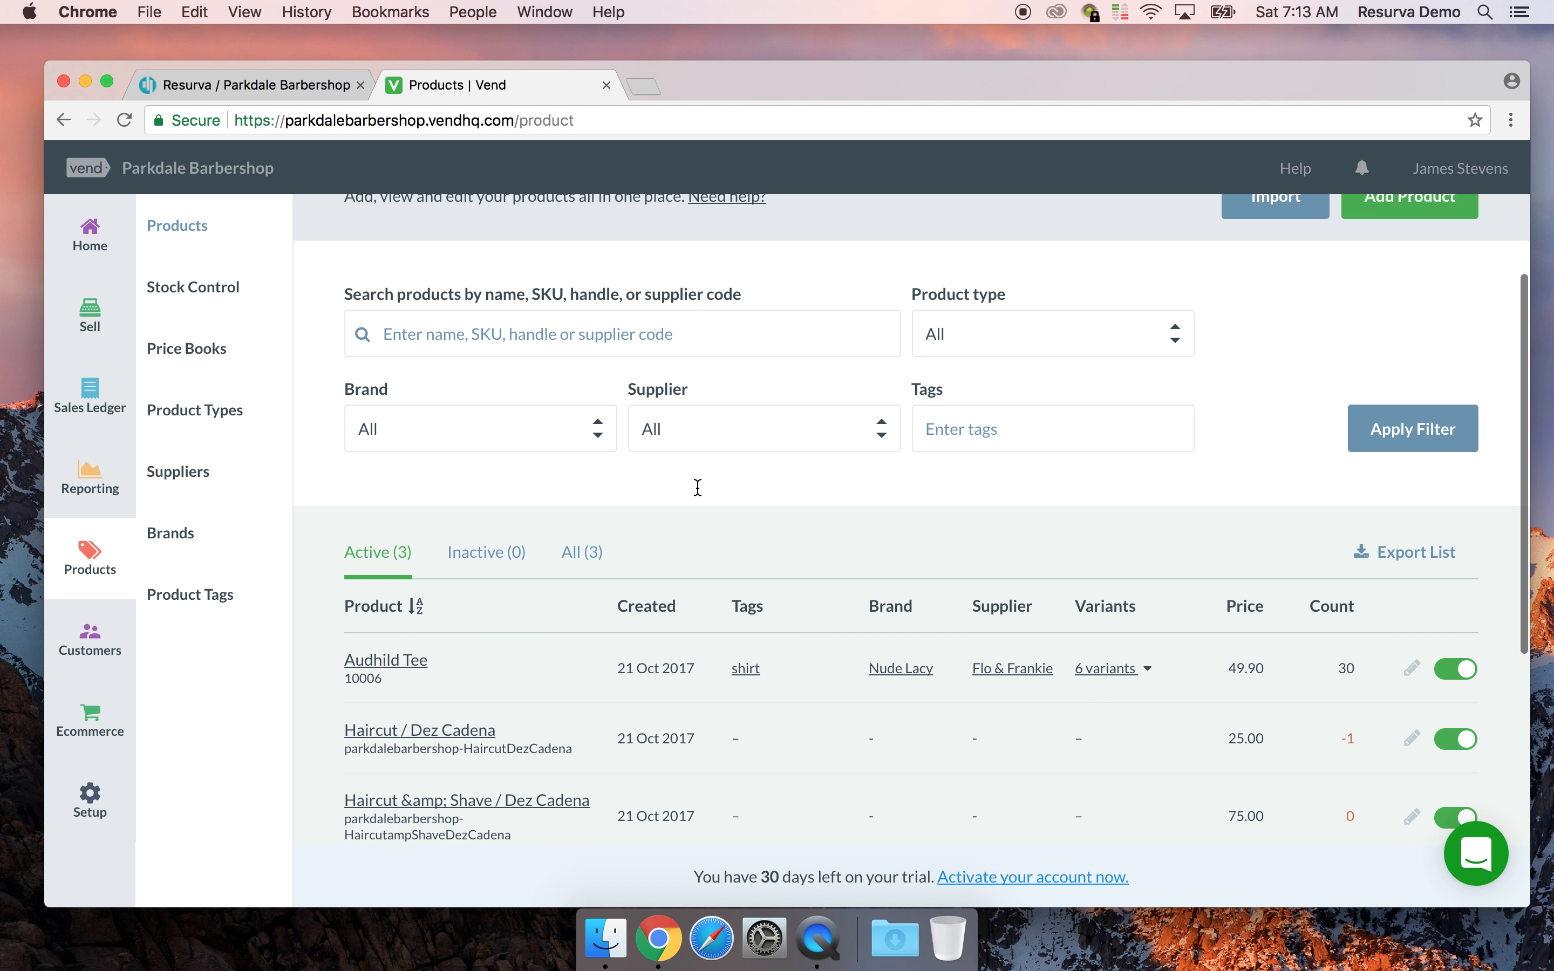
scroll(698, 487, "down", 5)
right_click(698, 488)
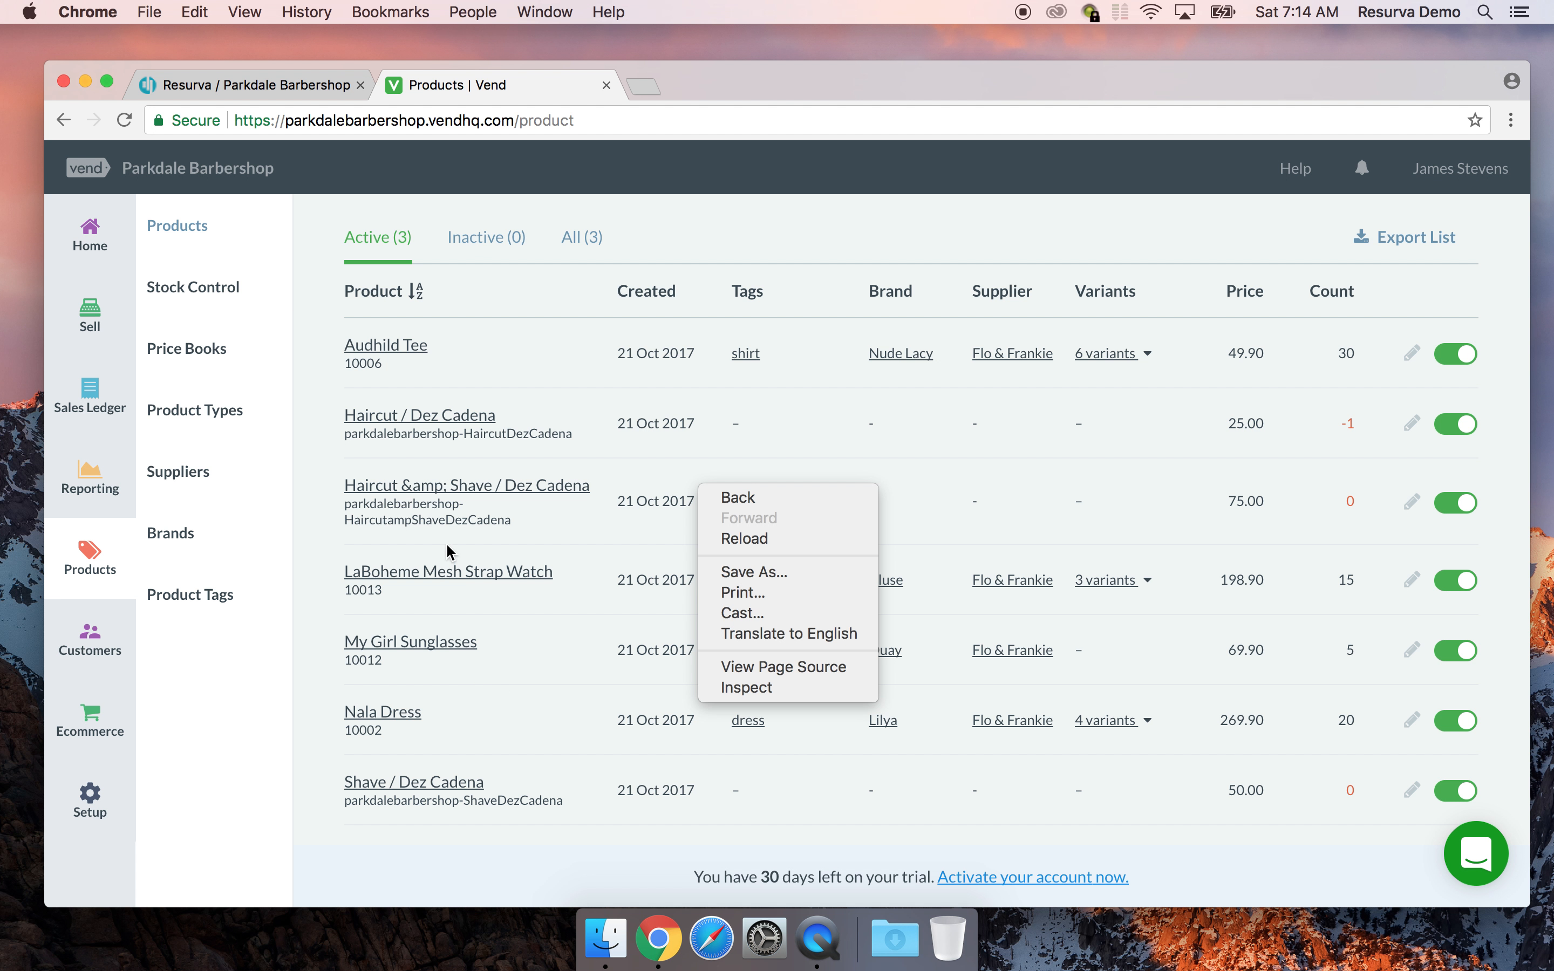
left_click(796, 432)
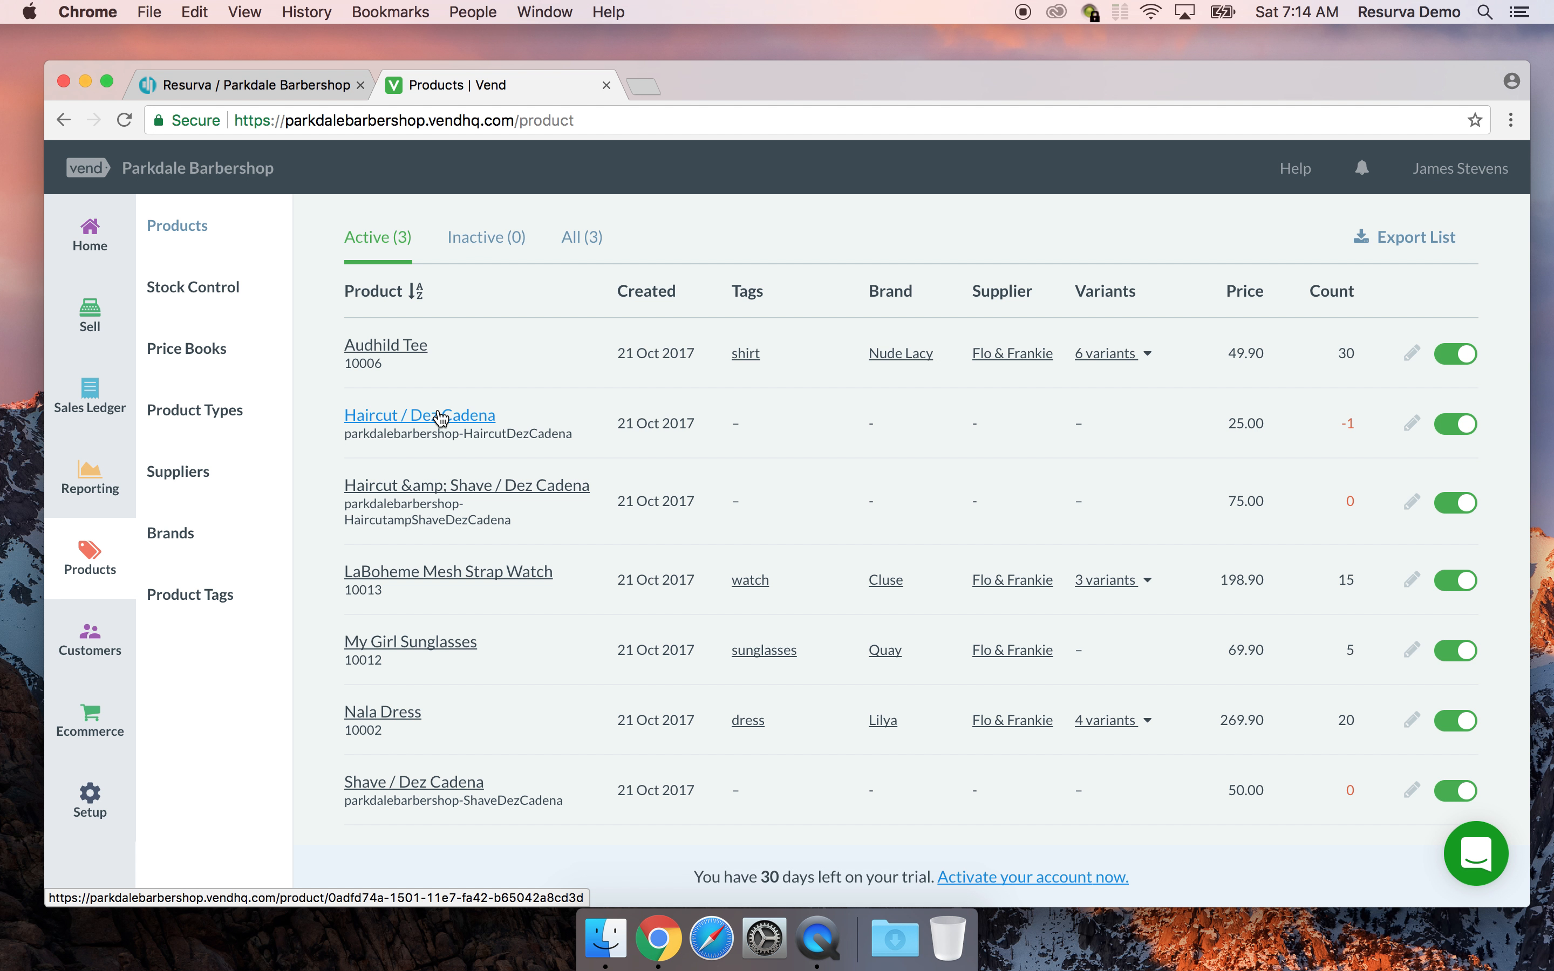
Review the haircut product's $25.00 price and -1 Main Outlet stock, then start editing it
left_click(440, 418)
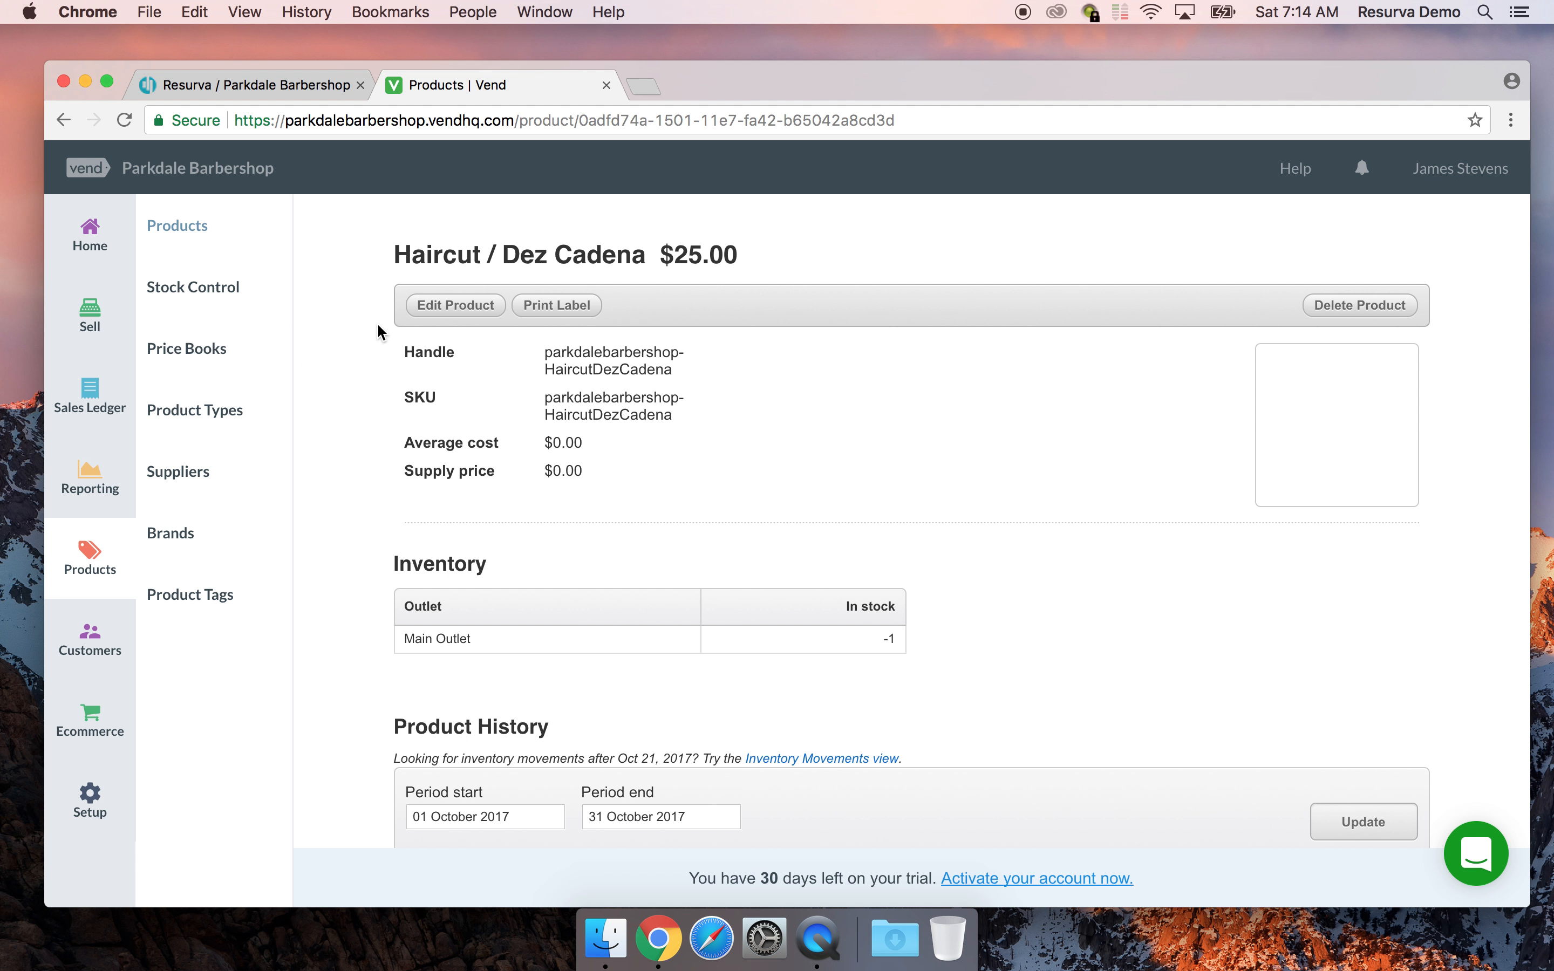
mouse_move(1114, 83)
left_mouse_down()
mouse_move(1082, 63)
mouse_move(1096, 67)
left_mouse_up()
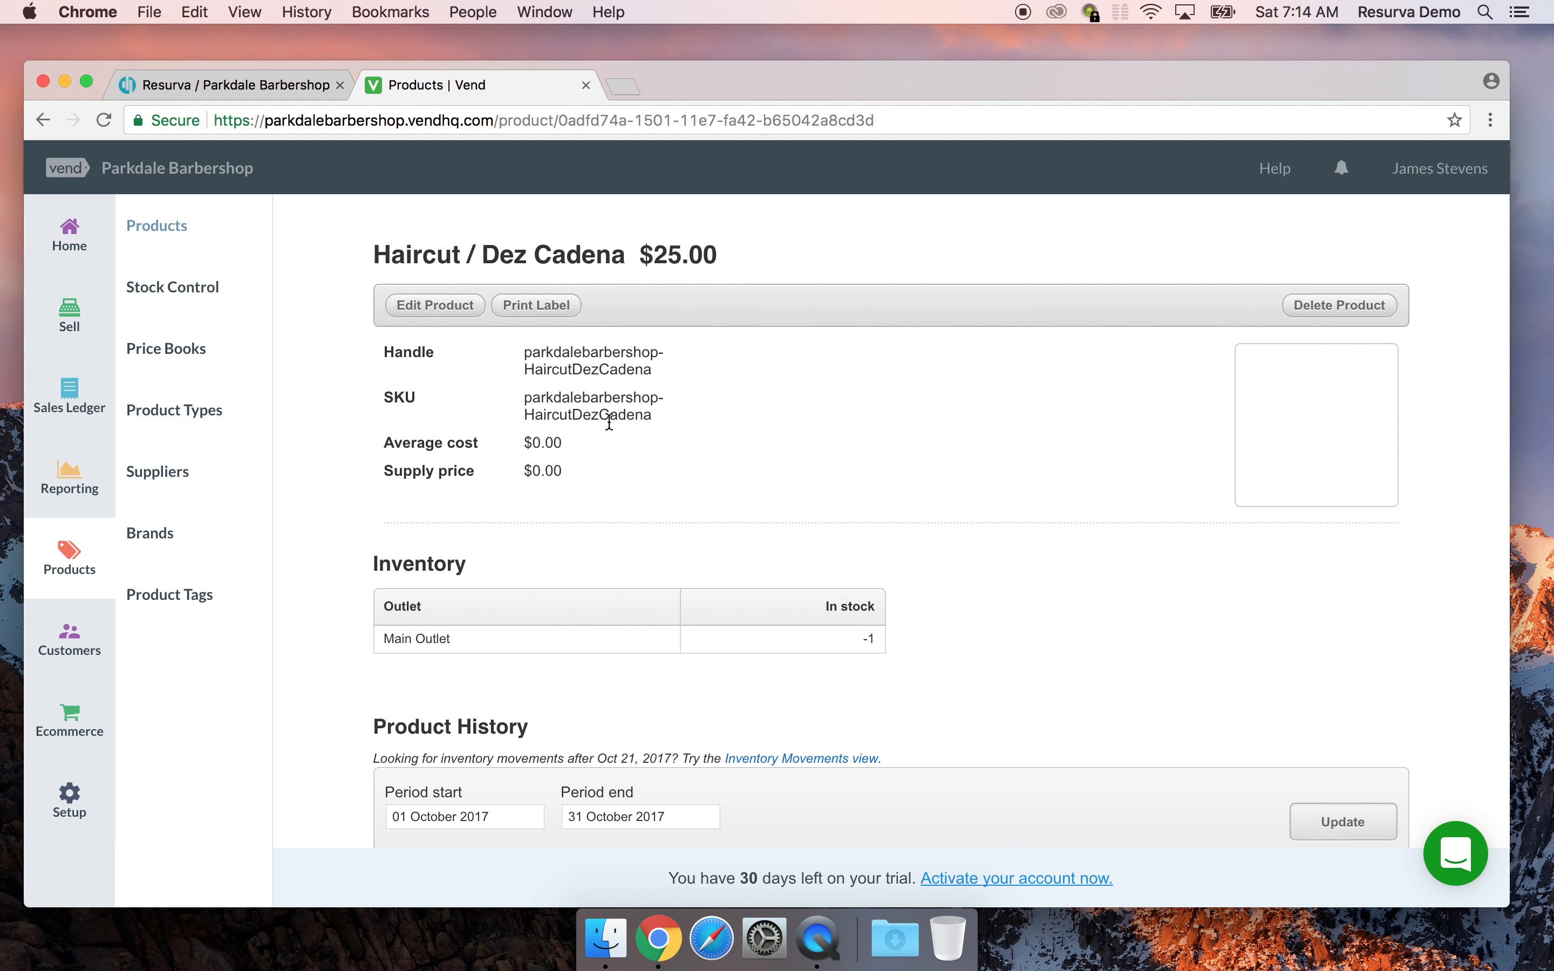
scroll(608, 421, "down", 3)
scroll(608, 421, "up", 3)
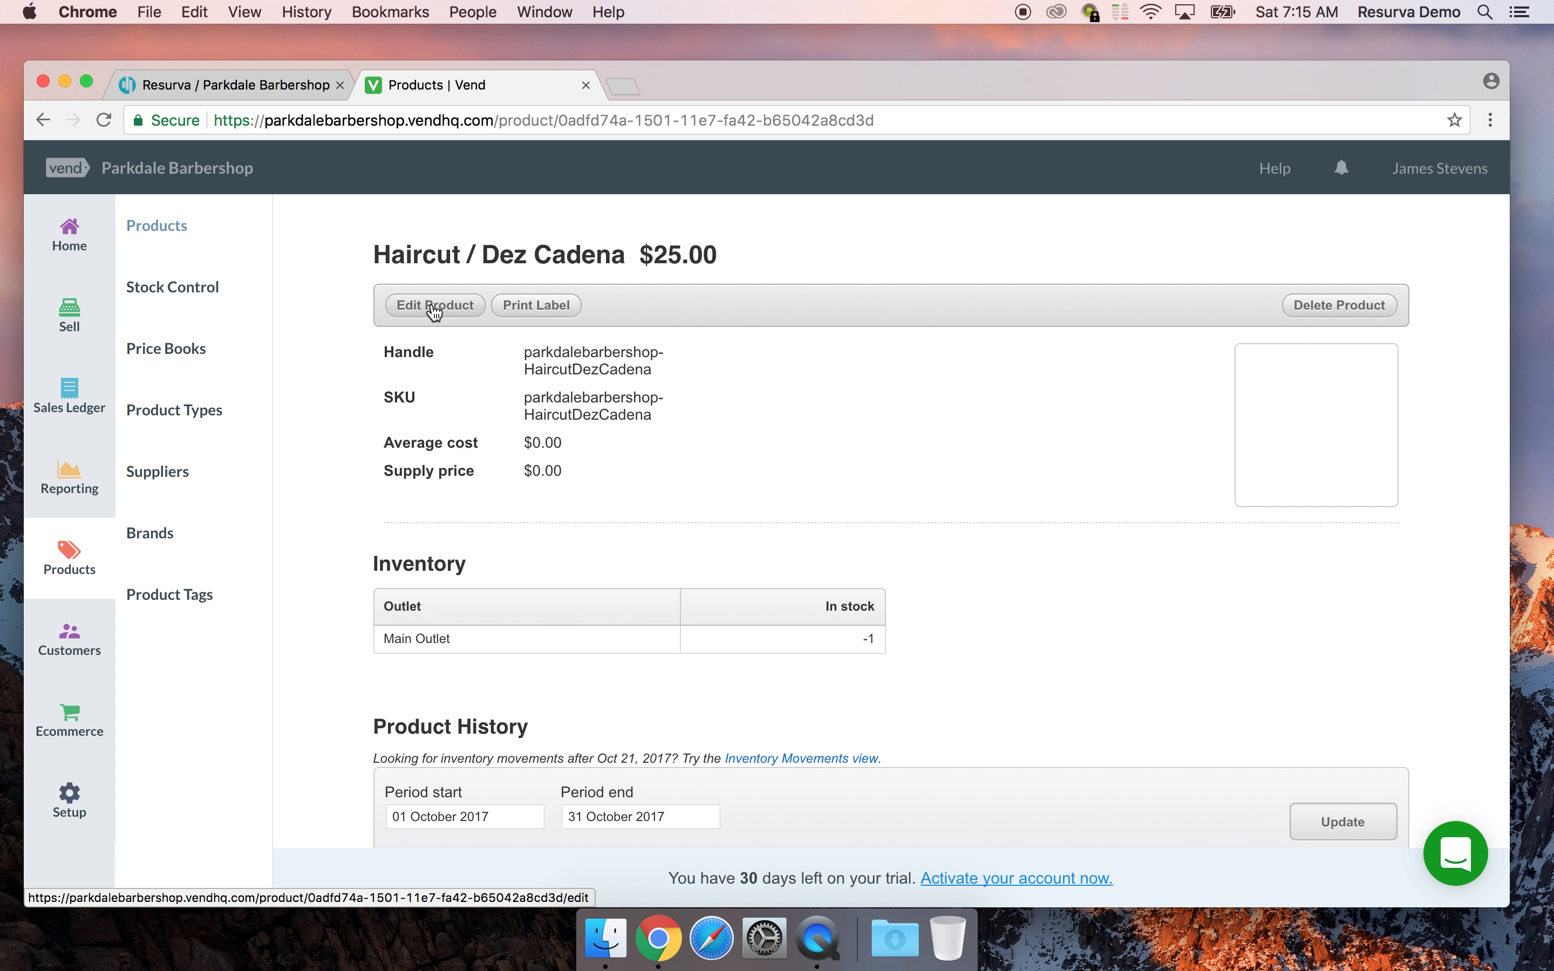
left_click(435, 307)
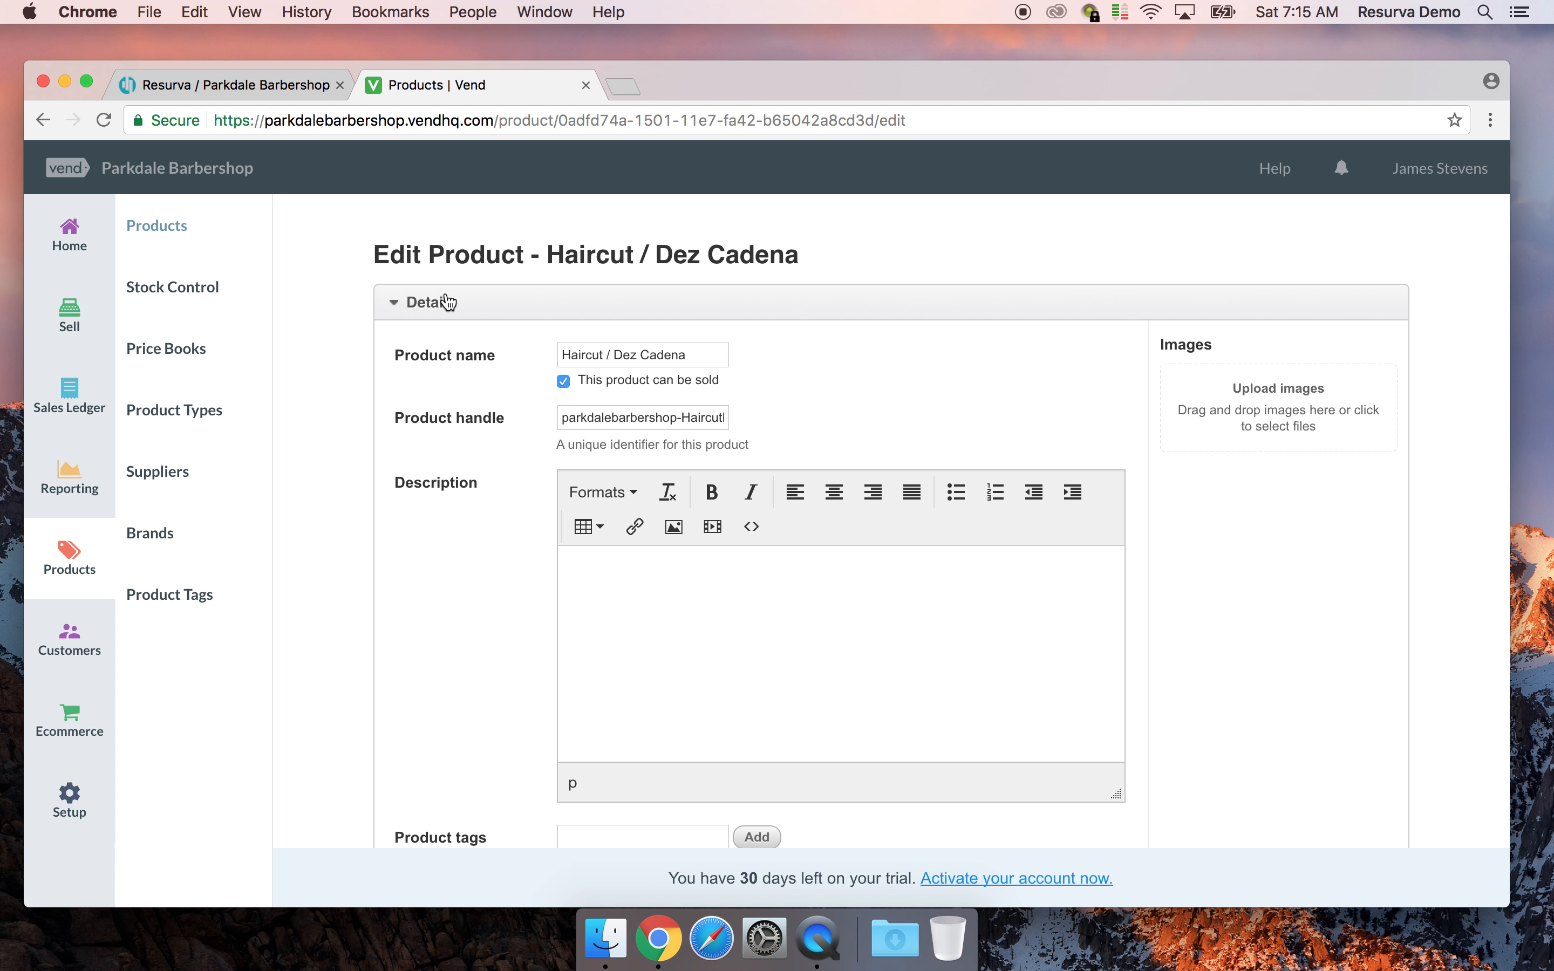
Add the 'haircut' tag to the product and begin adding a new product type
scroll(840, 282, "down", 1)
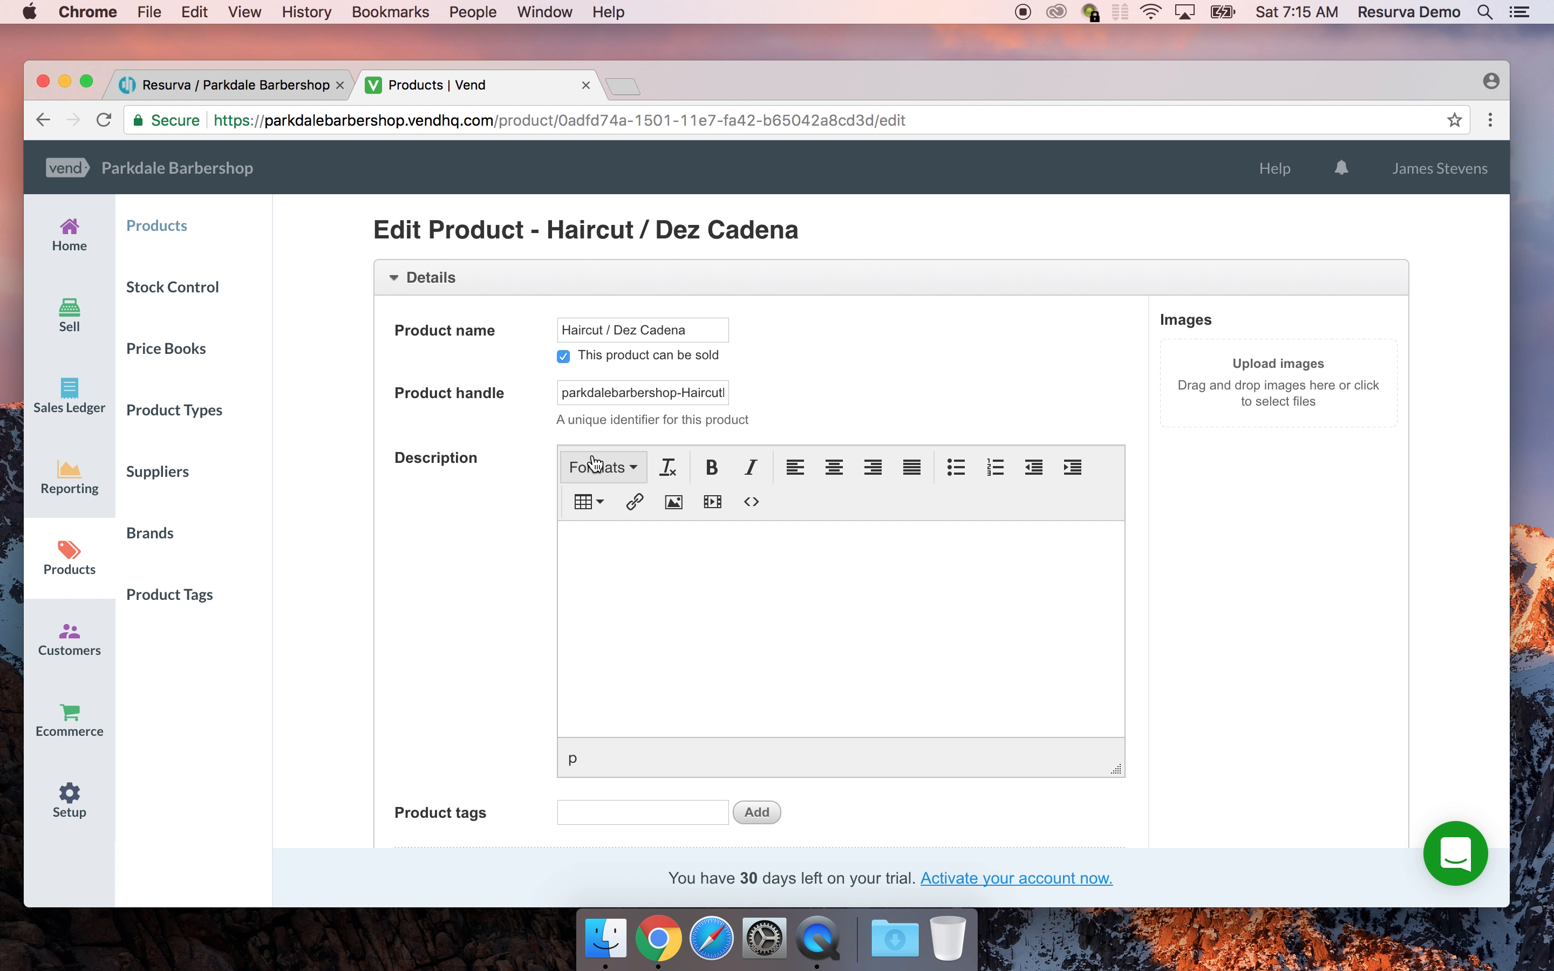
scroll(595, 464, "down", 5)
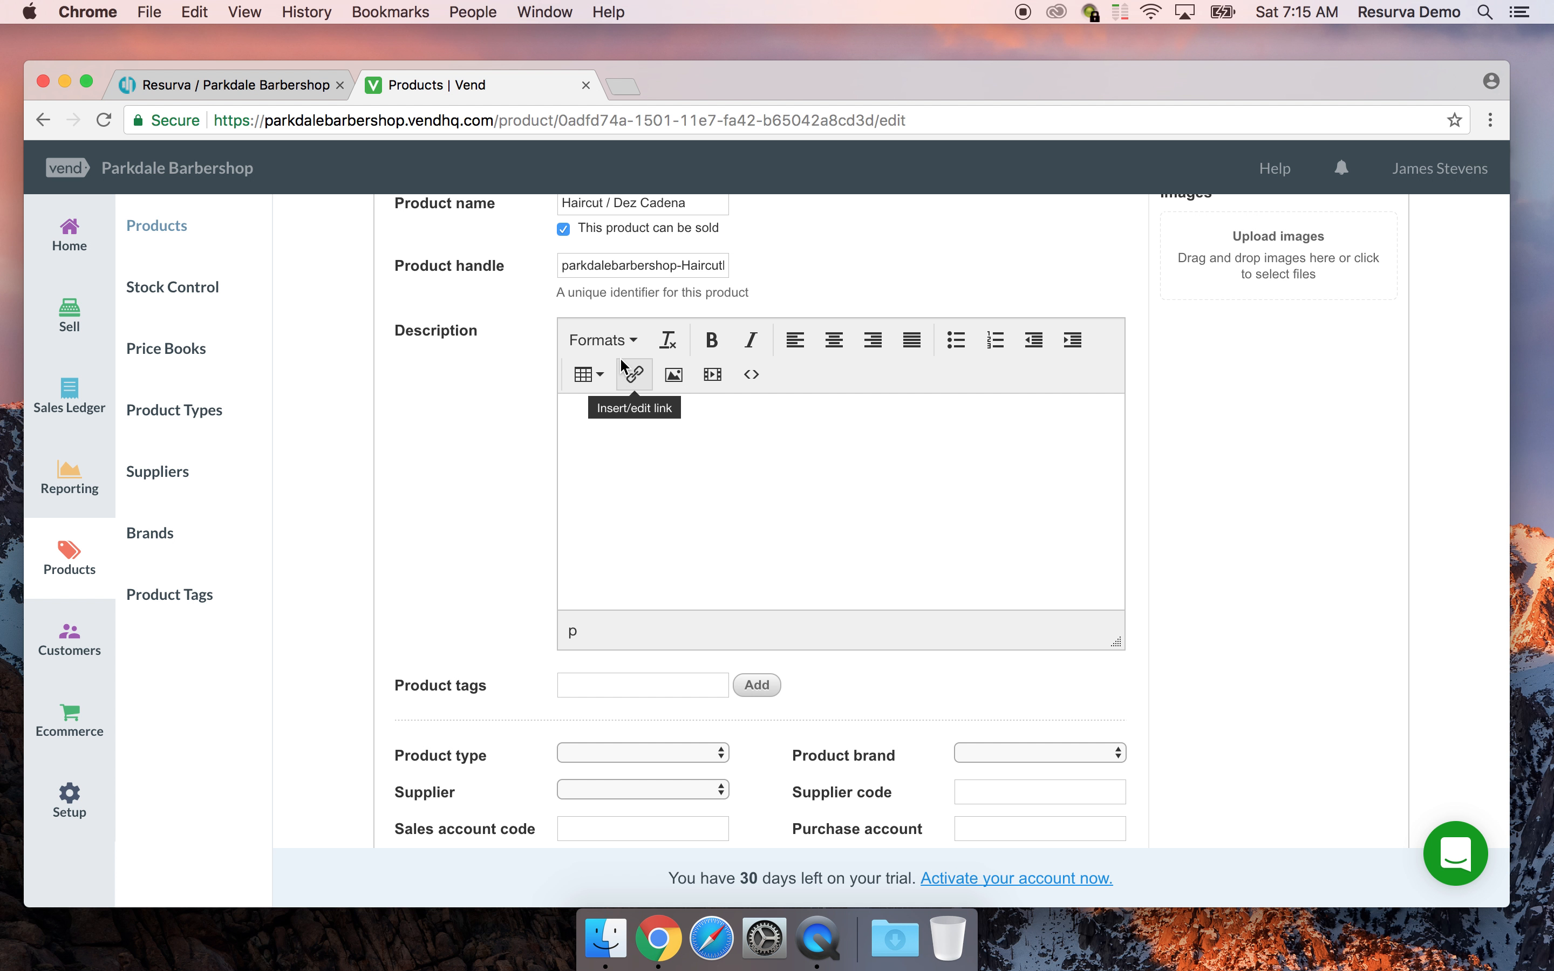
scroll(382, 548, "down", 5)
left_click(602, 546)
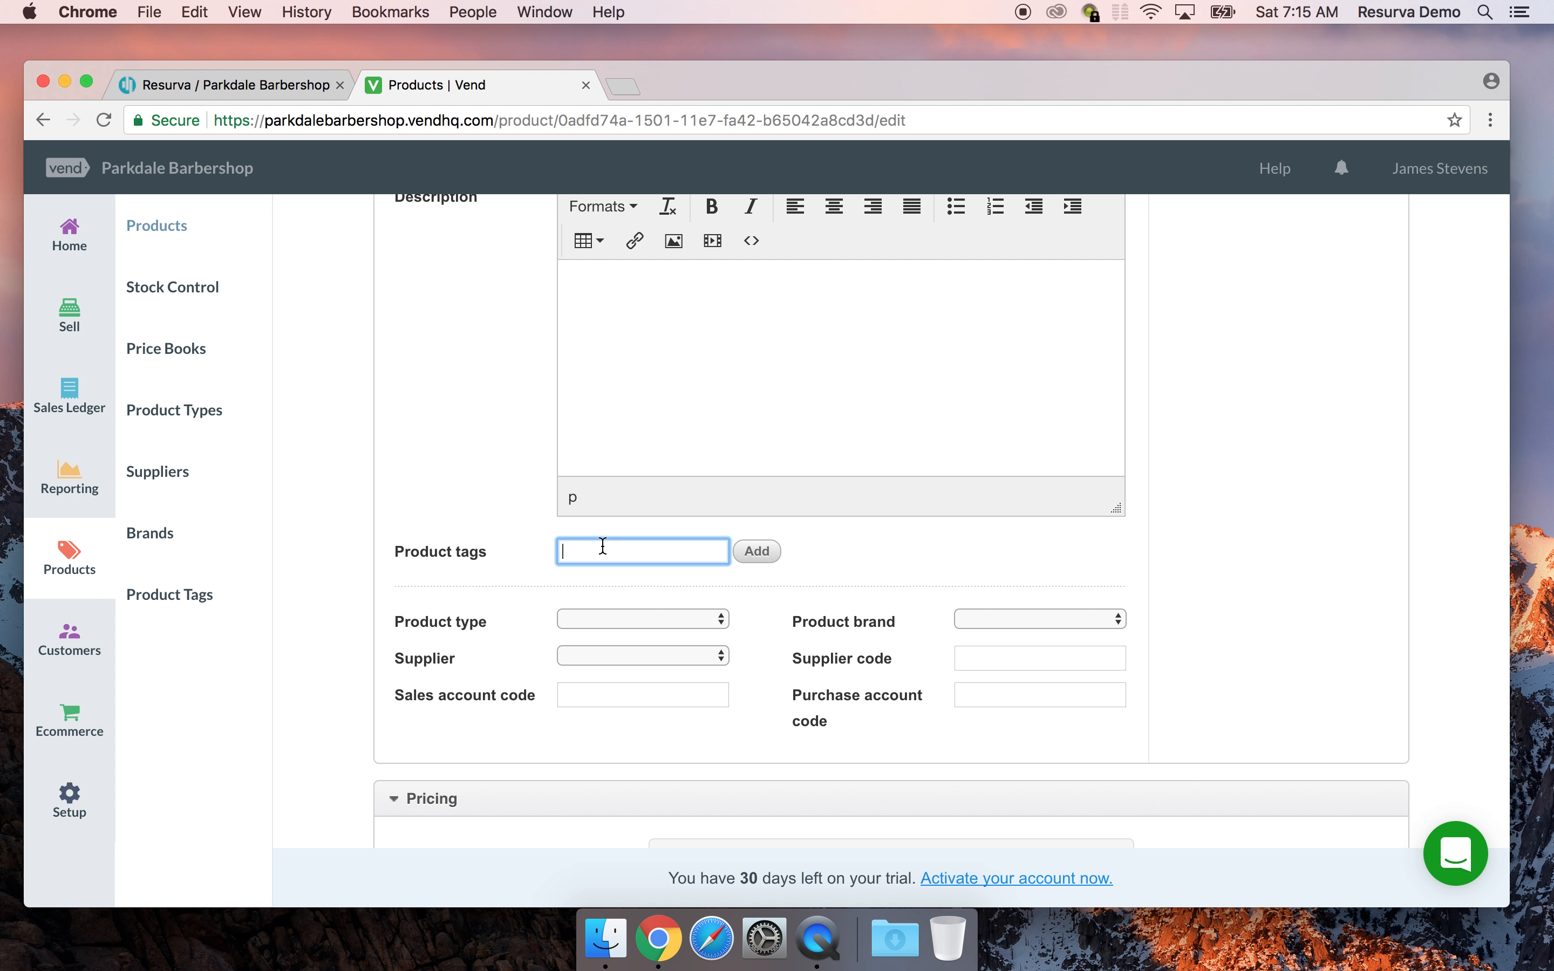
type("haircut")
left_click(748, 549)
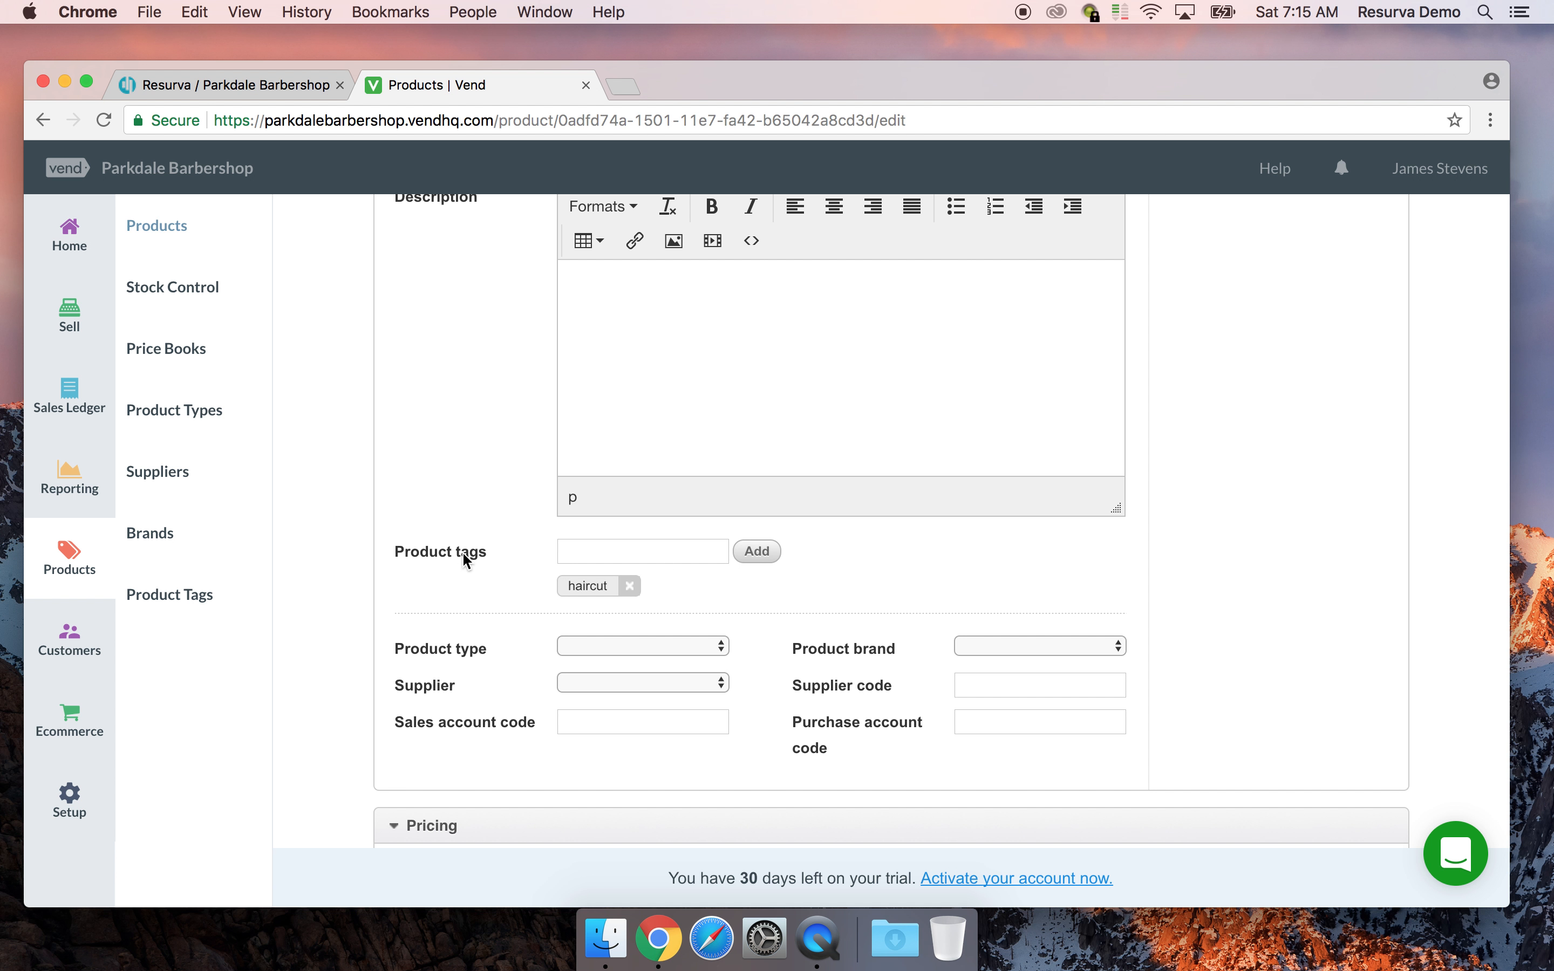
scroll(462, 550, "down", 3)
left_click(650, 542)
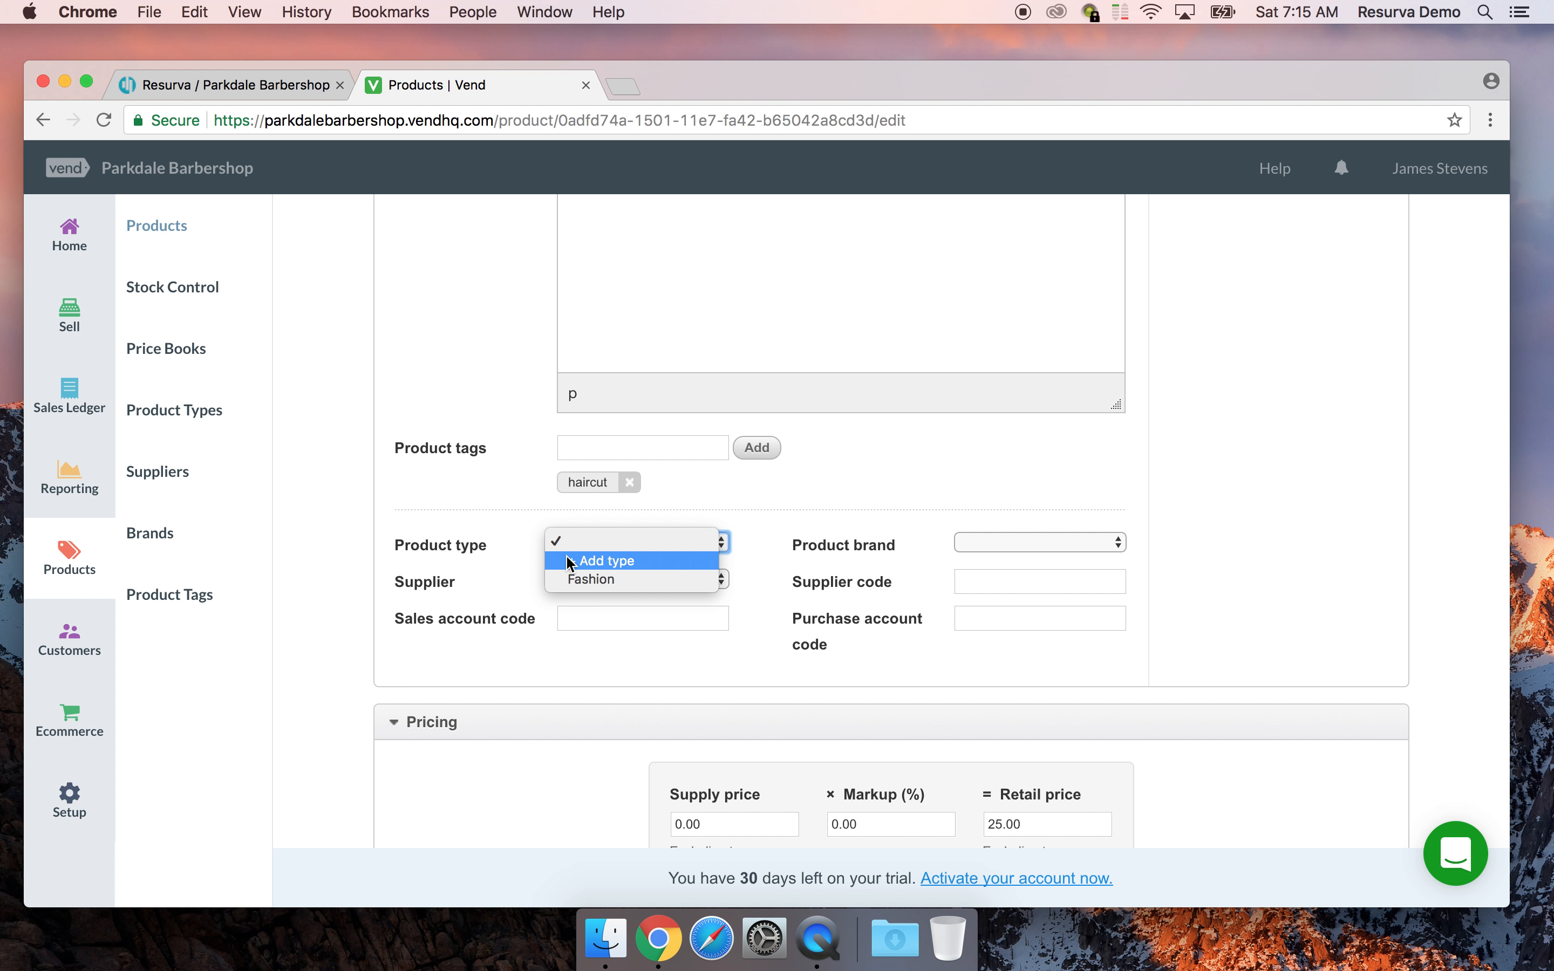
left_click(602, 560)
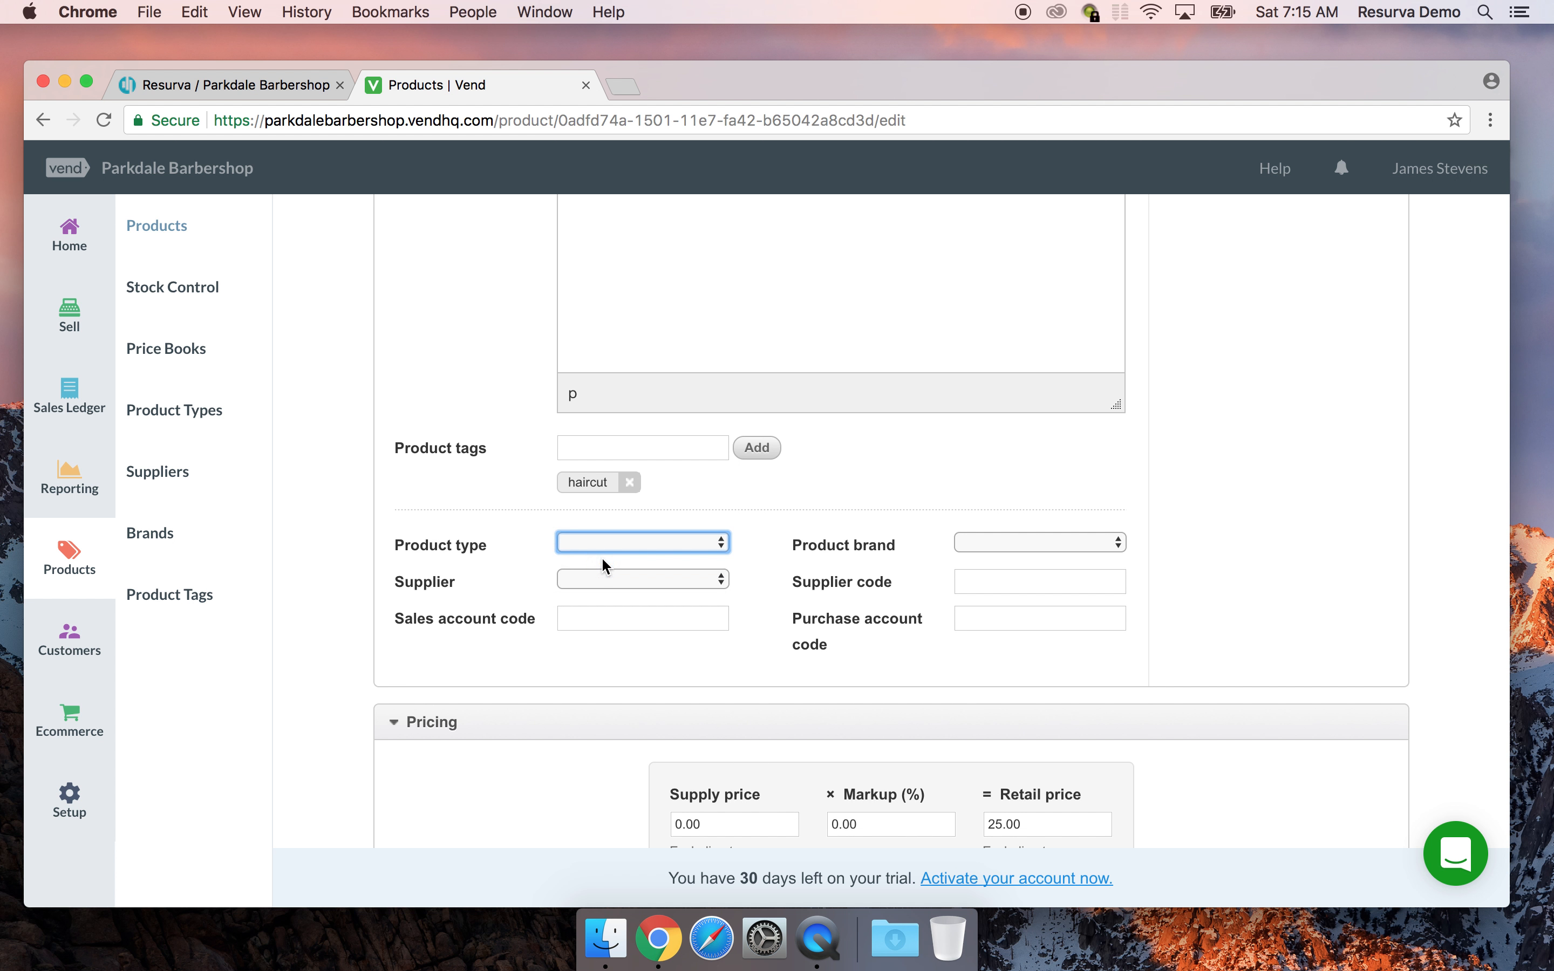
Create the product type 'Service' and apply it to the haircut product
left_click(625, 502)
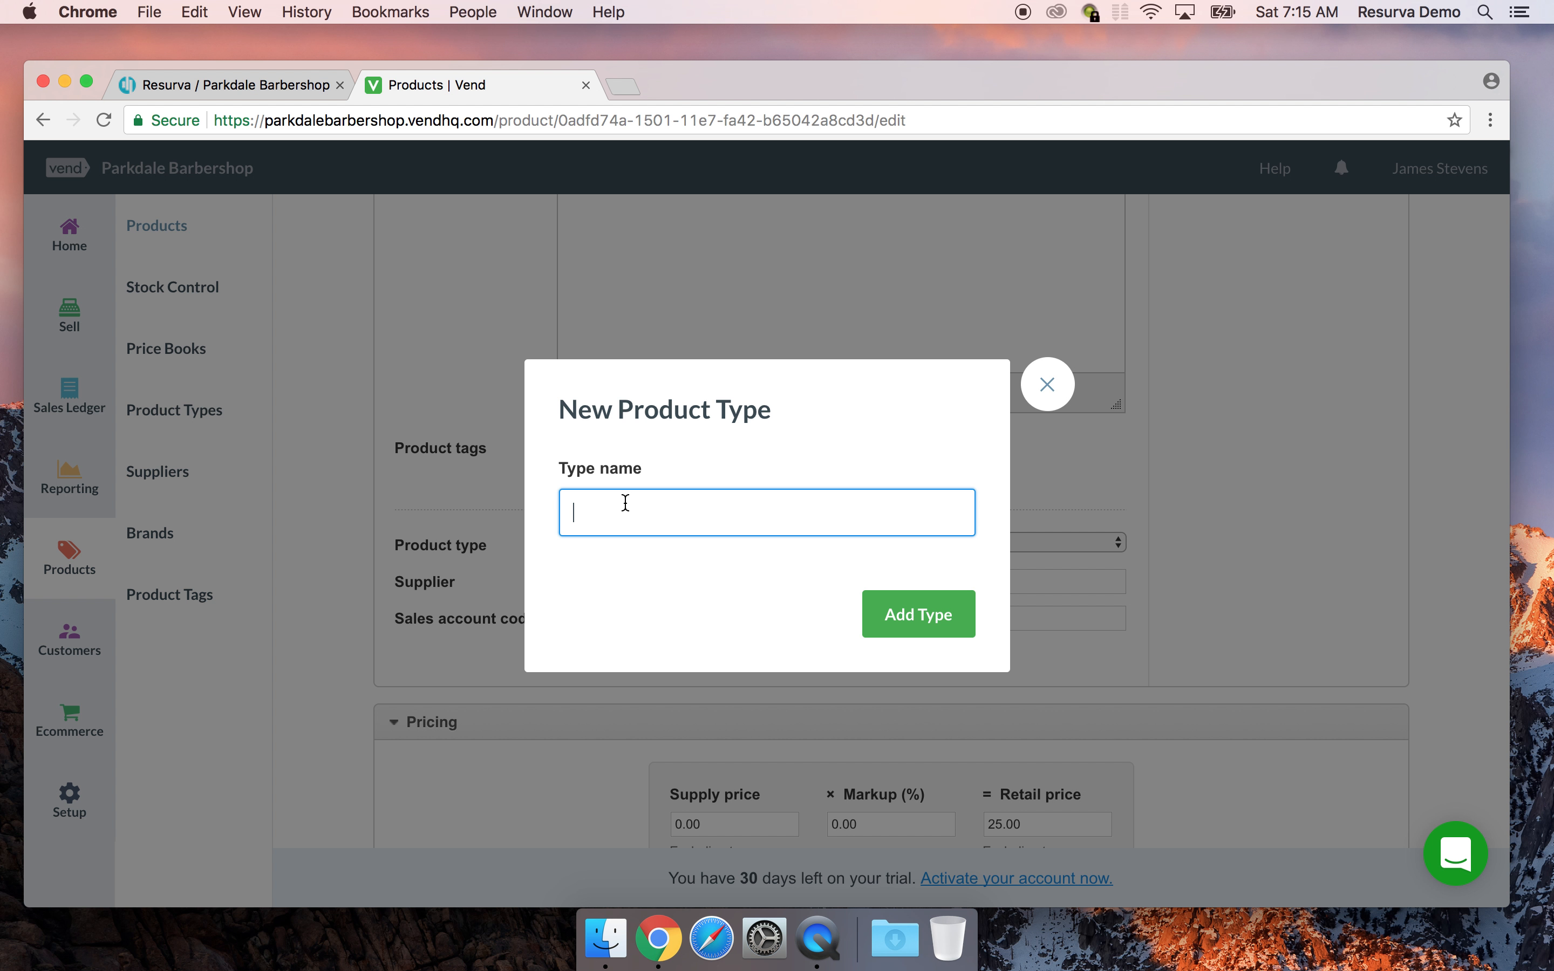
type("Service")
left_click(929, 626)
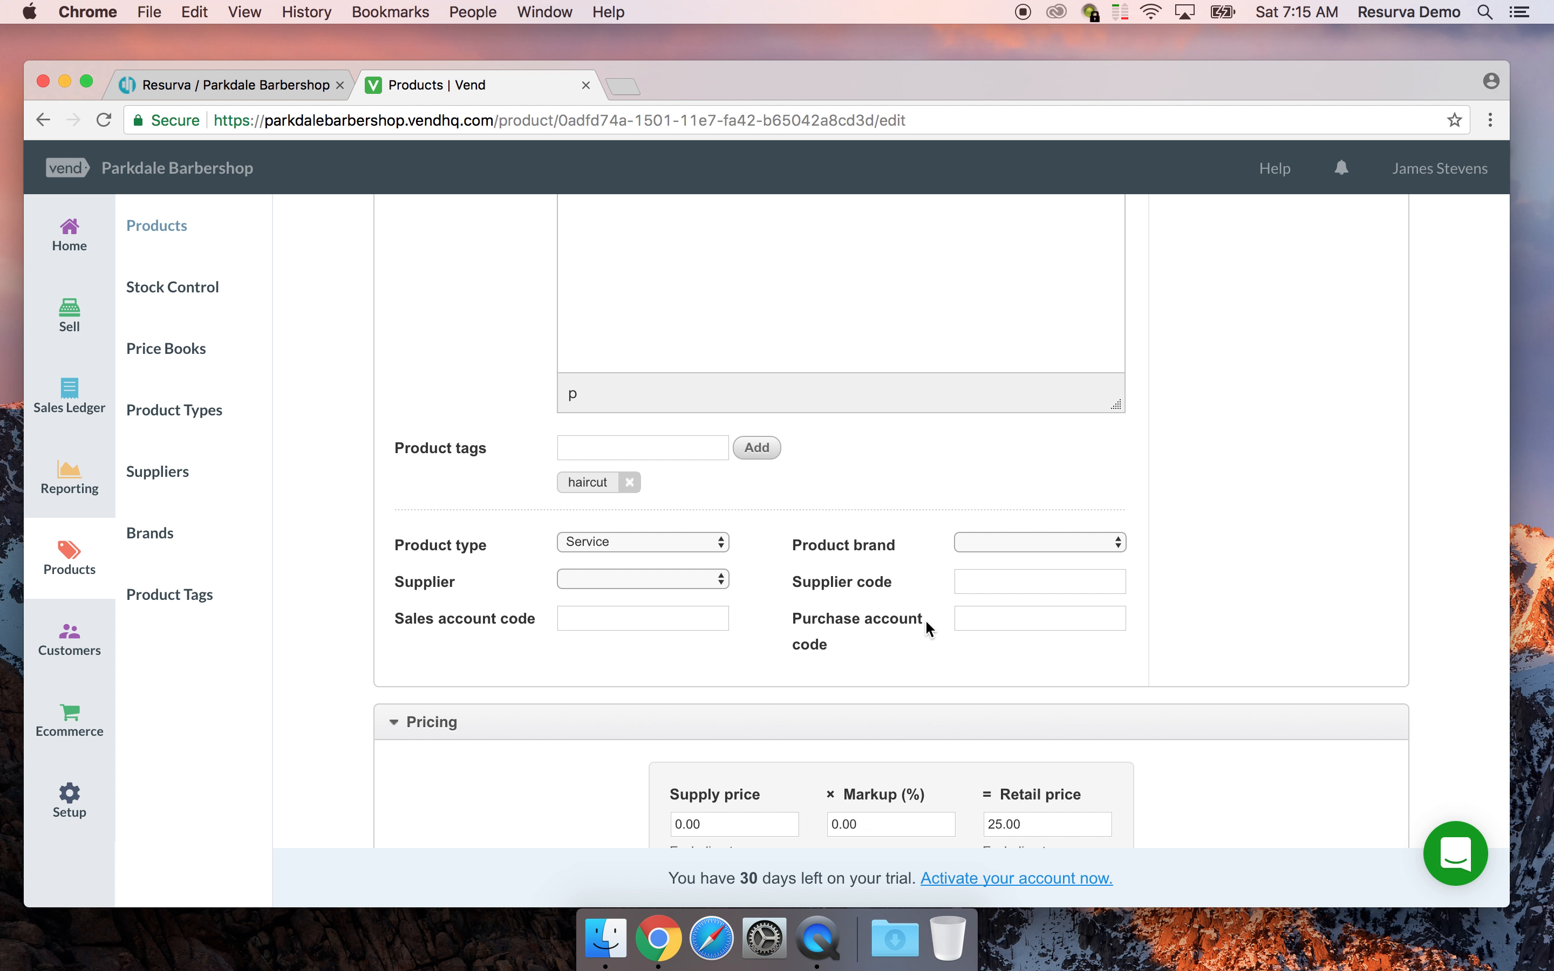
Create a new supplier named after the barber and assign it to the product
left_click(642, 580)
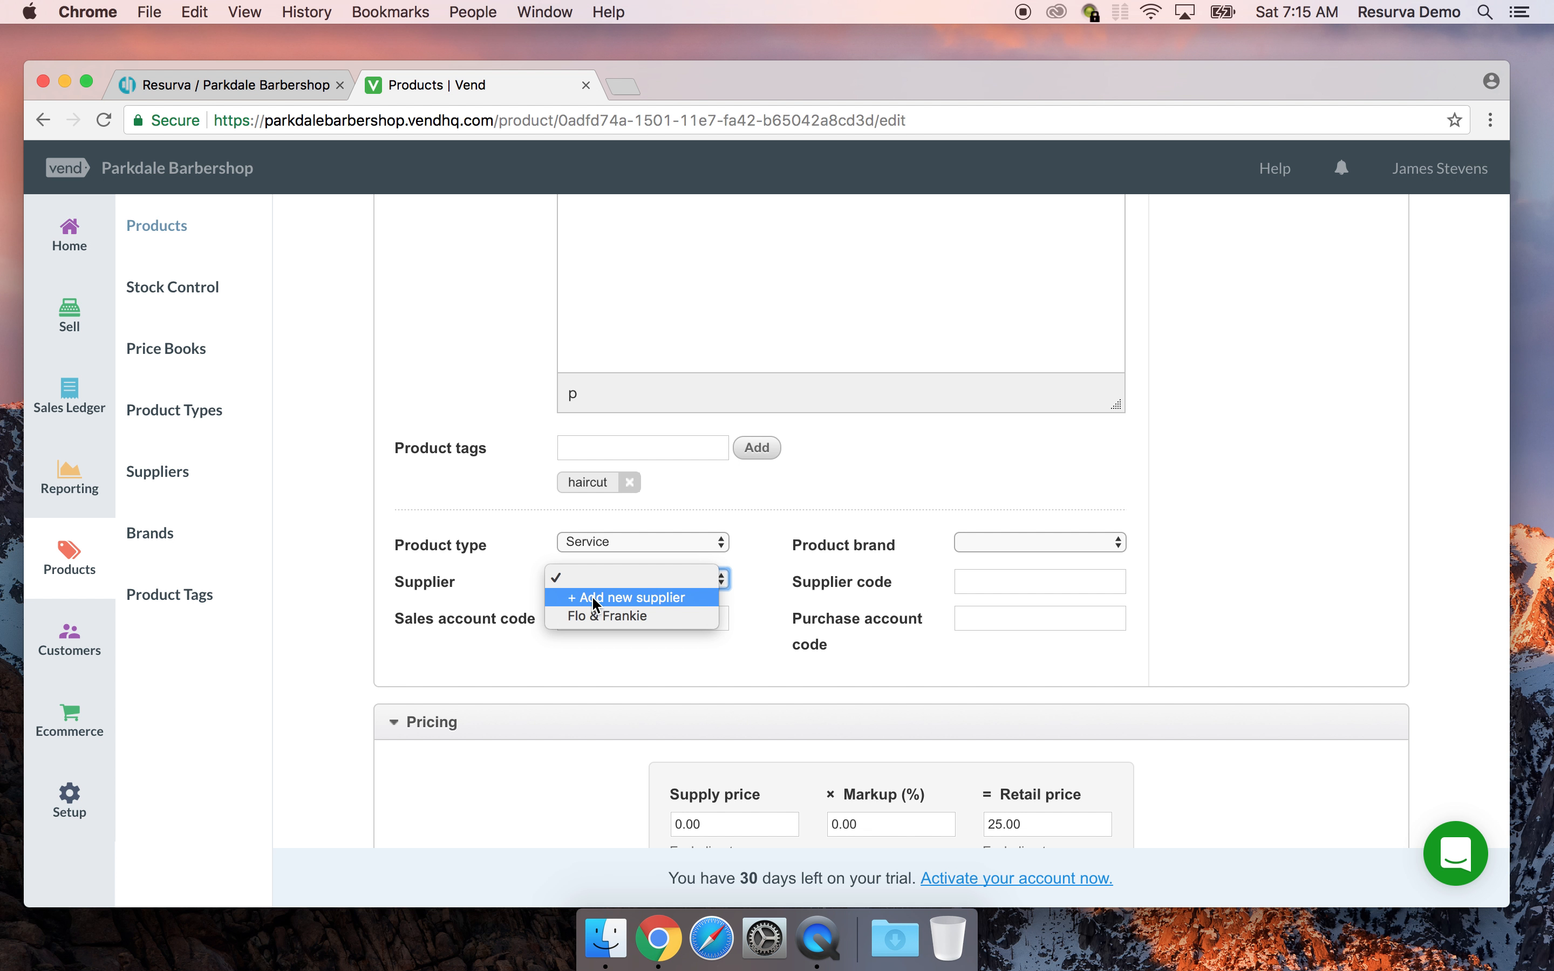
left_click(621, 596)
left_click(759, 419)
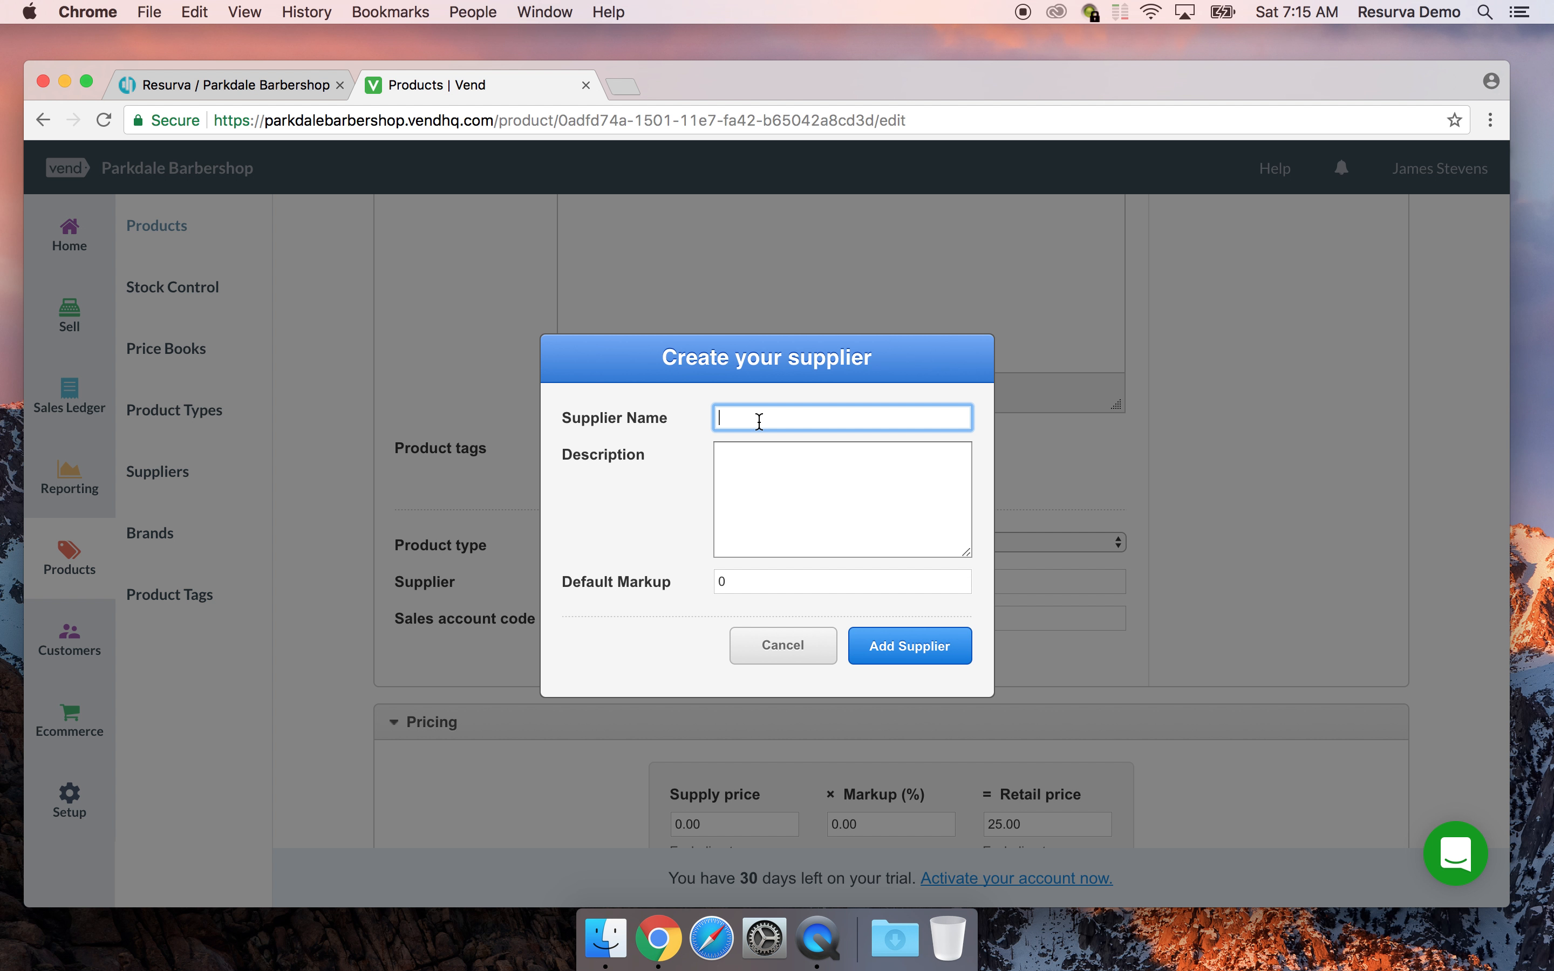
type("Dez Cadena")
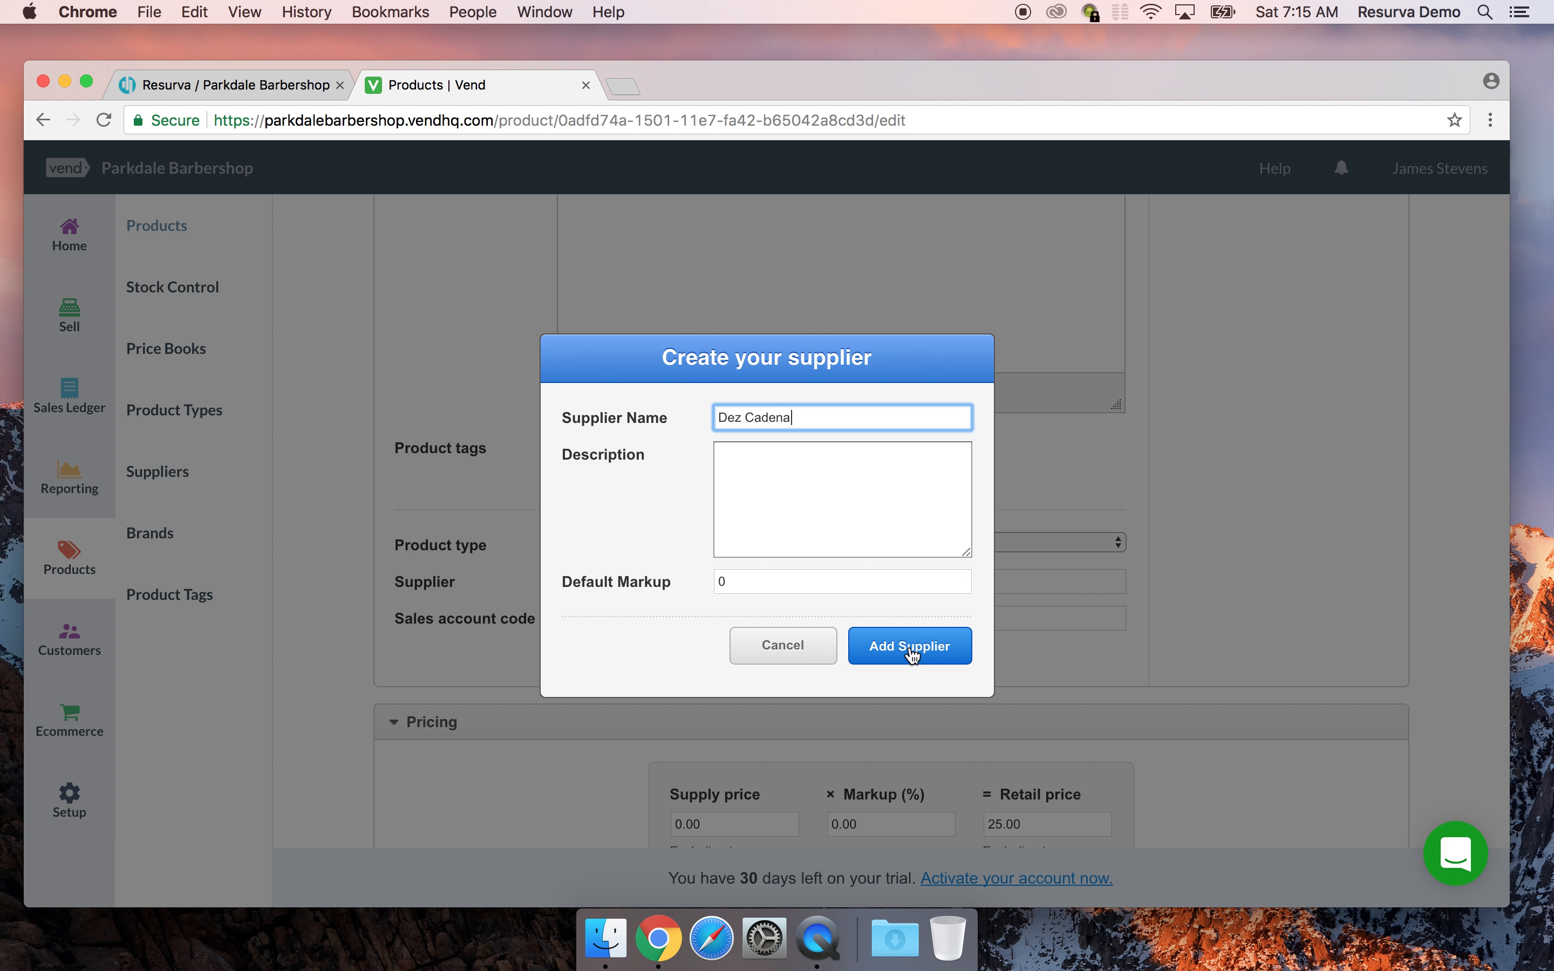
left_click(912, 650)
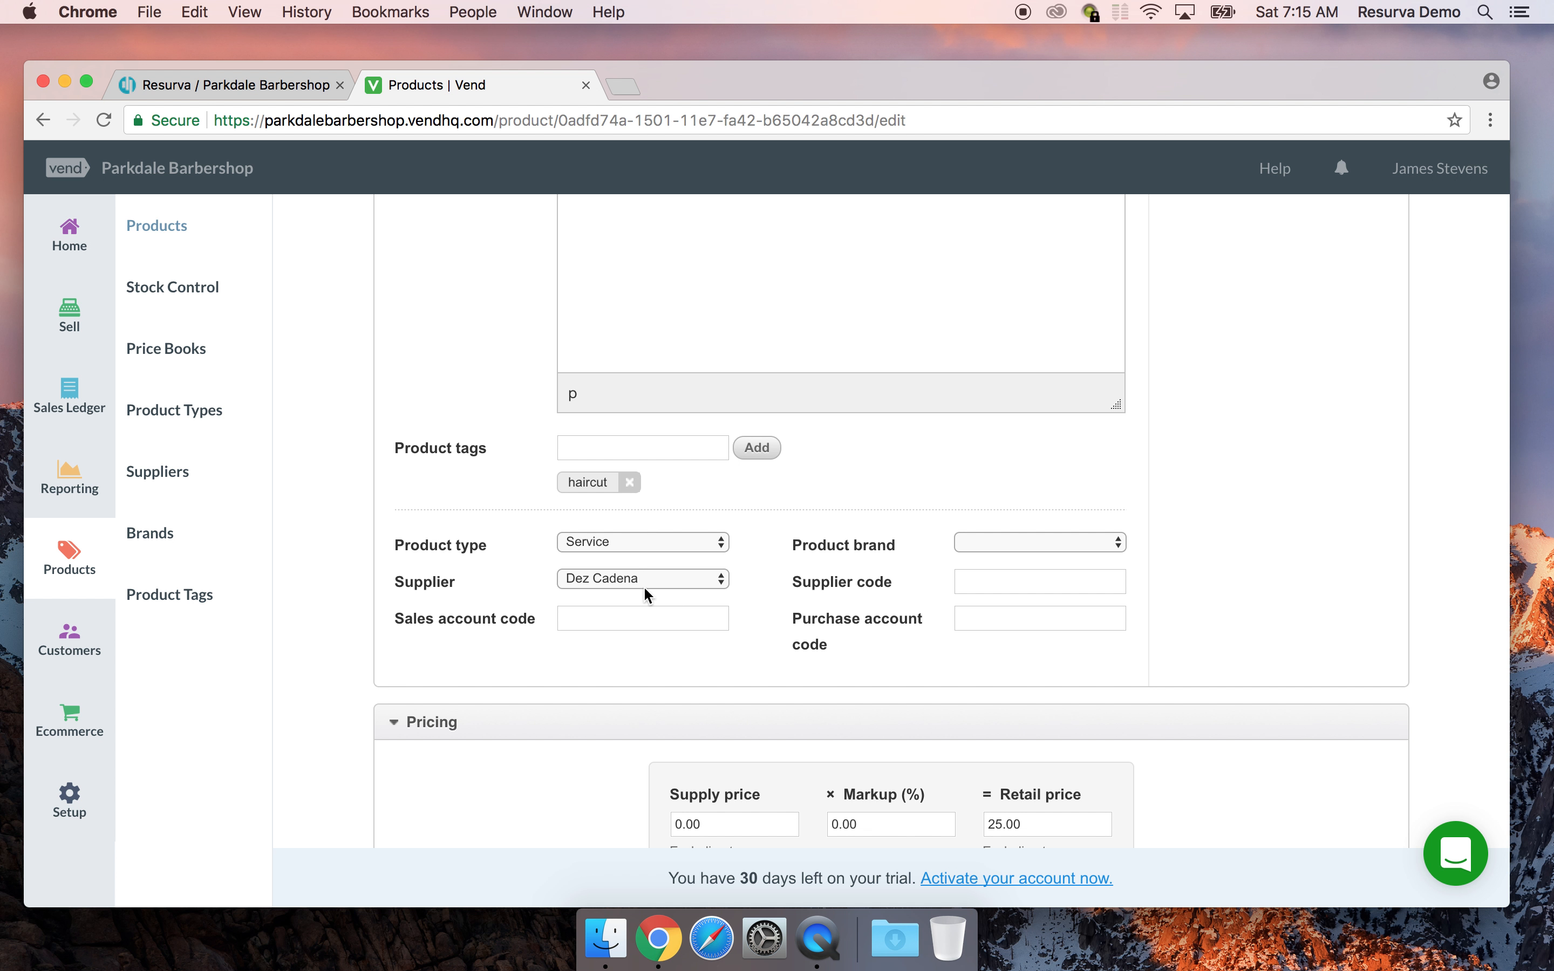
left_click(583, 624)
Create the brand 'PB Service' and assign it to the product
left_click(1013, 543)
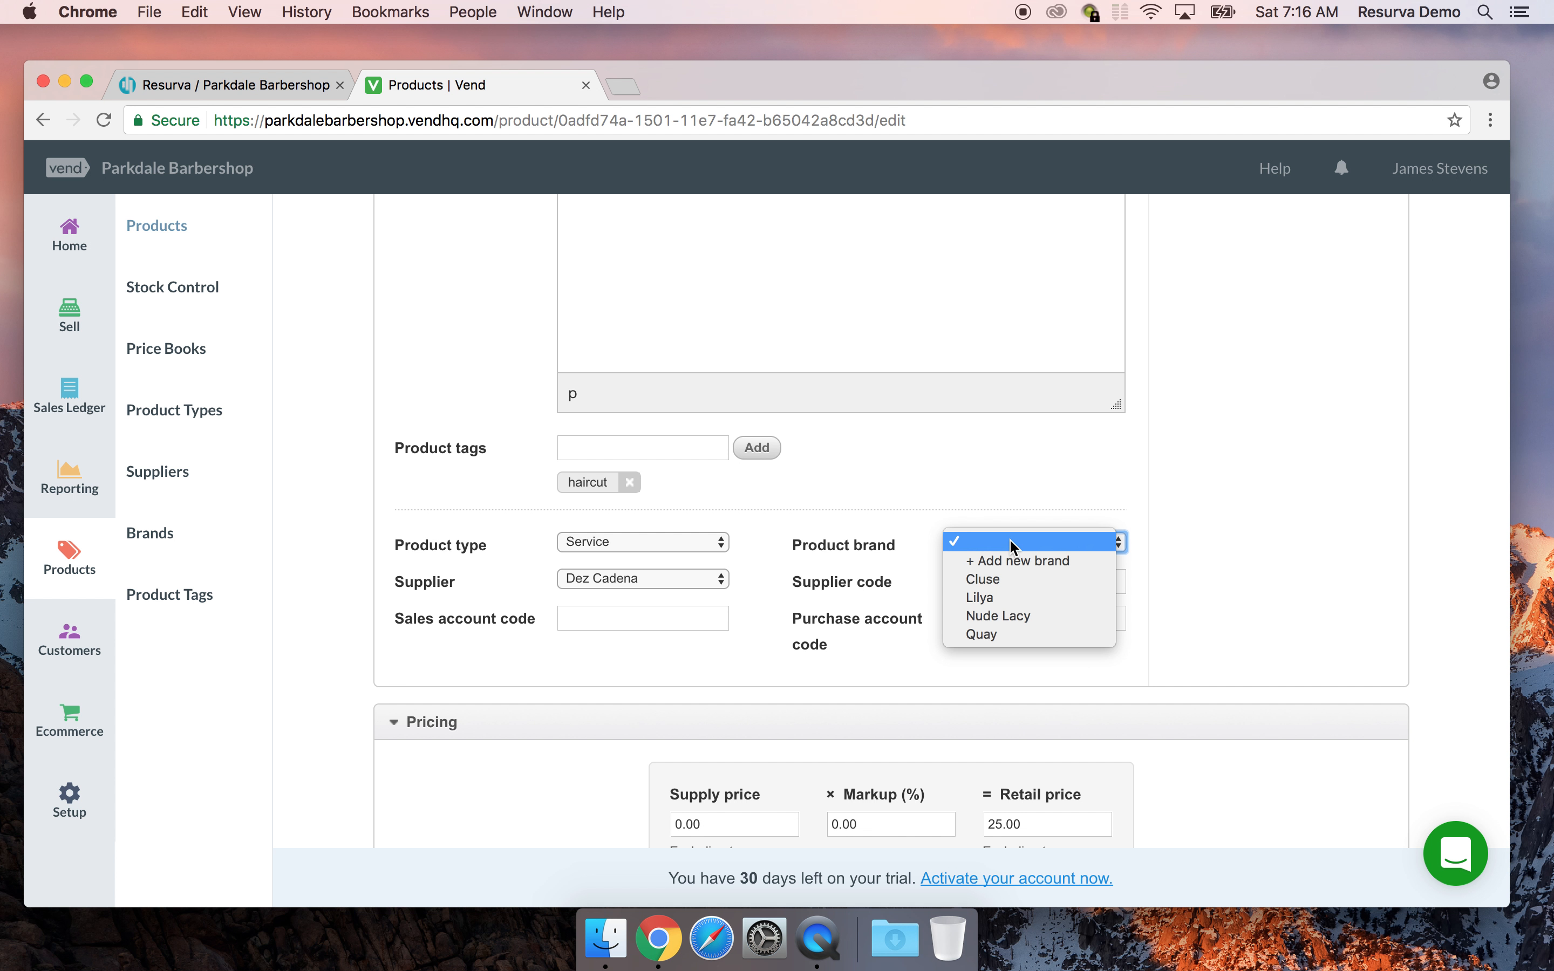
left_click(1010, 560)
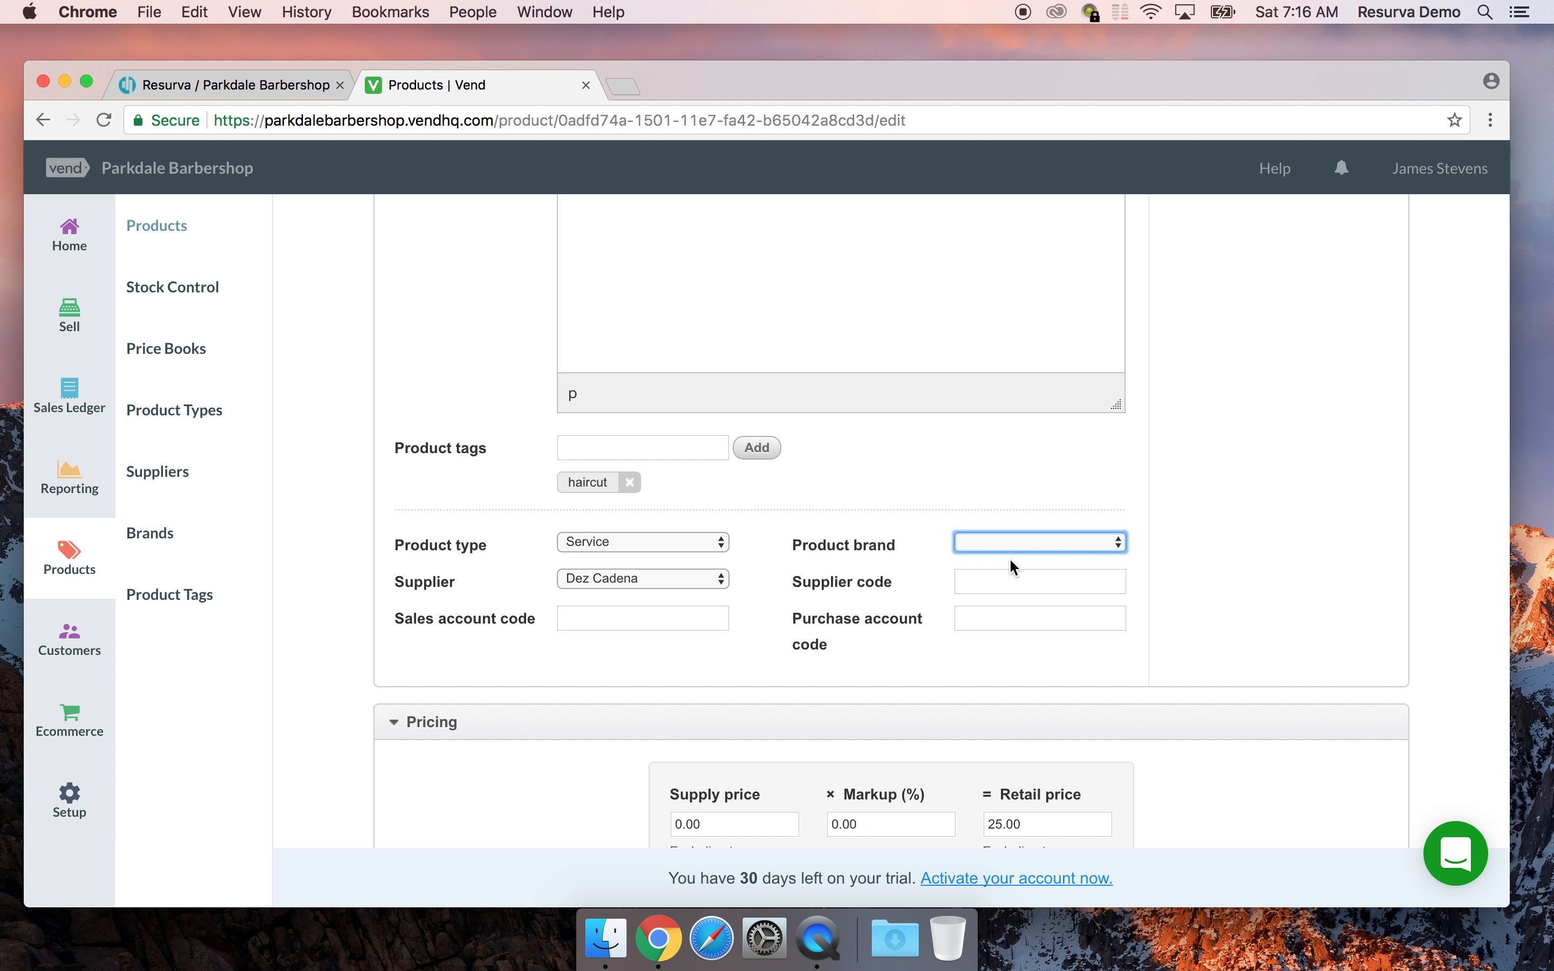
left_click(649, 430)
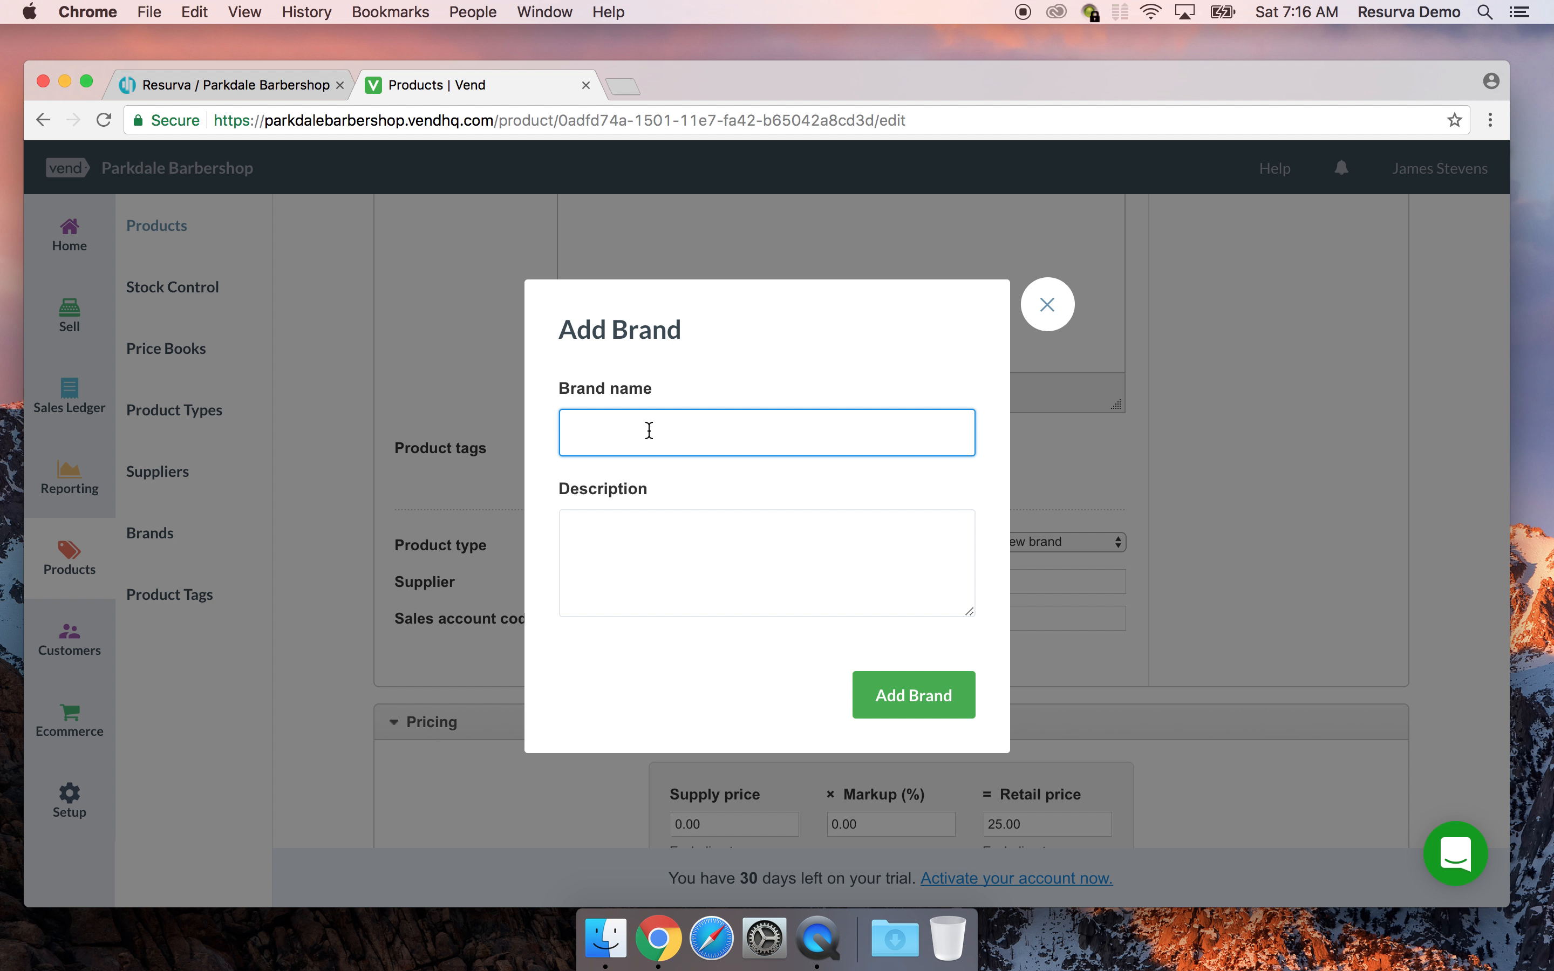
type("PB Service")
left_click(952, 695)
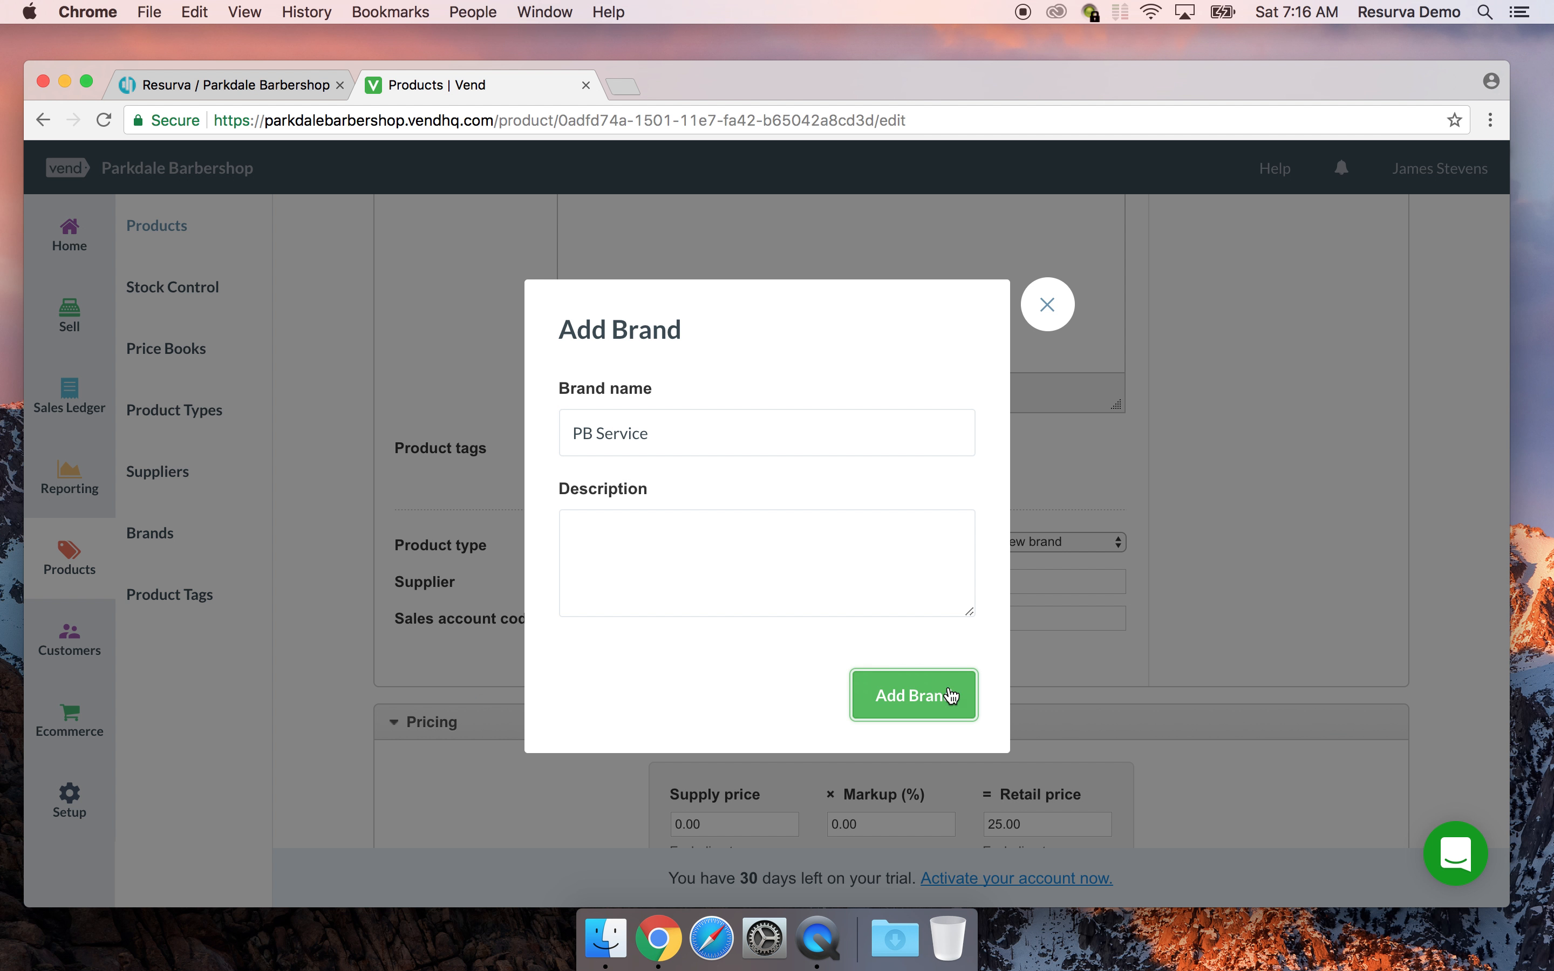
scroll(1207, 527, "down", 3)
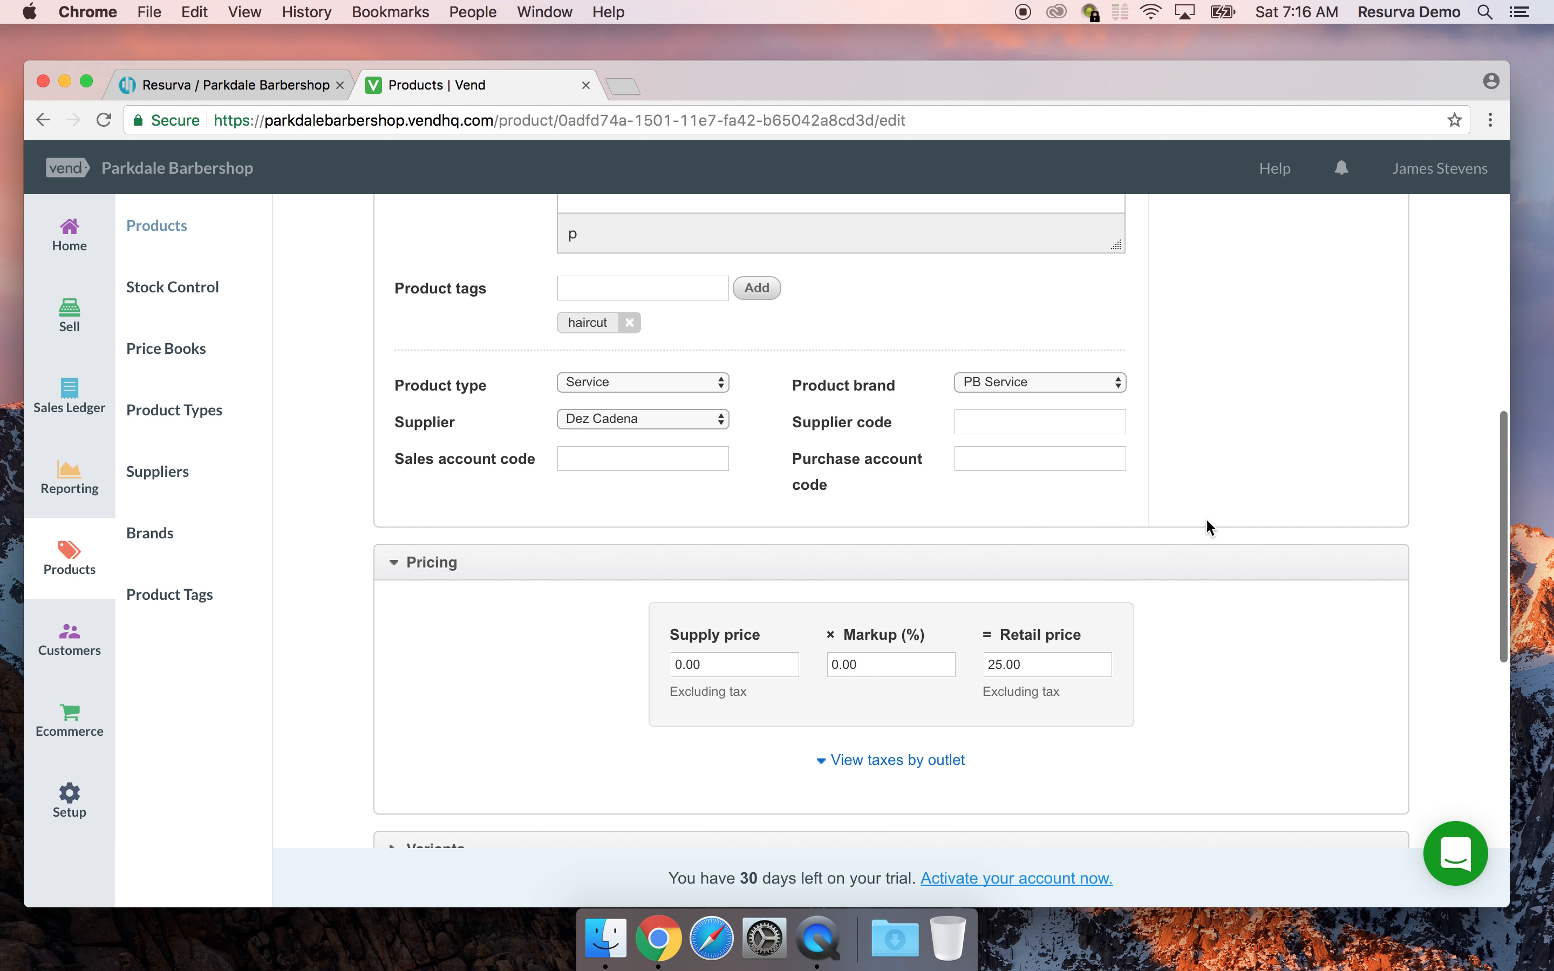
Set the haircut's supply price to 12.50, giving a 100% markup
left_click(970, 418)
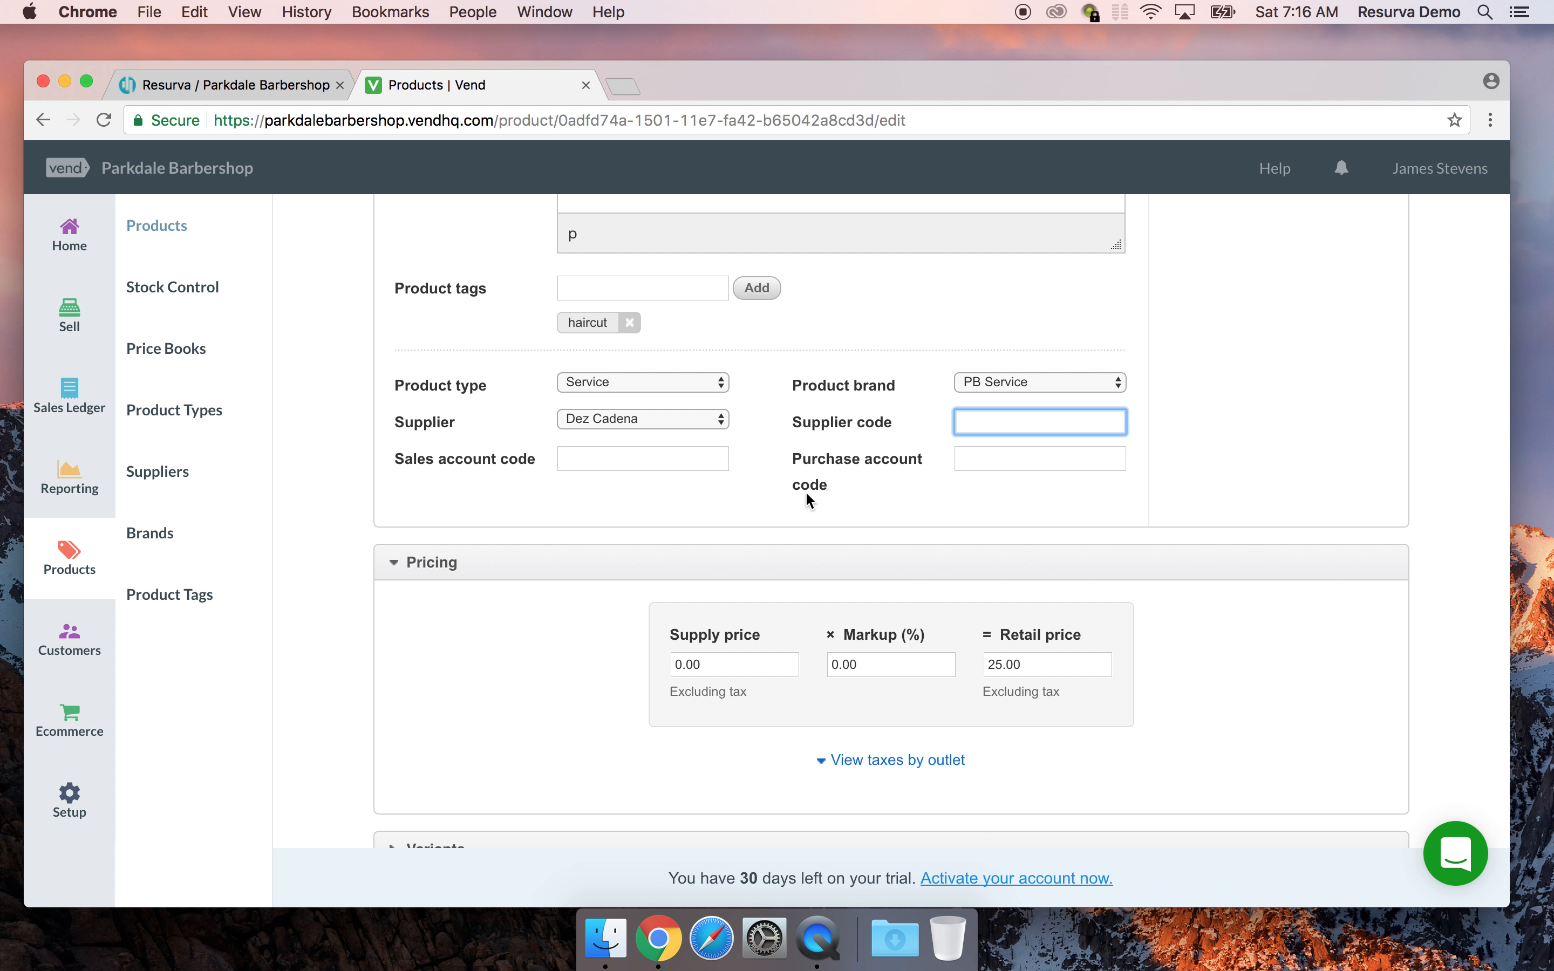
left_click(976, 459)
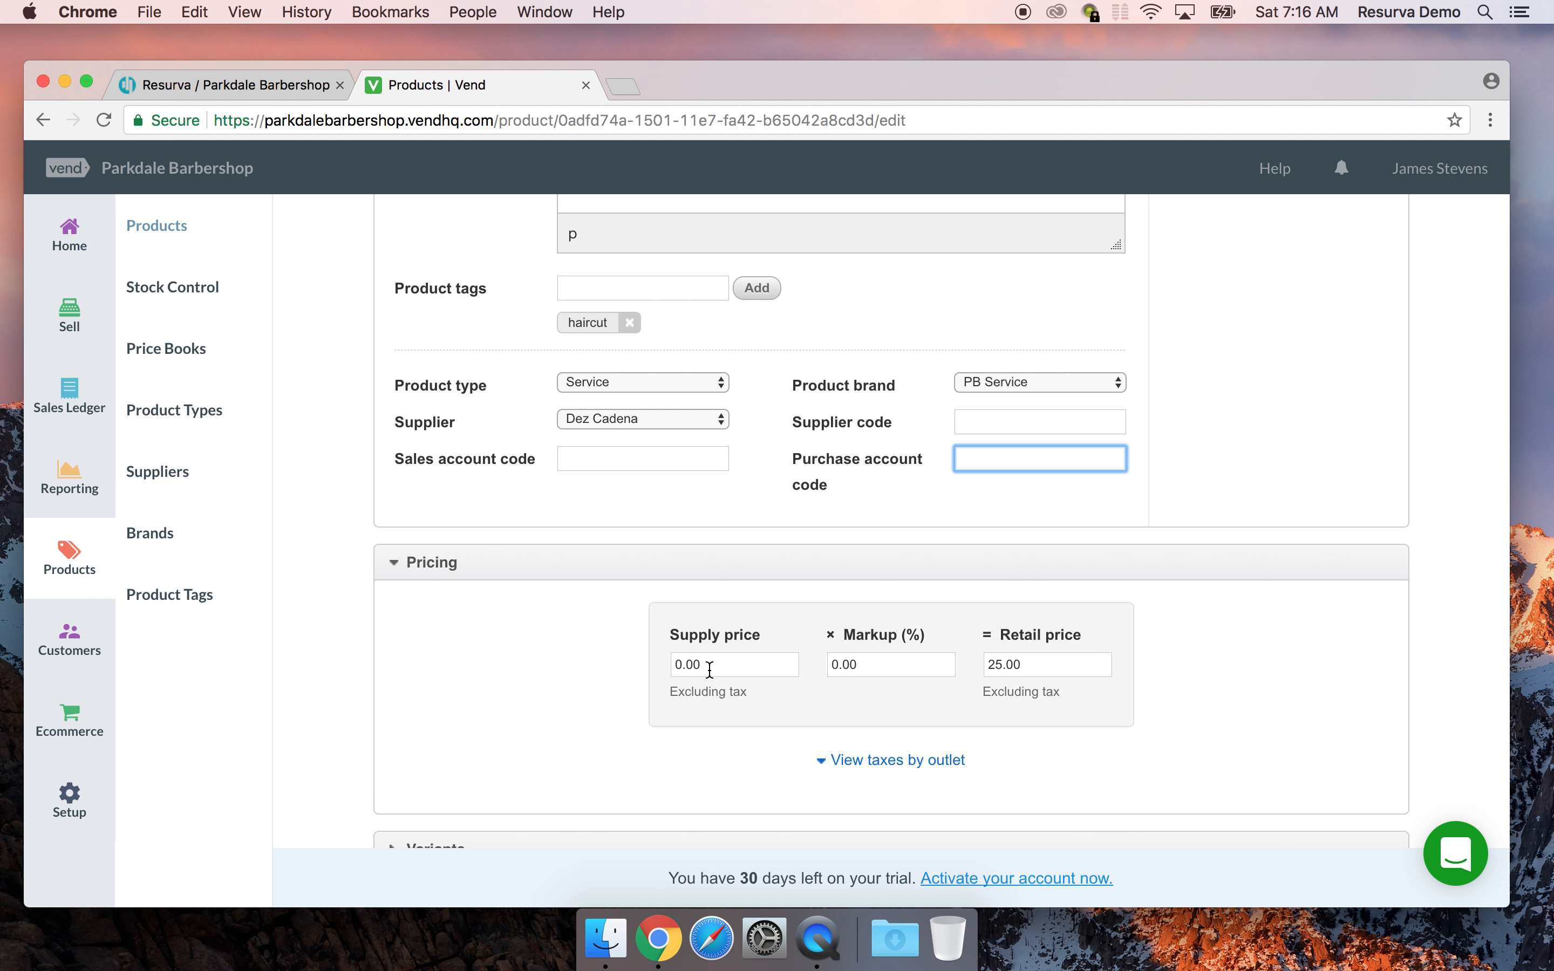
left_click(742, 672)
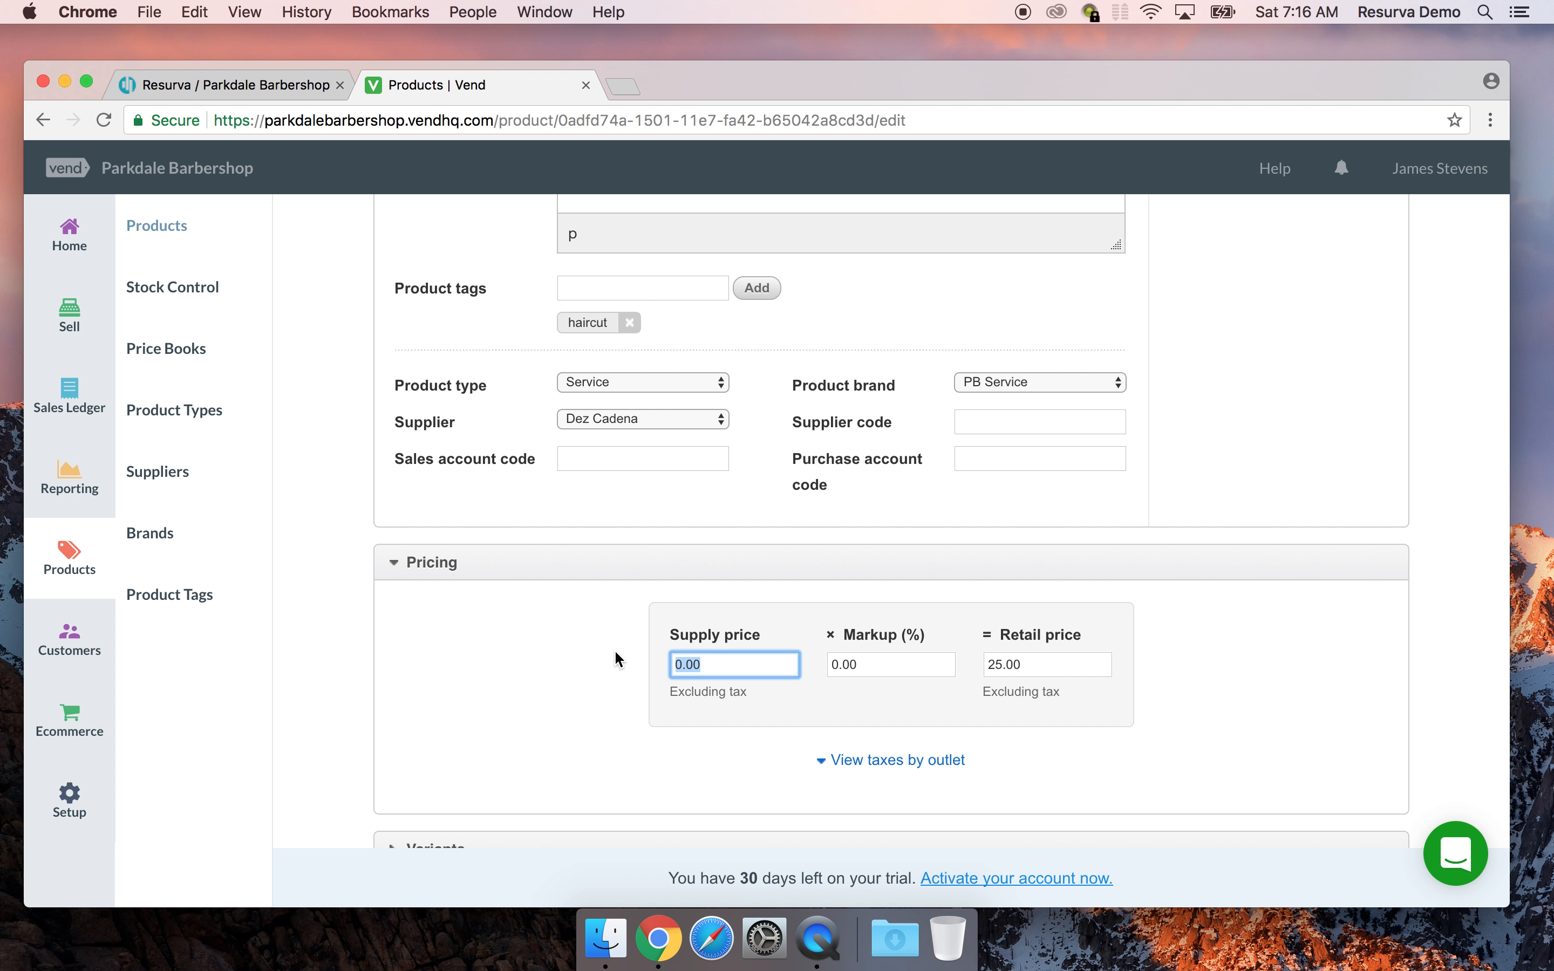
type("12.50")
scroll(516, 648, "down", 1)
scroll(518, 644, "down", 10)
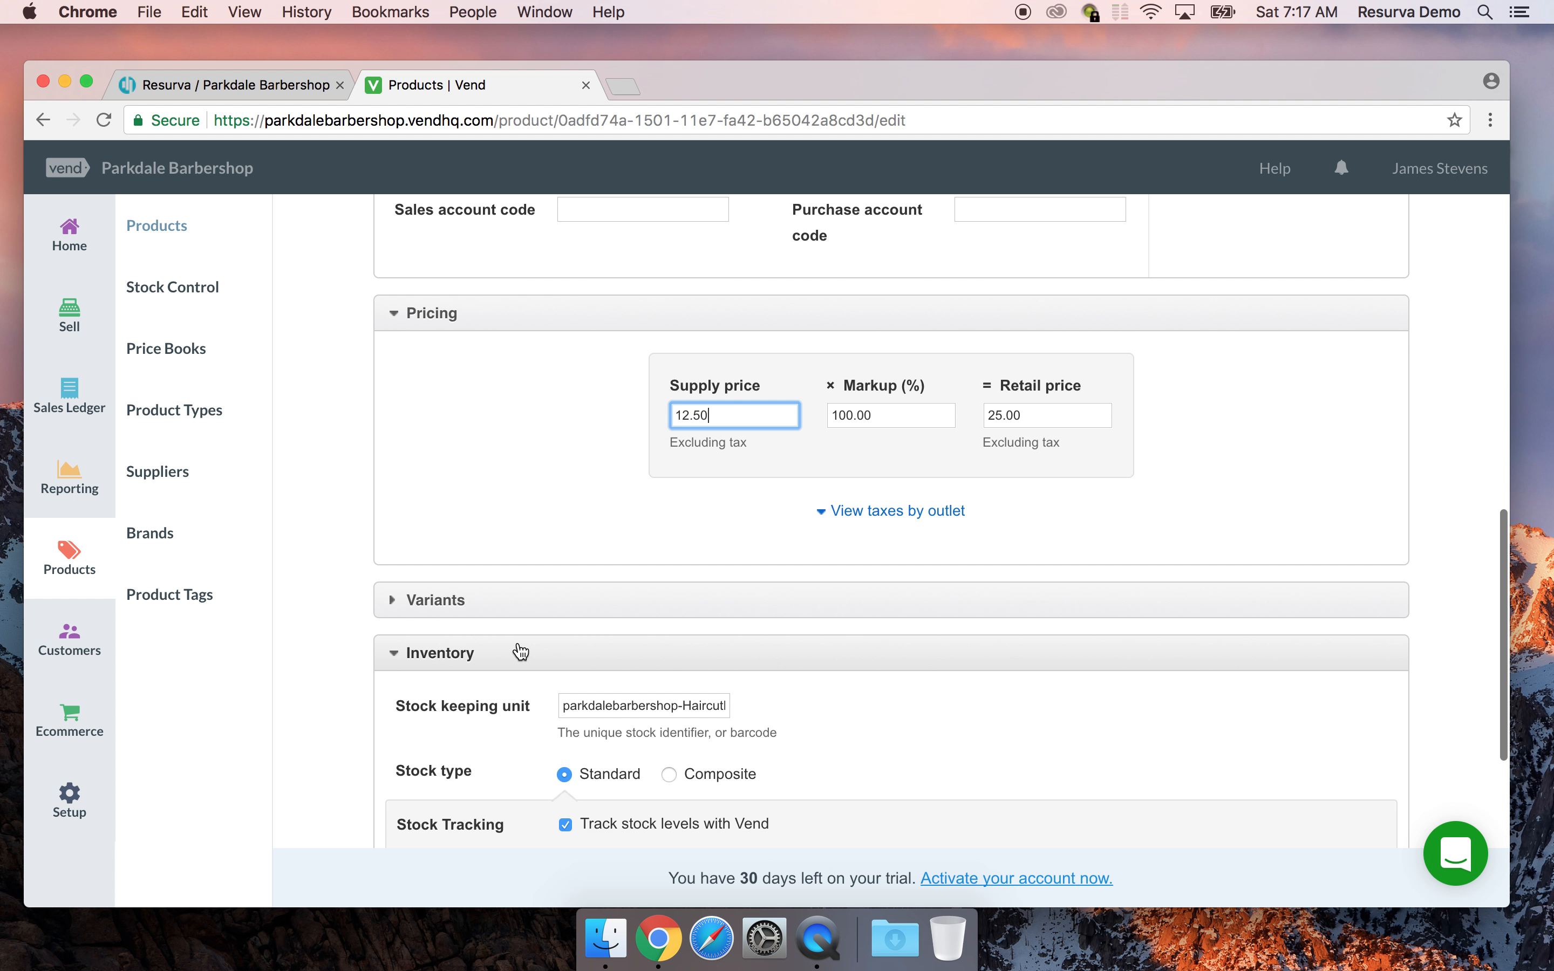
Turn off stock tracking for the haircut product and save it
left_click(389, 489)
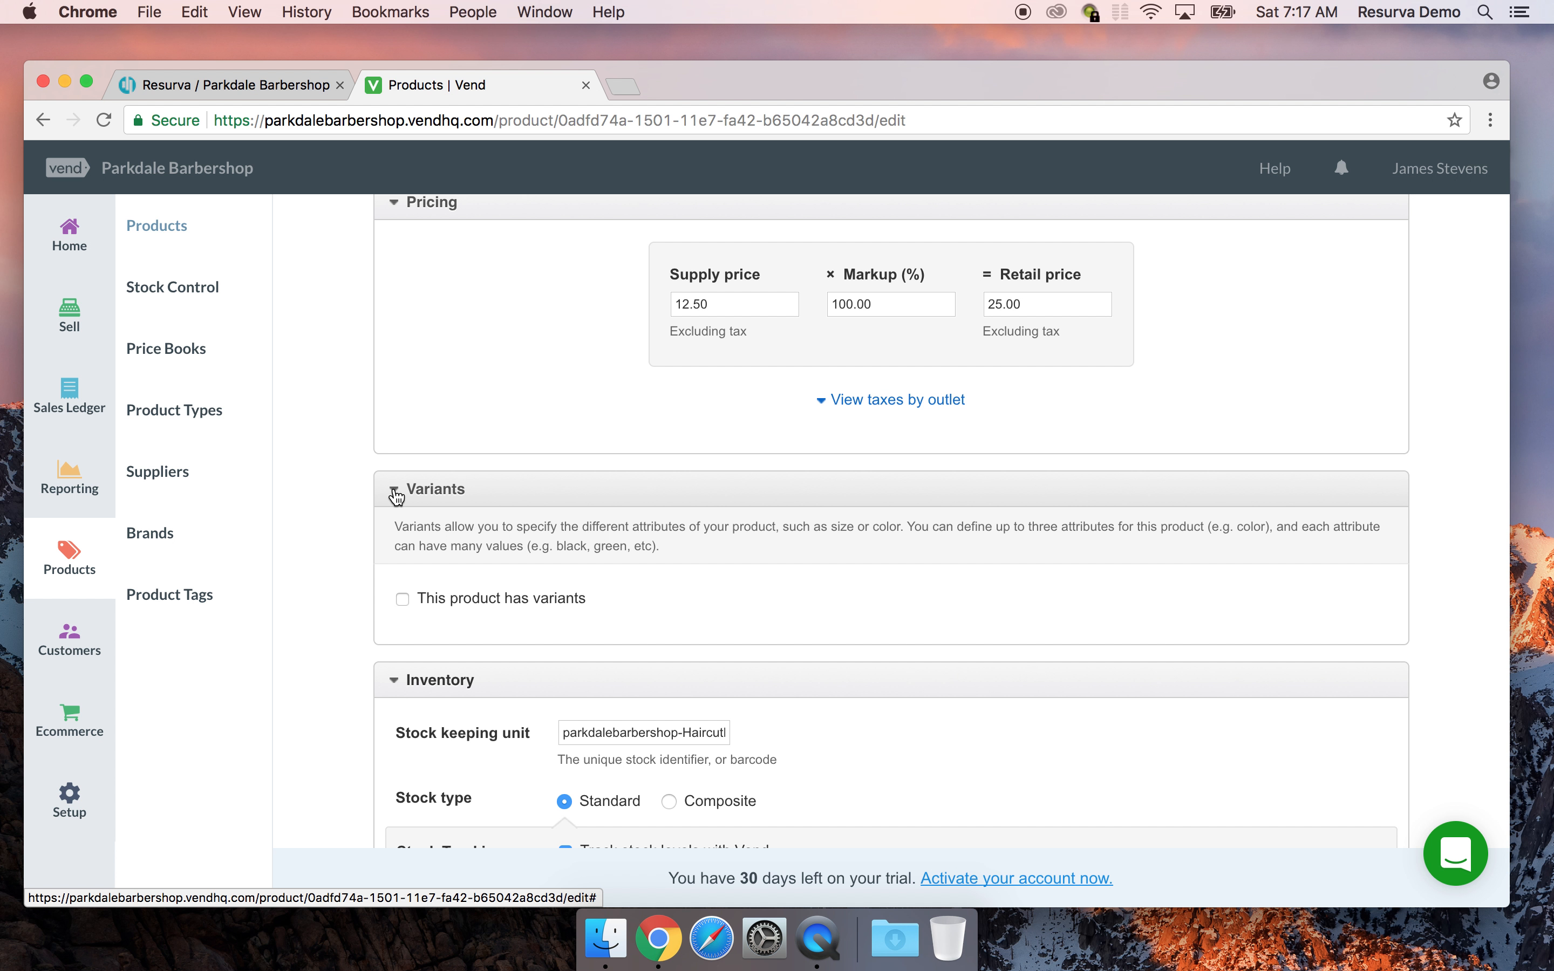
left_click(396, 496)
scroll(371, 638, "down", 1)
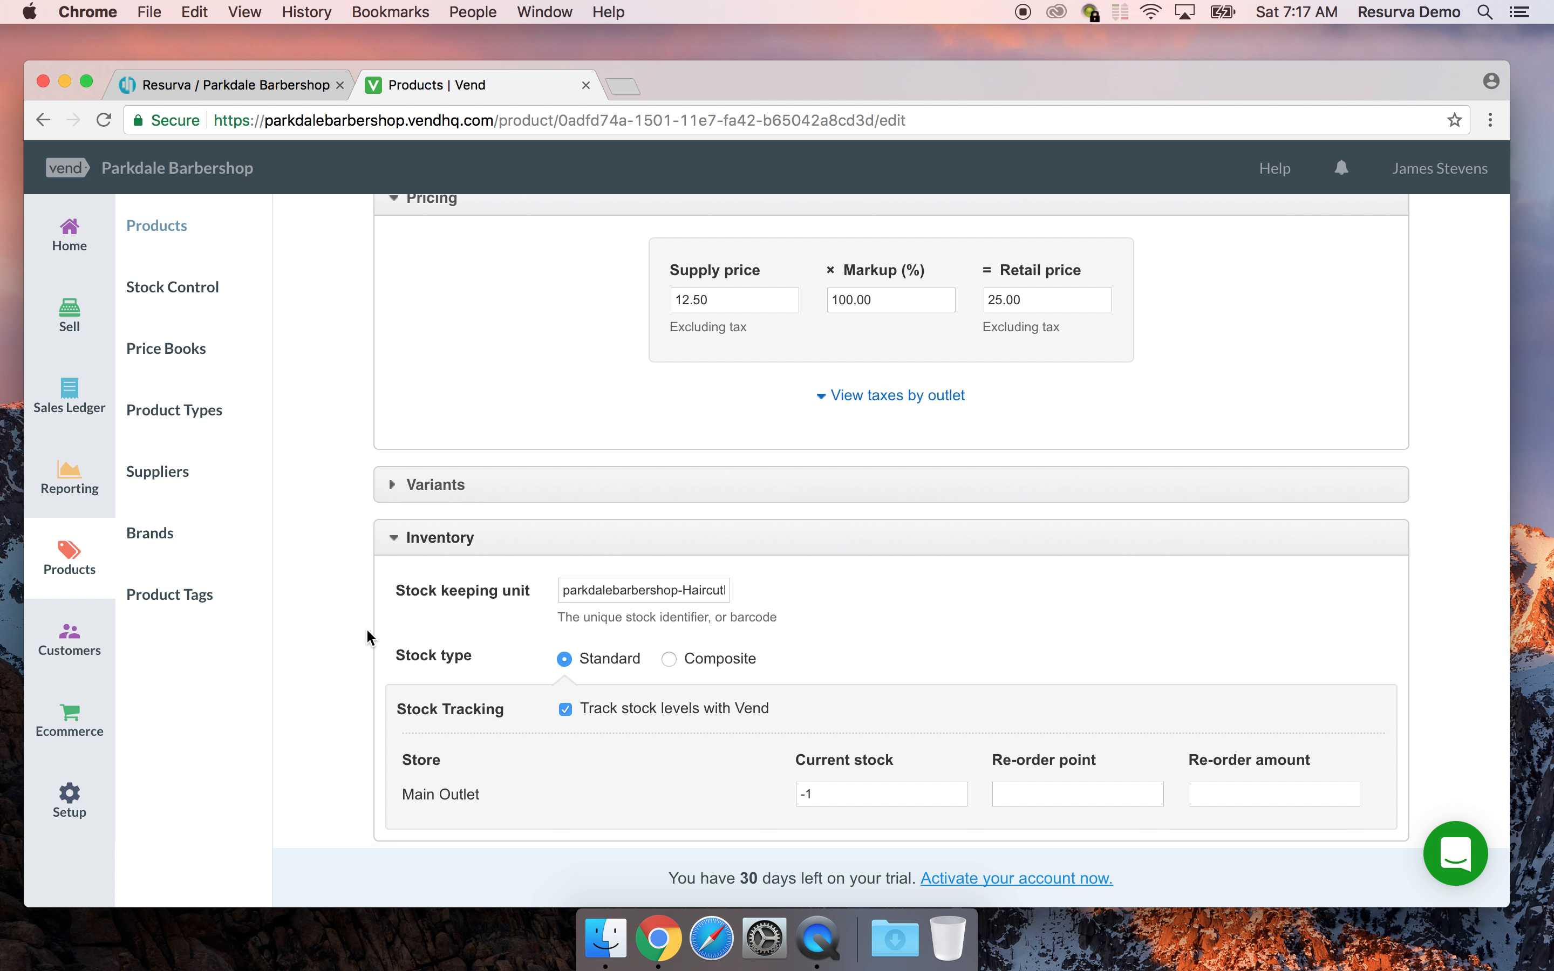
scroll(371, 638, "down", 3)
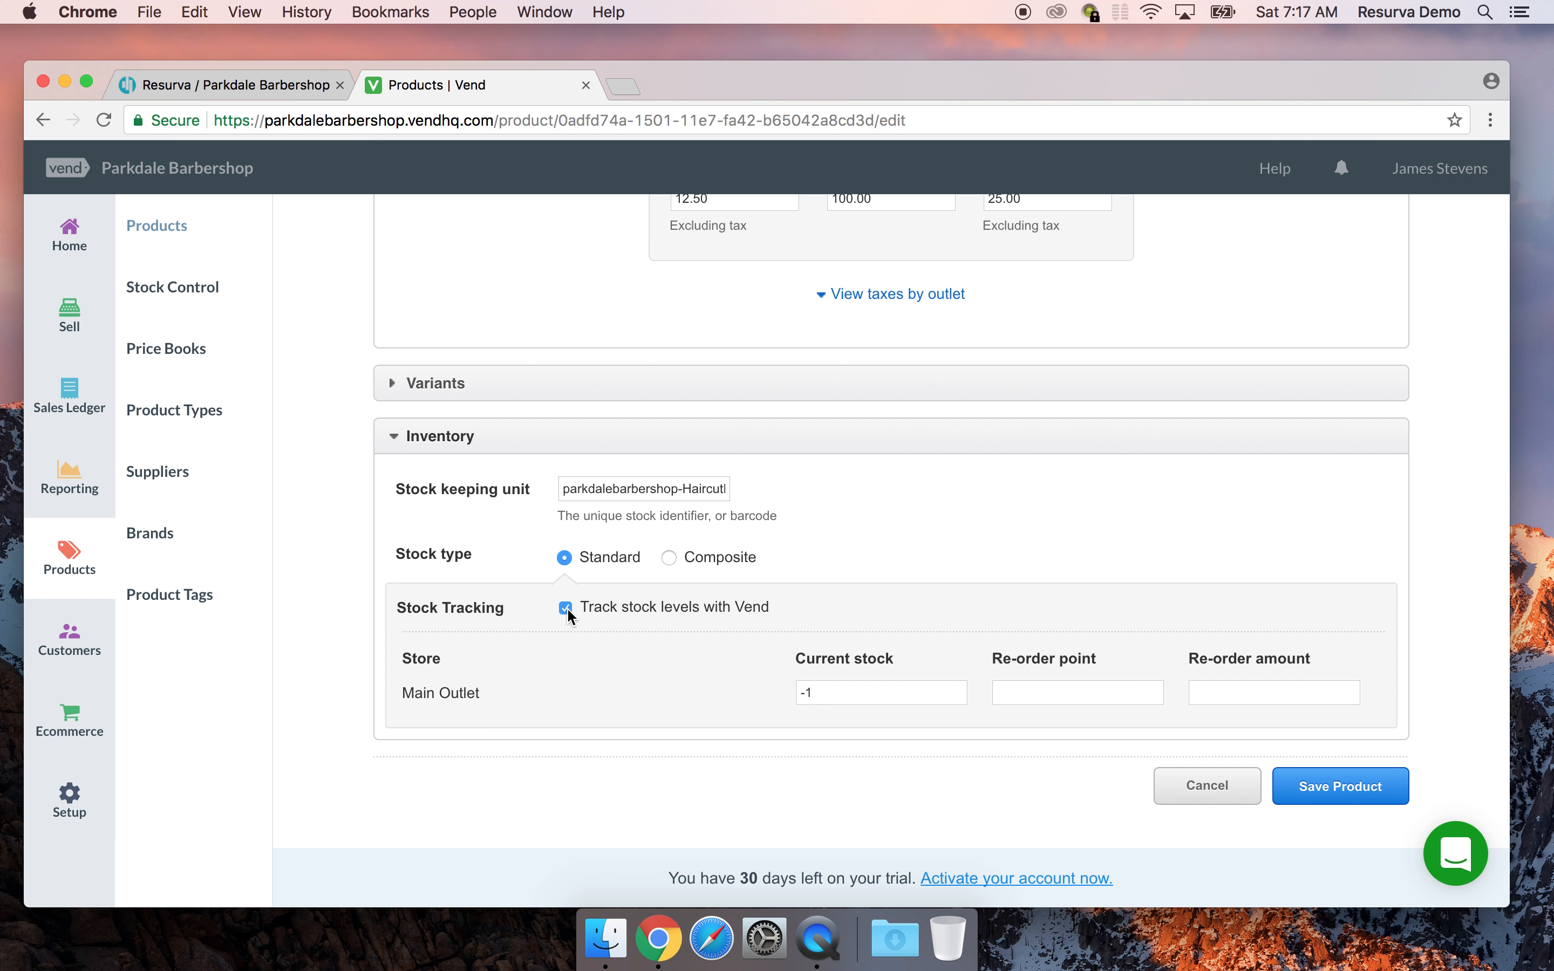
left_click(565, 607)
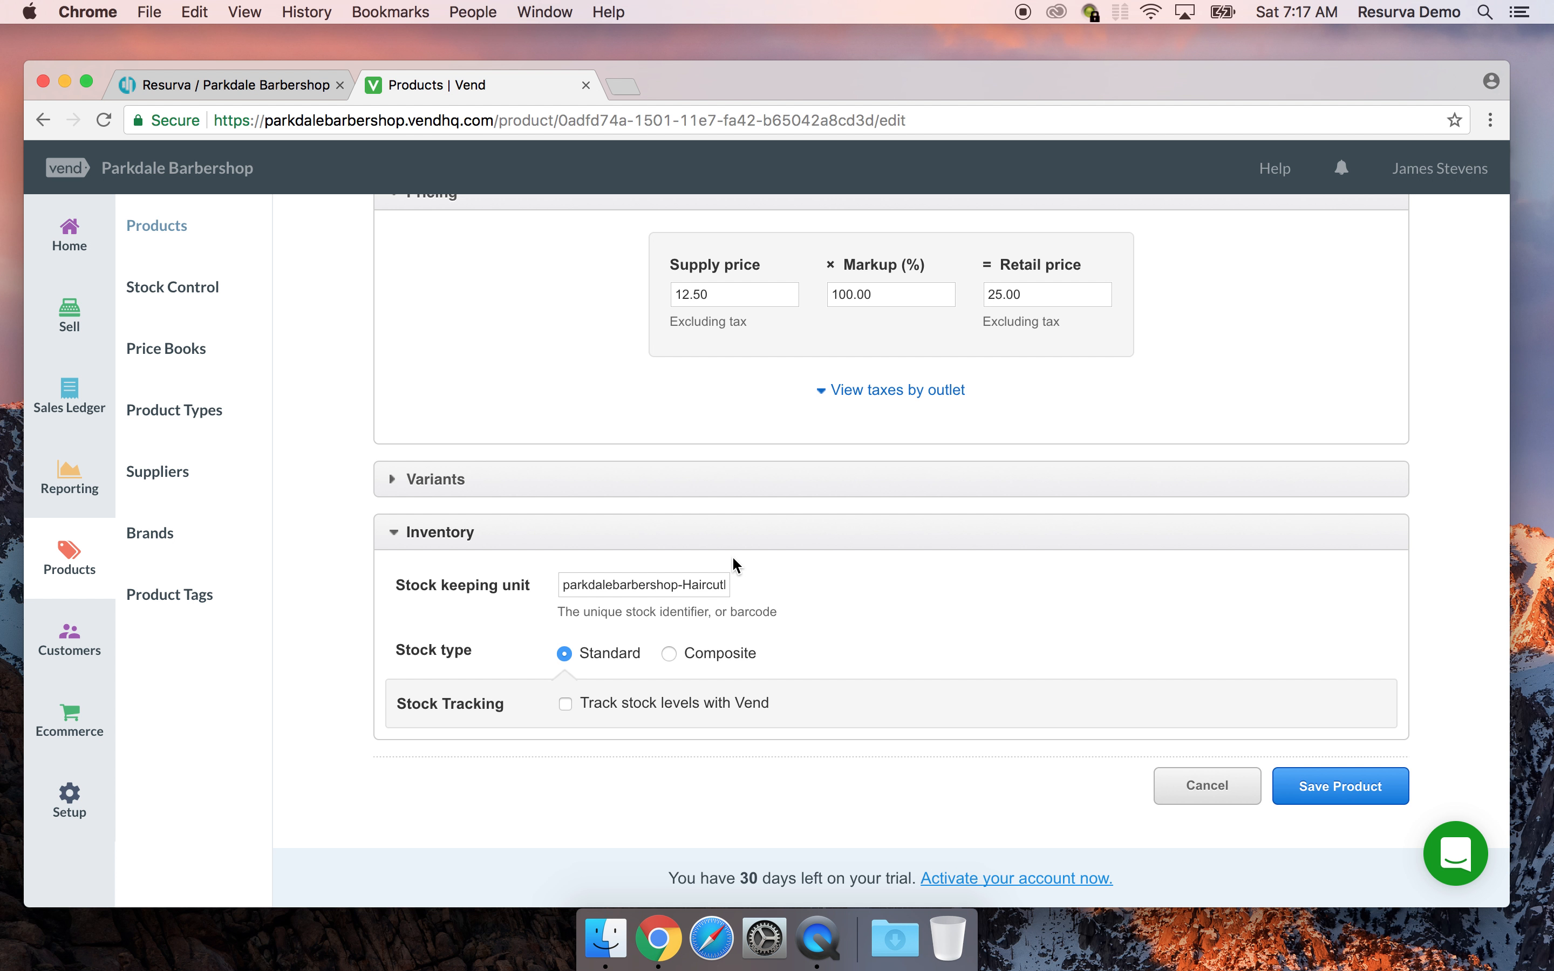
scroll(732, 555, "up", 15)
scroll(732, 556, "down", 5)
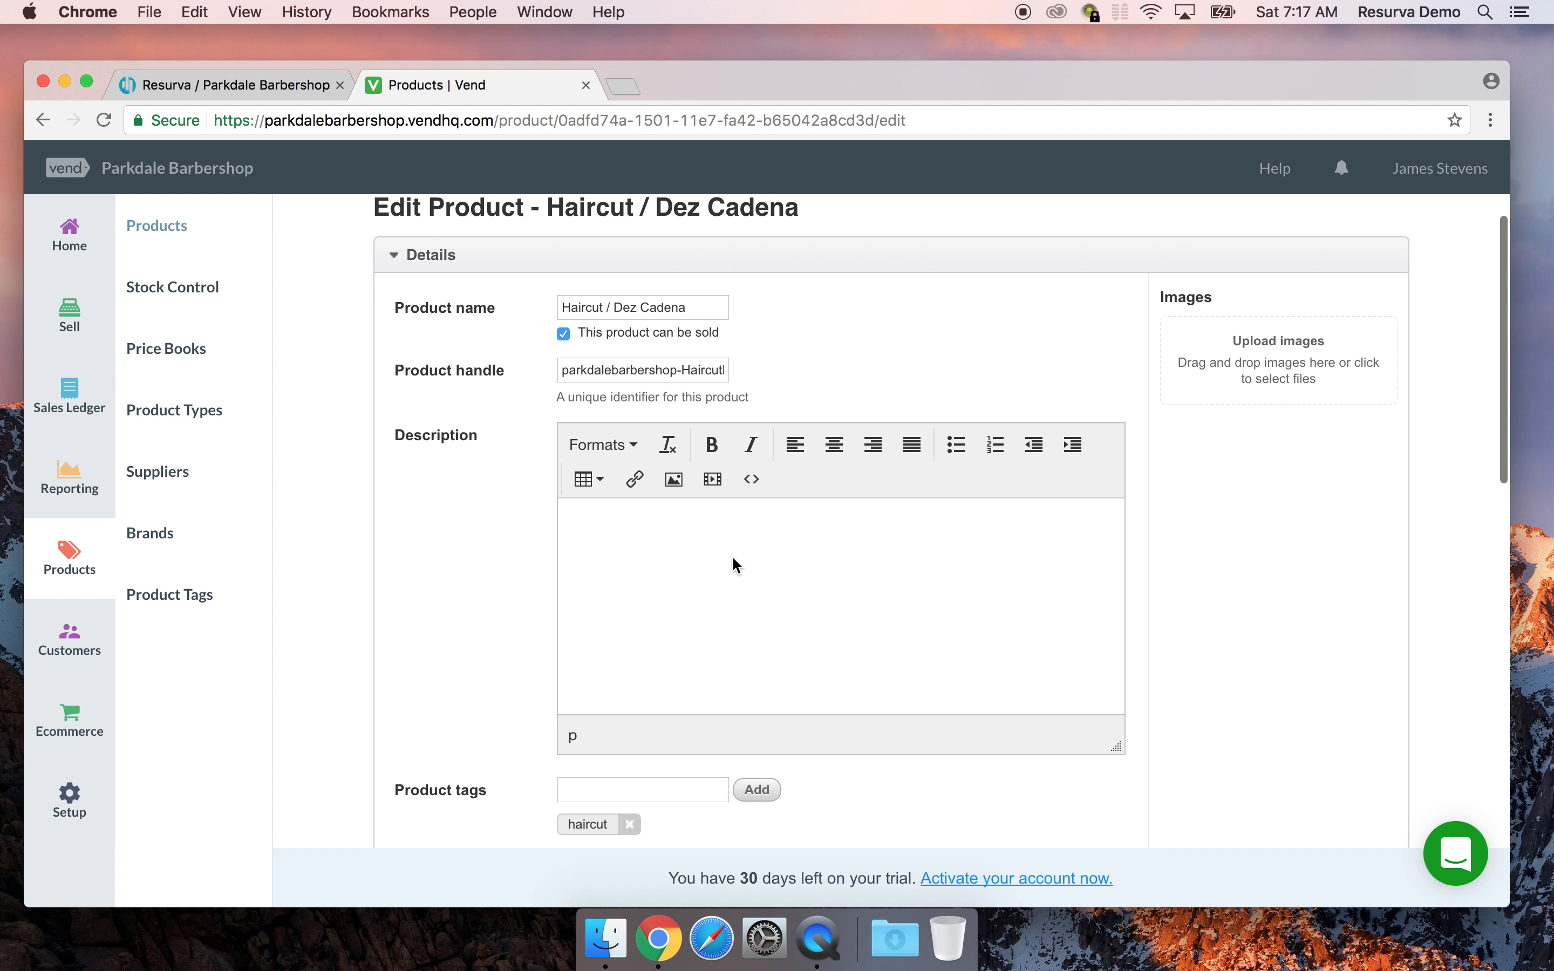
scroll(732, 559, "down", 10)
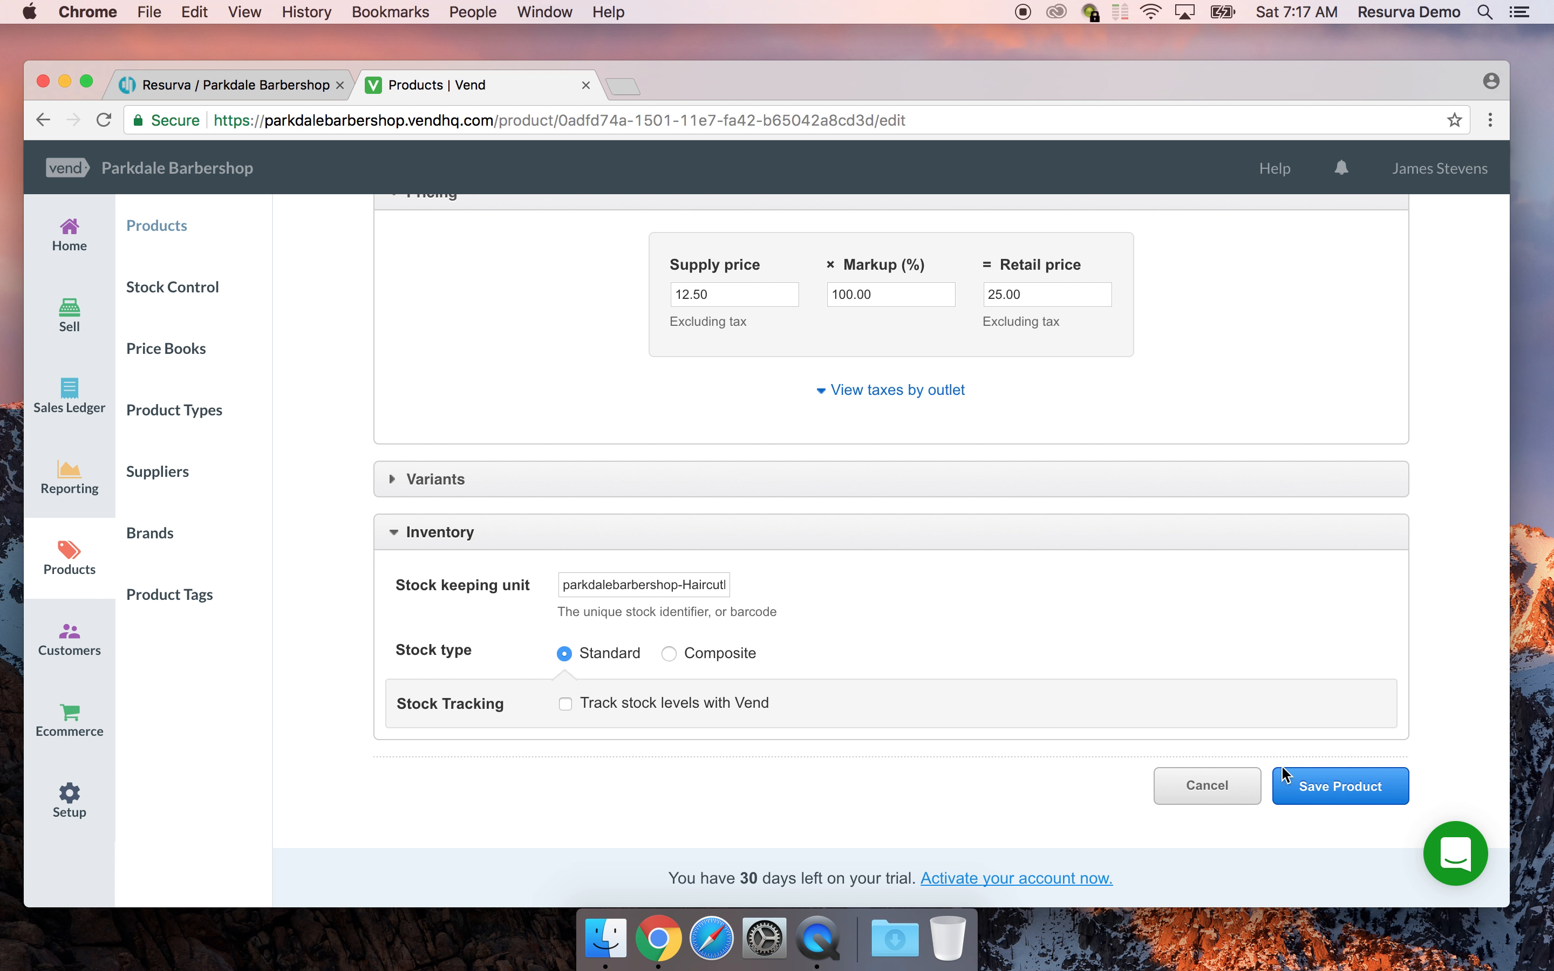
left_click(1326, 793)
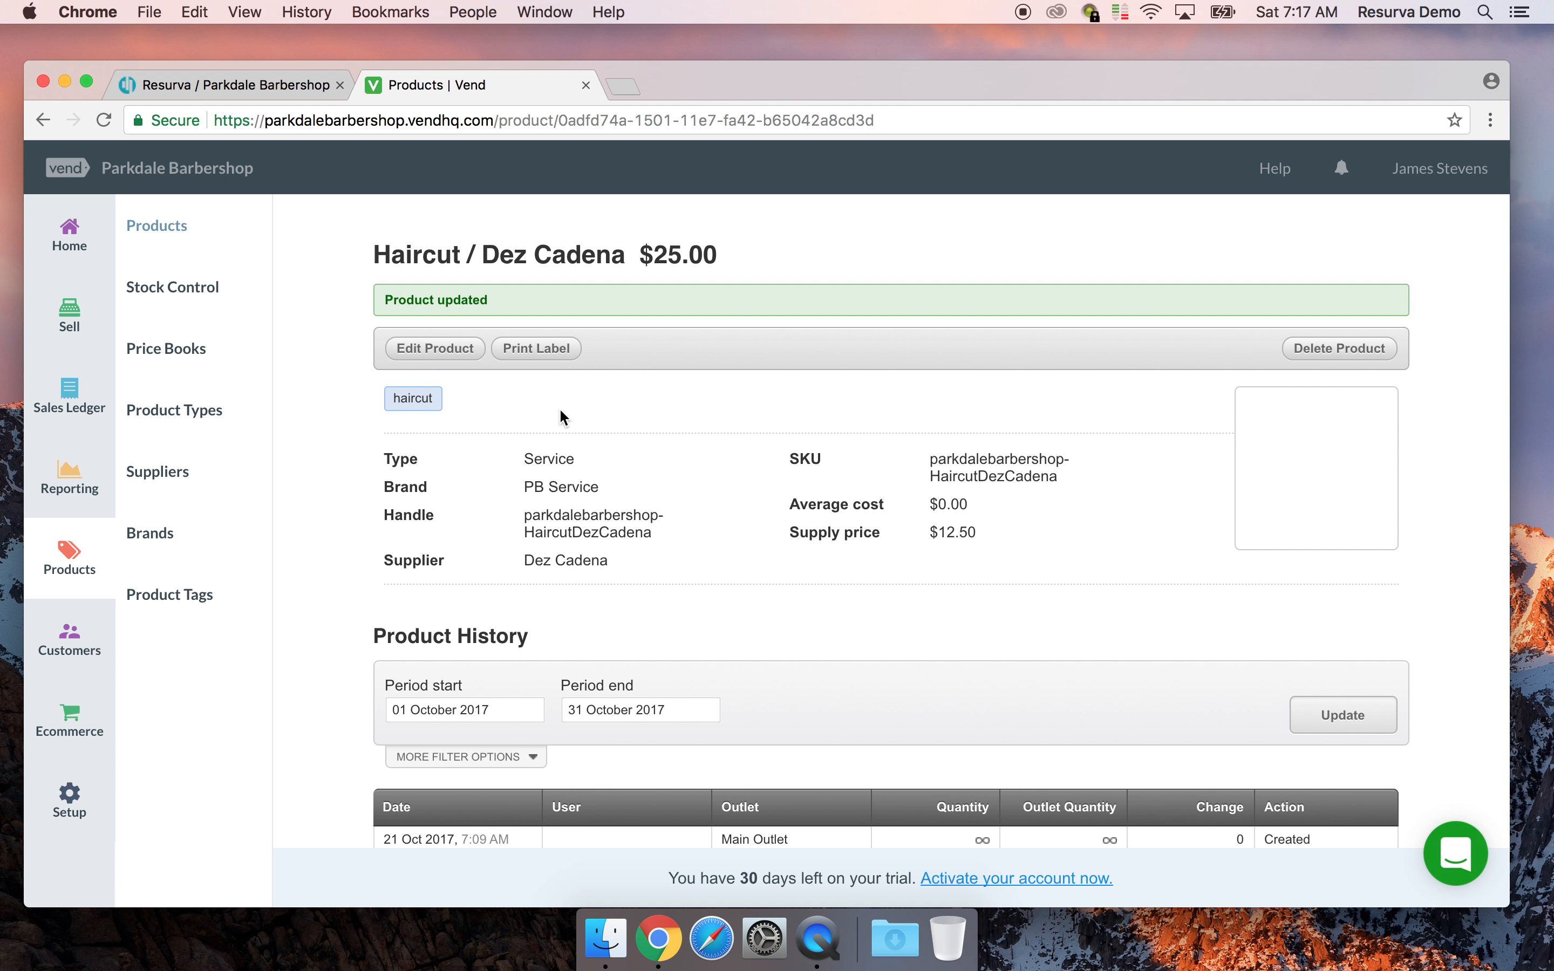
Go via Product Types back to the Products table, showing the haircut's tag, PB Service brand and unlimited count
scroll(635, 402, "down", 2)
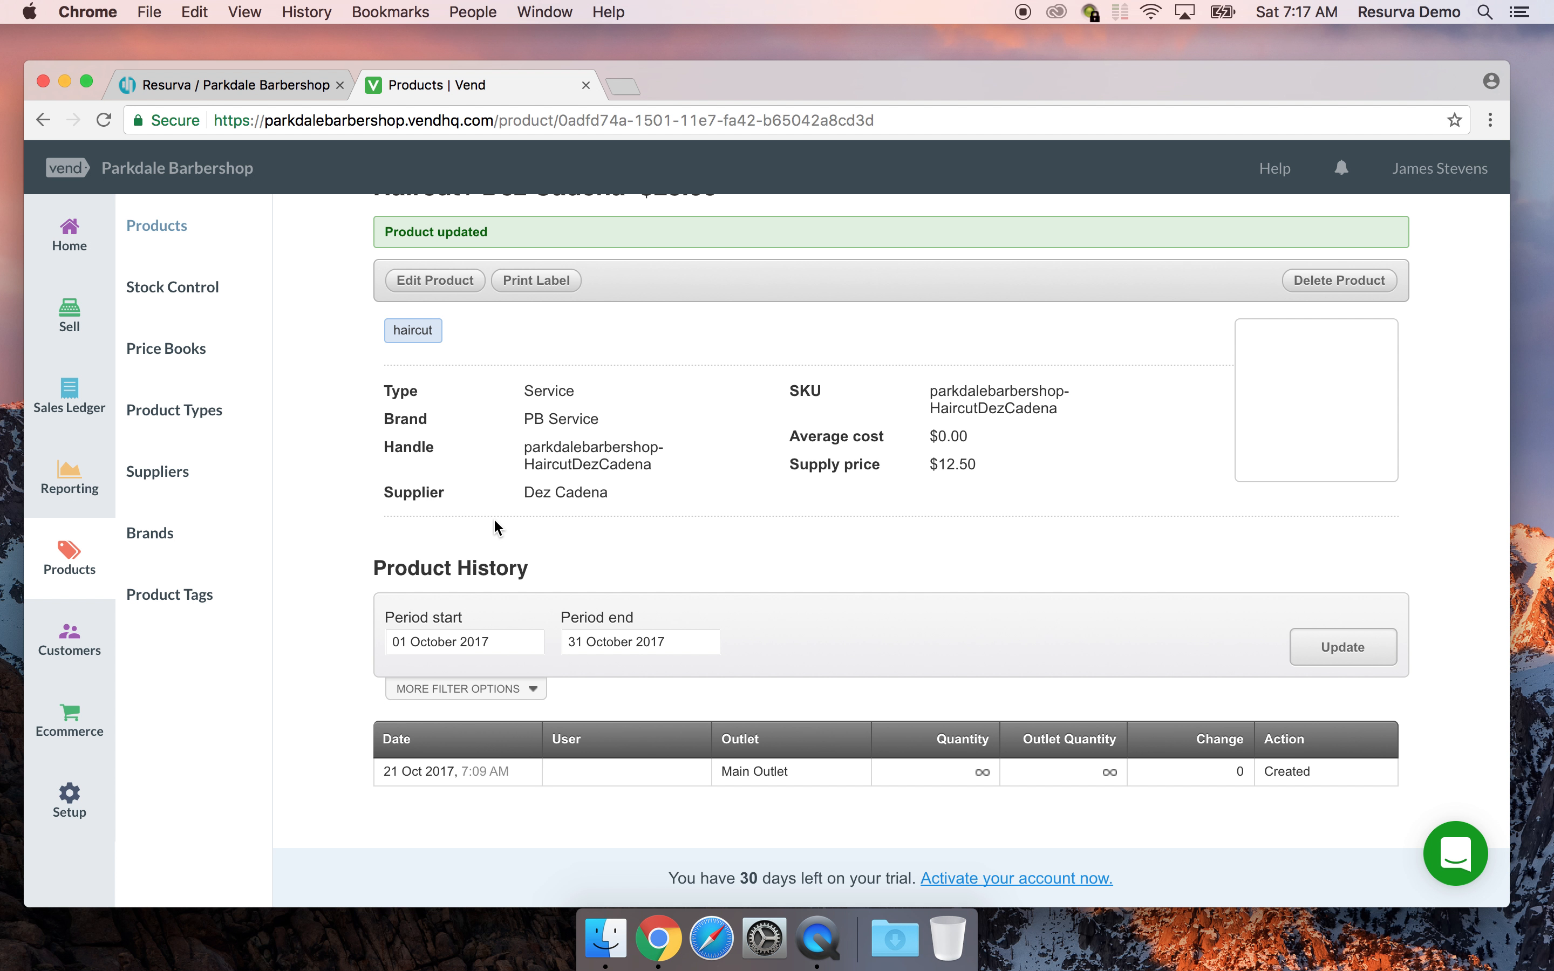
scroll(638, 457, "up", 2)
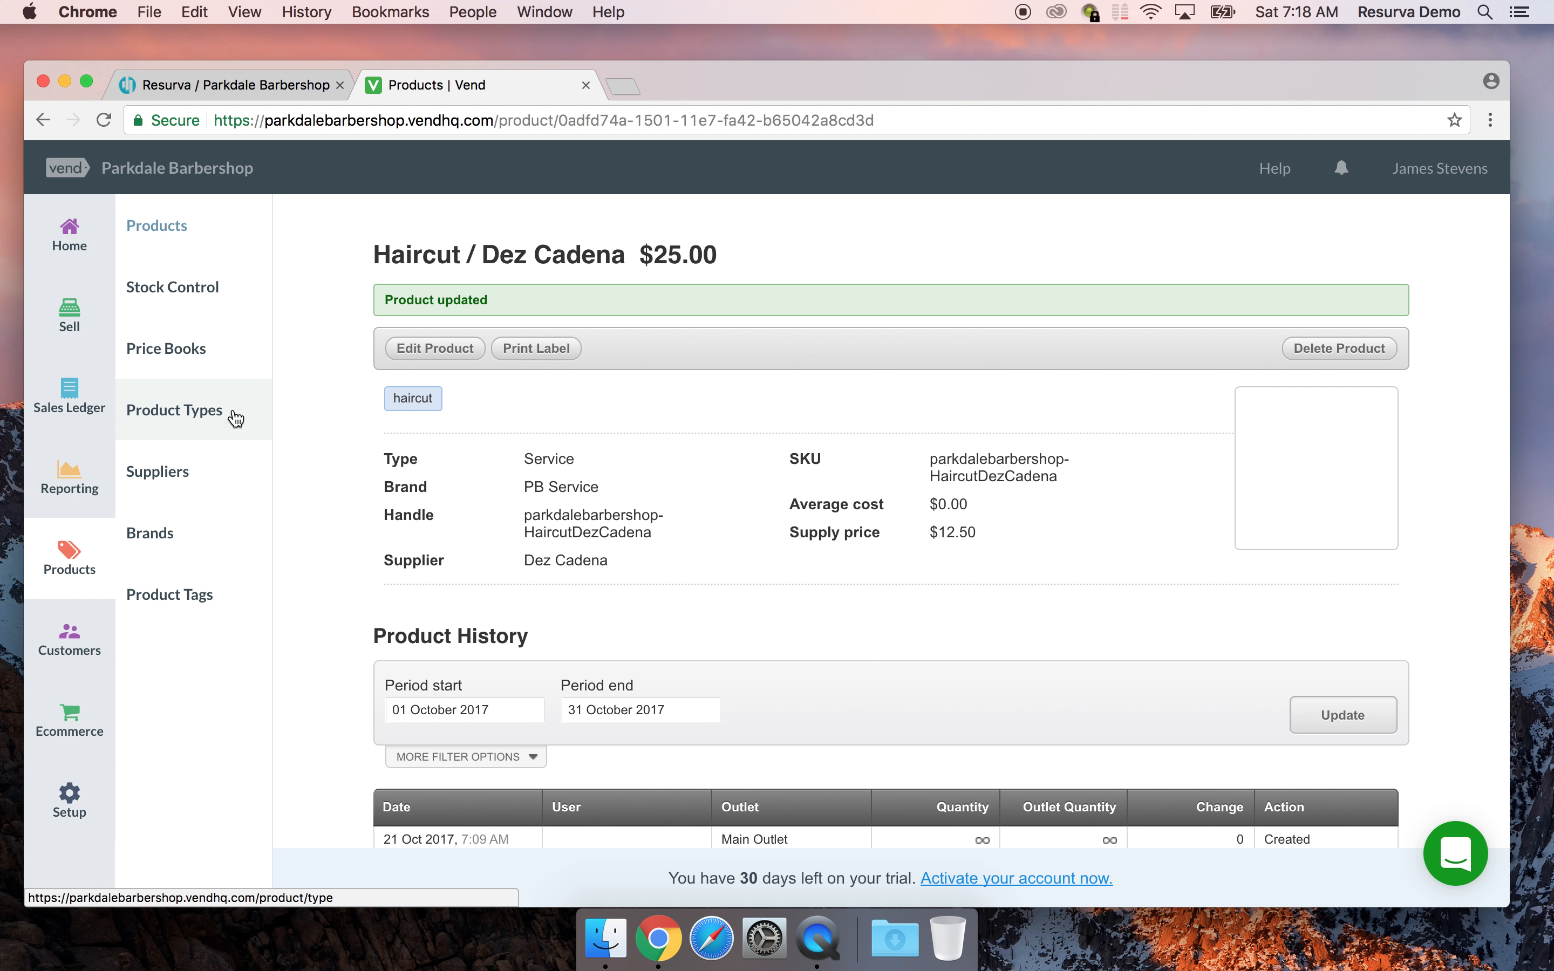
left_click(168, 421)
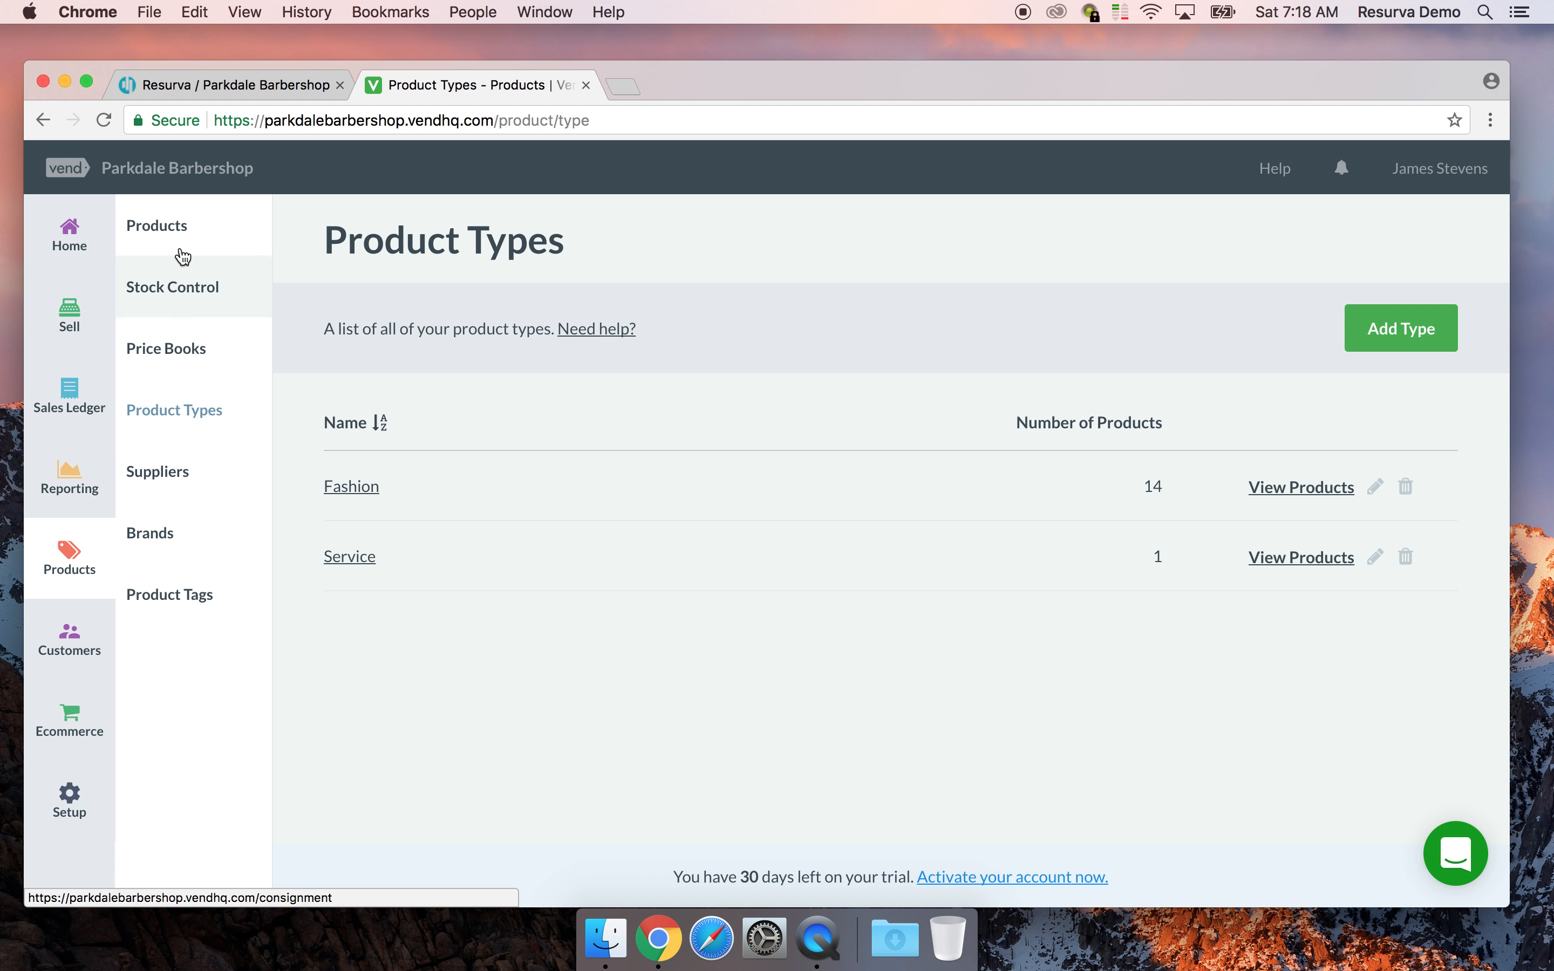
left_click(162, 230)
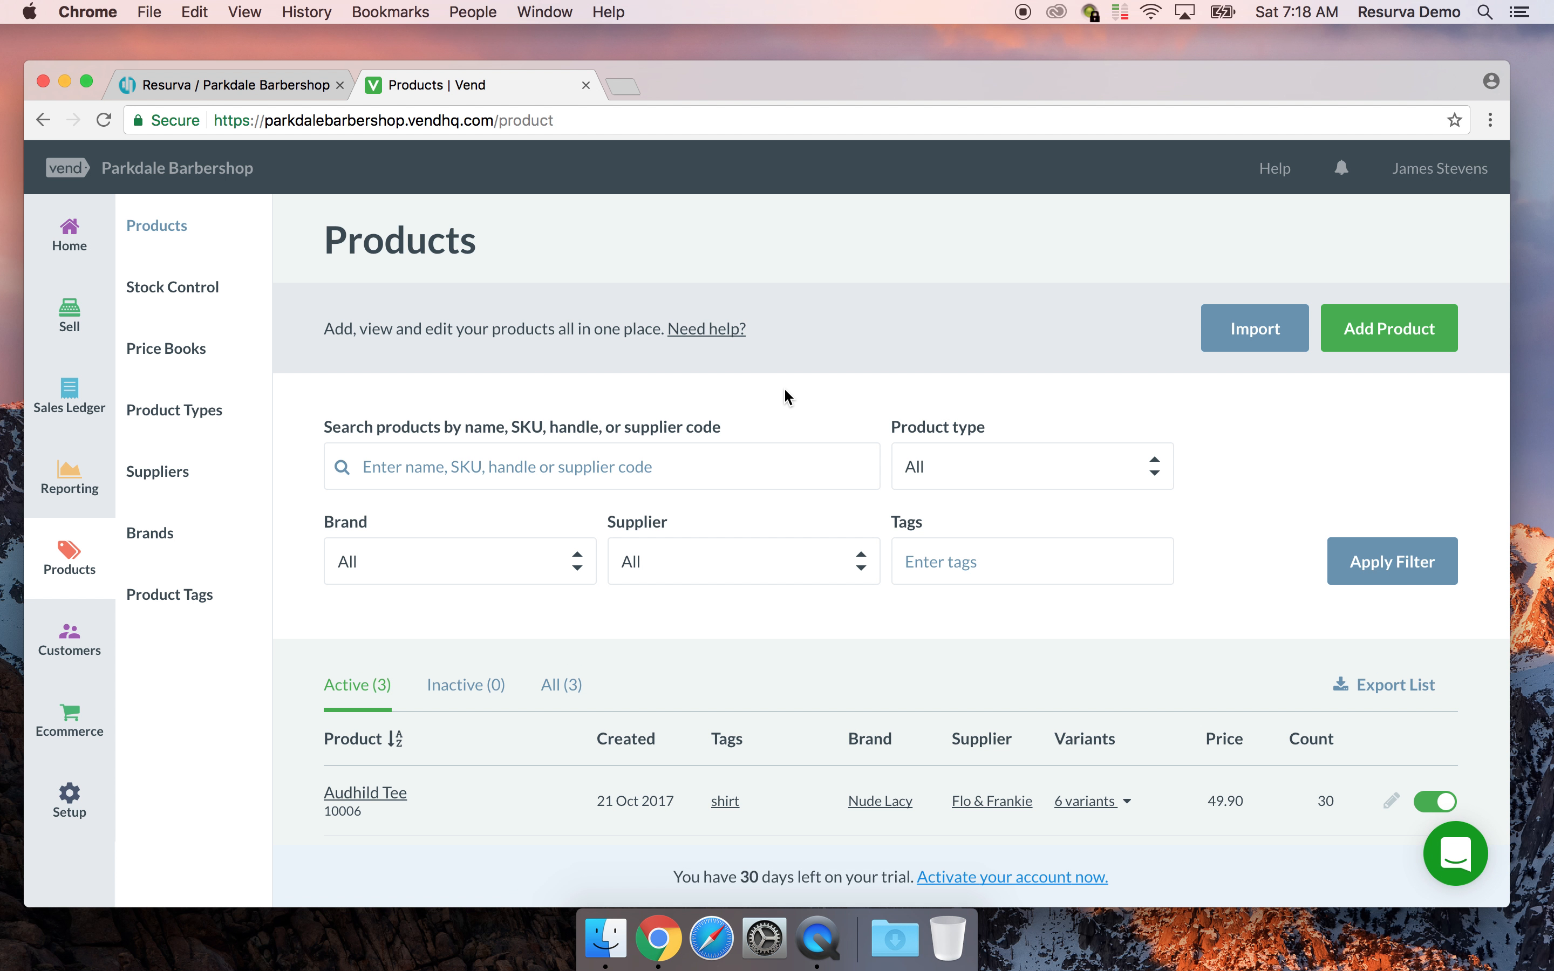
scroll(785, 390, "down", 3)
scroll(788, 397, "down", 3)
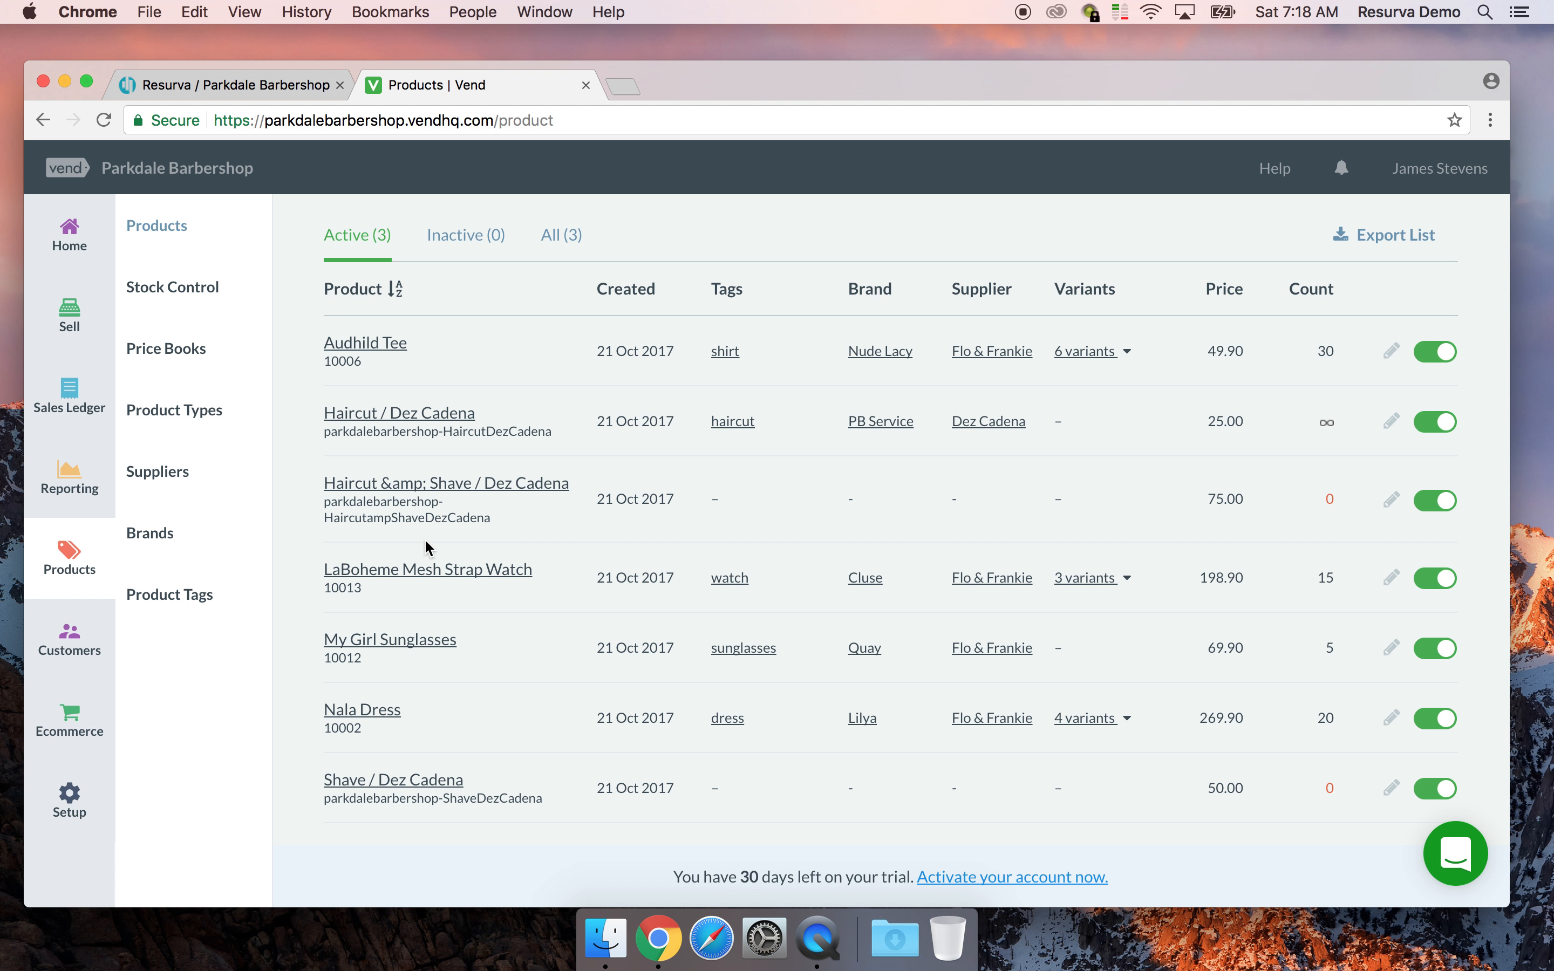
Edit Haircut & Shave: product type Service, supplier Dez Cadena, brand PB Service
left_click(424, 495)
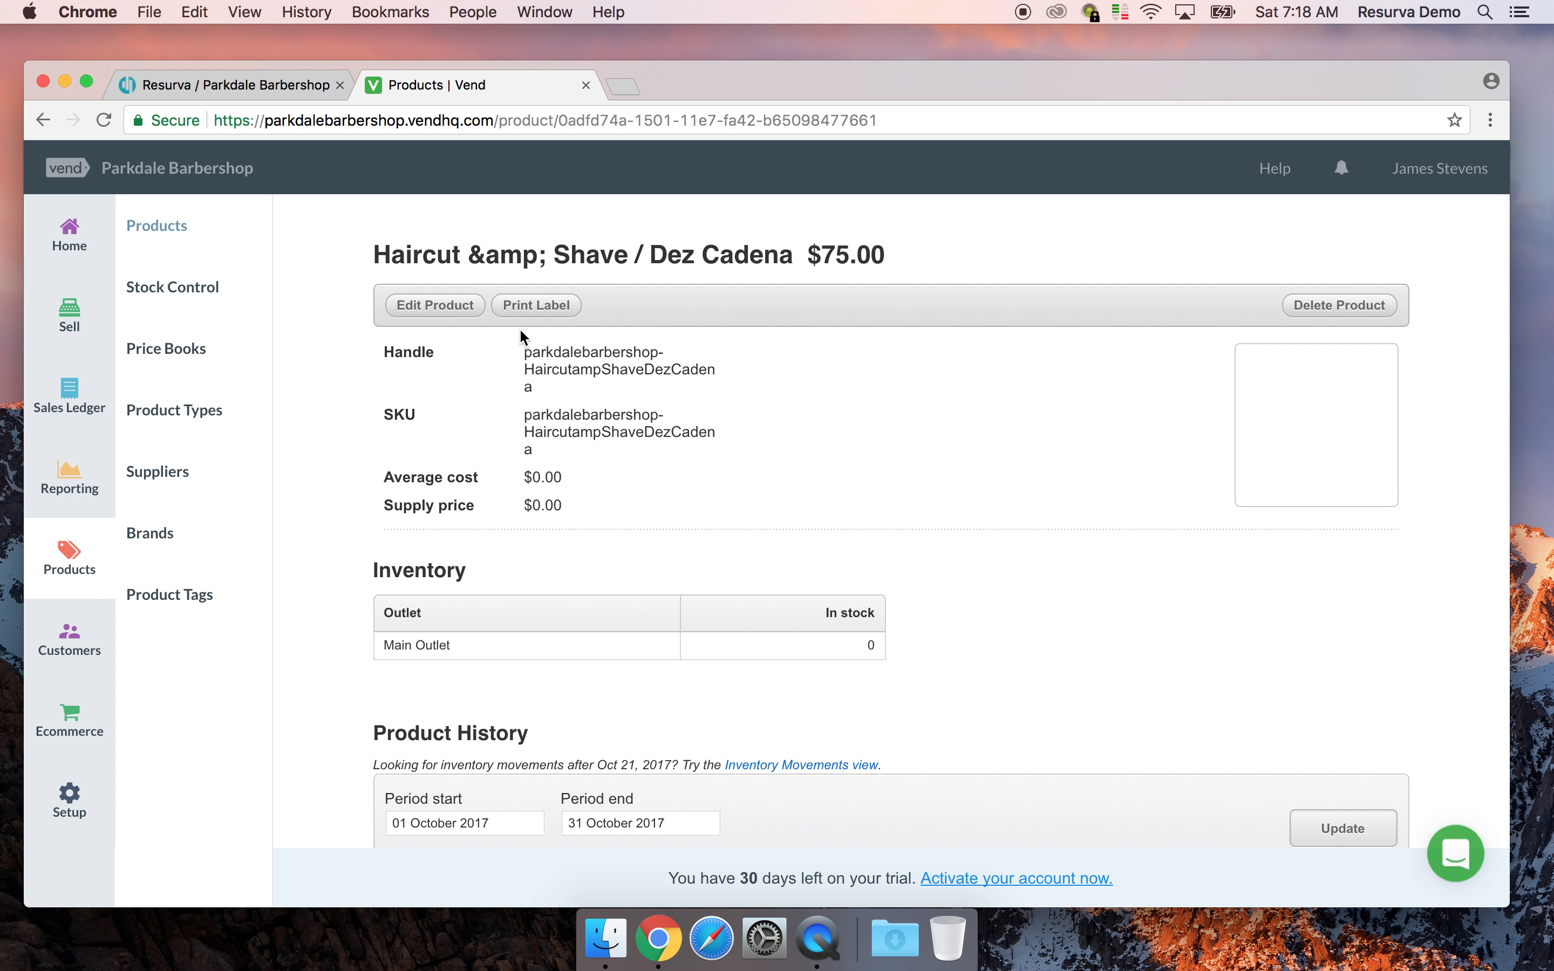
left_click(425, 307)
scroll(585, 459, "down", 5)
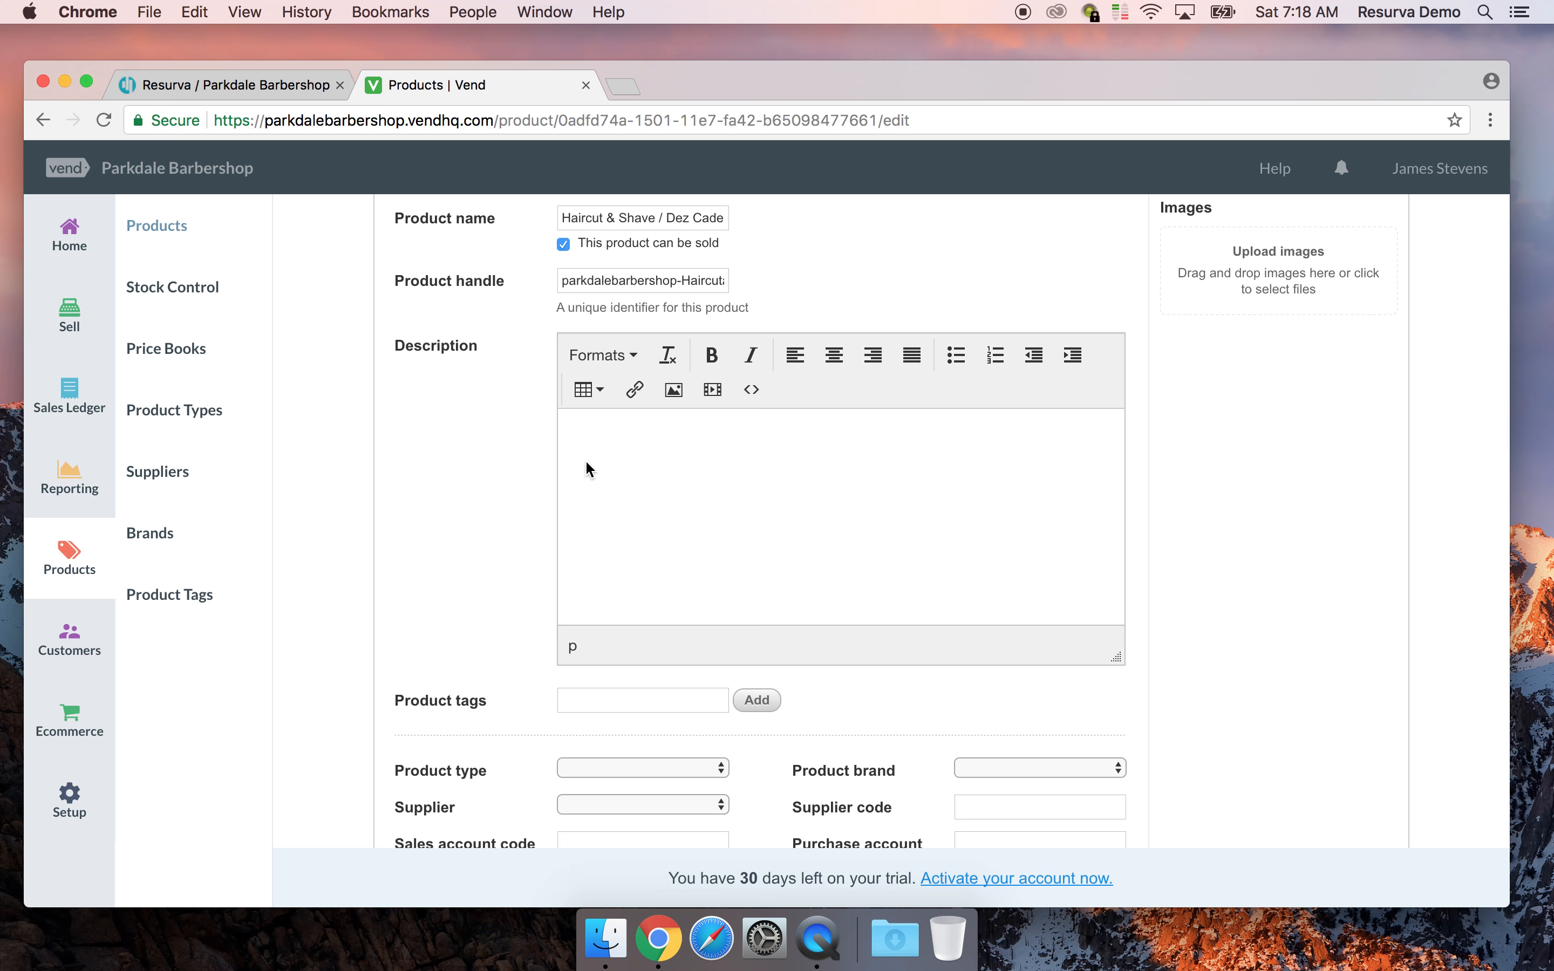
scroll(585, 460, "up", 3)
scroll(584, 459, "up", 1)
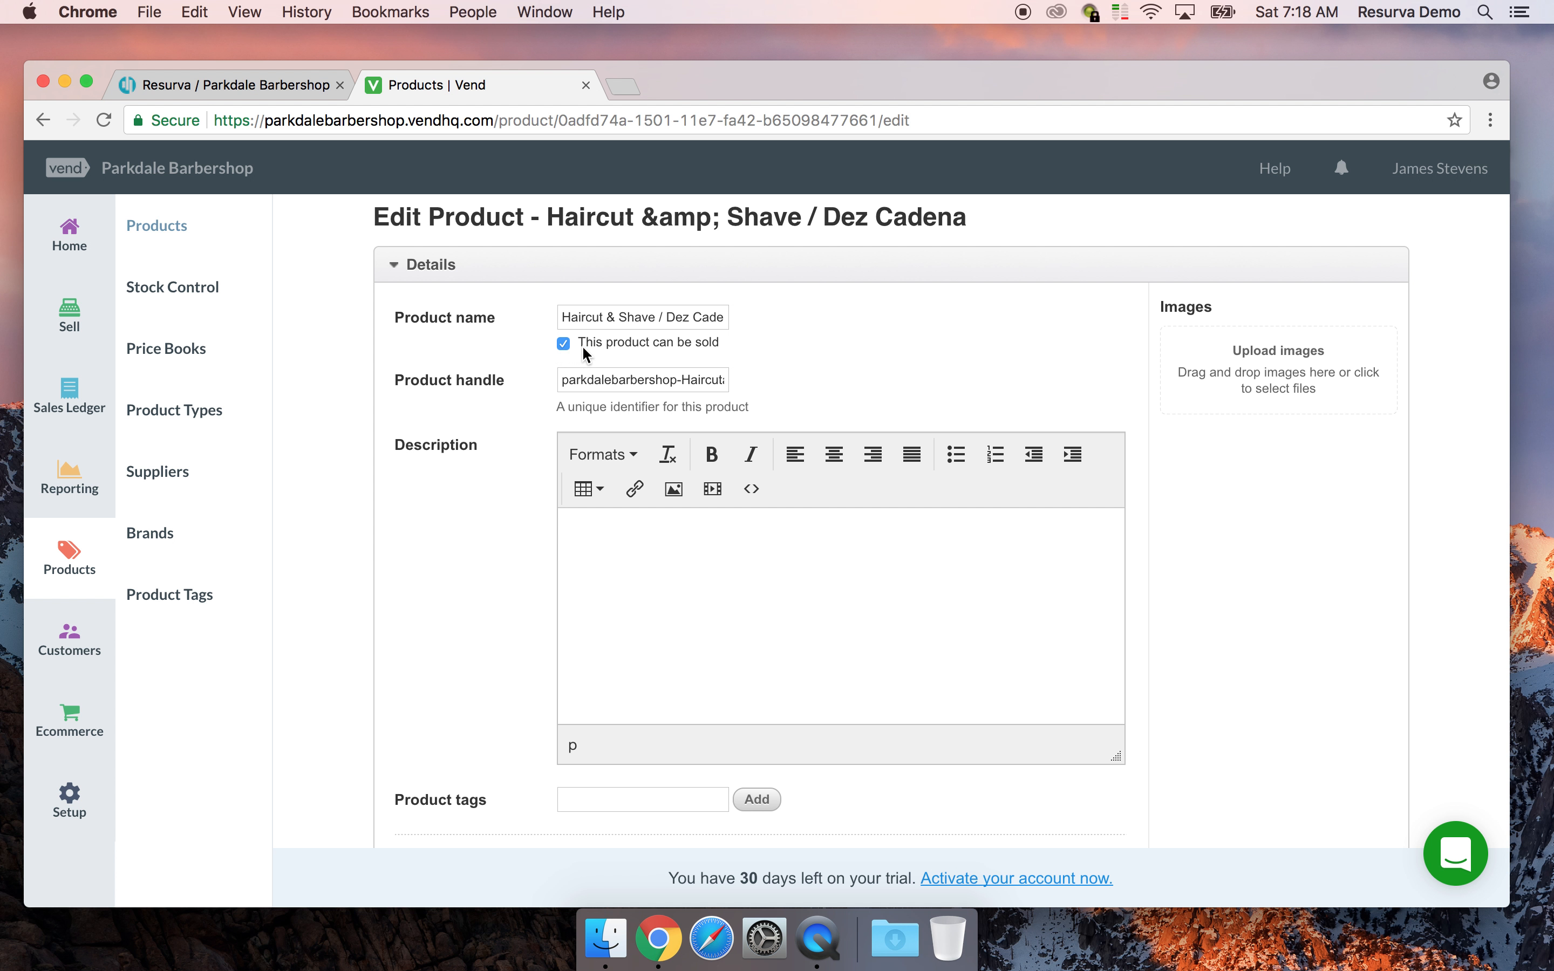
scroll(720, 354, "down", 6)
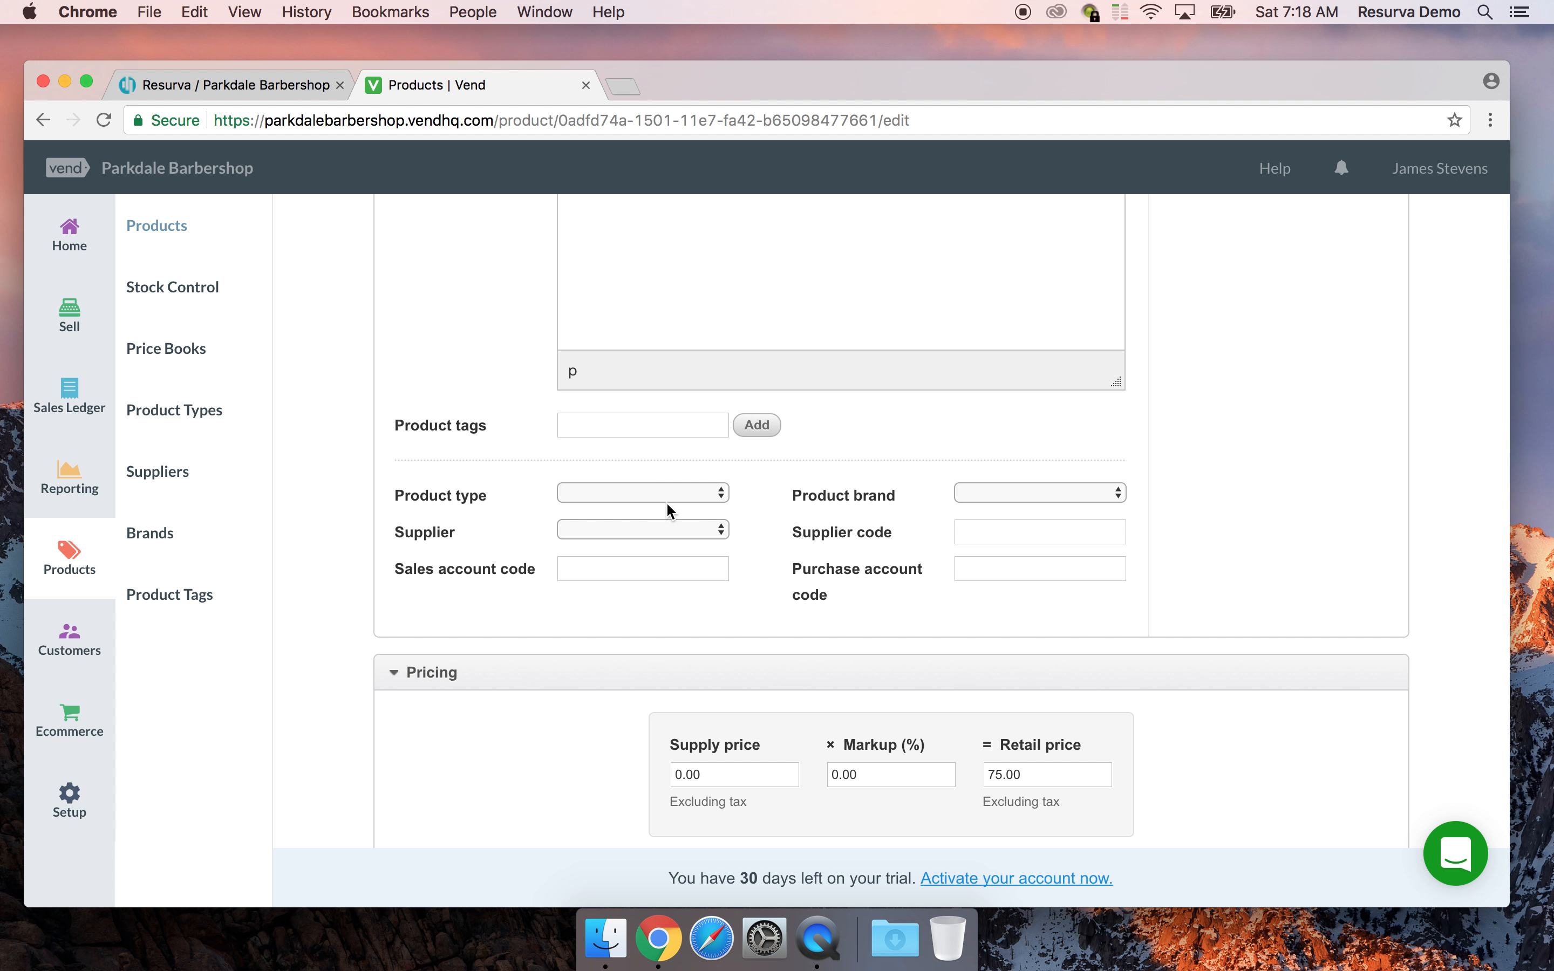
left_click(668, 500)
left_click(597, 547)
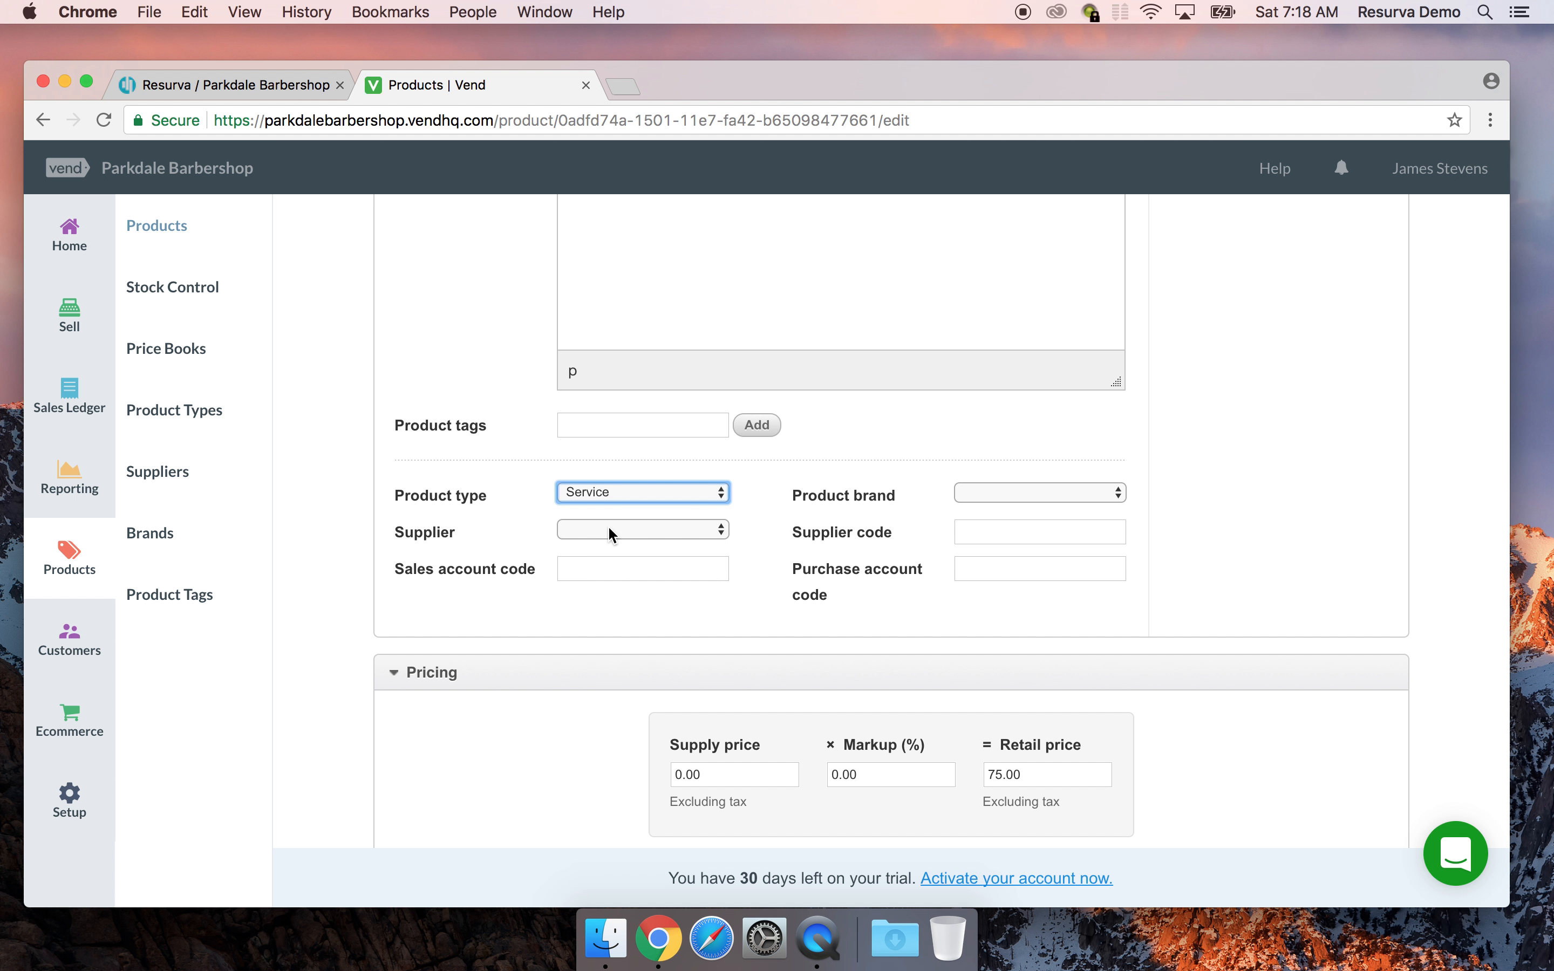
left_click(611, 530)
left_click(611, 567)
left_click(1034, 499)
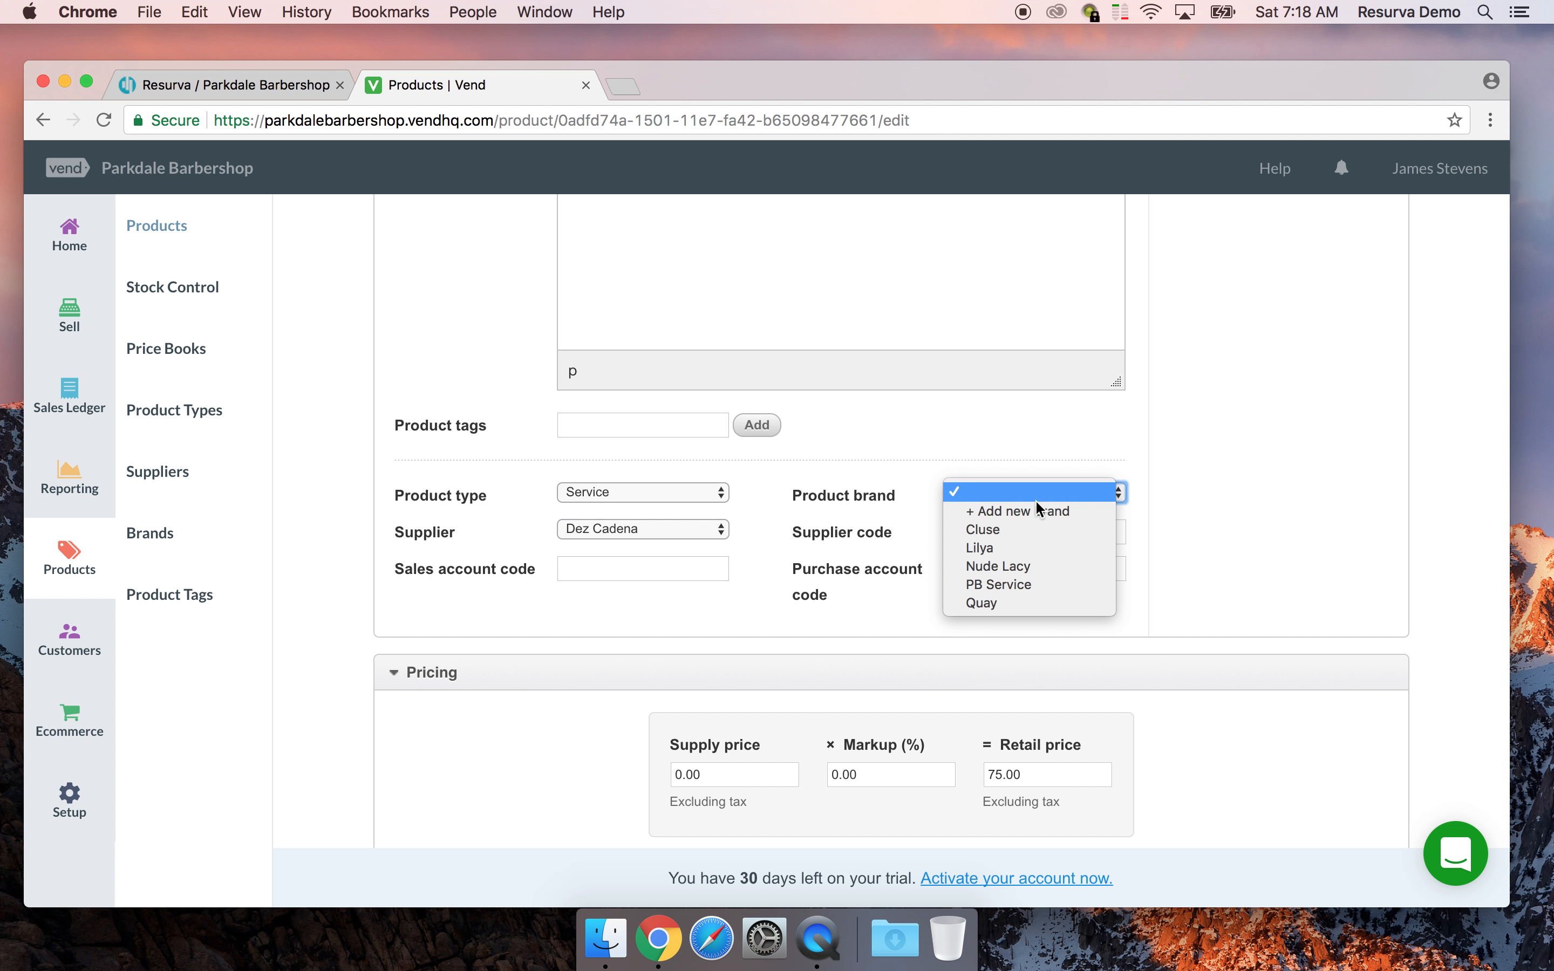
left_click(1016, 586)
Set the supply price to 37.50, correcting the earlier 35.00 and 32.50 entries
scroll(655, 573, "down", 4)
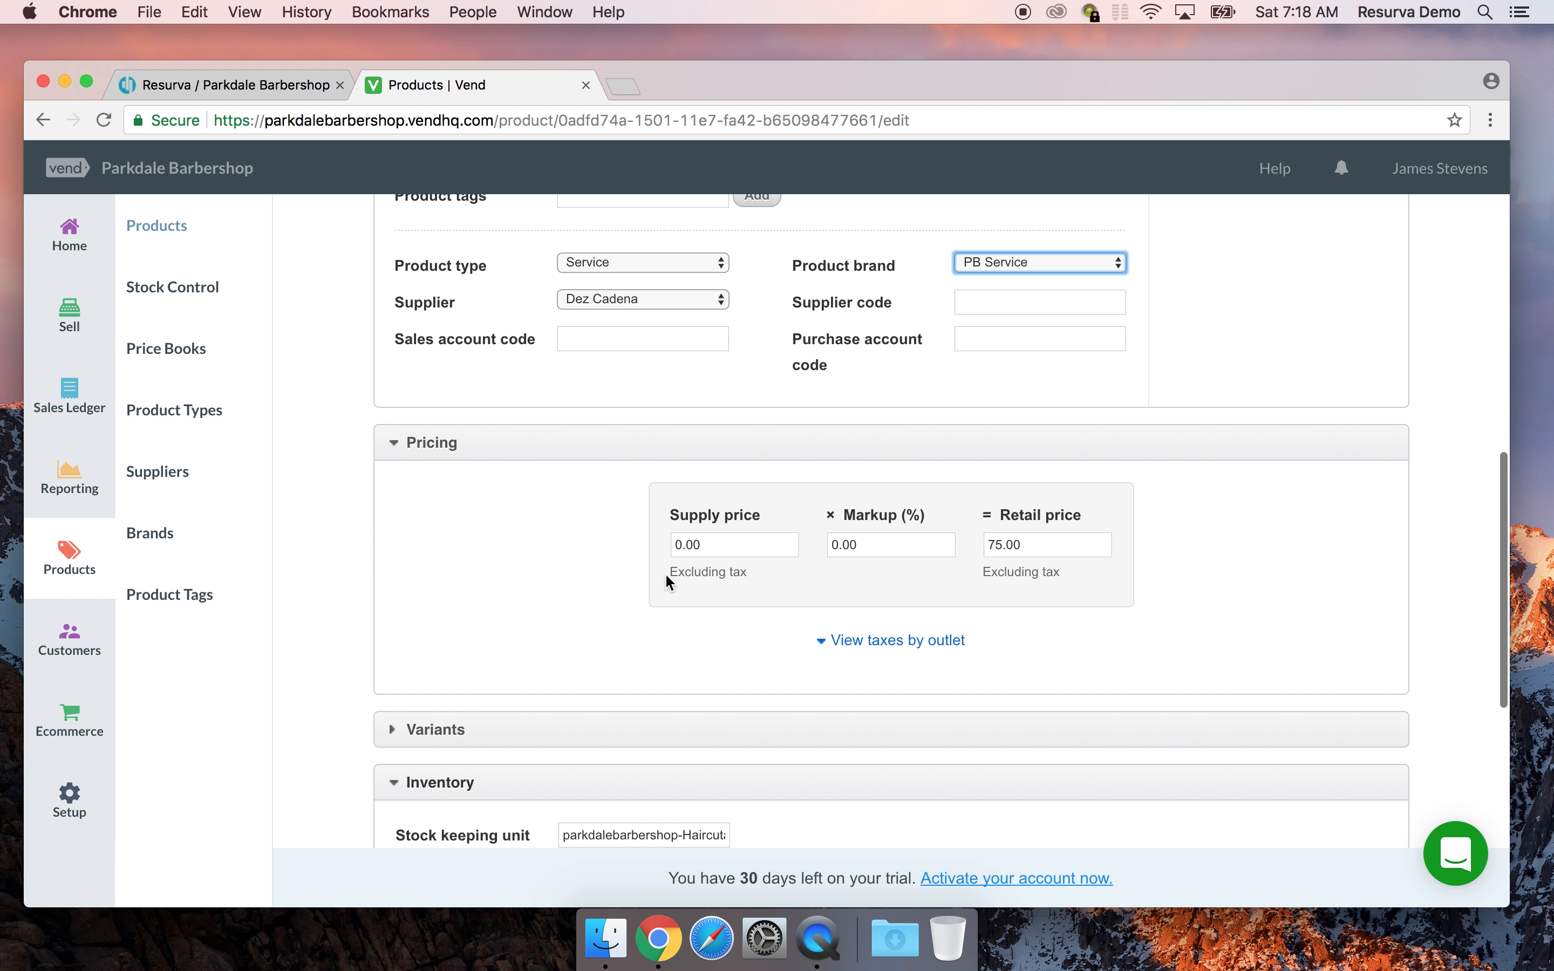
left_click(703, 550)
type("35.00")
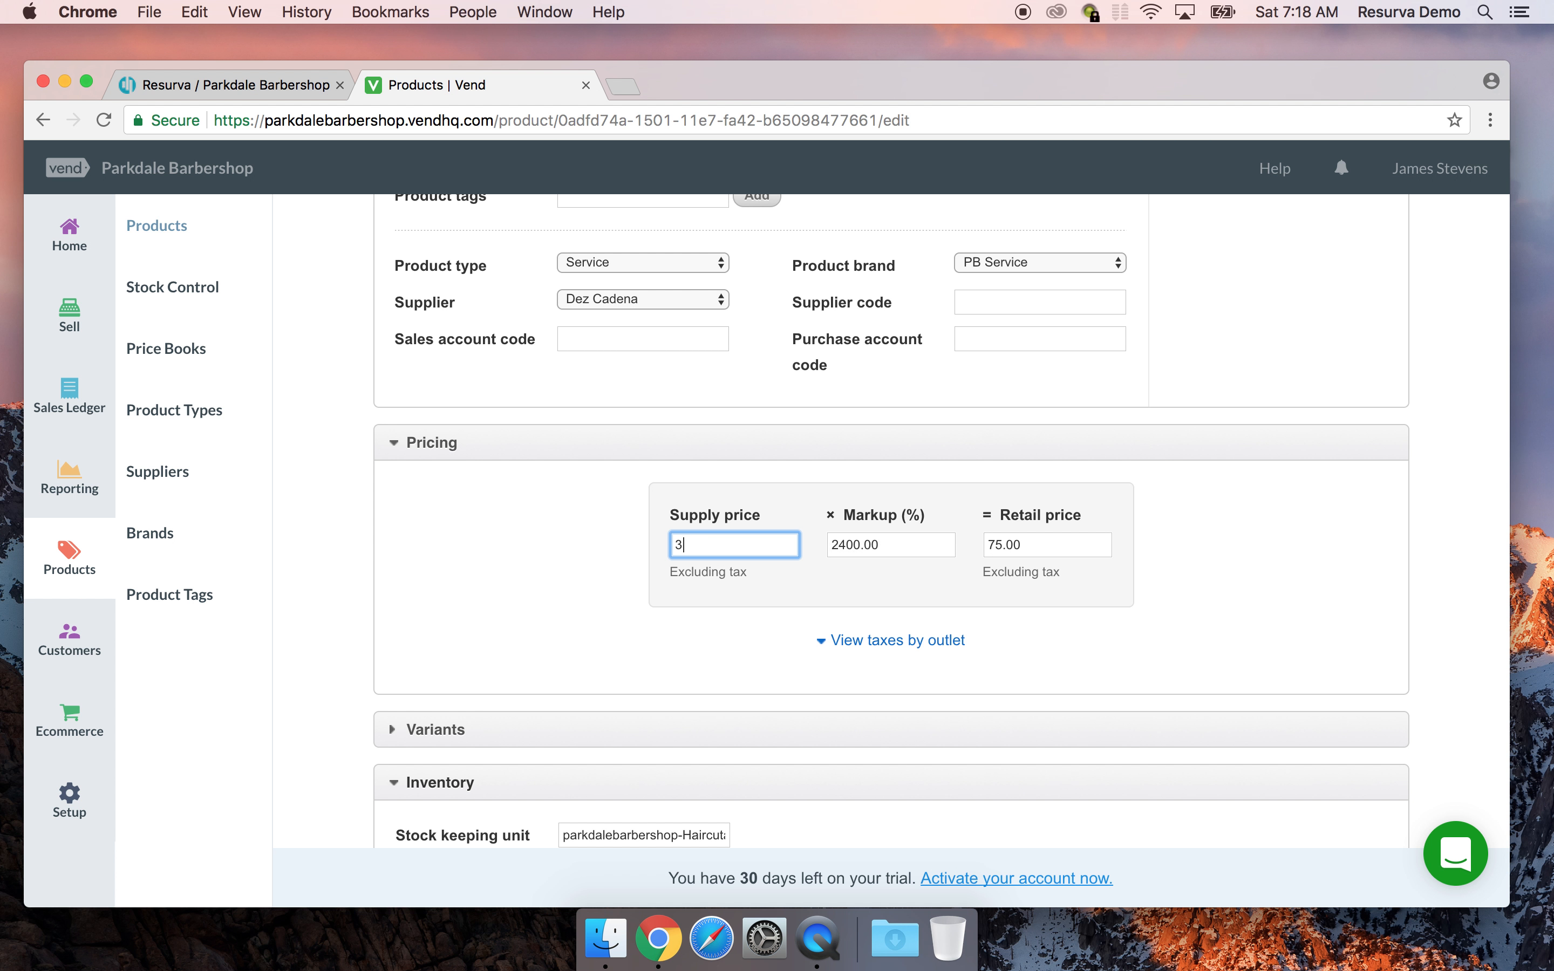
left_click(503, 543)
scroll(502, 552, "down", 2)
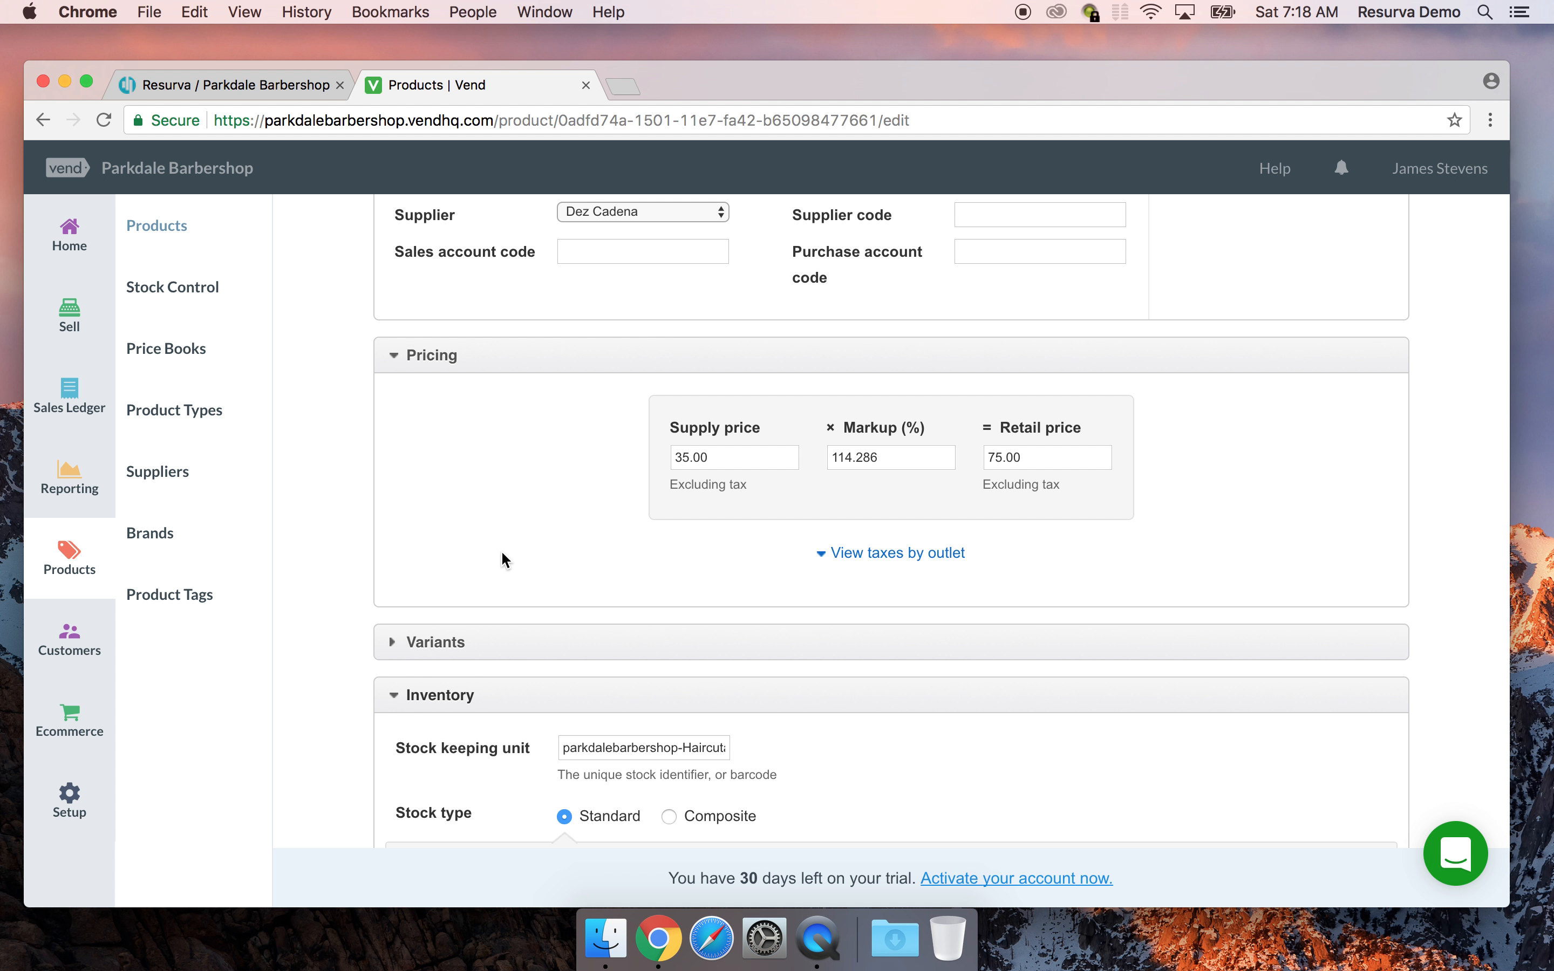
scroll(612, 466, "down", 2)
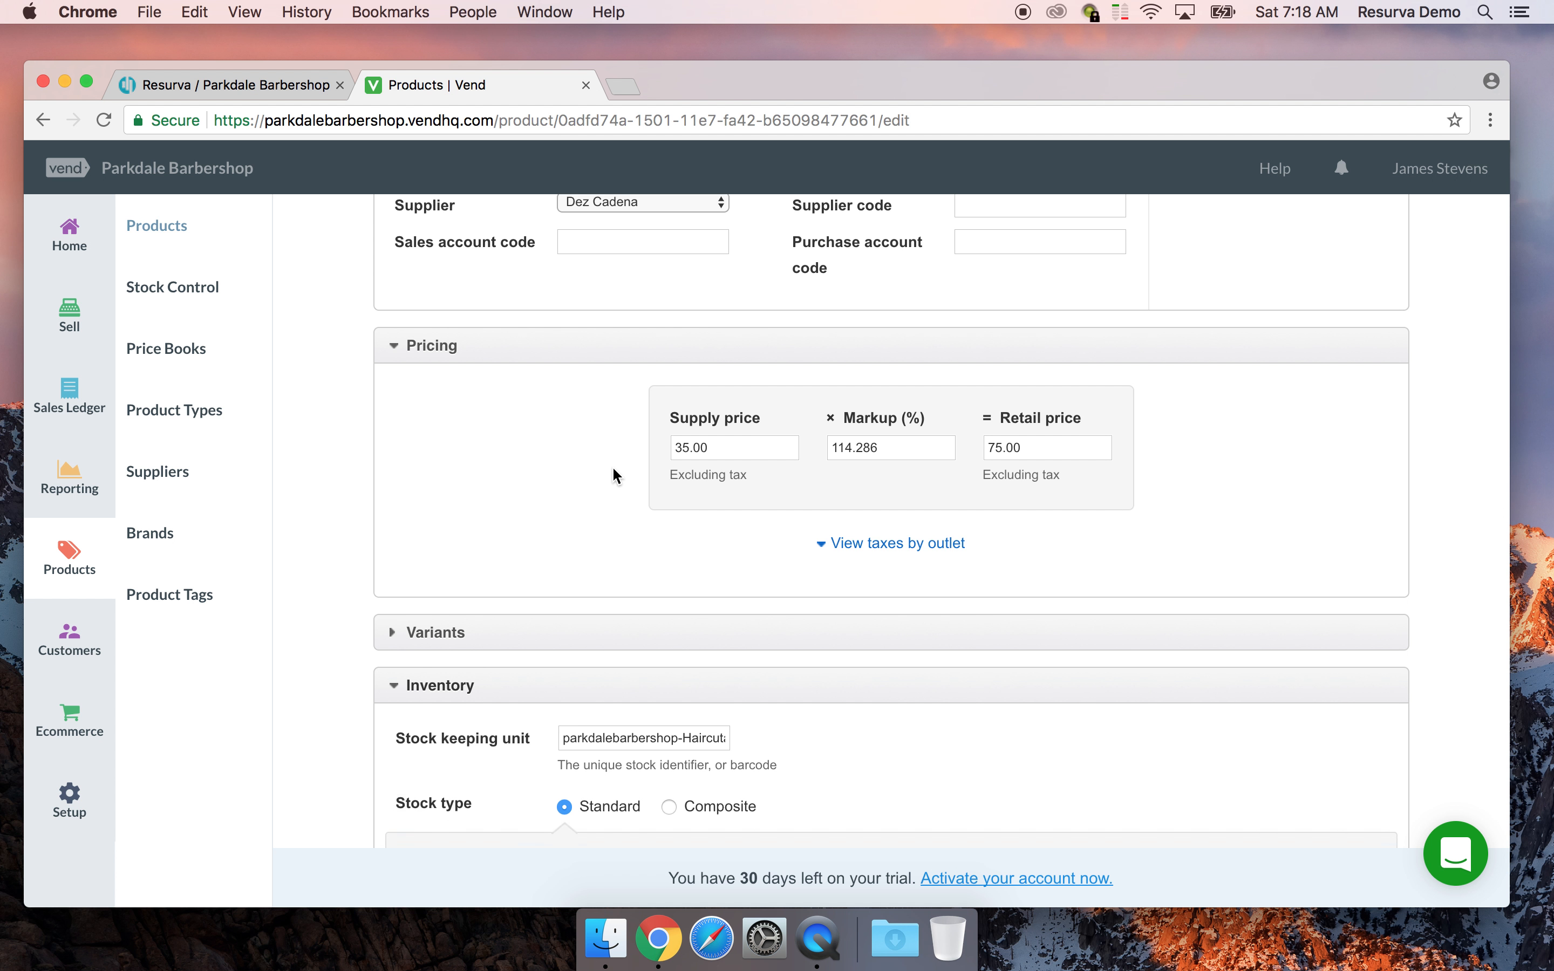
double_click(764, 375)
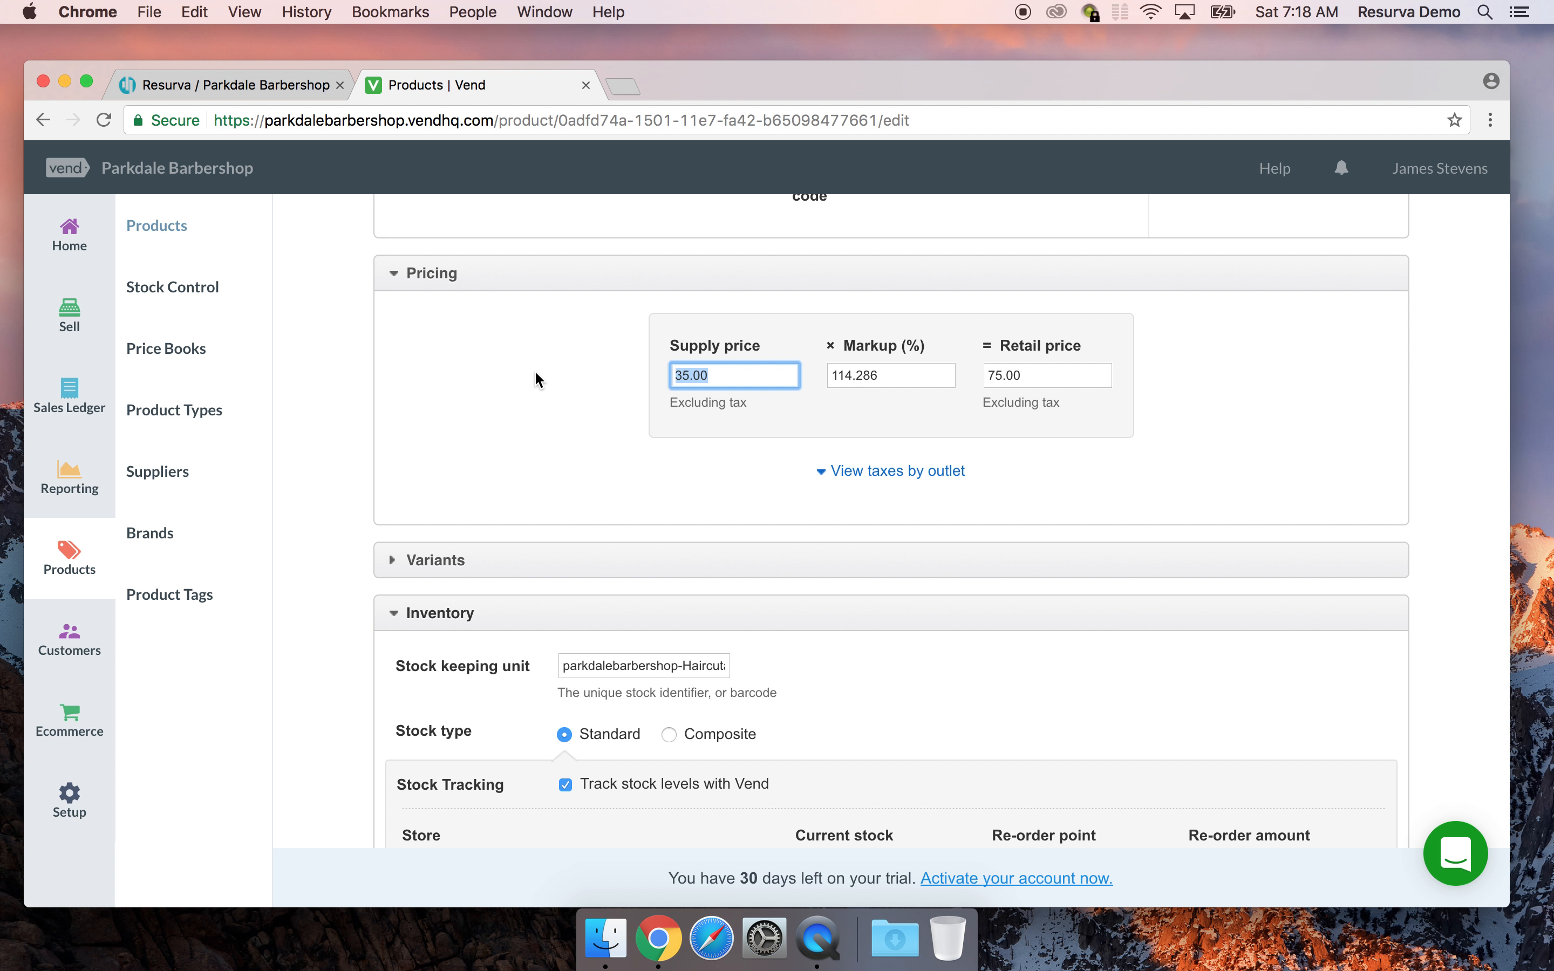
type("32.50")
left_click(562, 389)
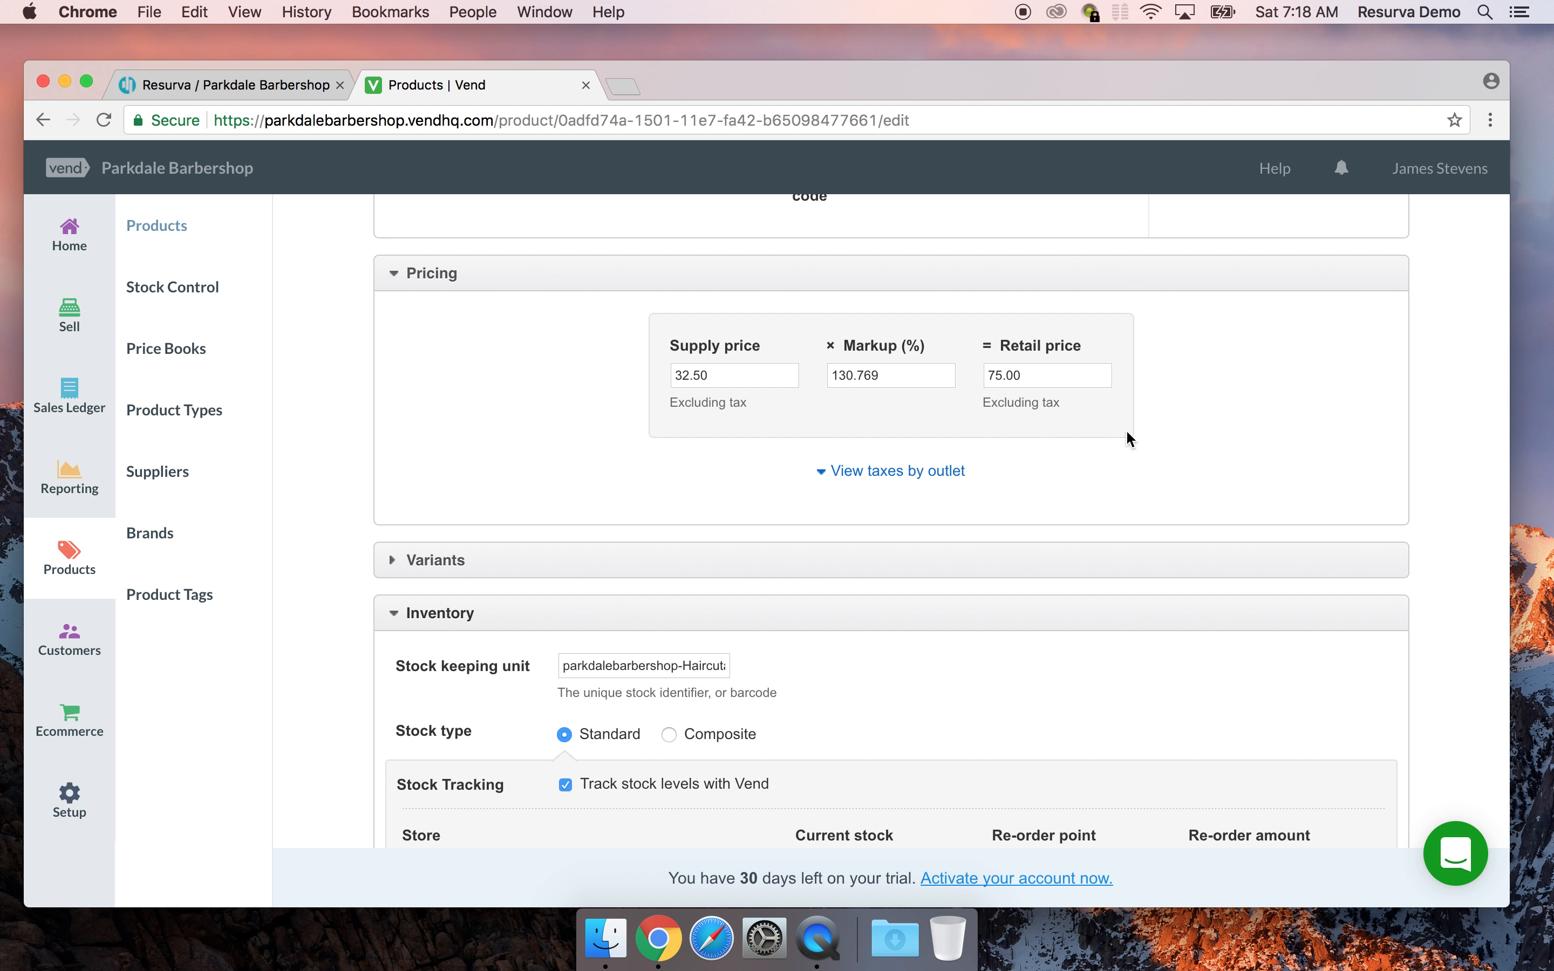
double_click(731, 375)
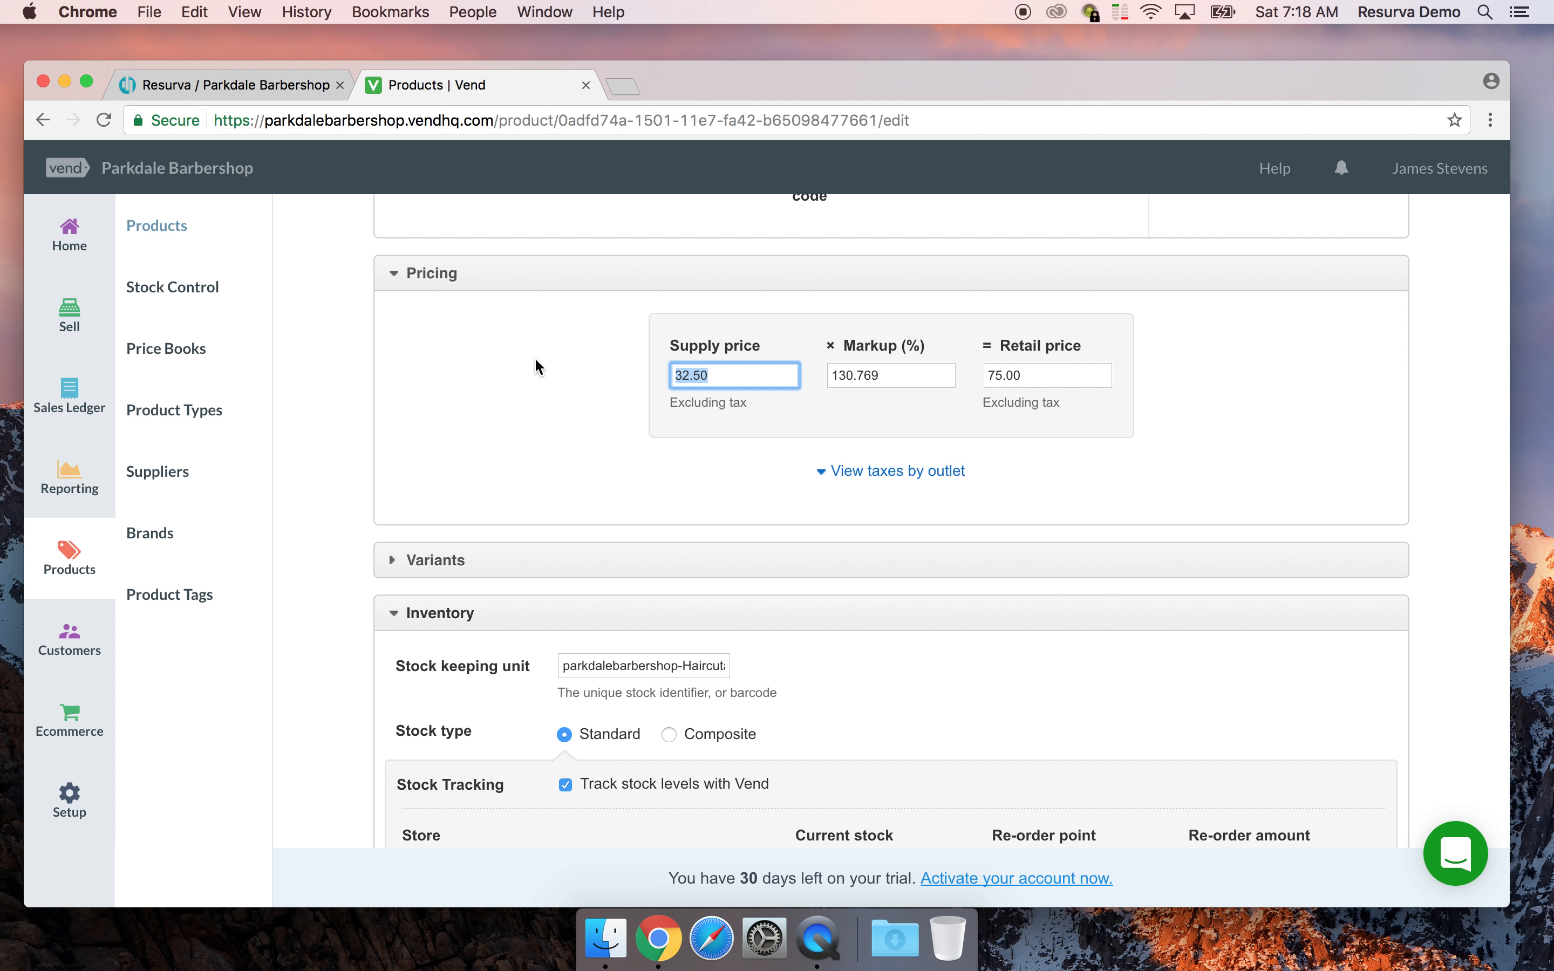
type("37.50")
Turn off stock tracking for the service and try saving the product
scroll(510, 404, "down", 3)
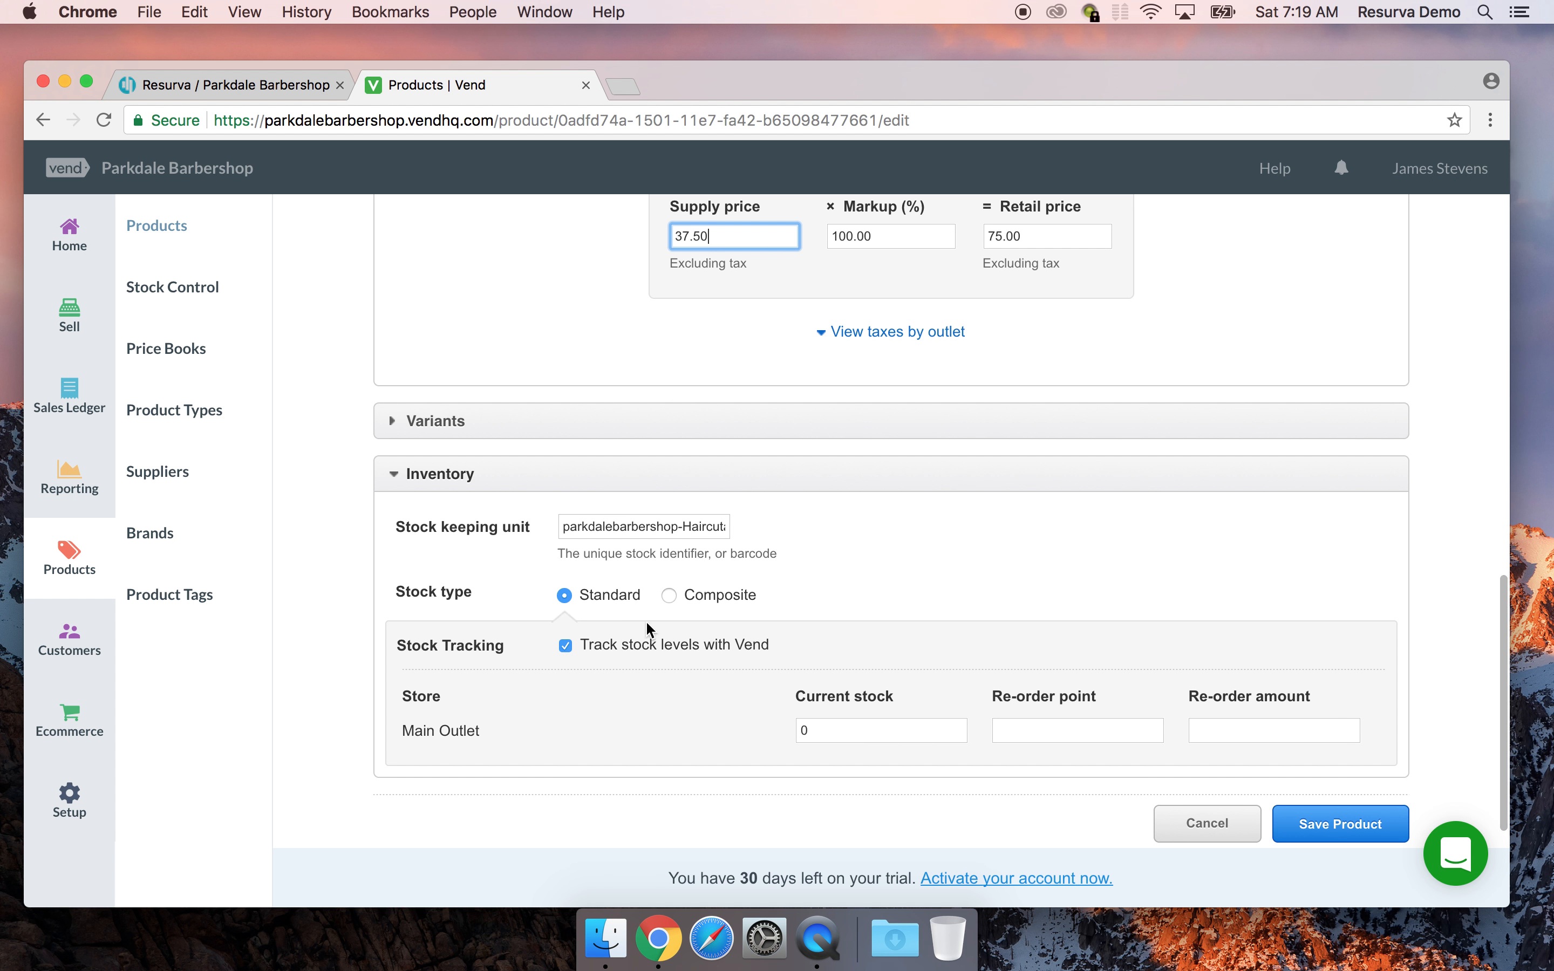
left_click(565, 645)
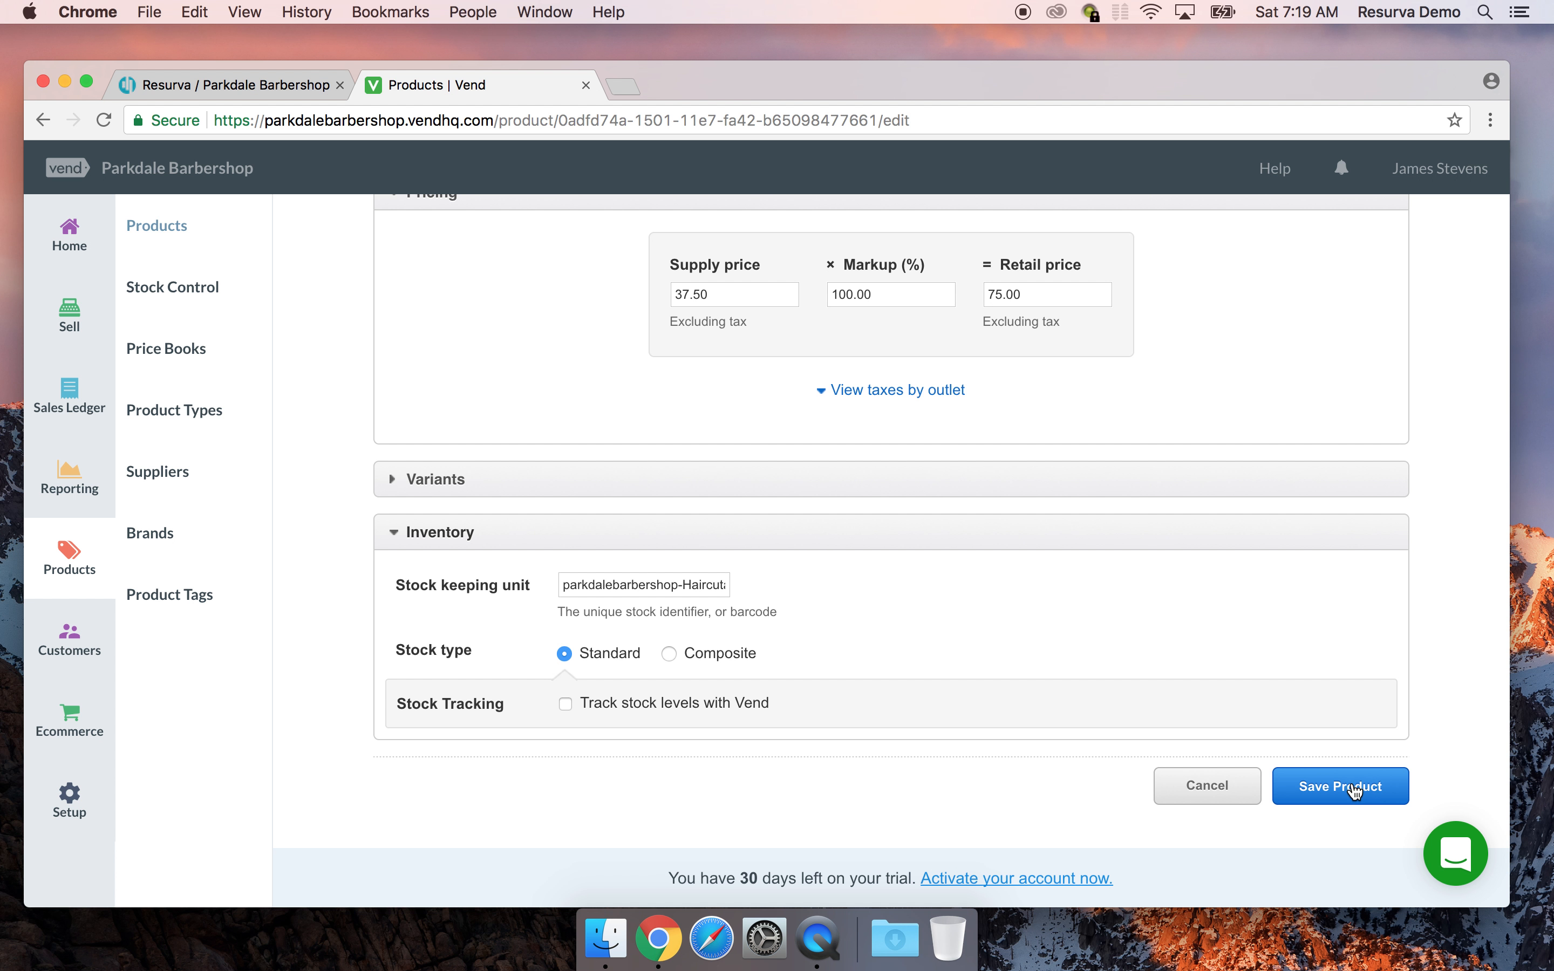
left_click(1348, 787)
scroll(1345, 782, "down", 6)
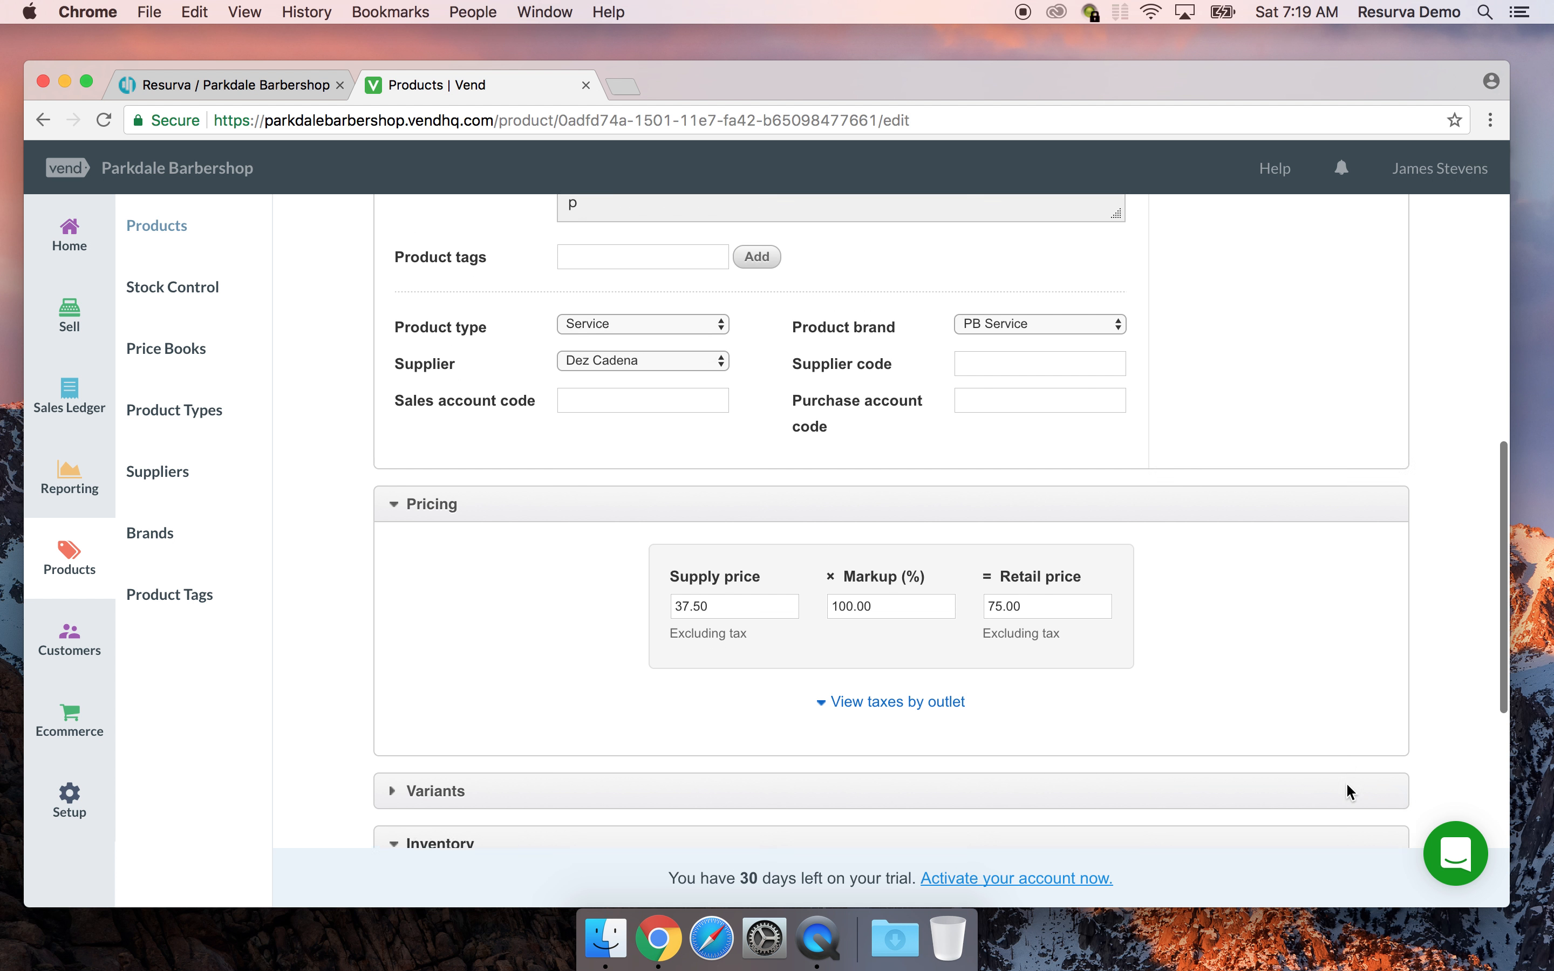
Save the Haircut & Shave product changes
left_click(1311, 792)
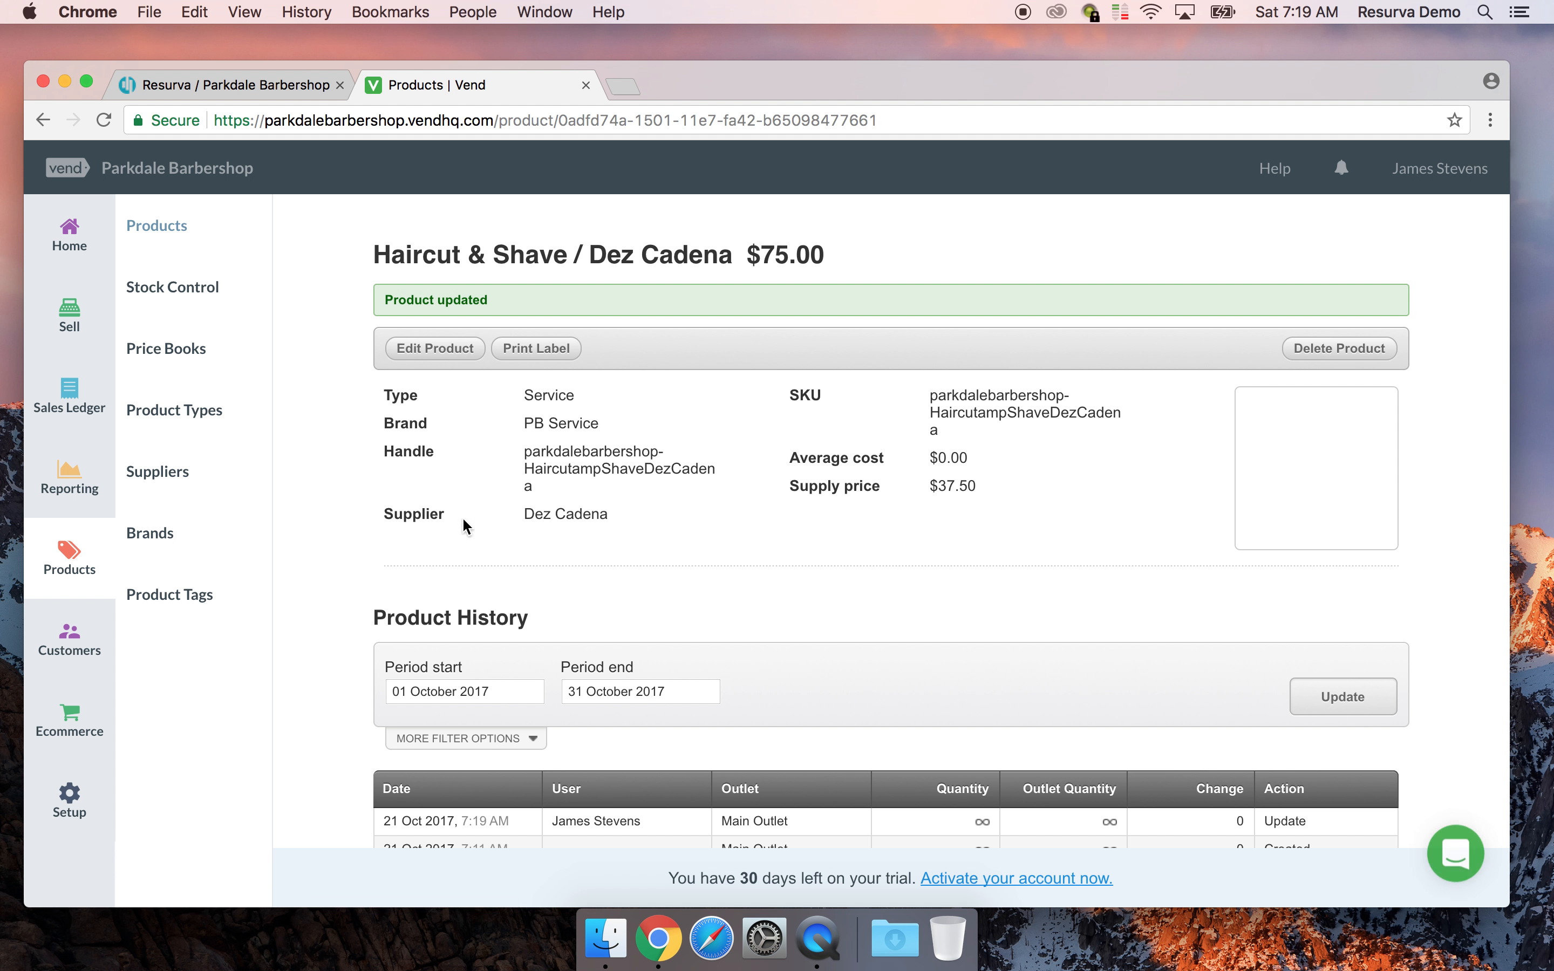
scroll(486, 466, "down", 2)
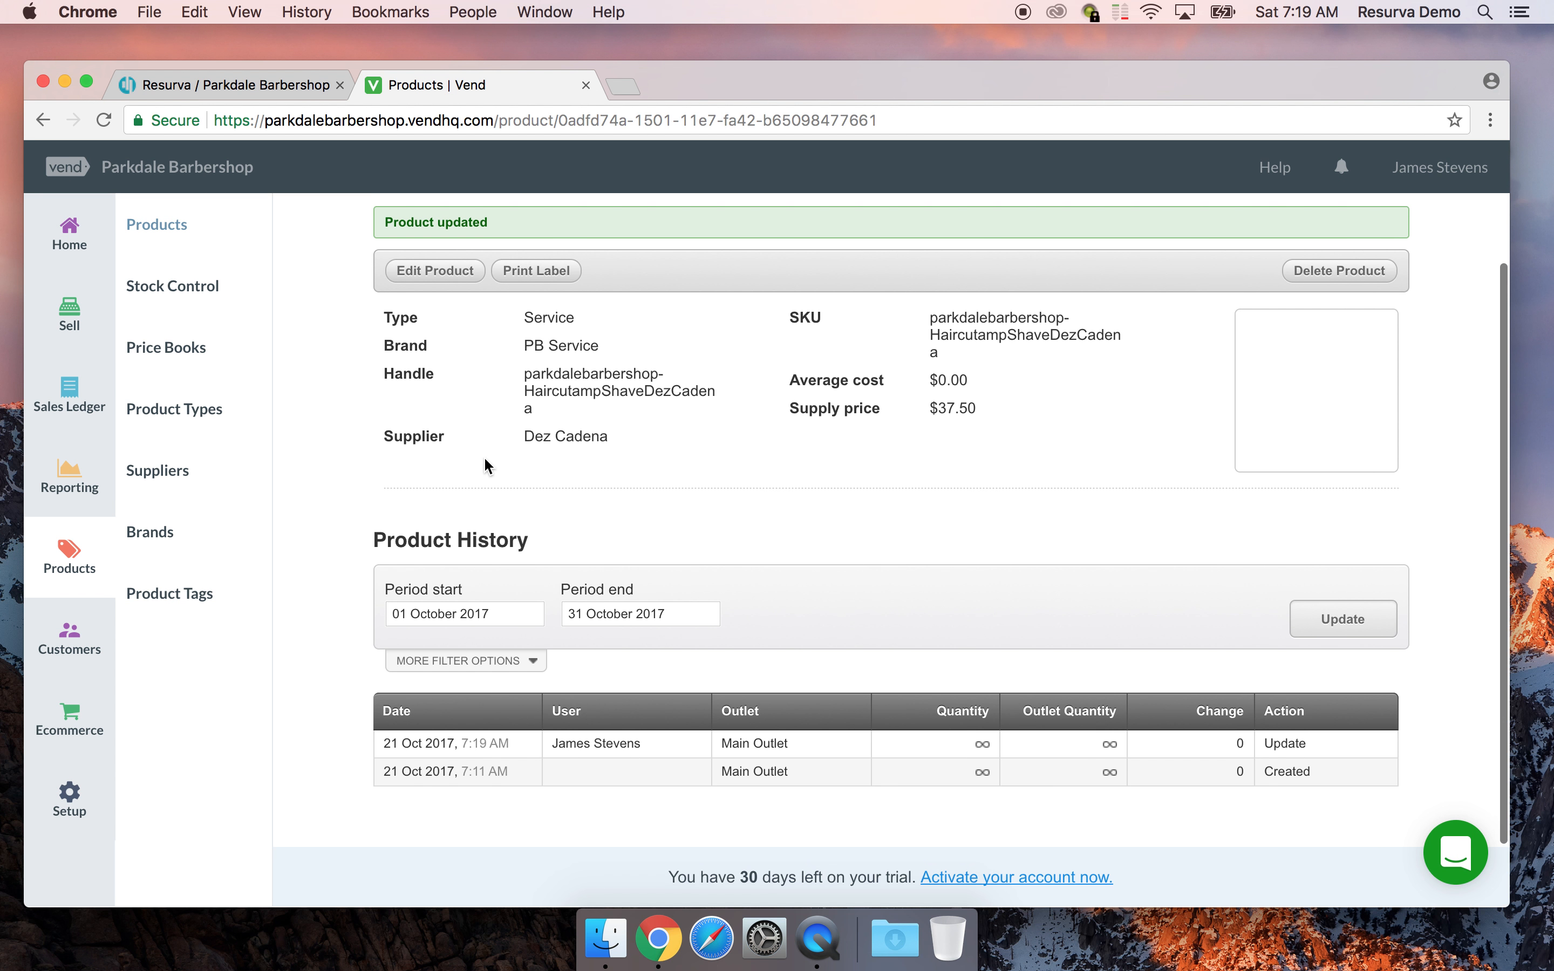
scroll(486, 466, "down", 2)
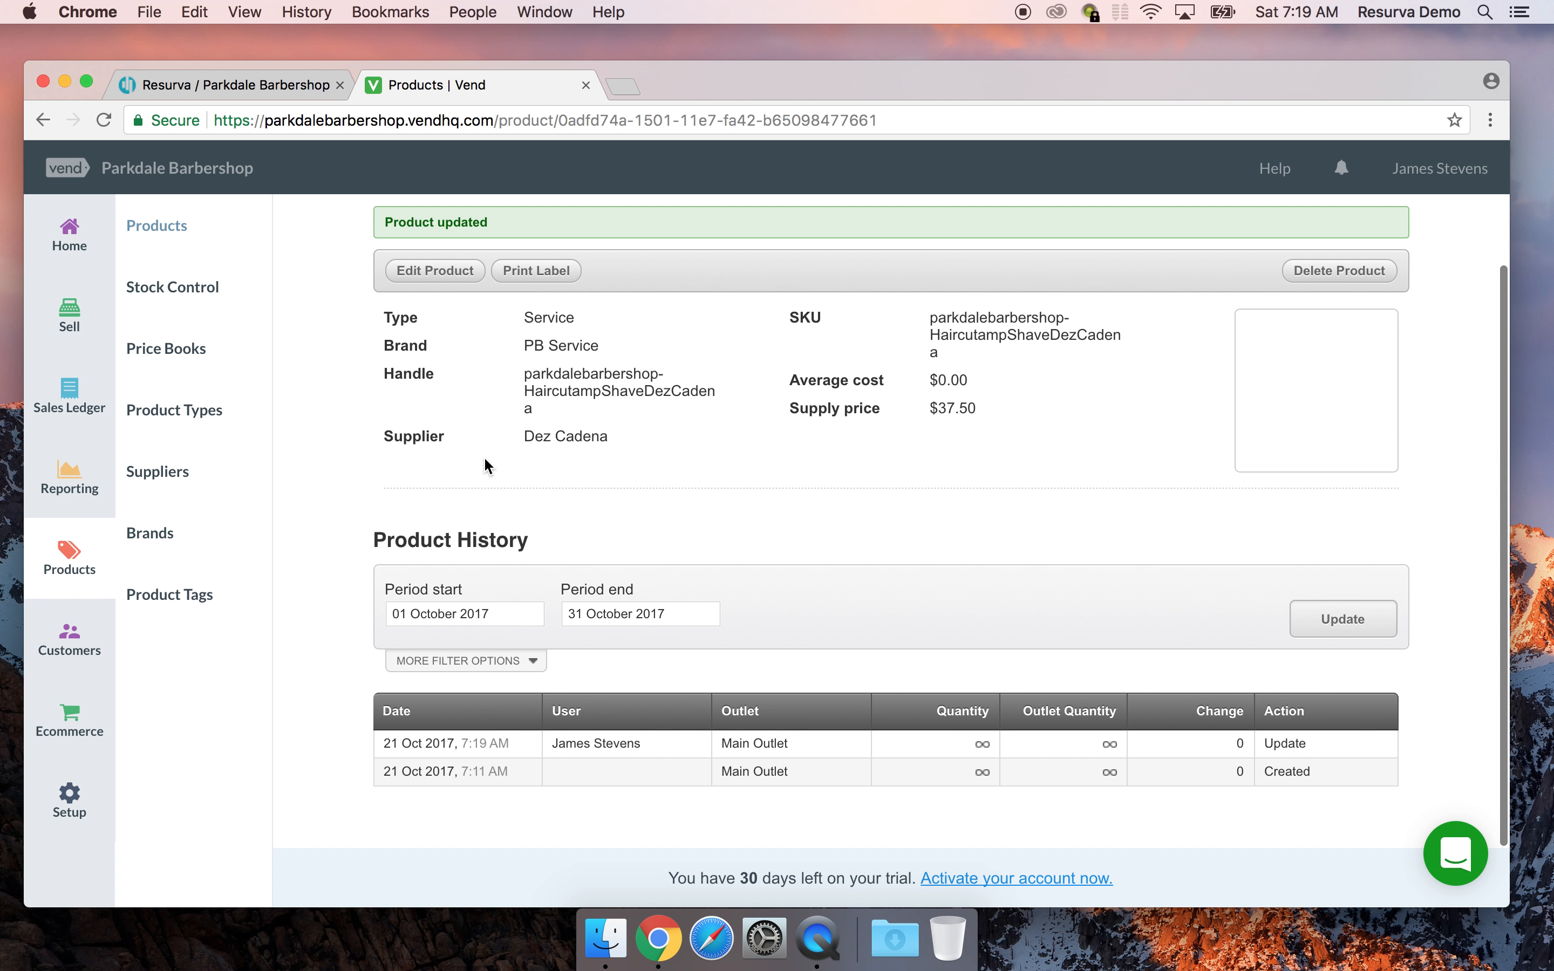
scroll(486, 466, "up", 2)
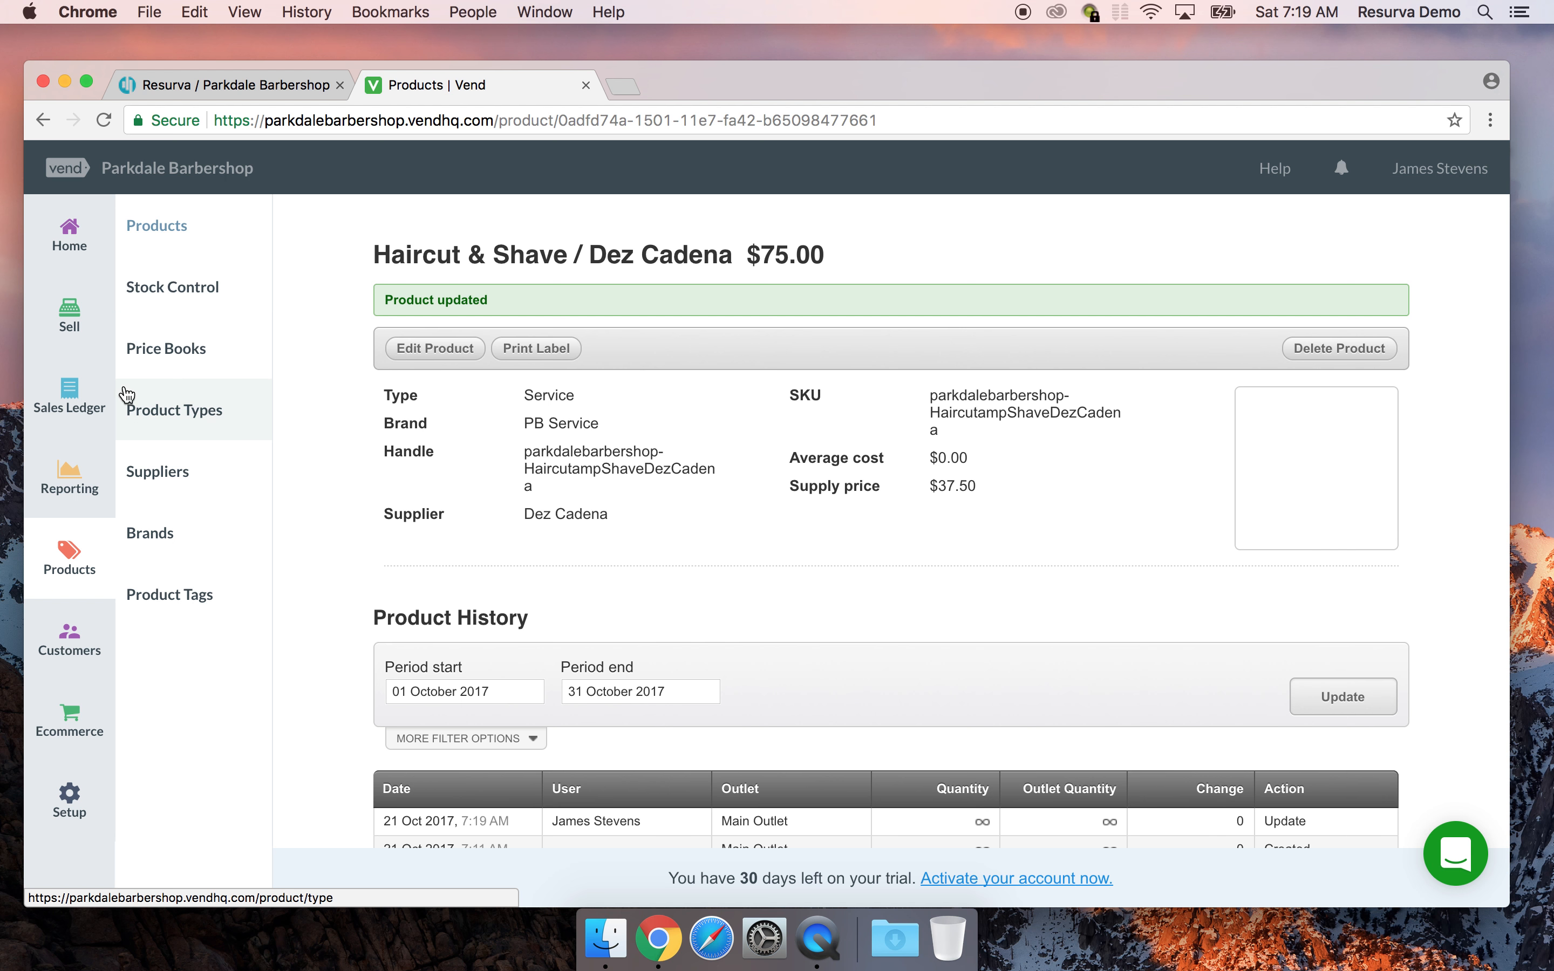
Open the $50.00 Shave / Dez Cadena product from the products list
left_click(157, 227)
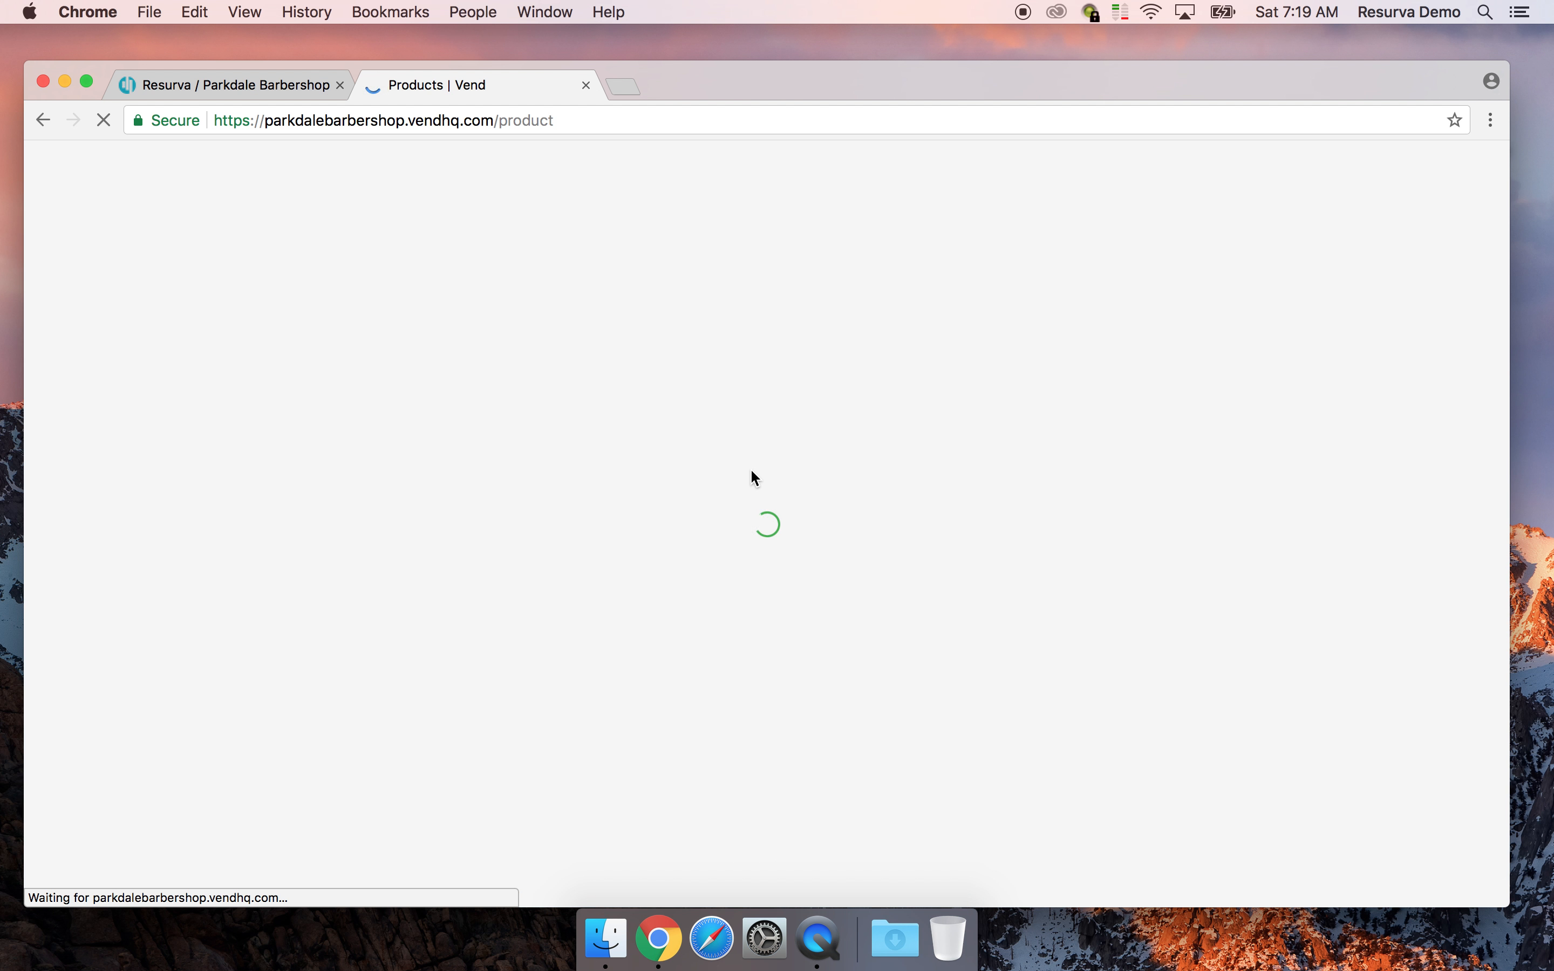
scroll(751, 471, "down", 5)
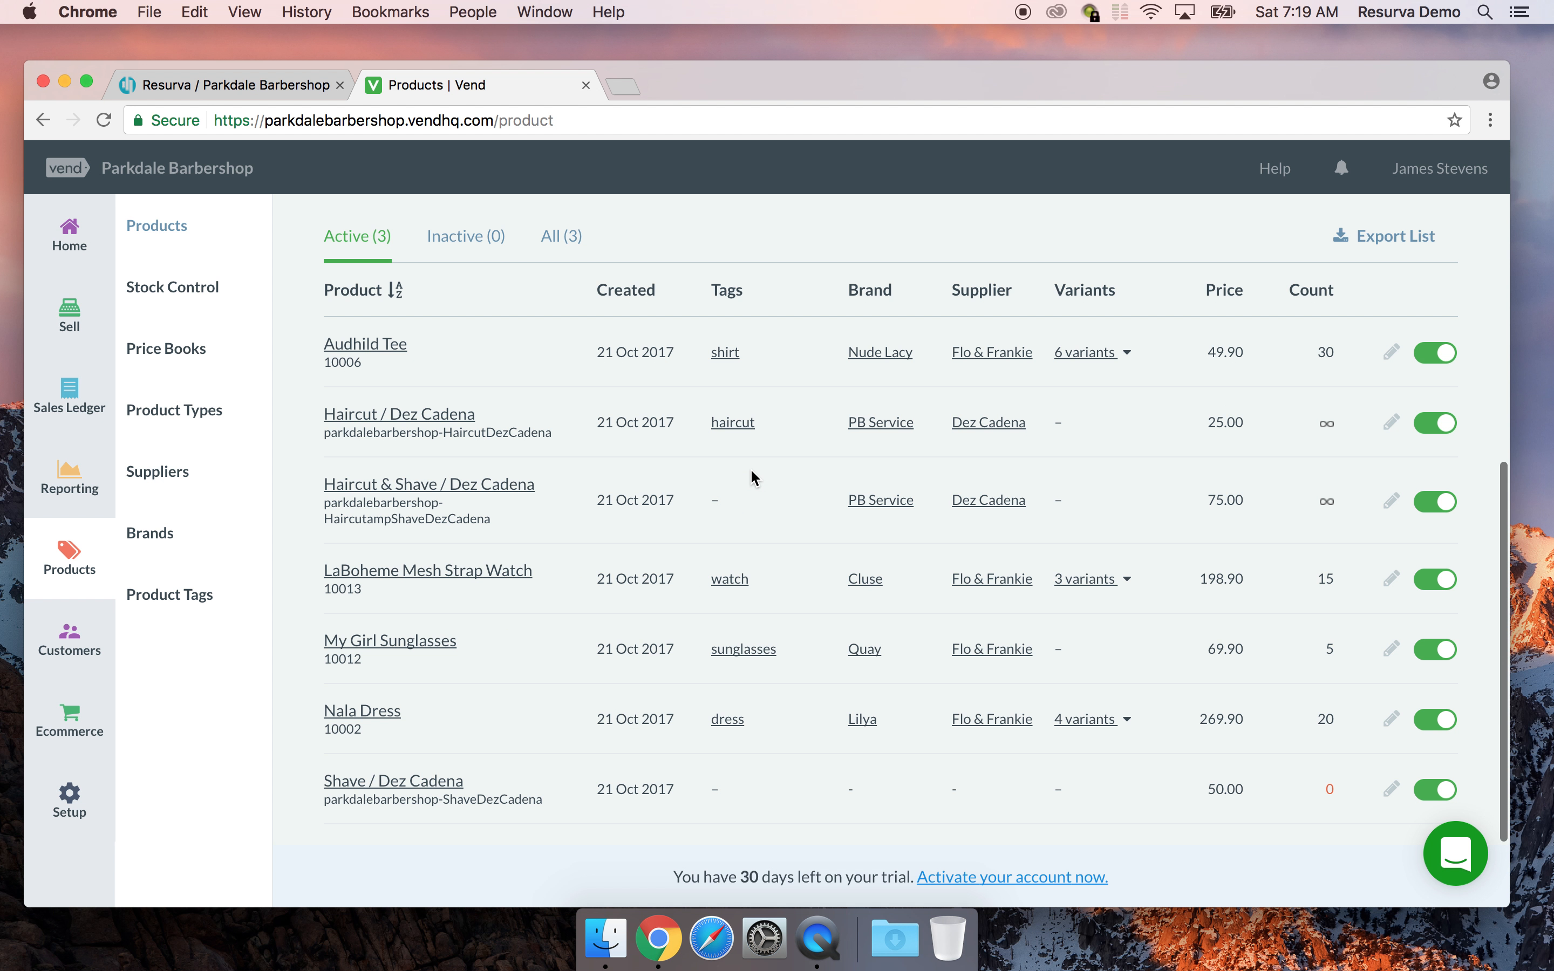
left_click(395, 782)
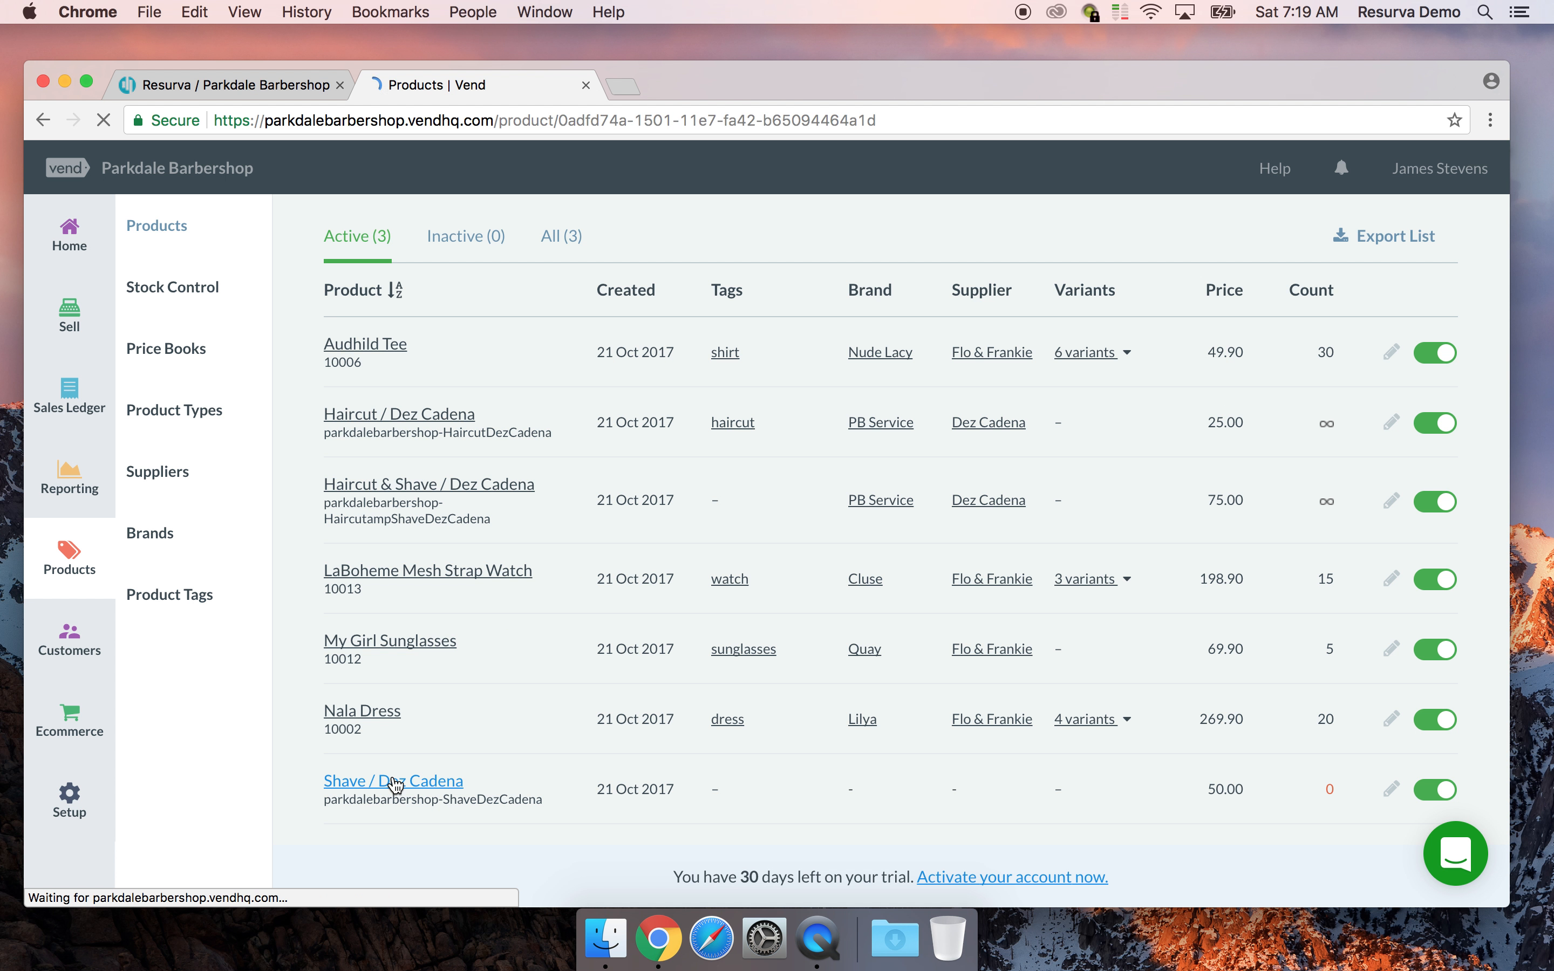
right_click(822, 581)
left_click(451, 314)
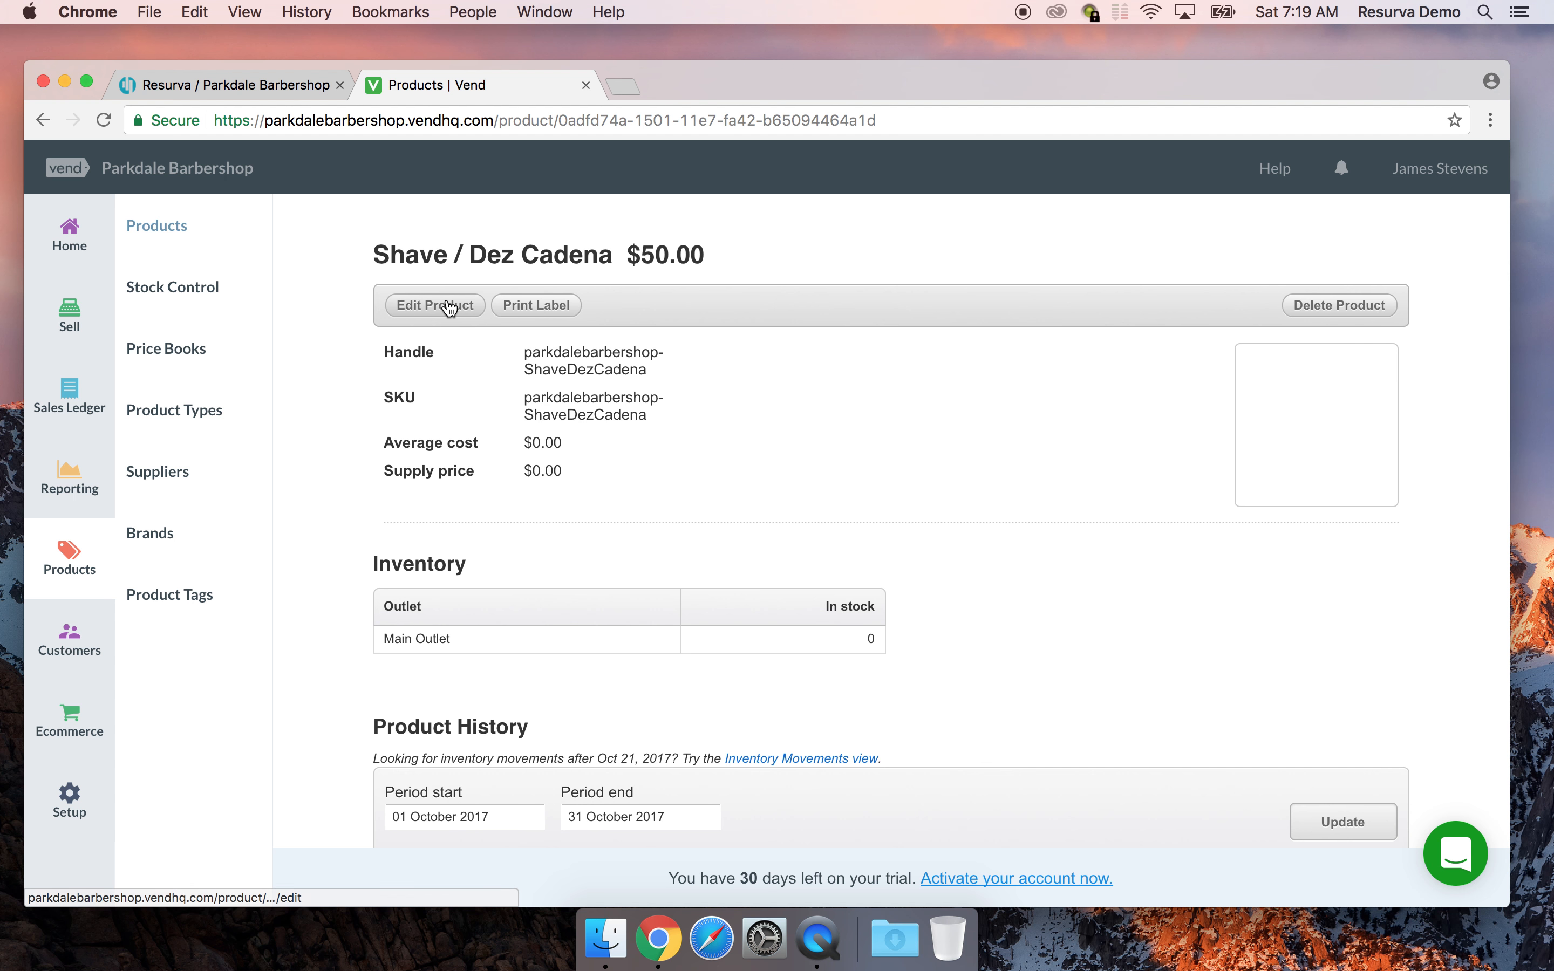
left_click(444, 307)
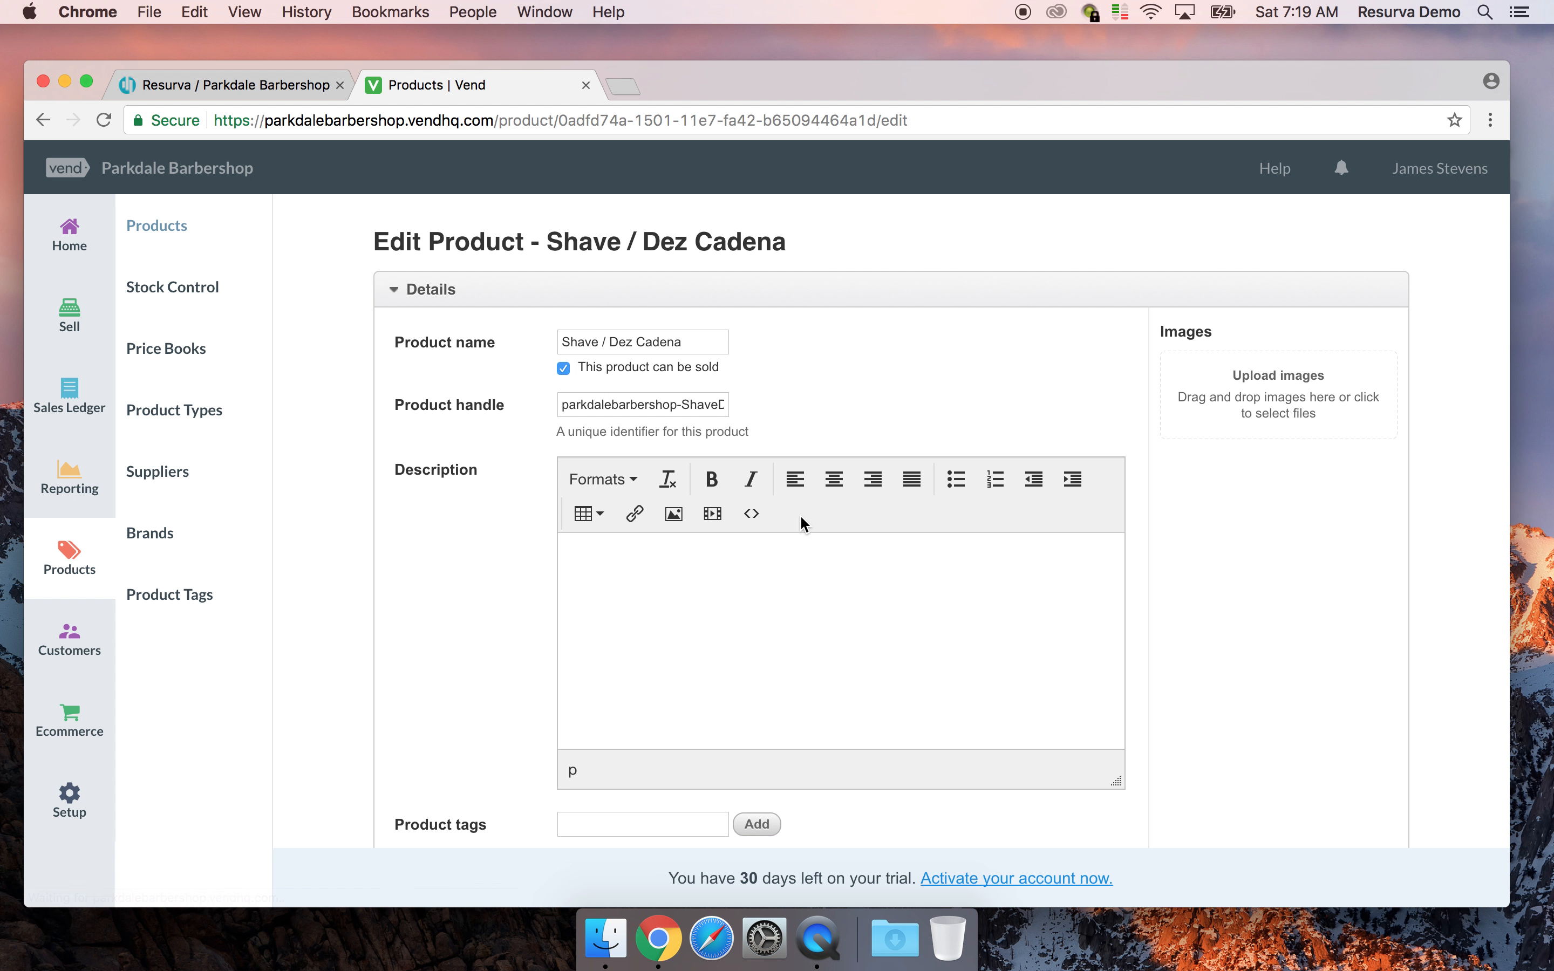
scroll(802, 520, "down", 10)
left_click(616, 368)
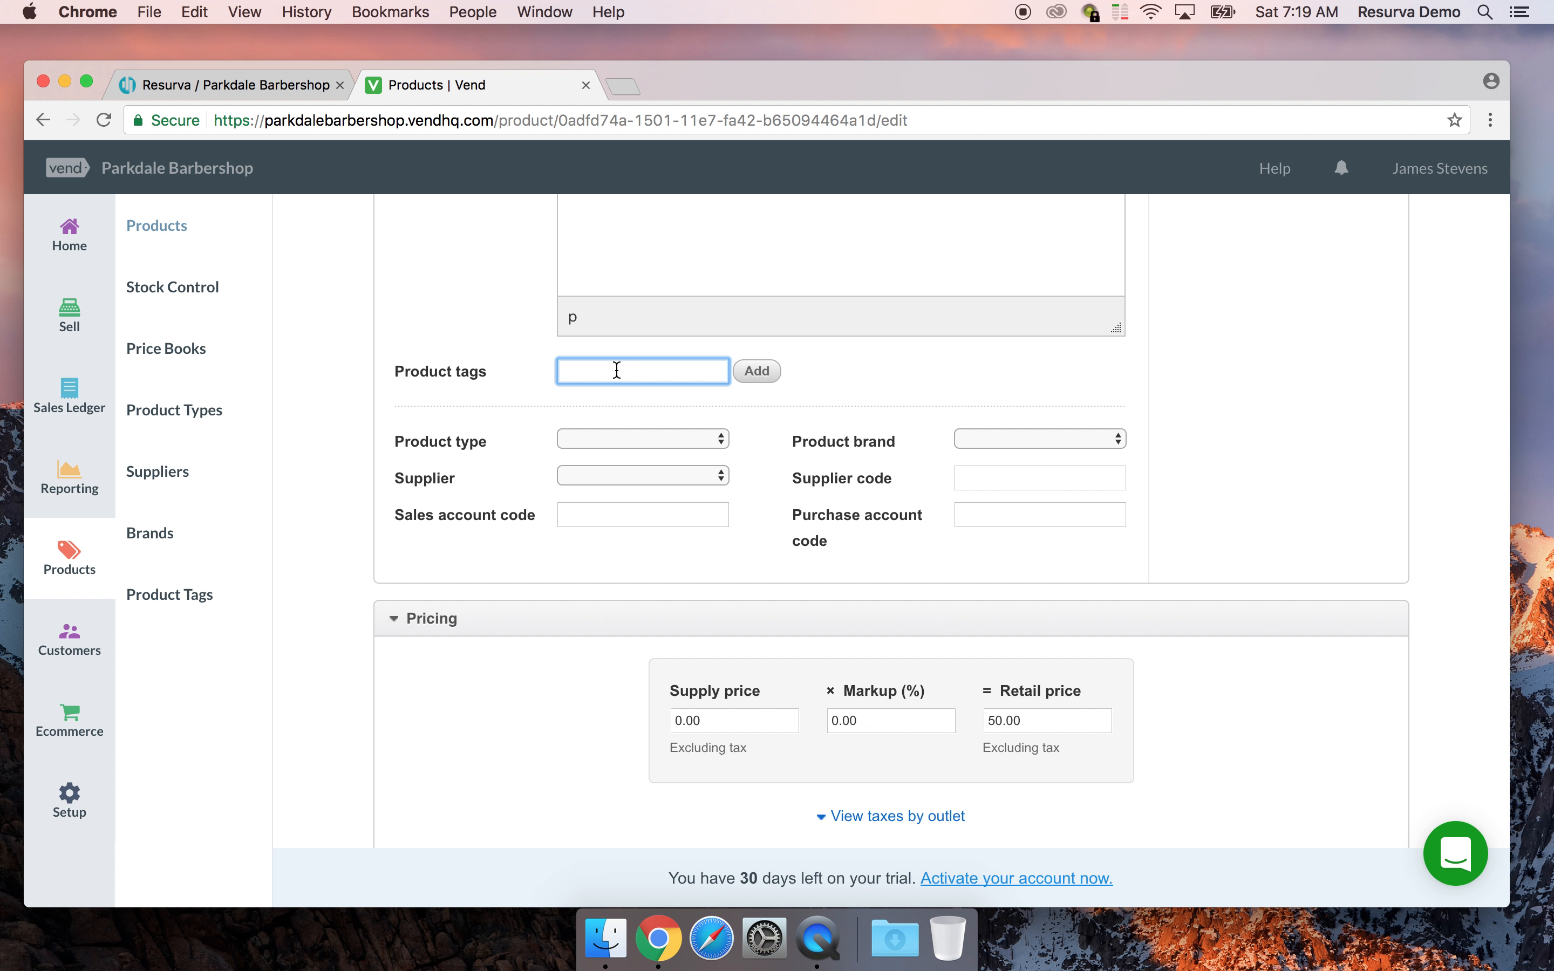
scroll(616, 370, "up", 7)
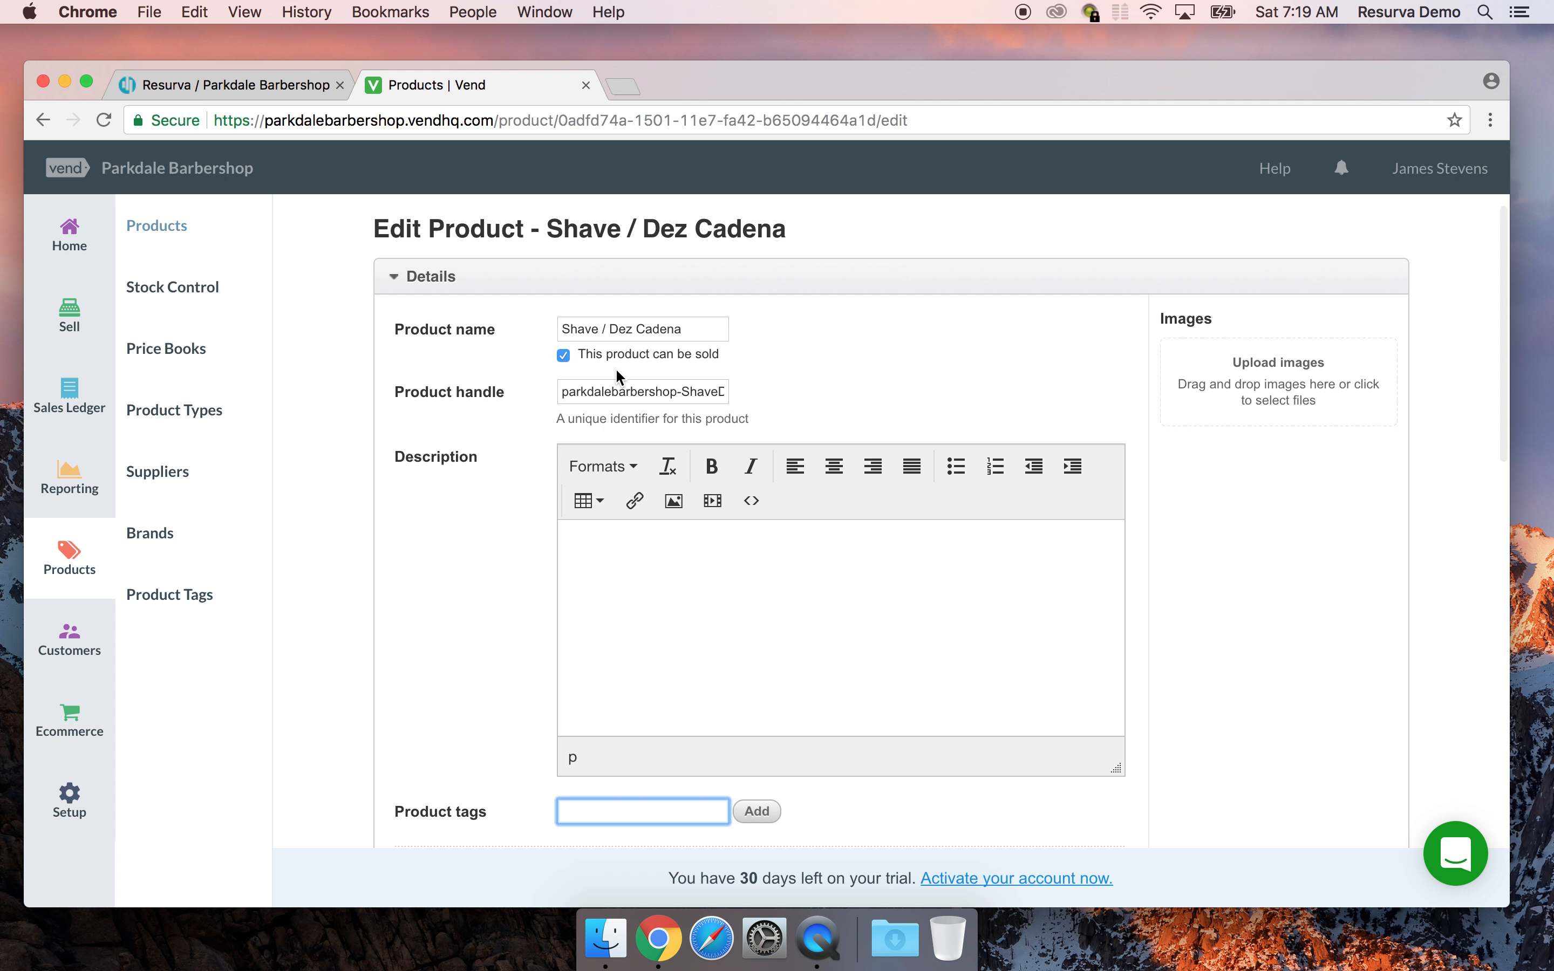
right_click(616, 371)
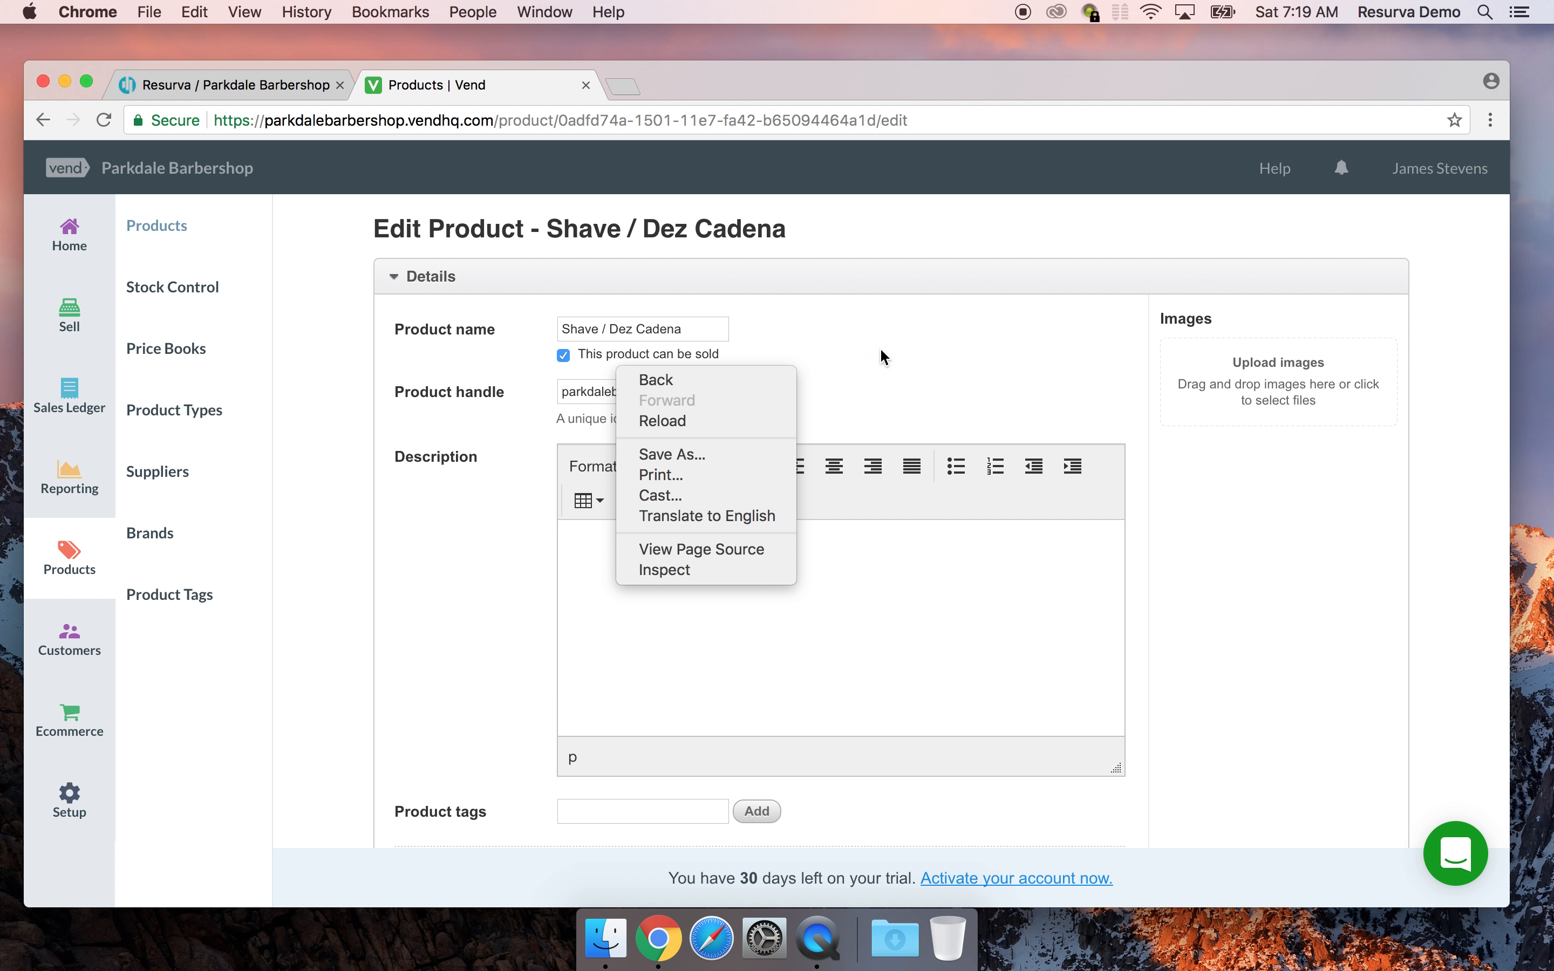
left_click(1030, 78)
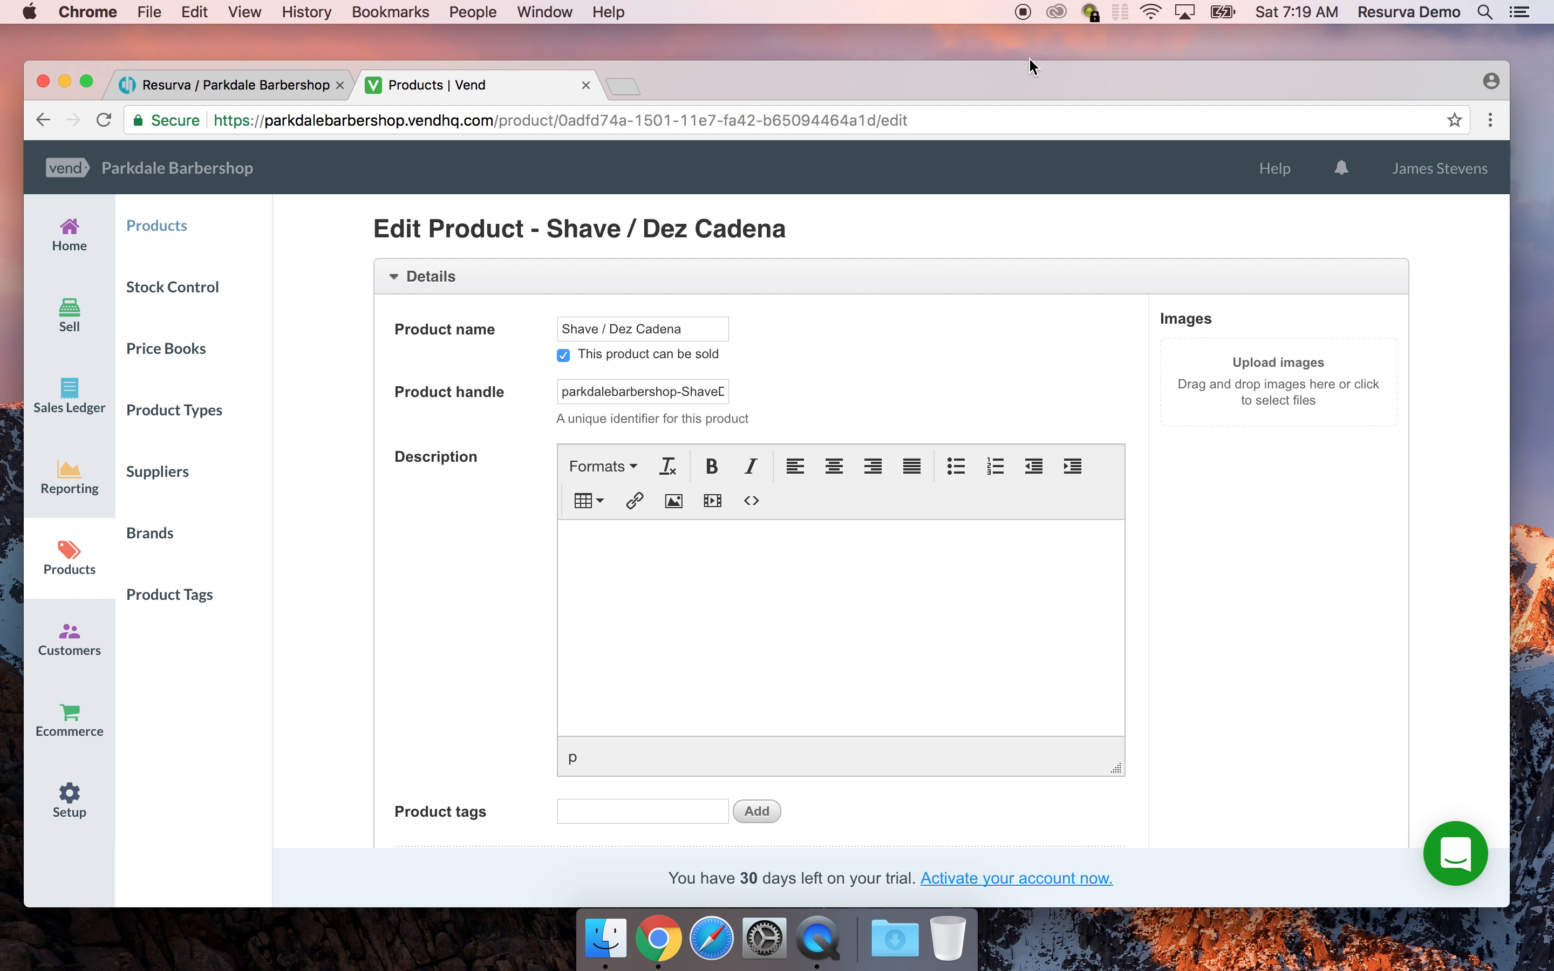
left_click_drag(933, 74, 932, 73)
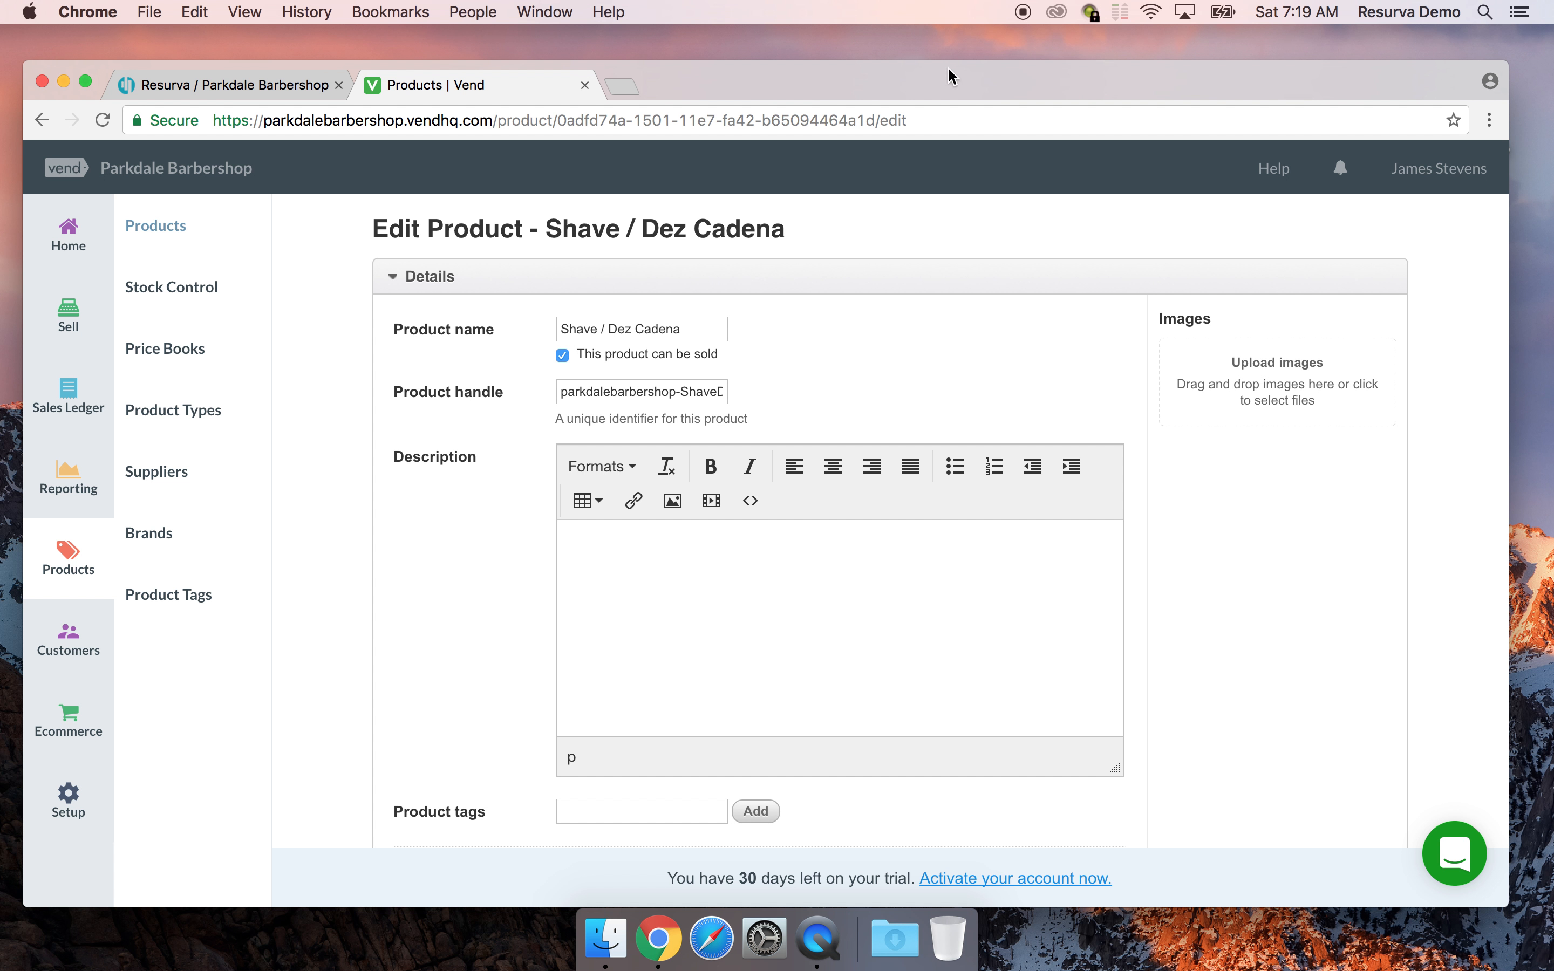
left_click_drag(1000, 73, 1035, 73)
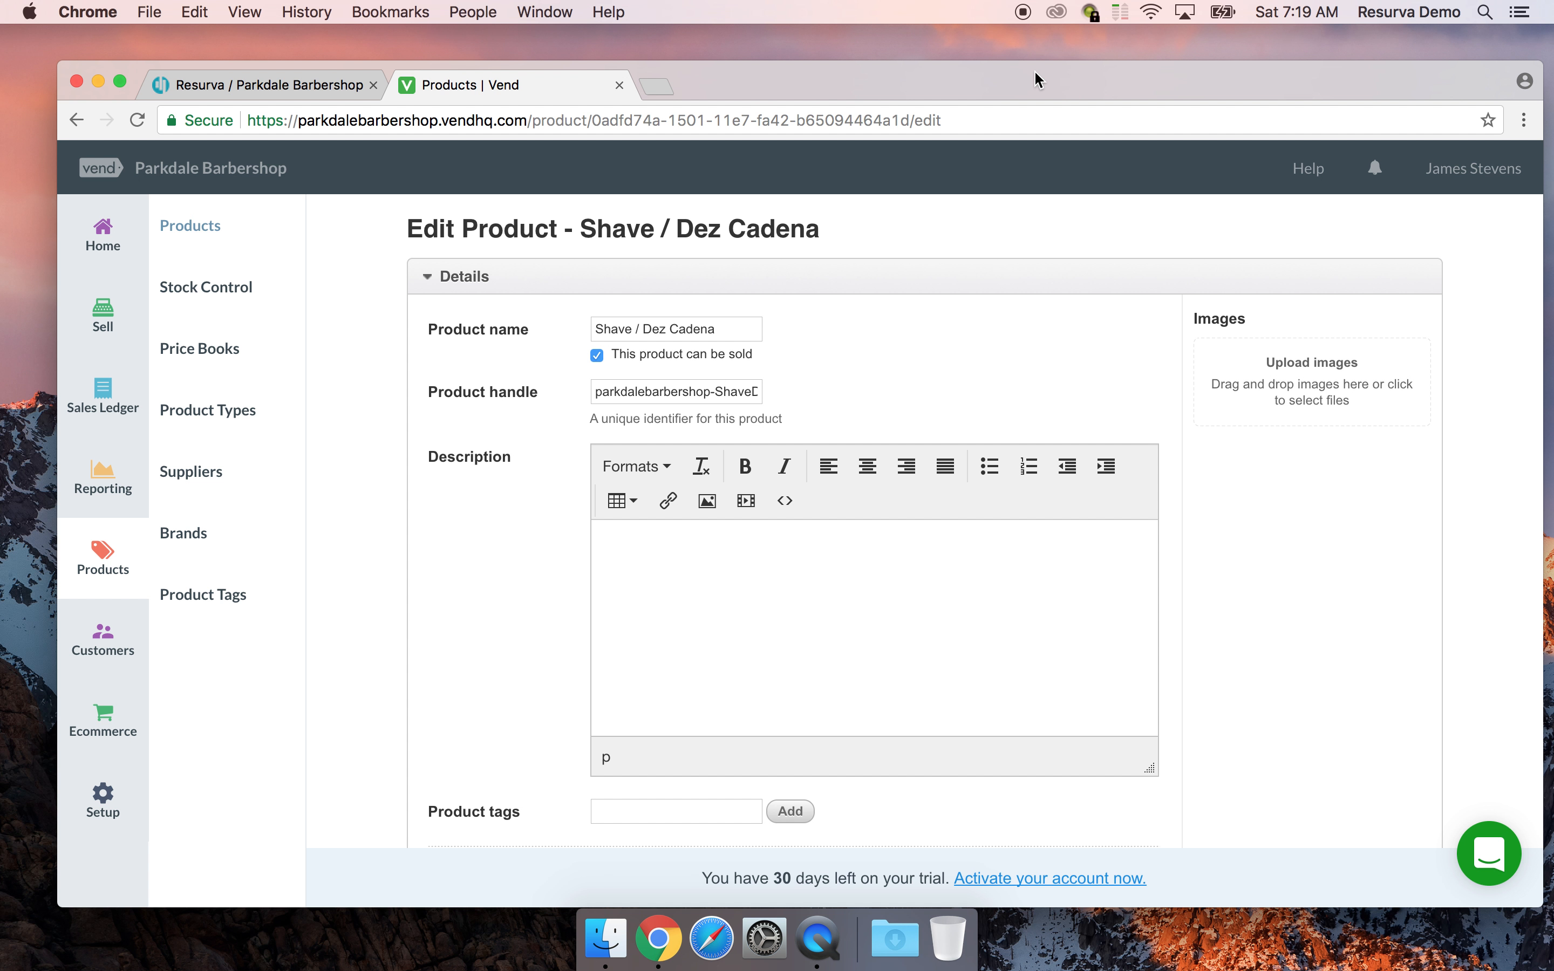
mouse_move(1035, 70)
left_mouse_down()
mouse_move(993, 62)
mouse_move(1007, 62)
left_mouse_up()
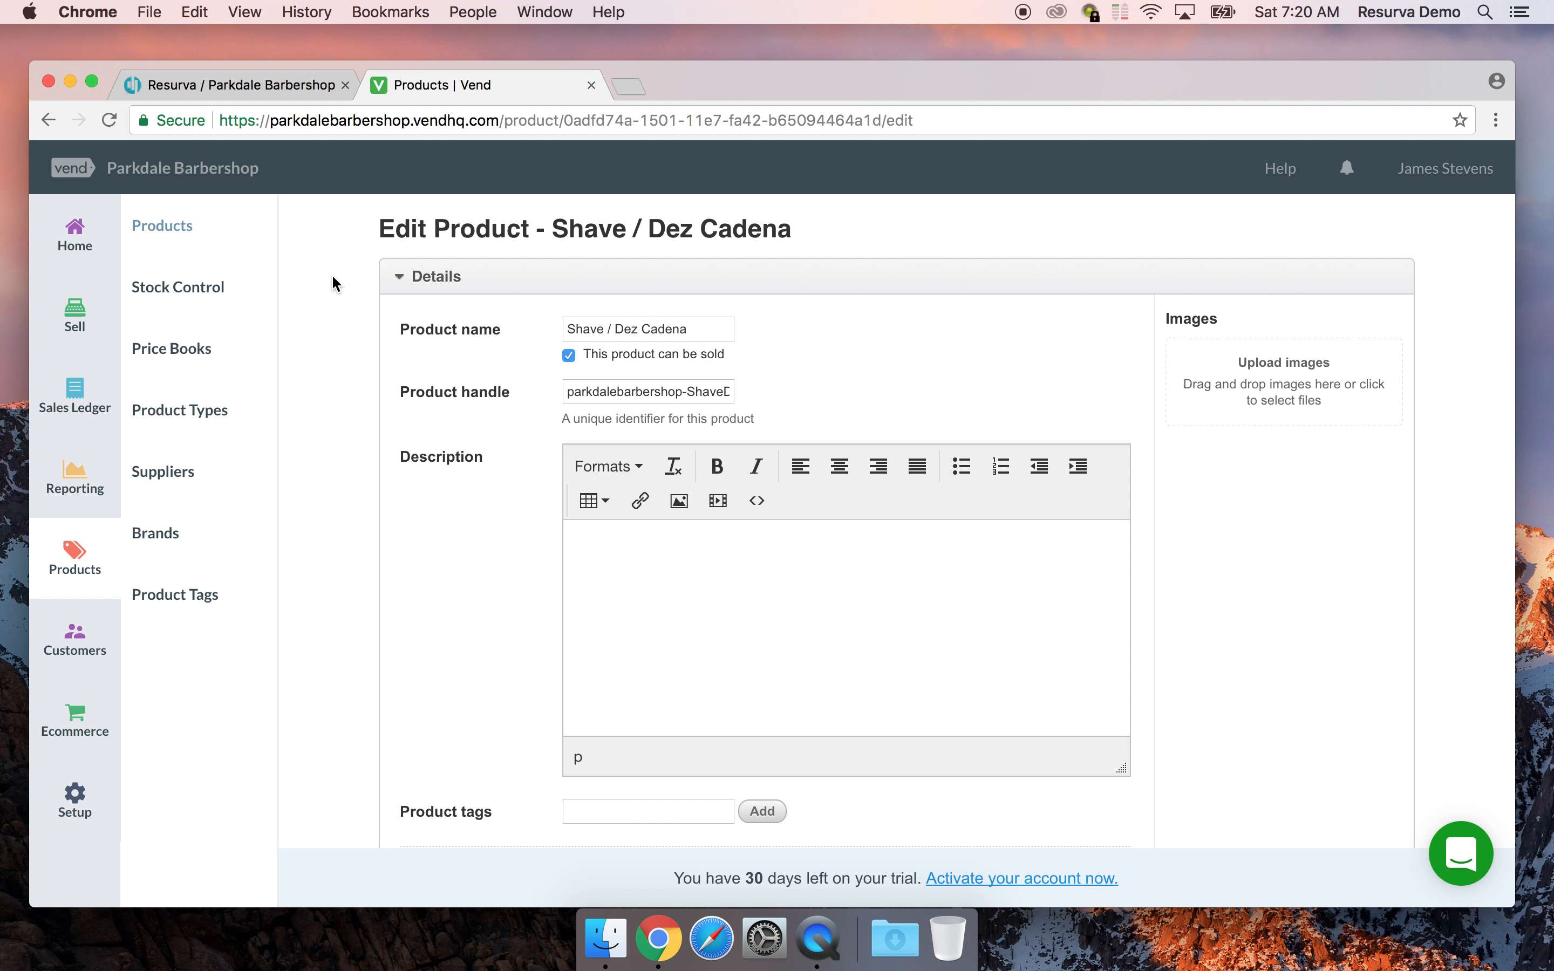
Make Shave / Dez Cadena a Service product tagged shave
scroll(332, 276, "down", 3)
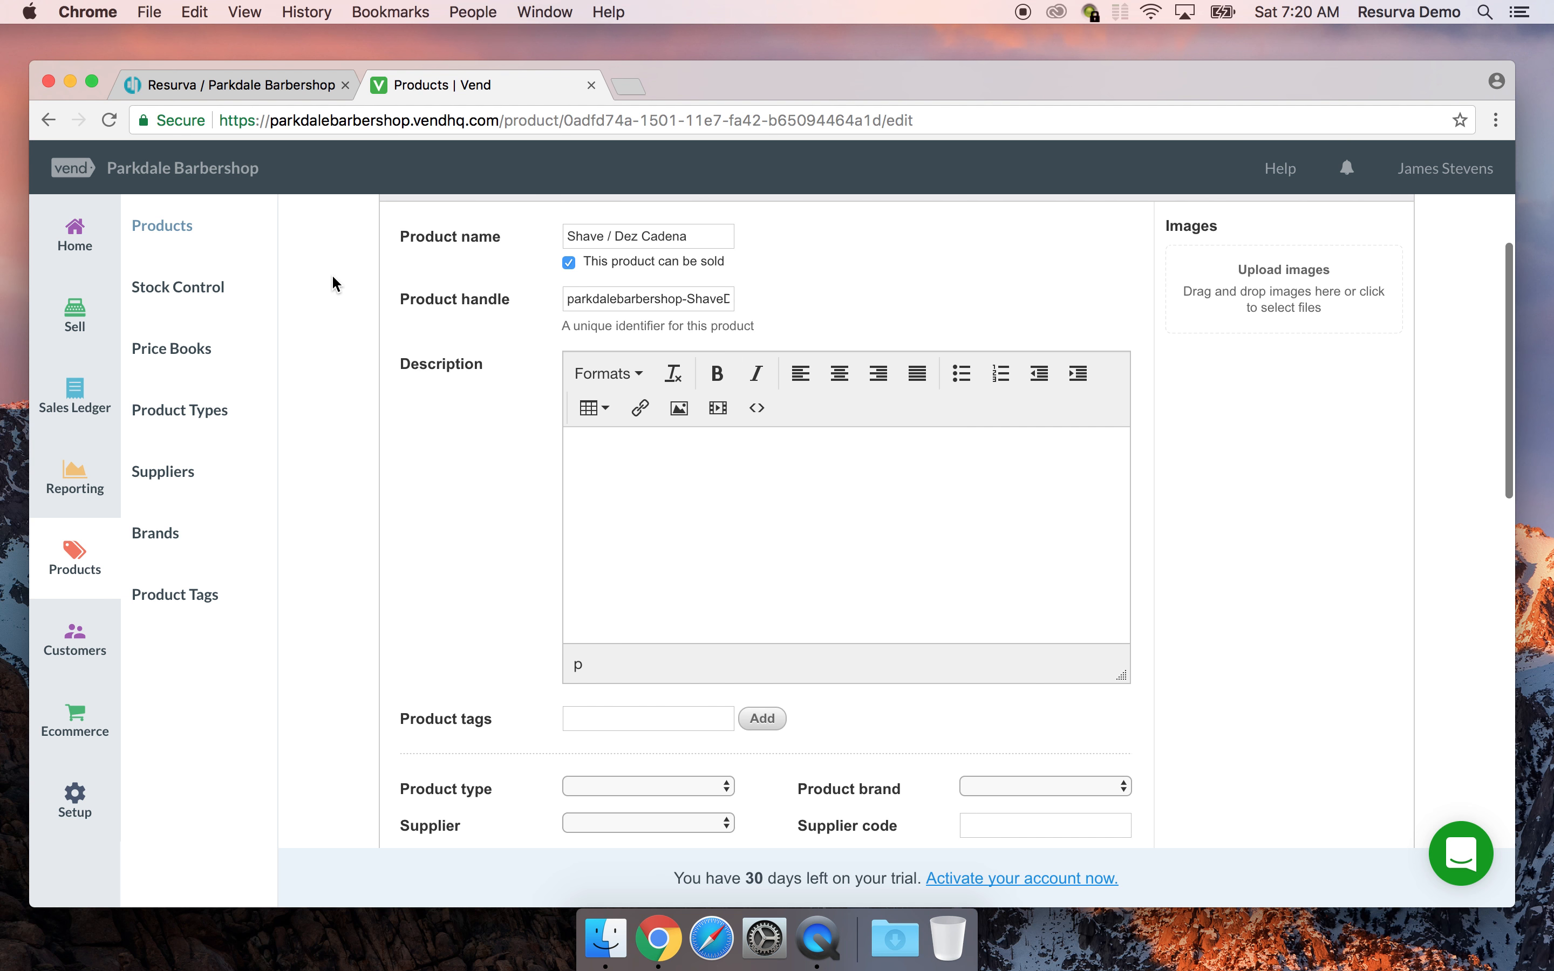
scroll(332, 277, "up", 4)
scroll(332, 277, "down", 5)
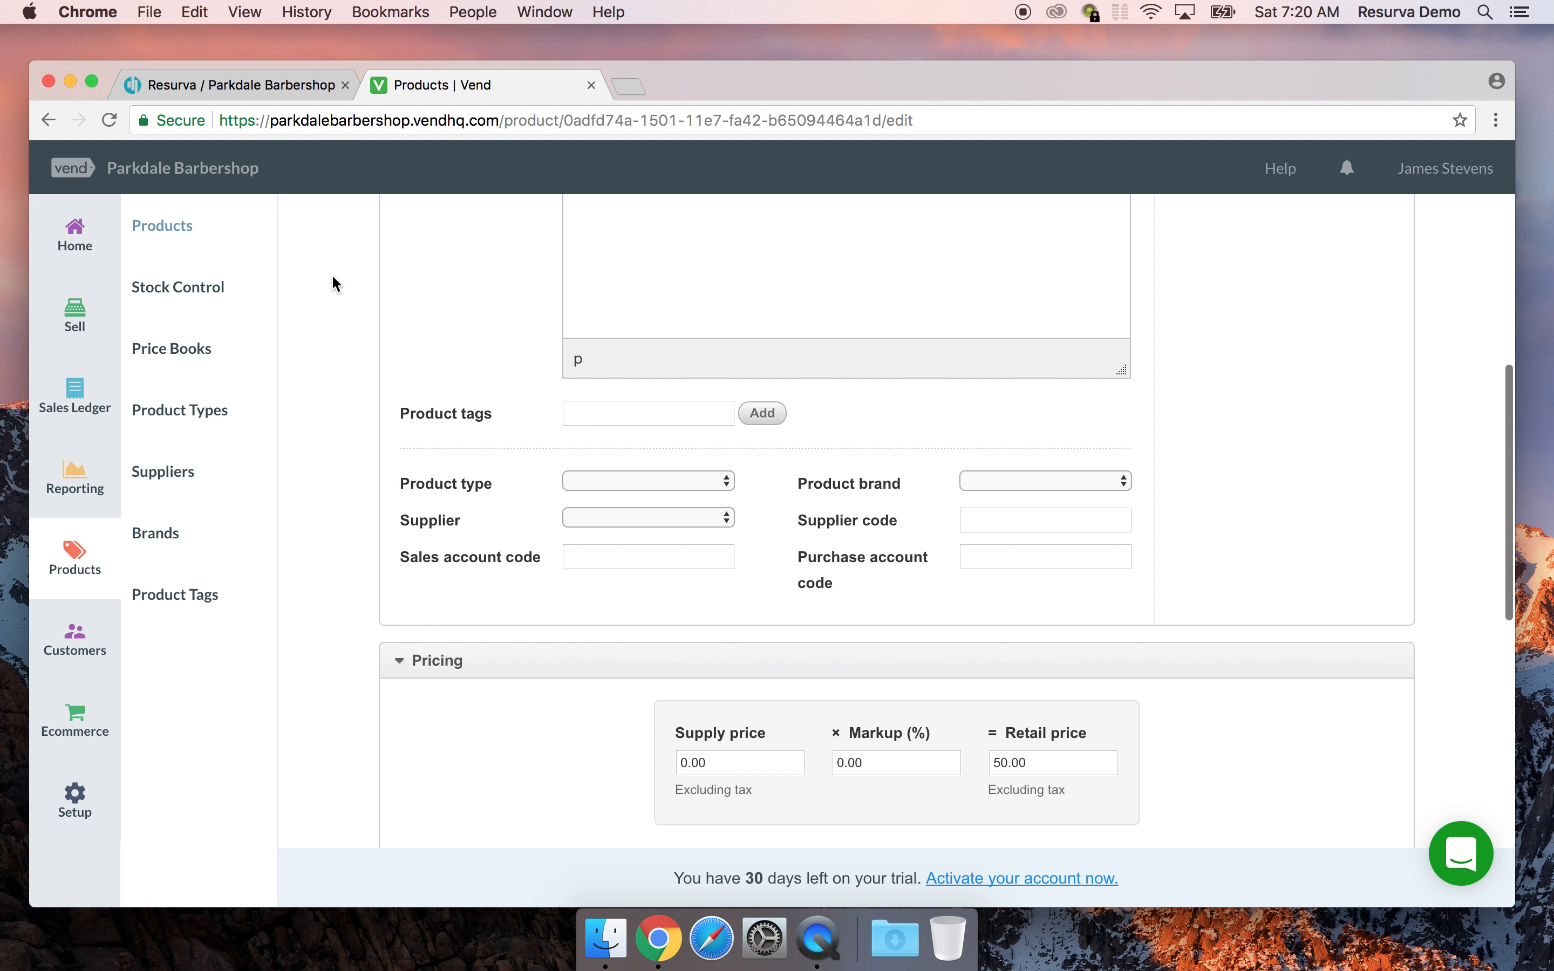
left_click(629, 479)
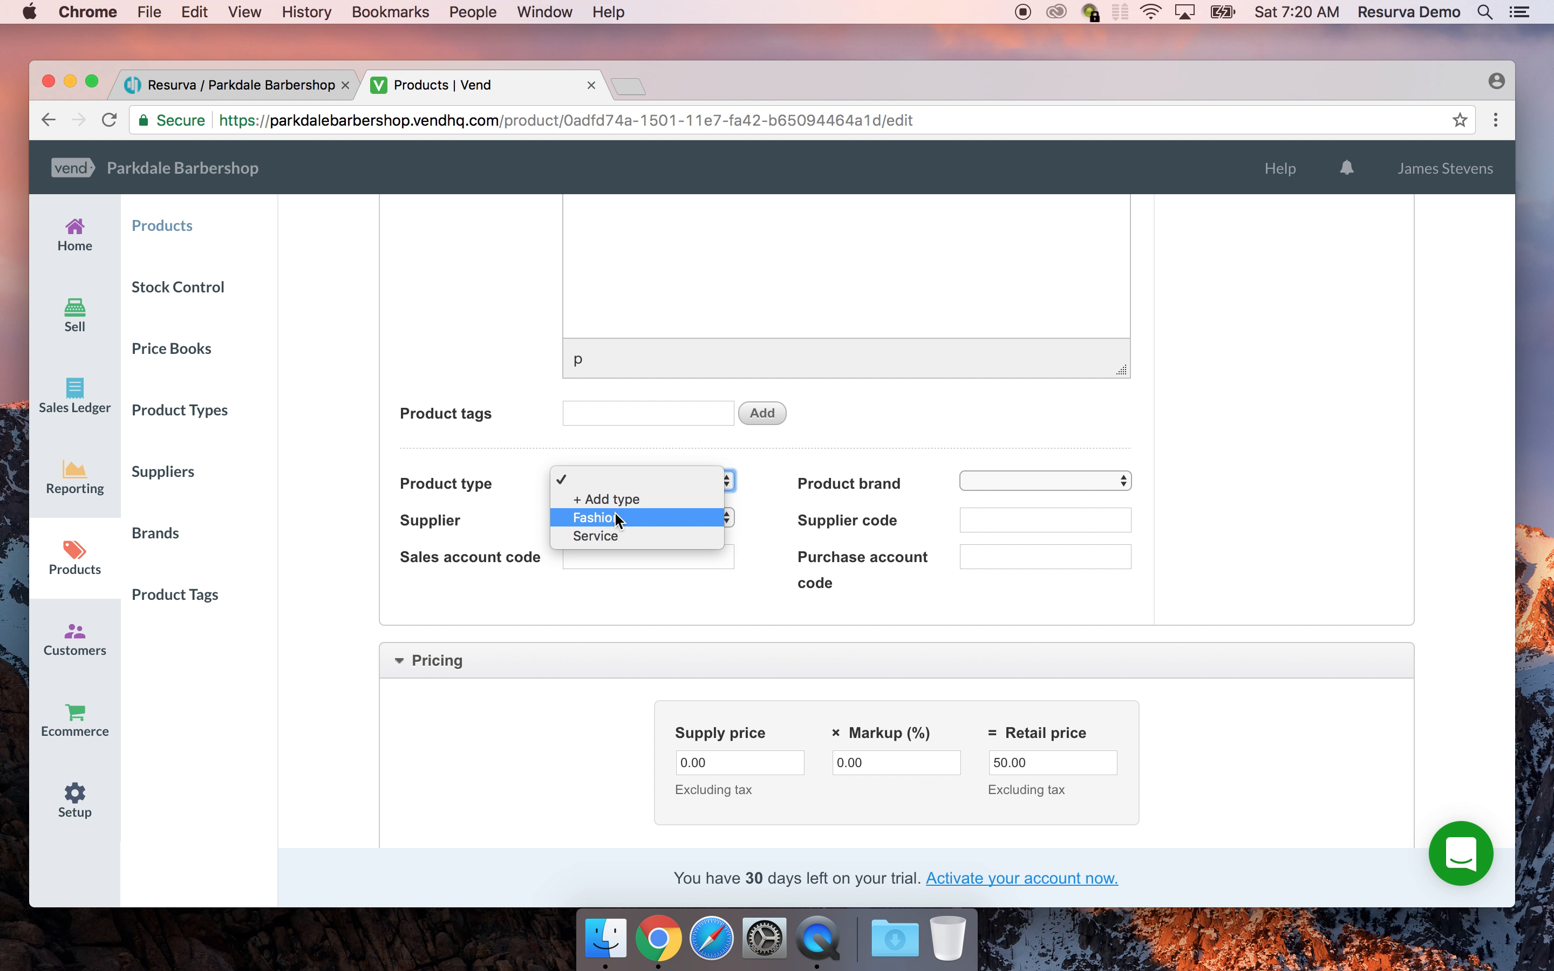
left_click(607, 535)
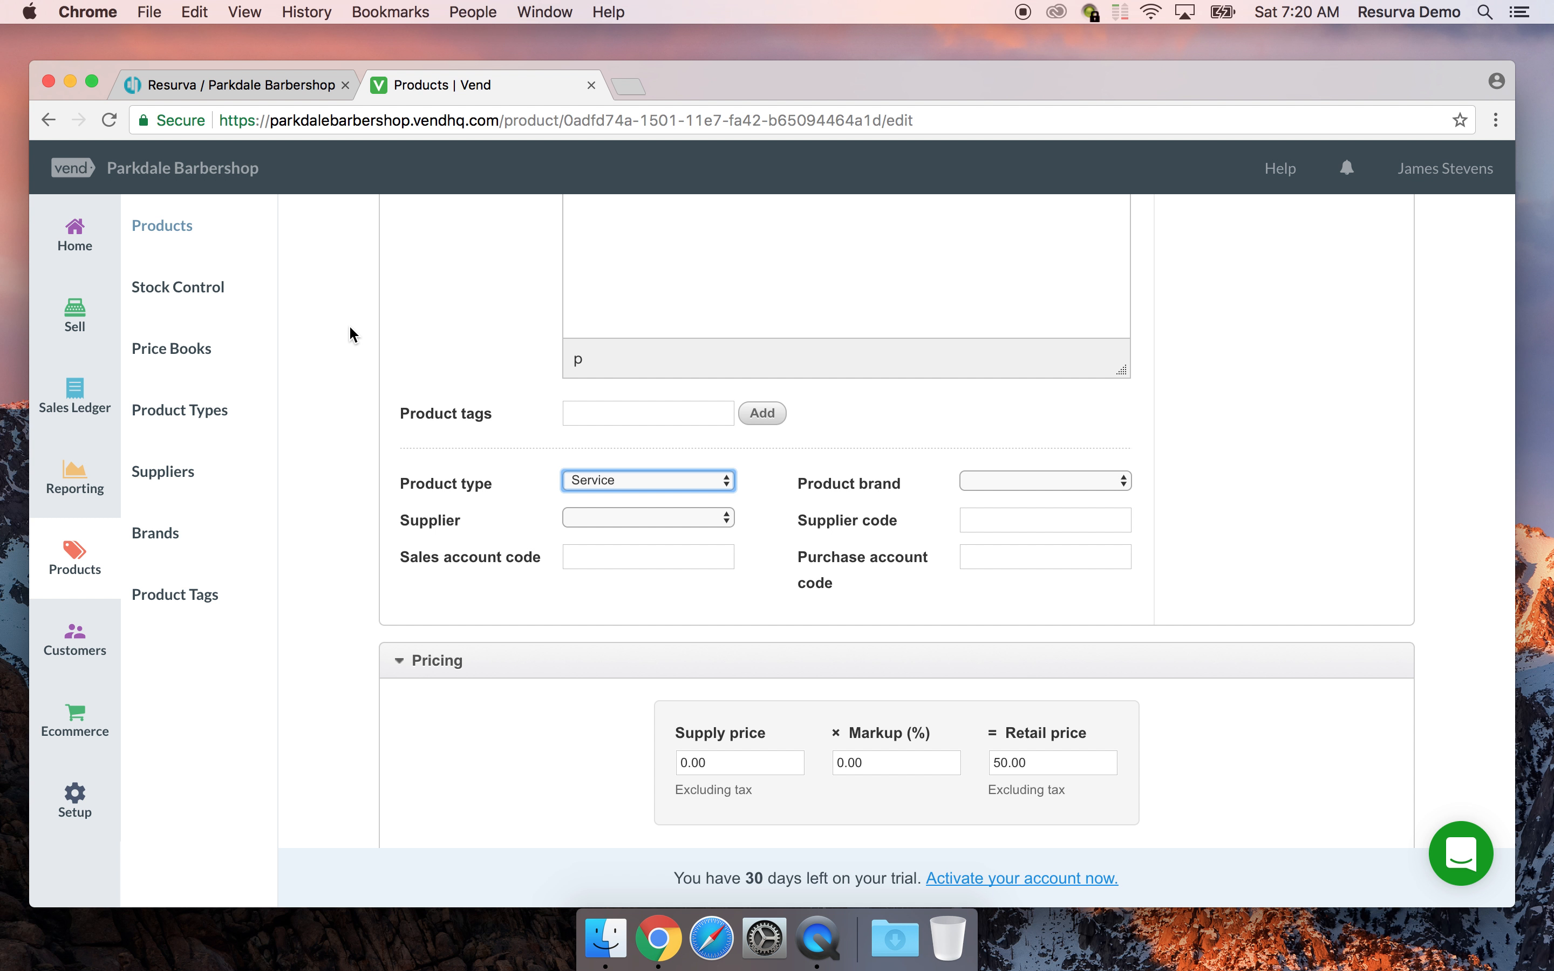
left_click(605, 409)
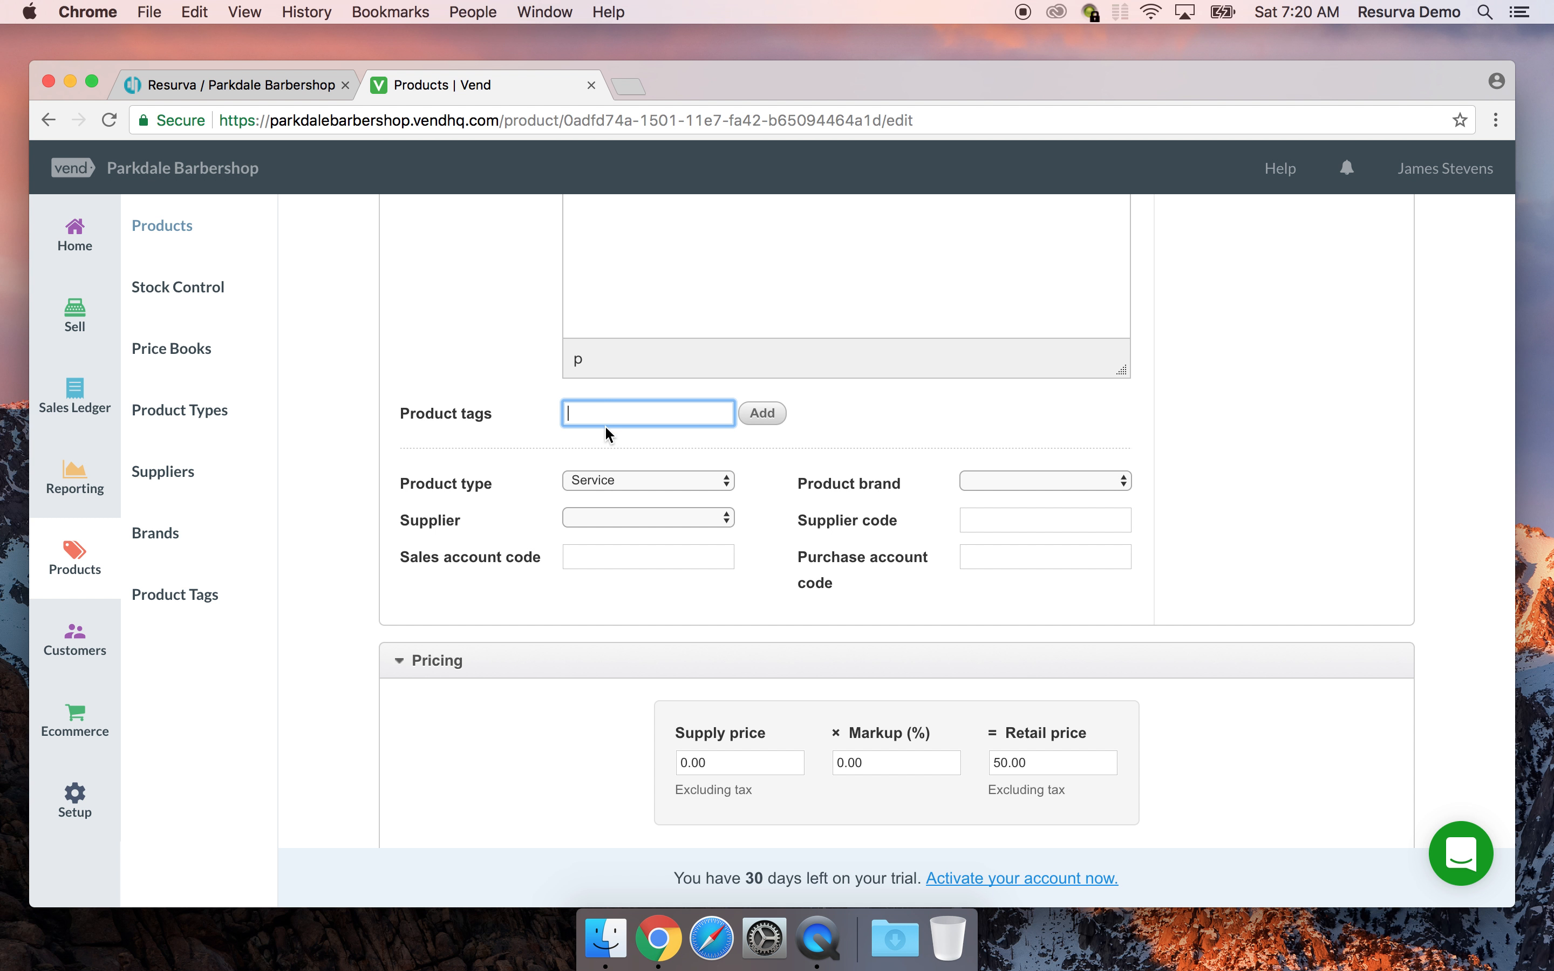
scroll(605, 426, "up", 6)
scroll(605, 426, "down", 3)
type("shave")
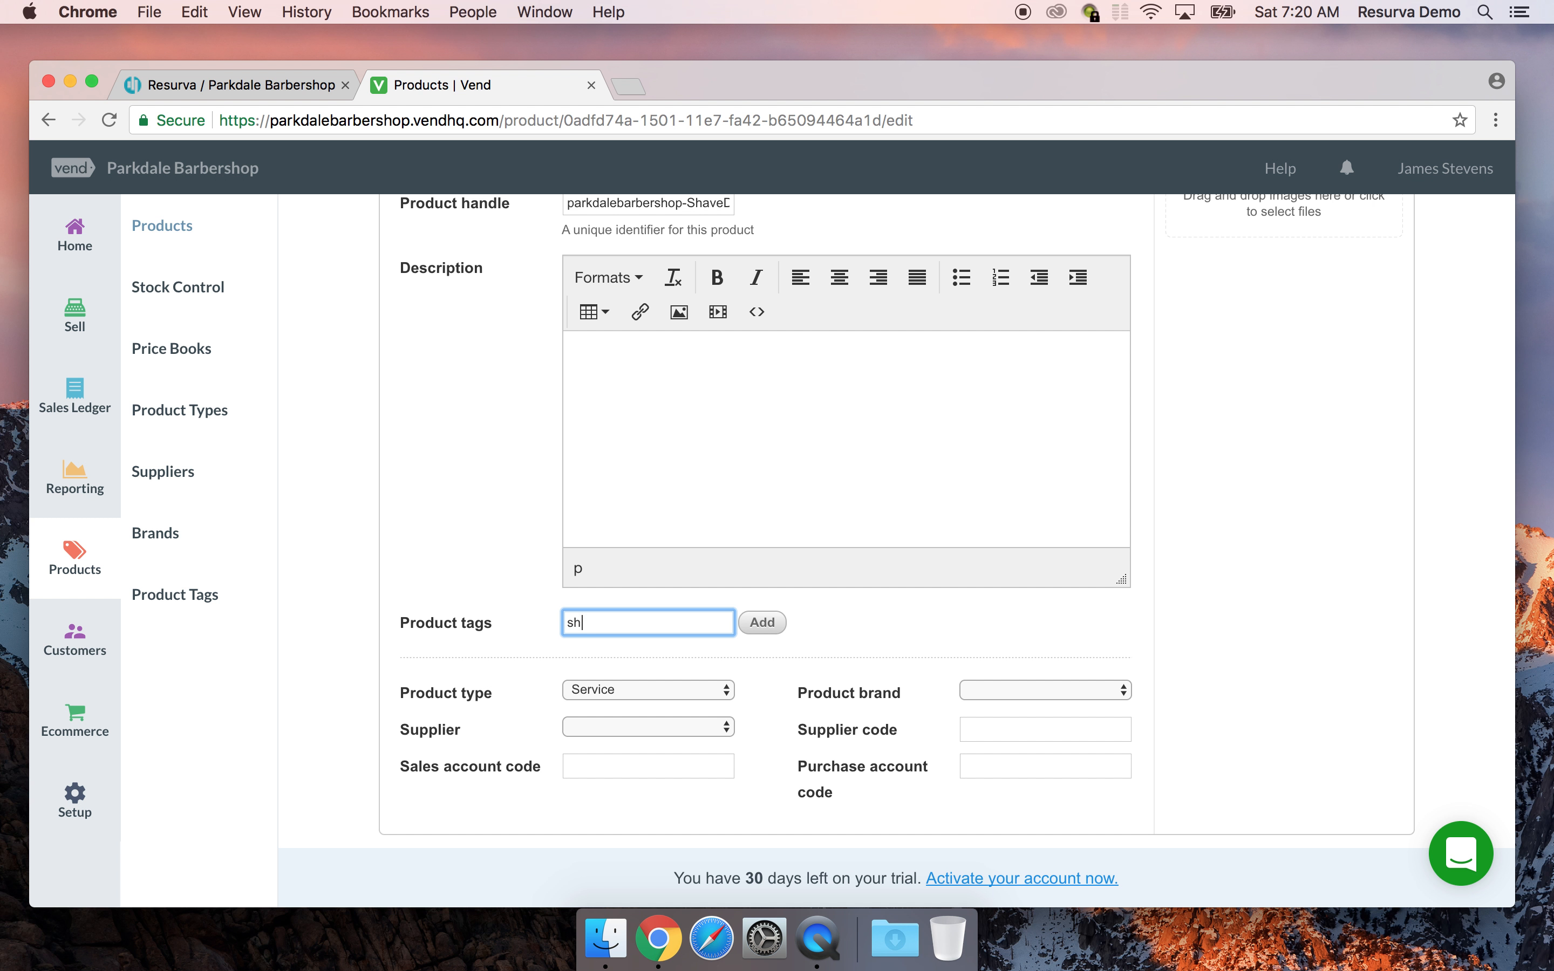
left_click(754, 624)
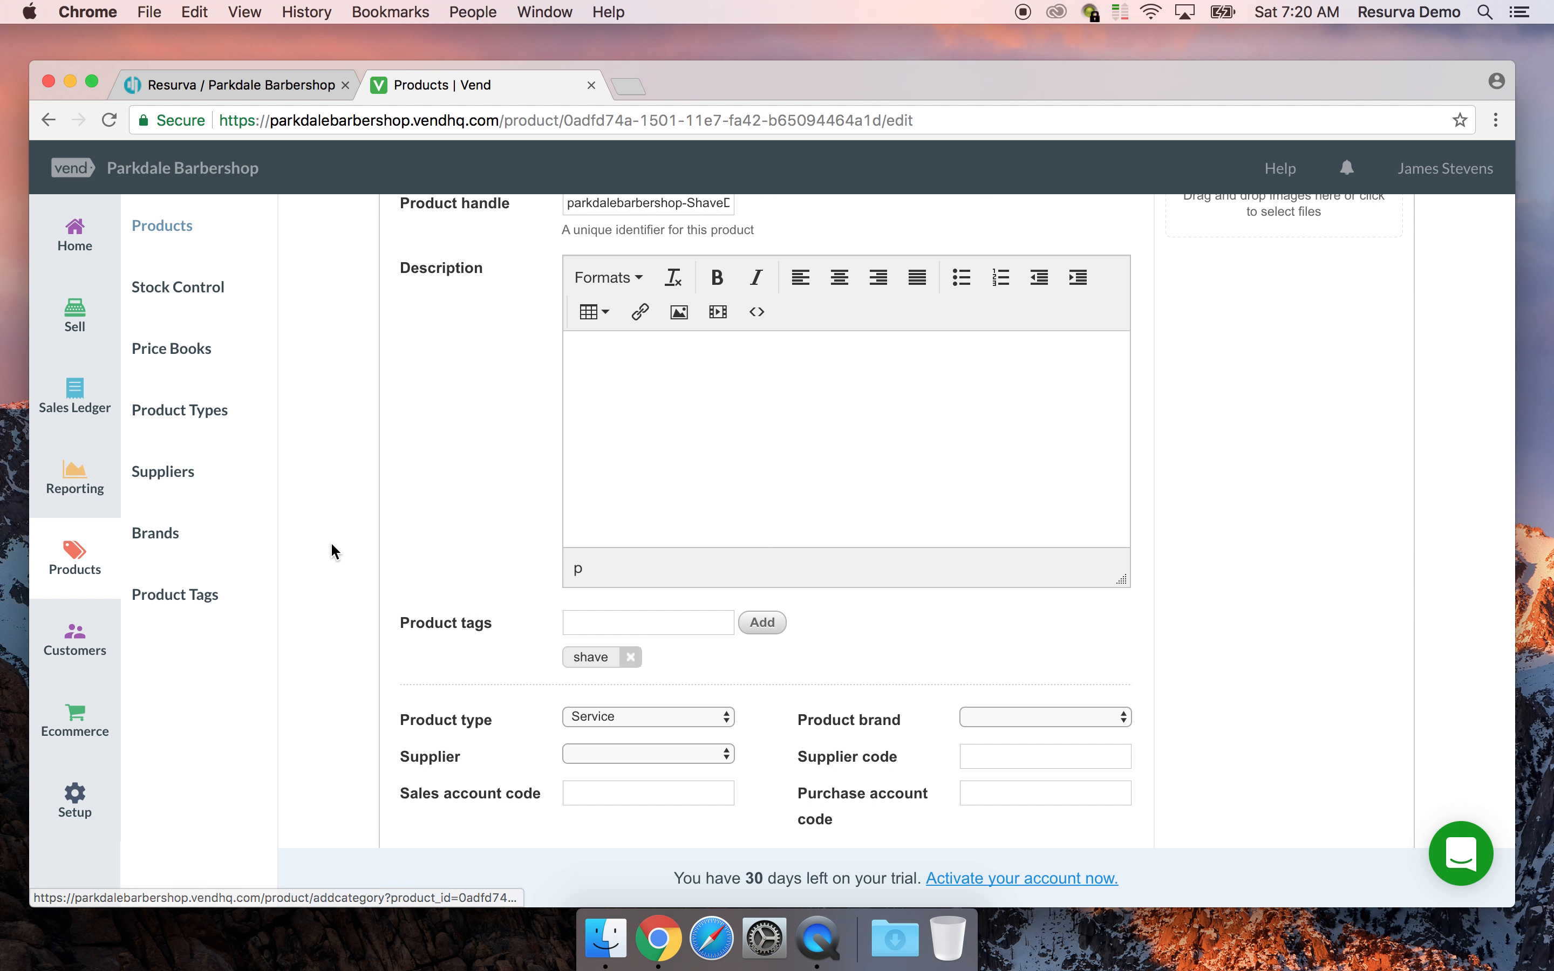
scroll(444, 541, "down", 5)
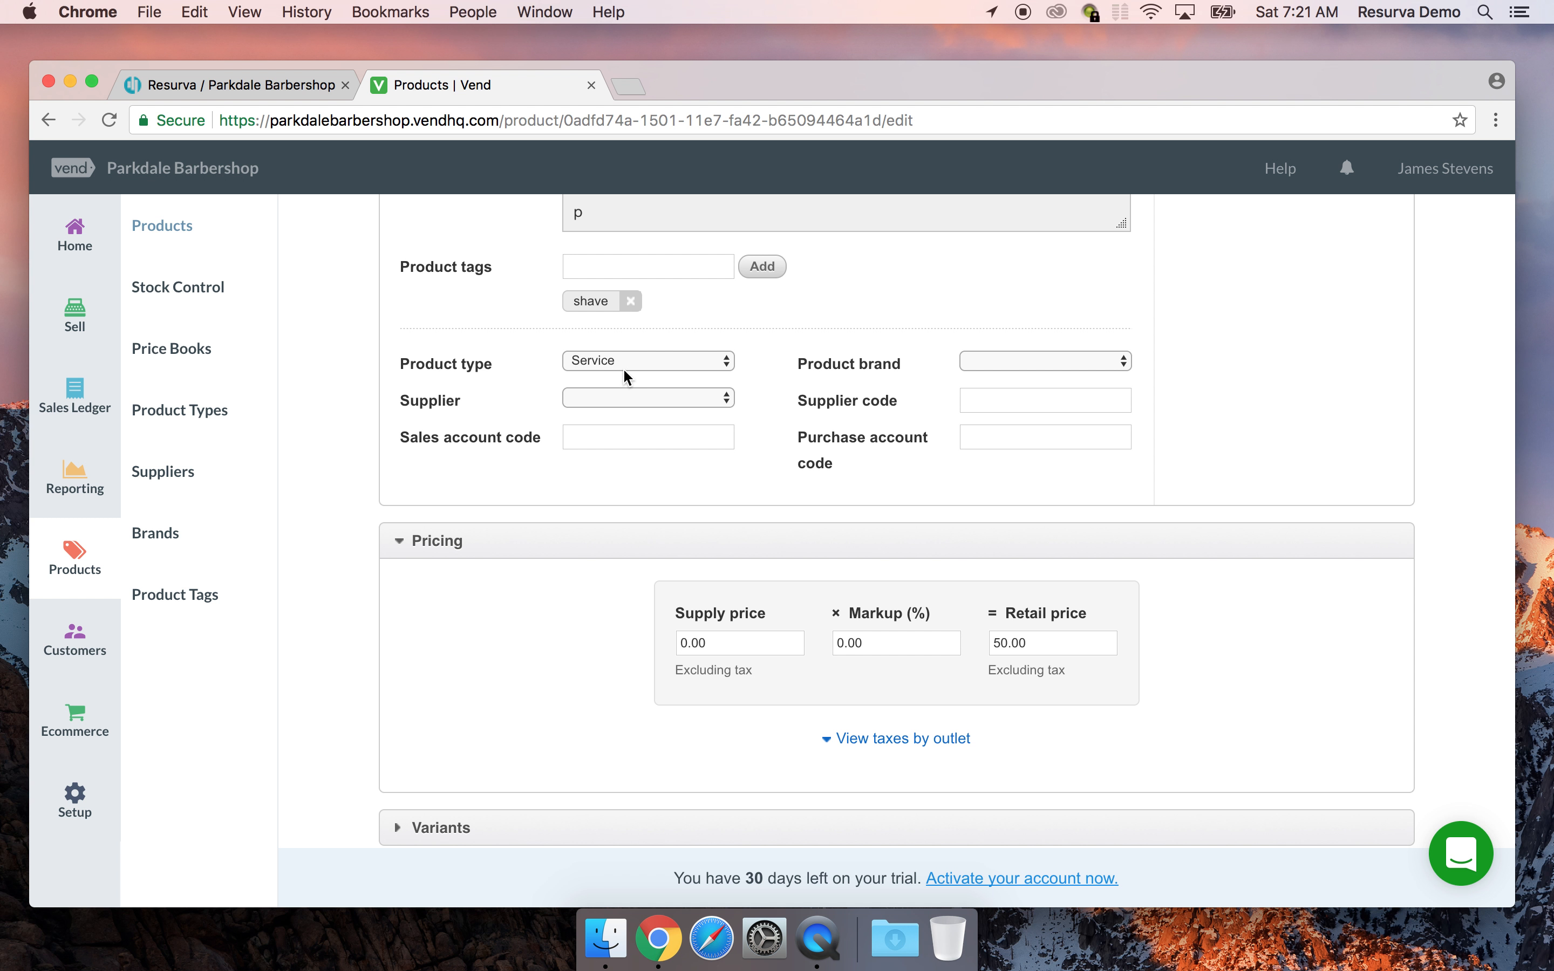
Set supplier Dez Cadena, supply price 25.00 and brand PB Service
left_click(658, 398)
left_click(636, 434)
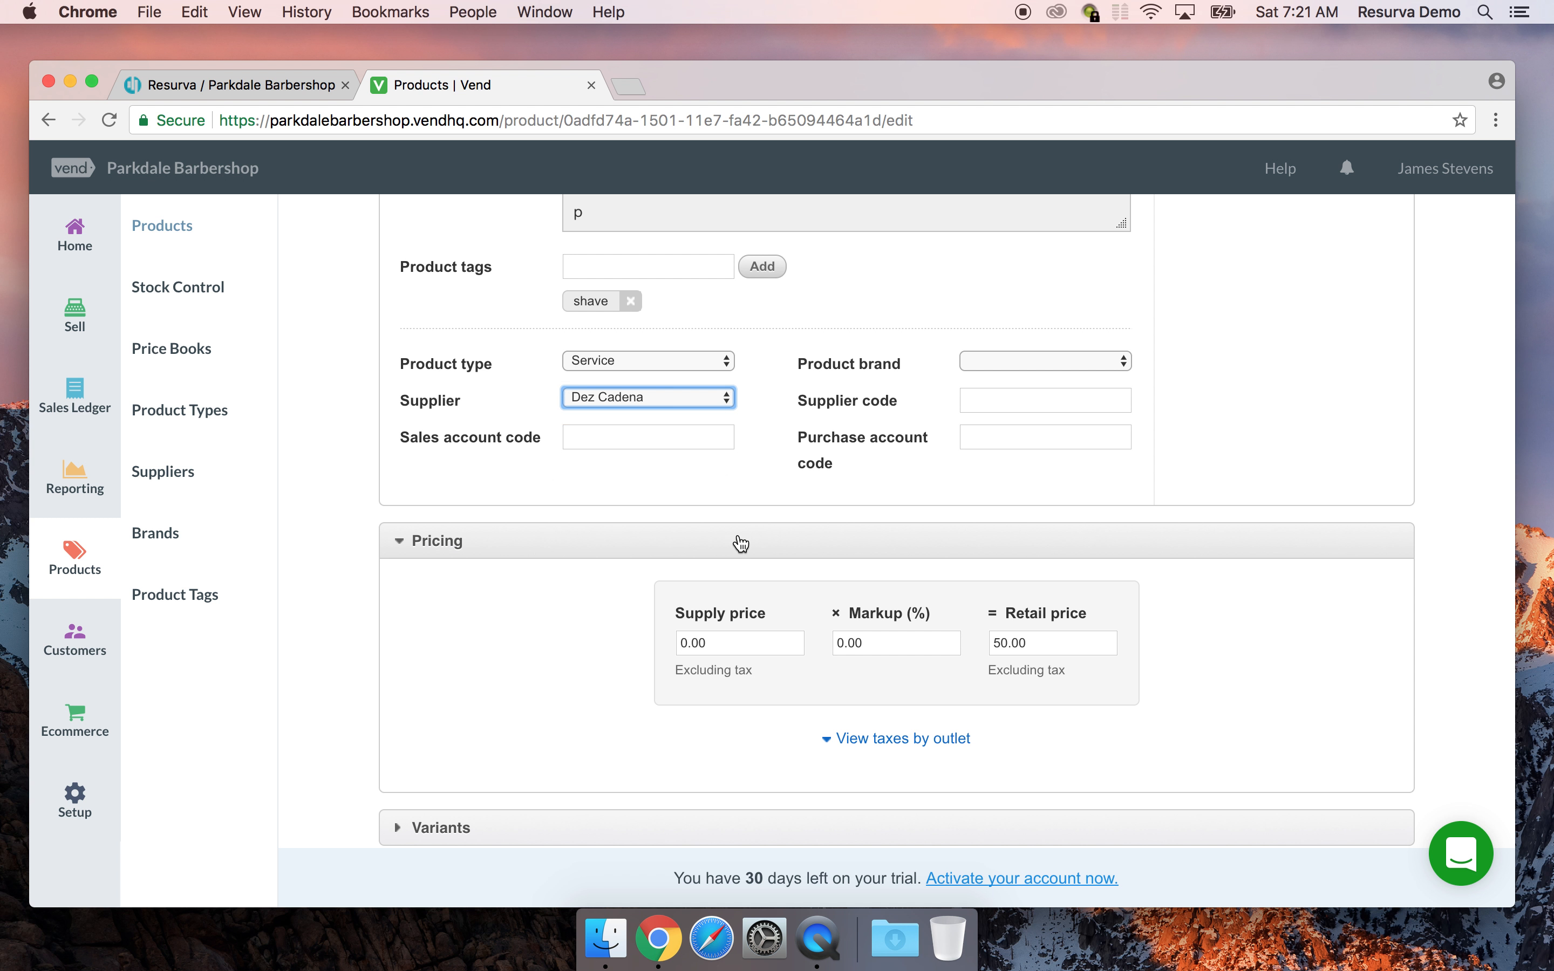
left_click(739, 642)
type("25.")
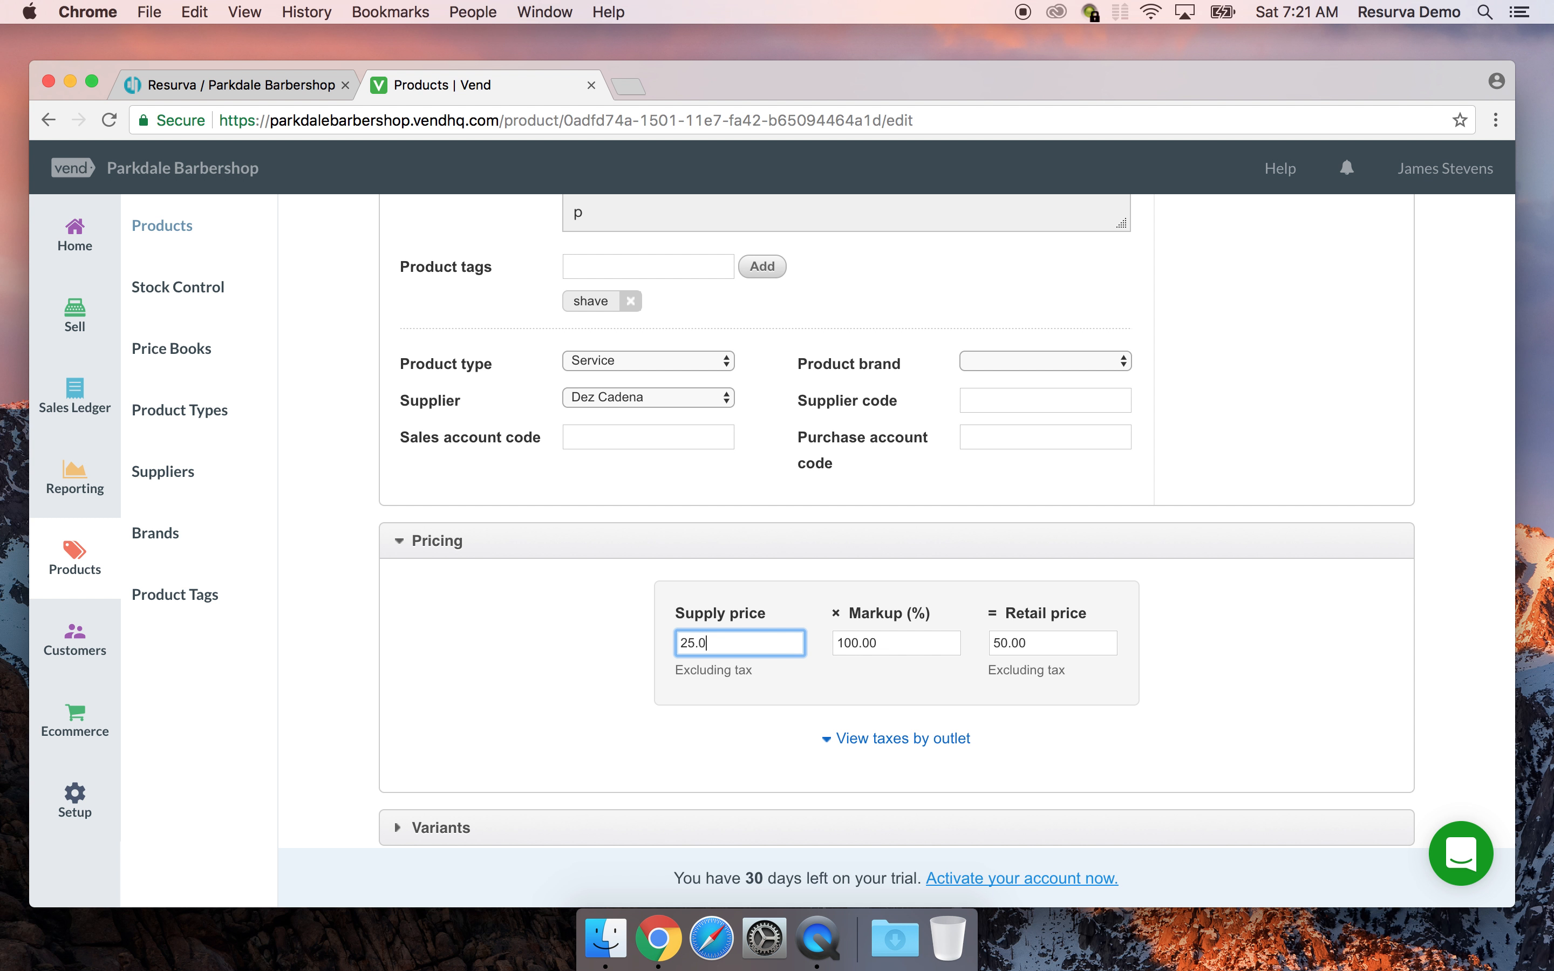
type("00")
left_click(429, 626)
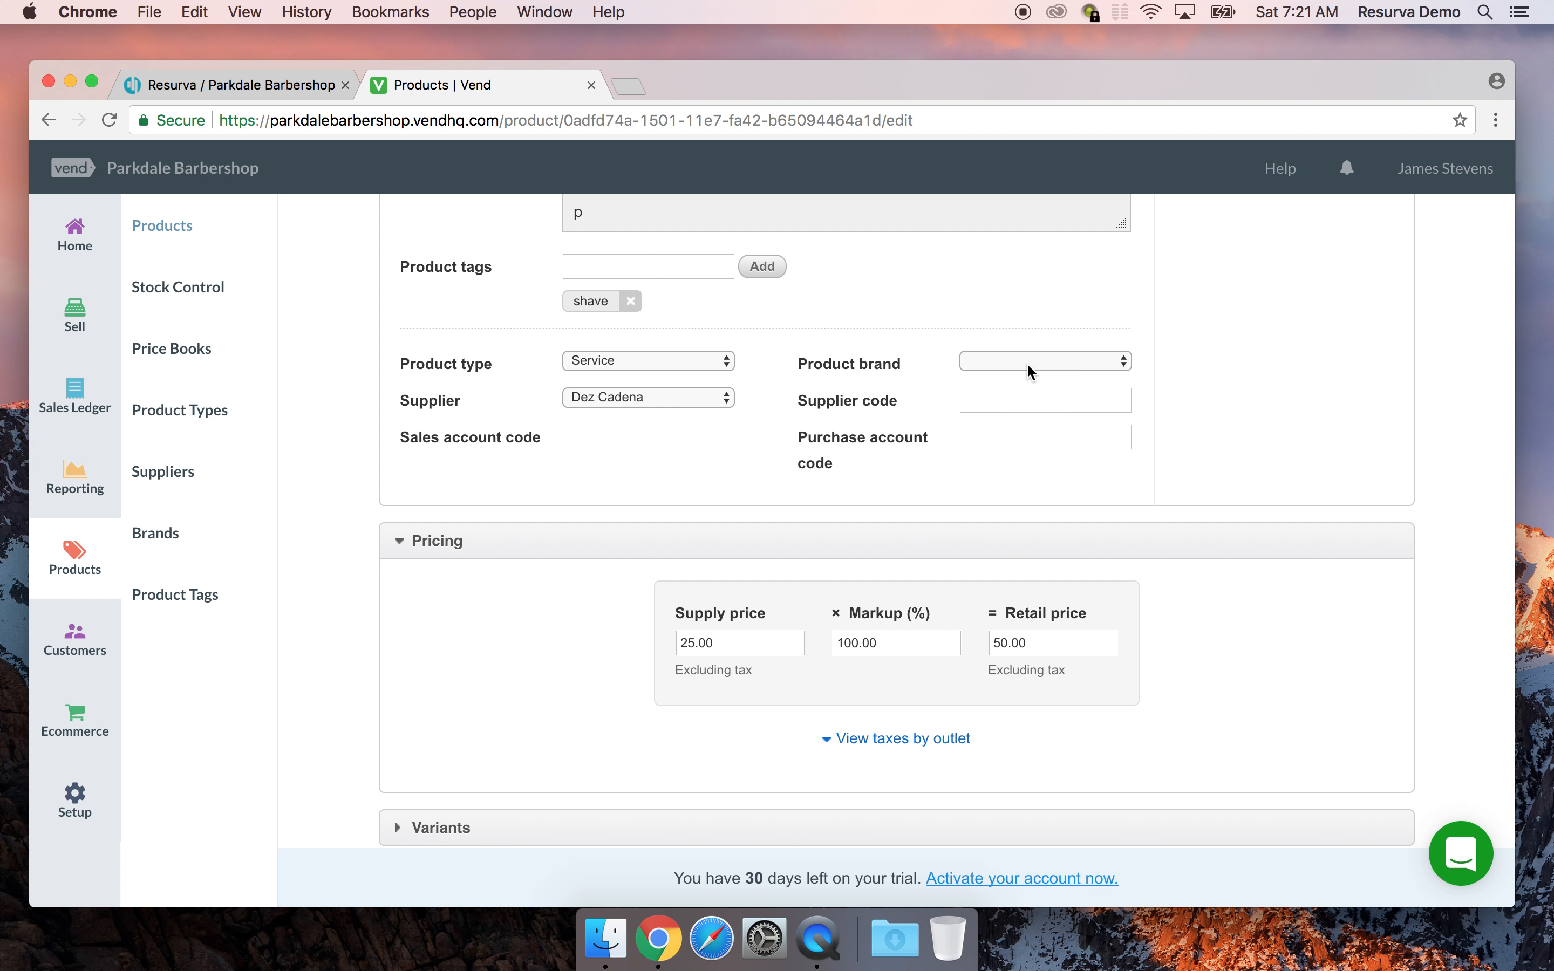
left_click(1030, 363)
left_click(1004, 453)
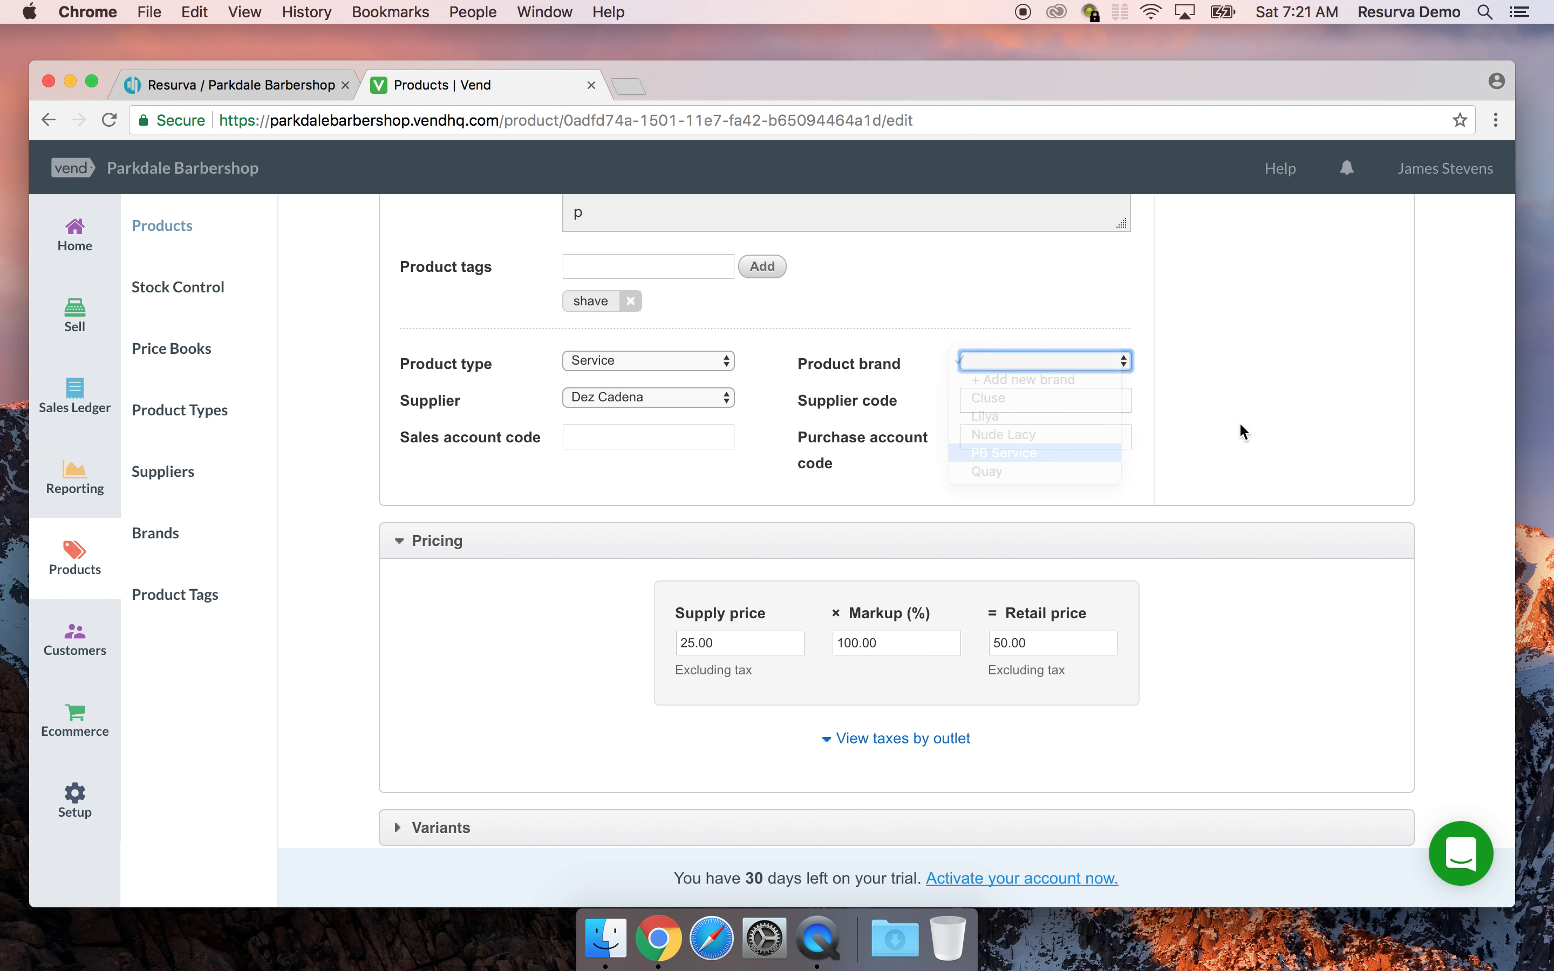
right_click(1272, 391)
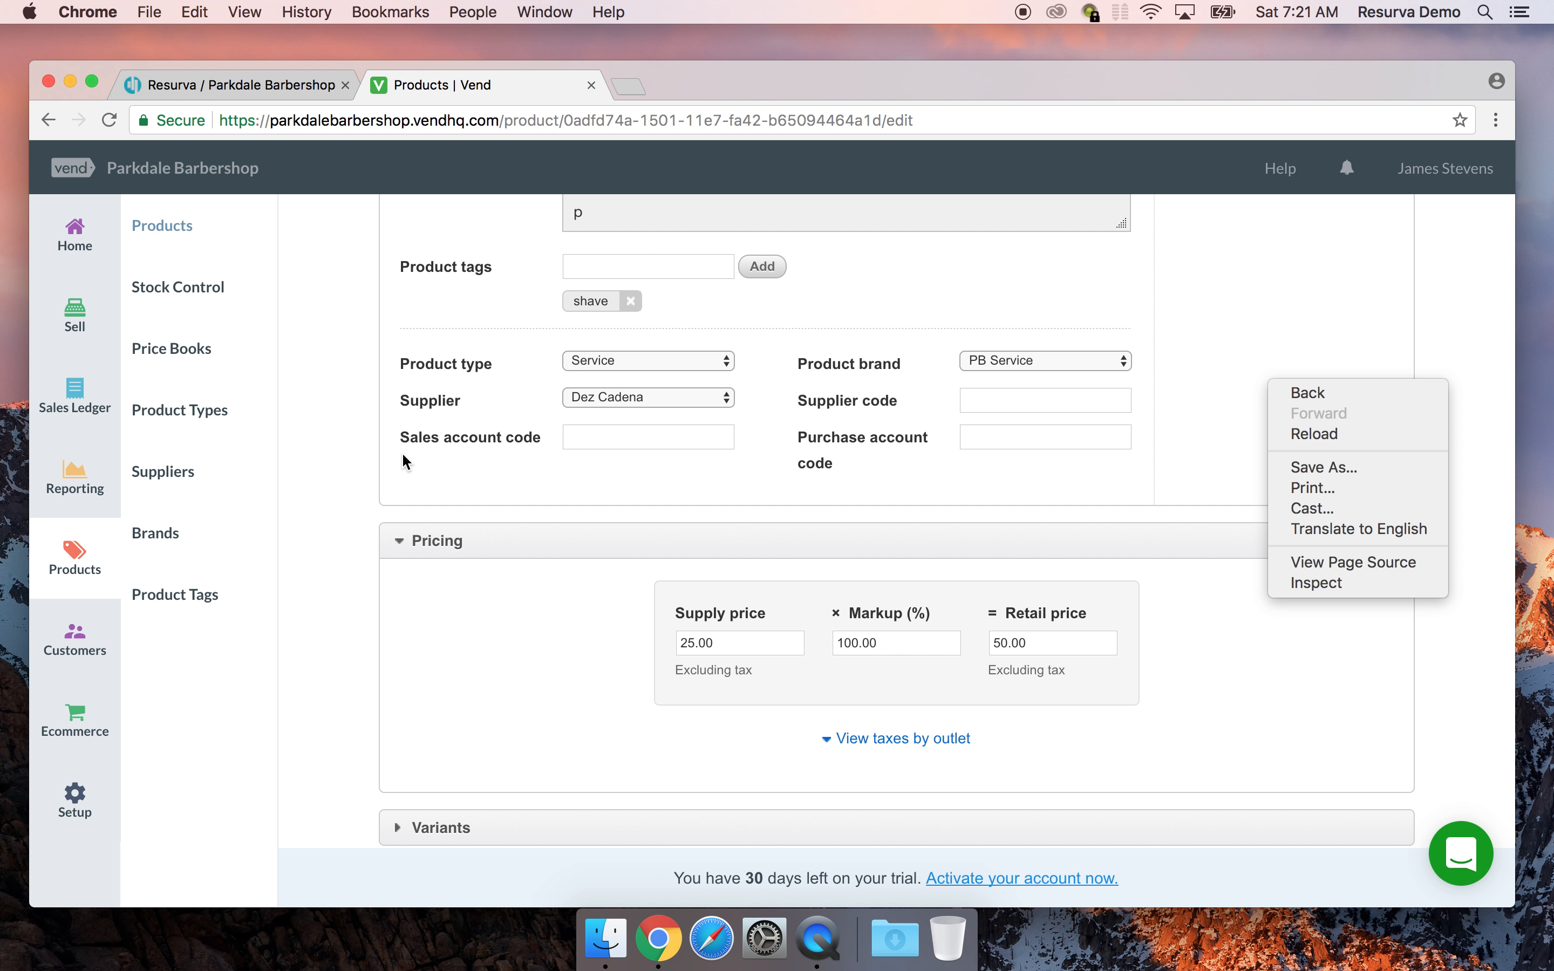
left_click(1208, 439)
scroll(1206, 445, "down", 7)
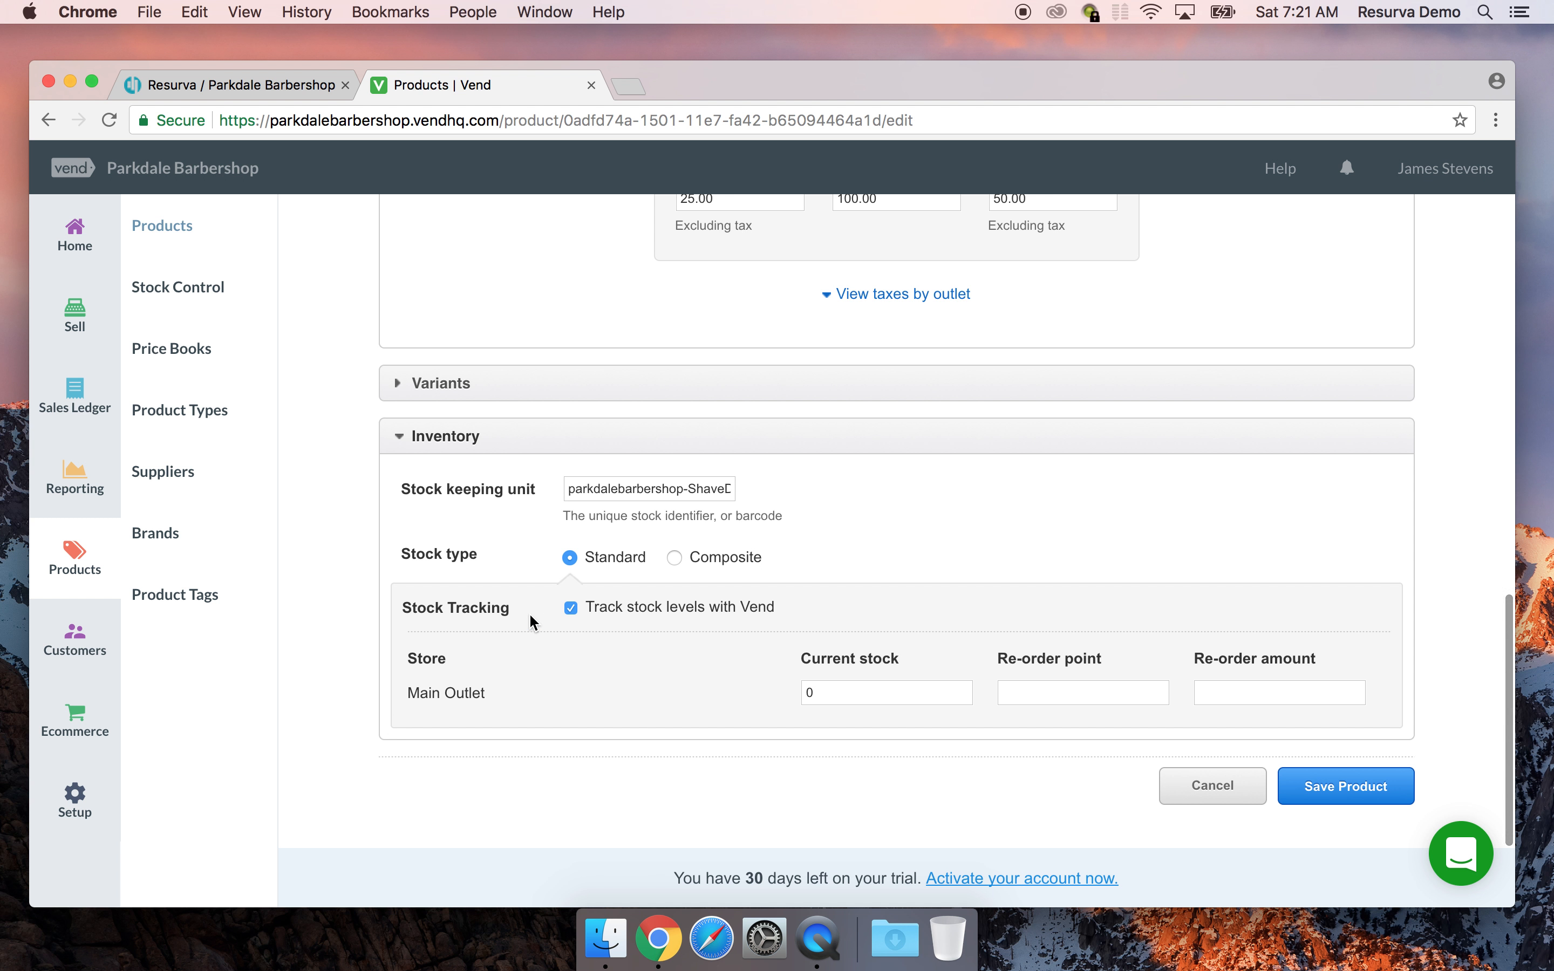
Turn off stock tracking and save the Shave product
left_click(570, 610)
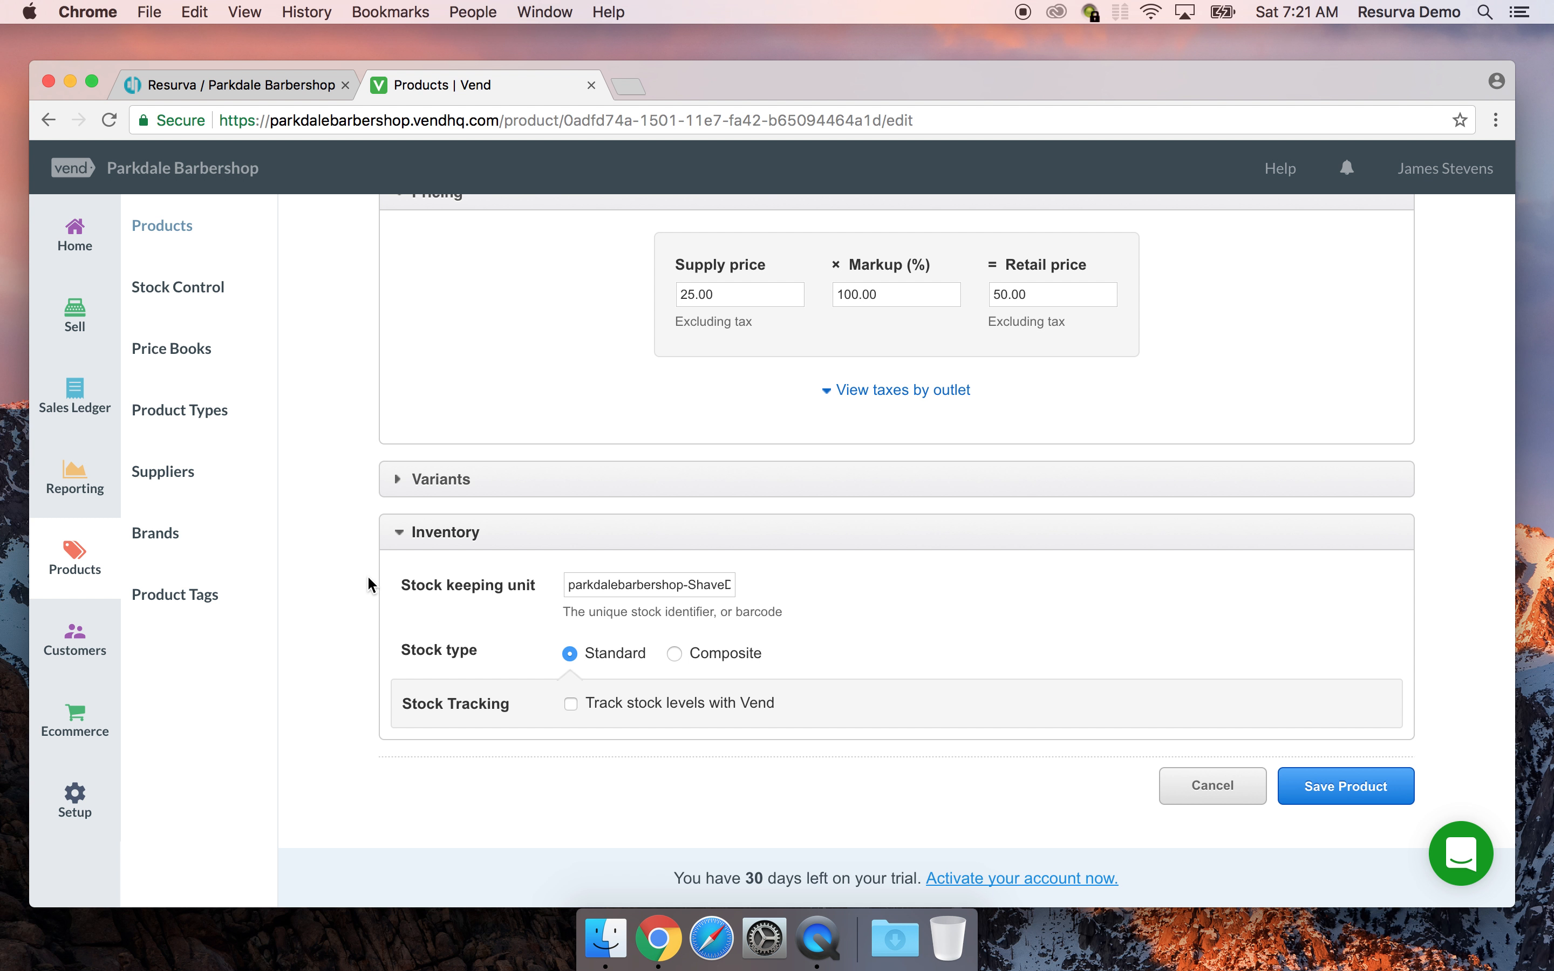
left_click(1341, 793)
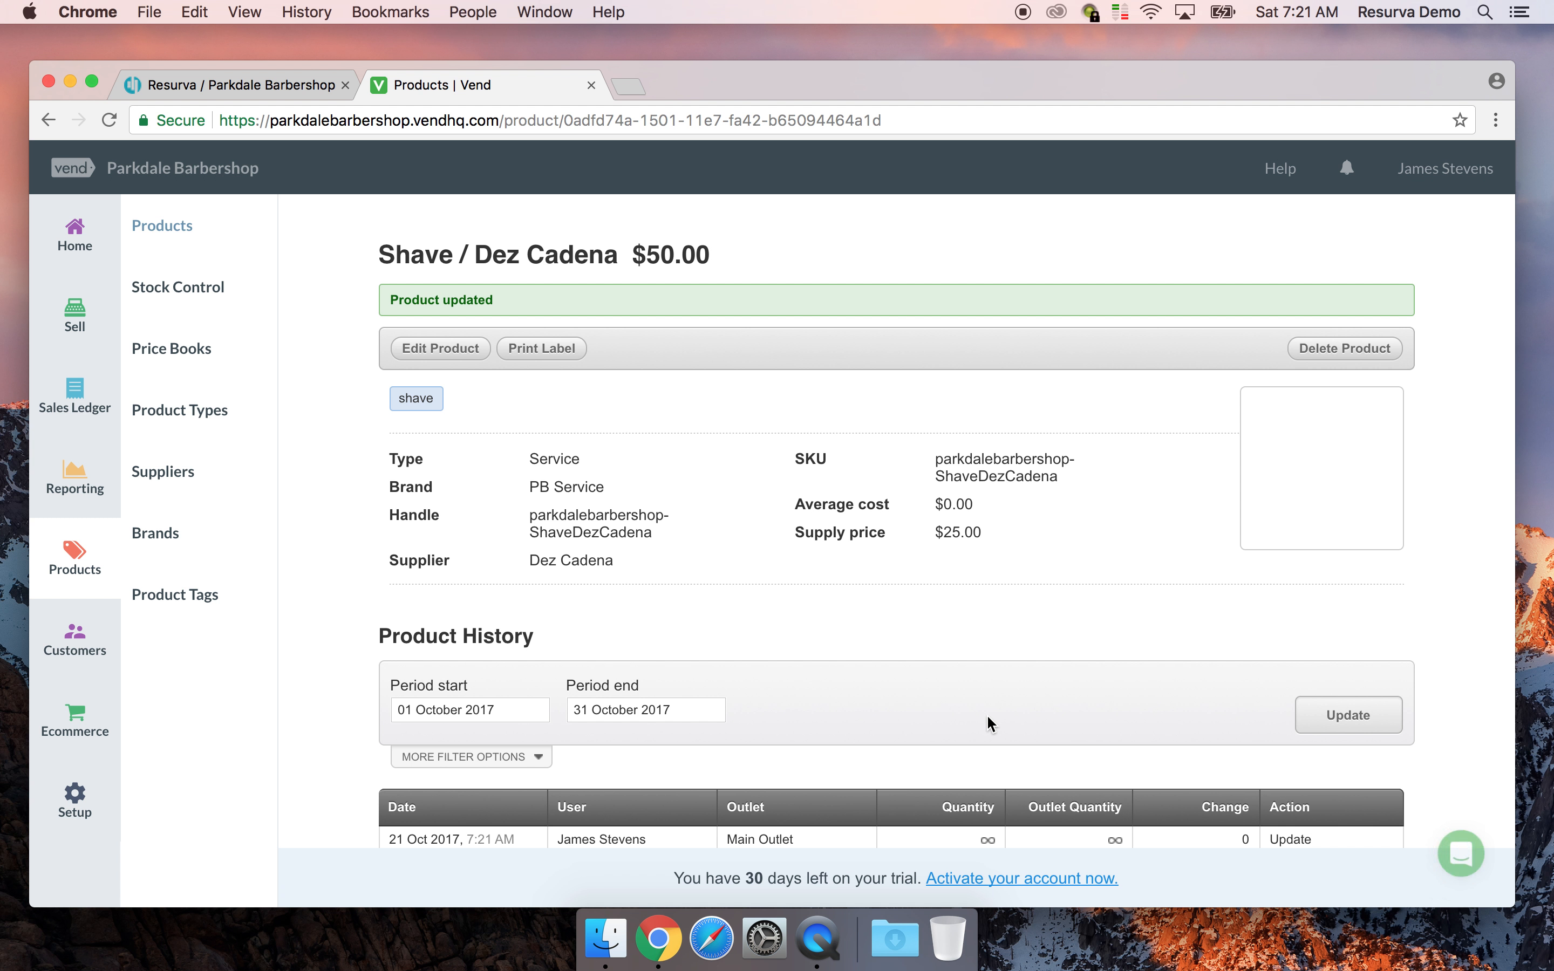
scroll(979, 431, "down", 2)
scroll(980, 433, "up", 2)
left_click(164, 229)
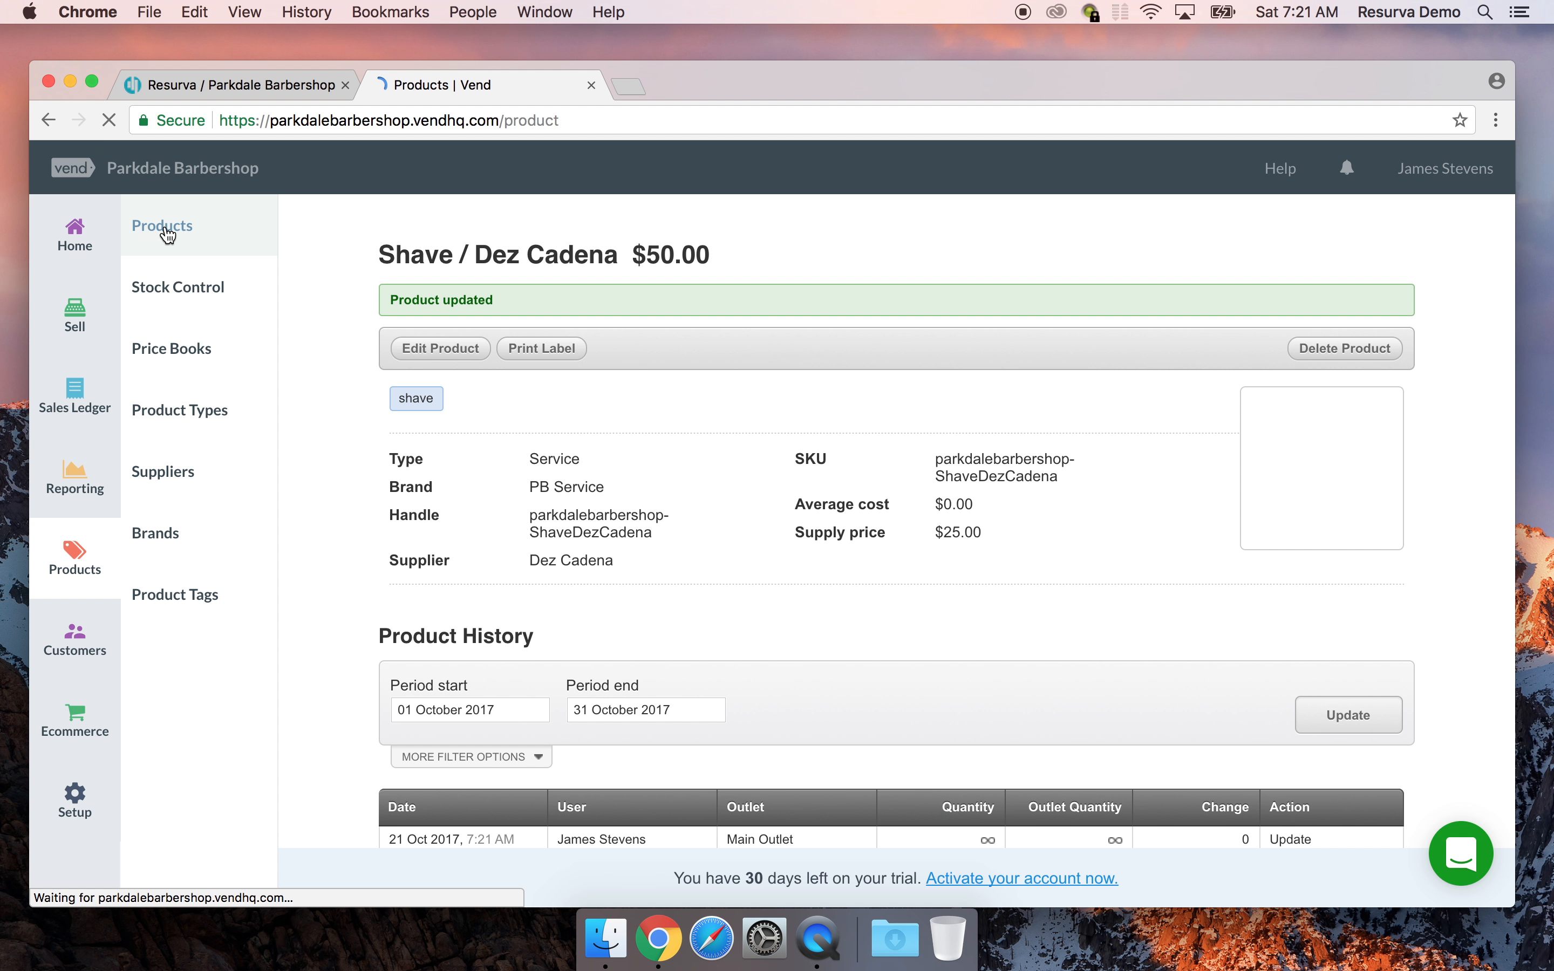
Scroll the products list and open the $75.00 Haircut & Shave / Dez Cadena product
scroll(1313, 480, "down", 10)
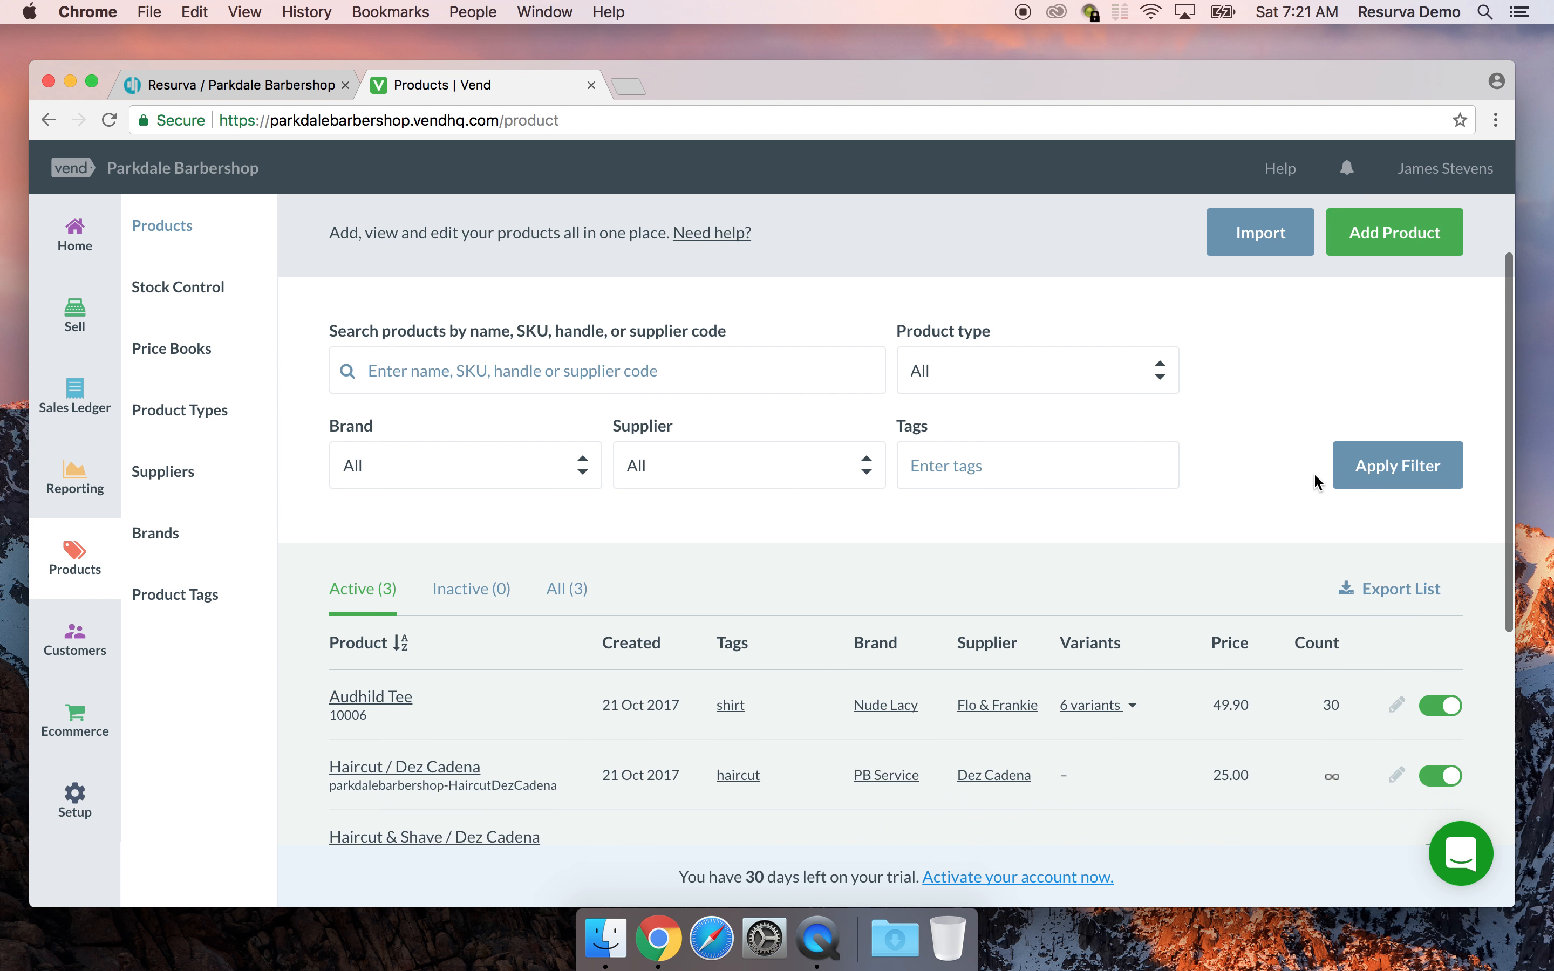
scroll(1315, 483, "down", 3)
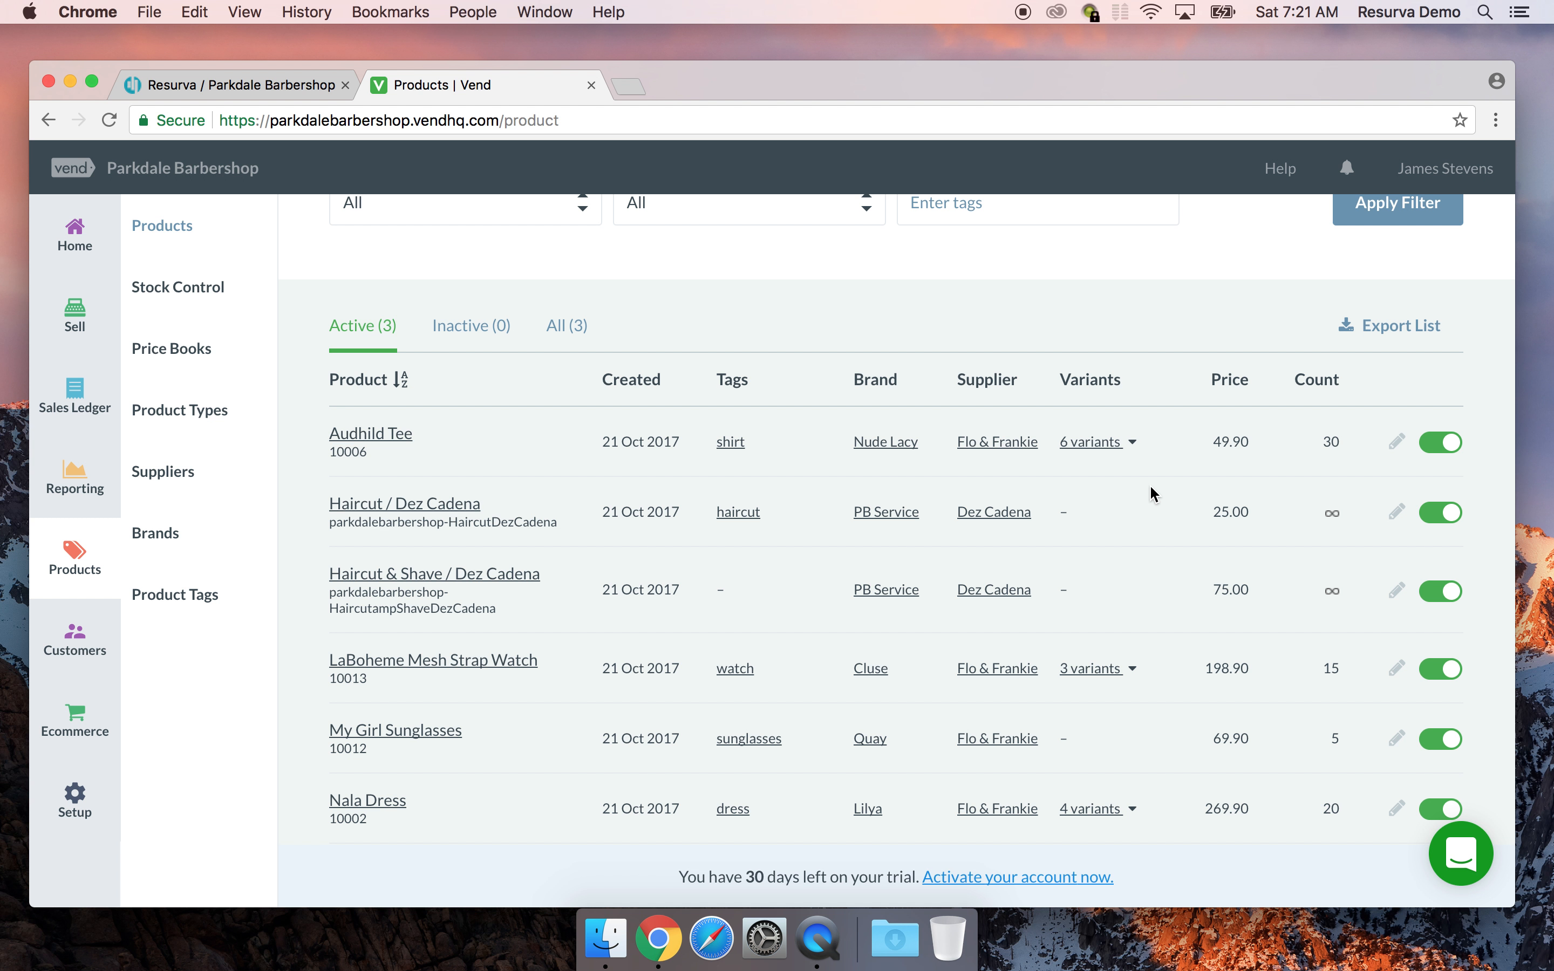
scroll(1152, 493, "down", 3)
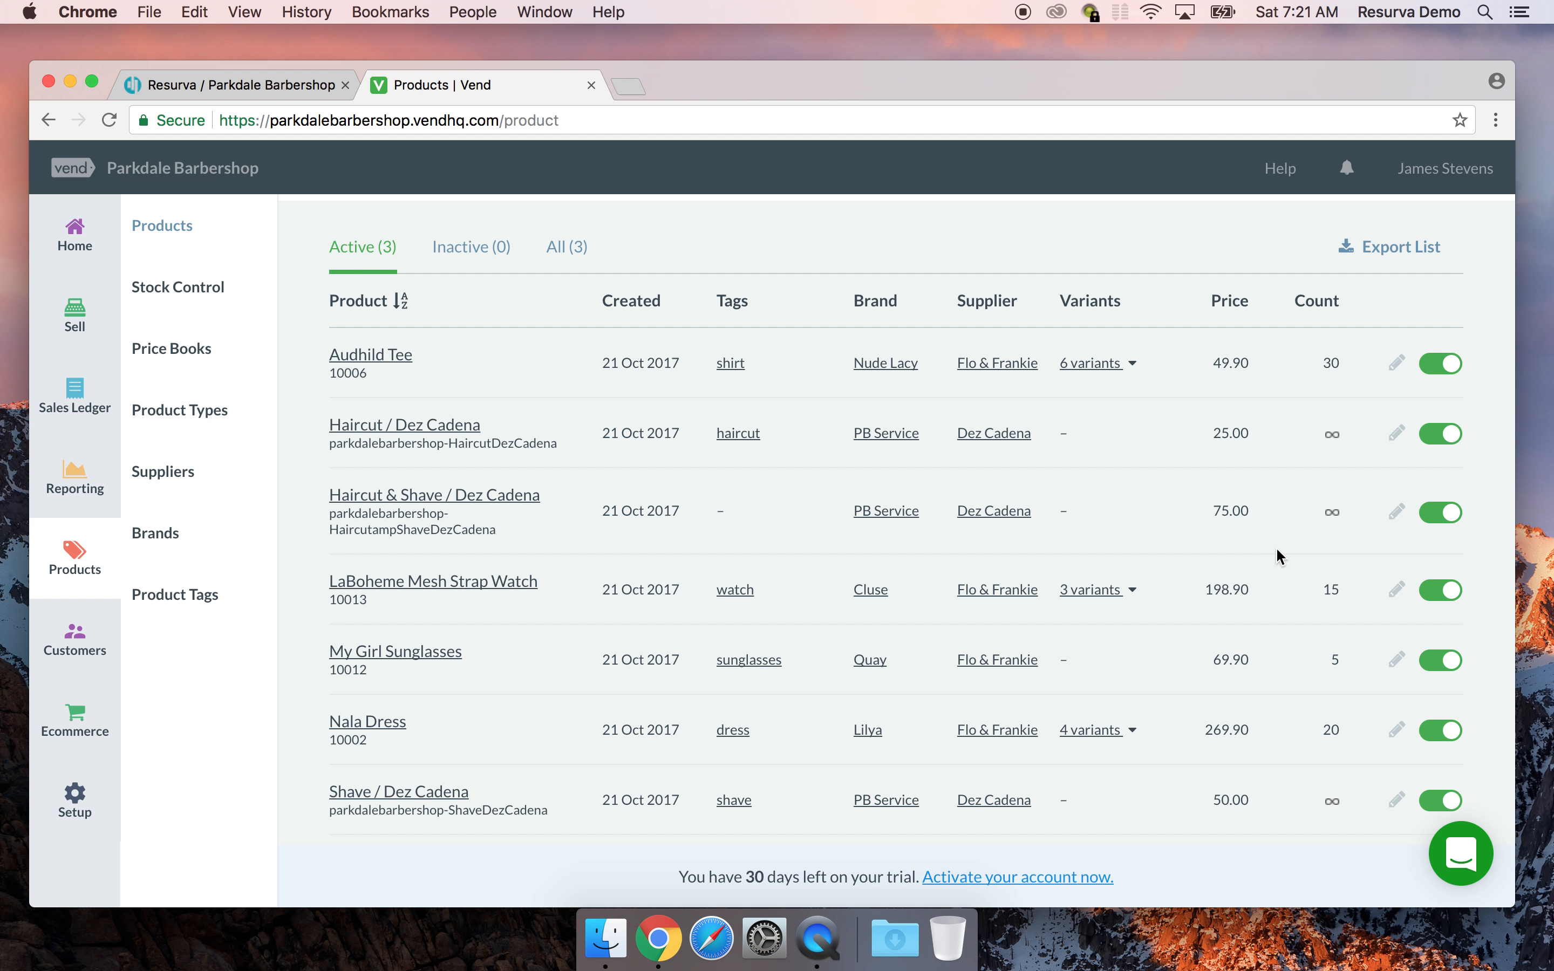
scroll(1281, 556, "down", 1)
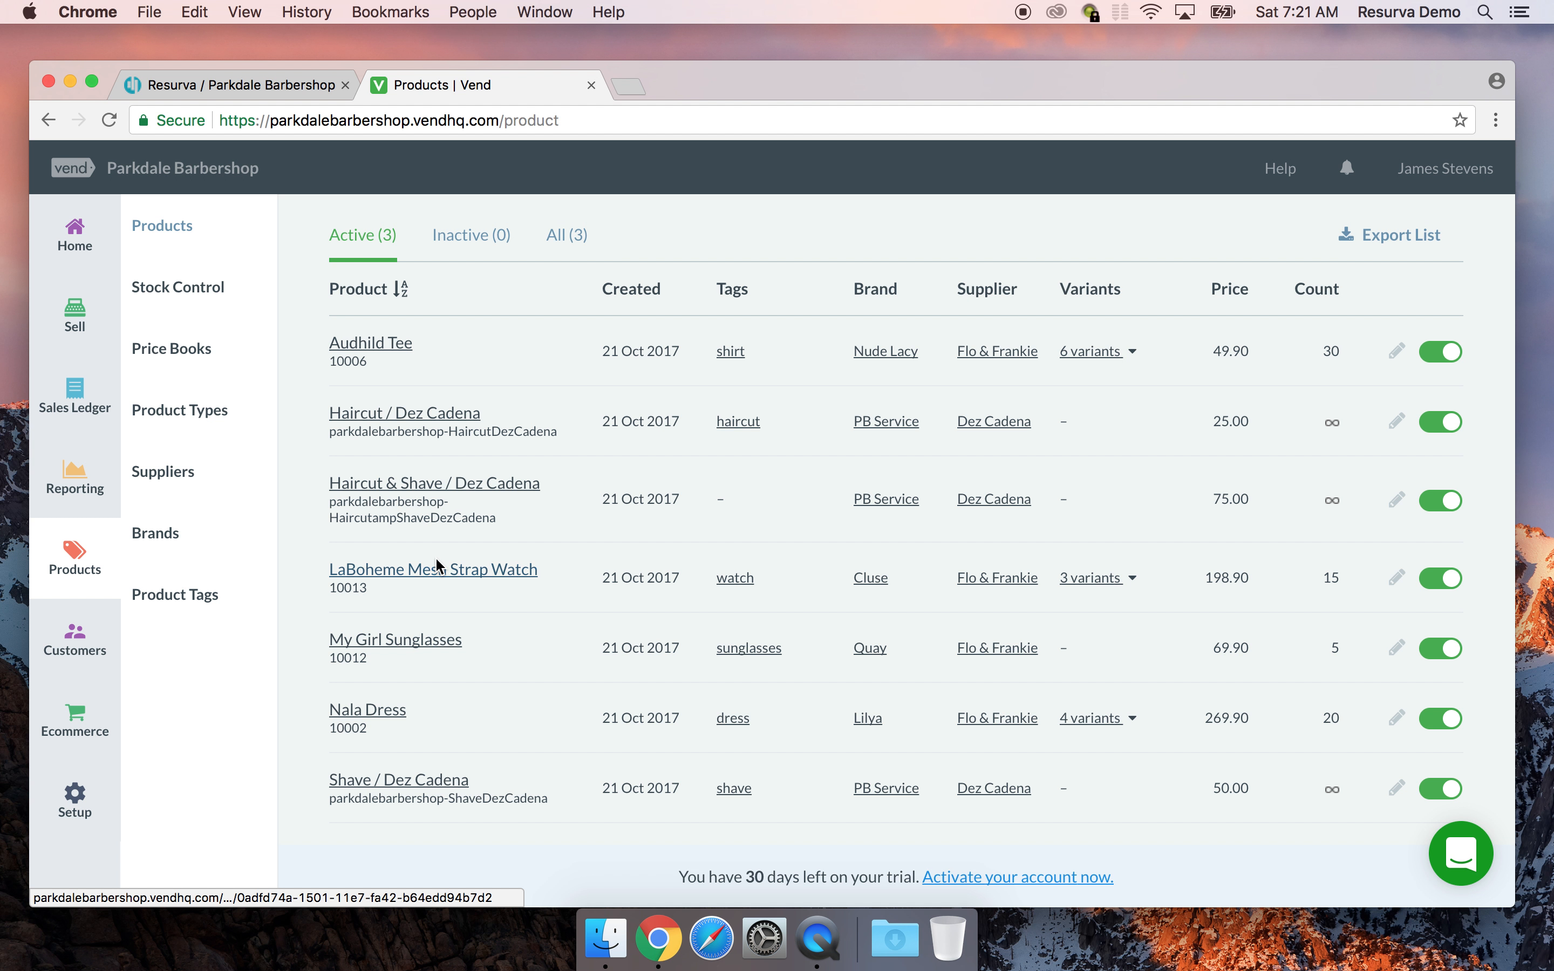
left_click(381, 486)
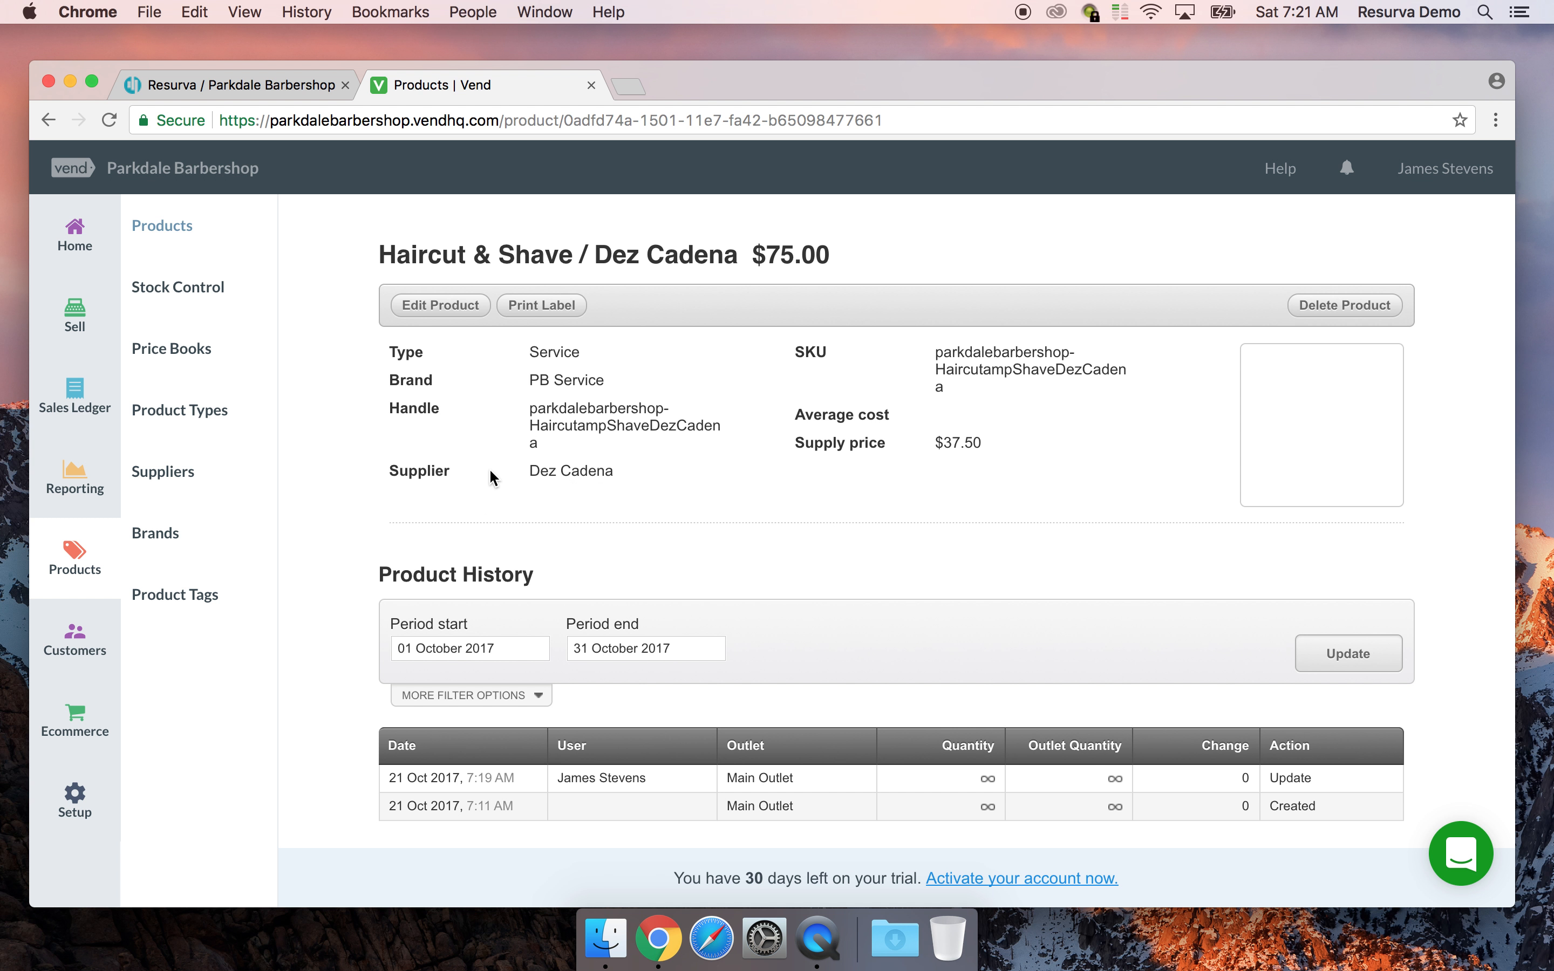
Add the haircutshave tag to the Haircut & Shave / Dez Cadena product
left_click(441, 306)
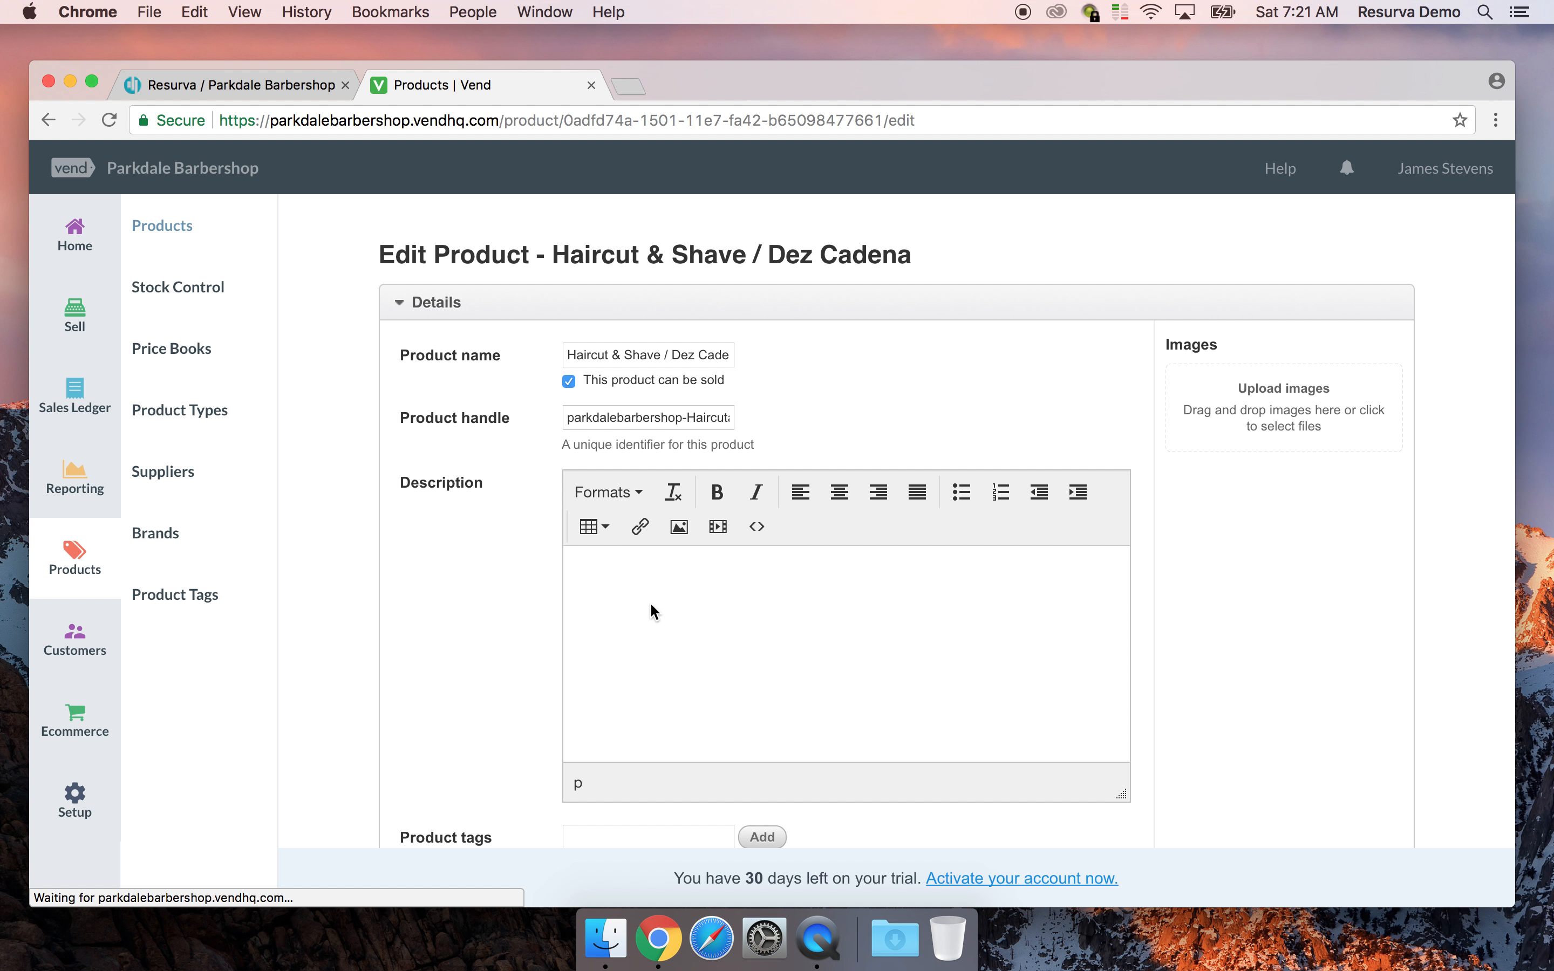
scroll(610, 514, "down", 10)
scroll(612, 456, "up", 3)
left_click(609, 388)
type("haircutsh")
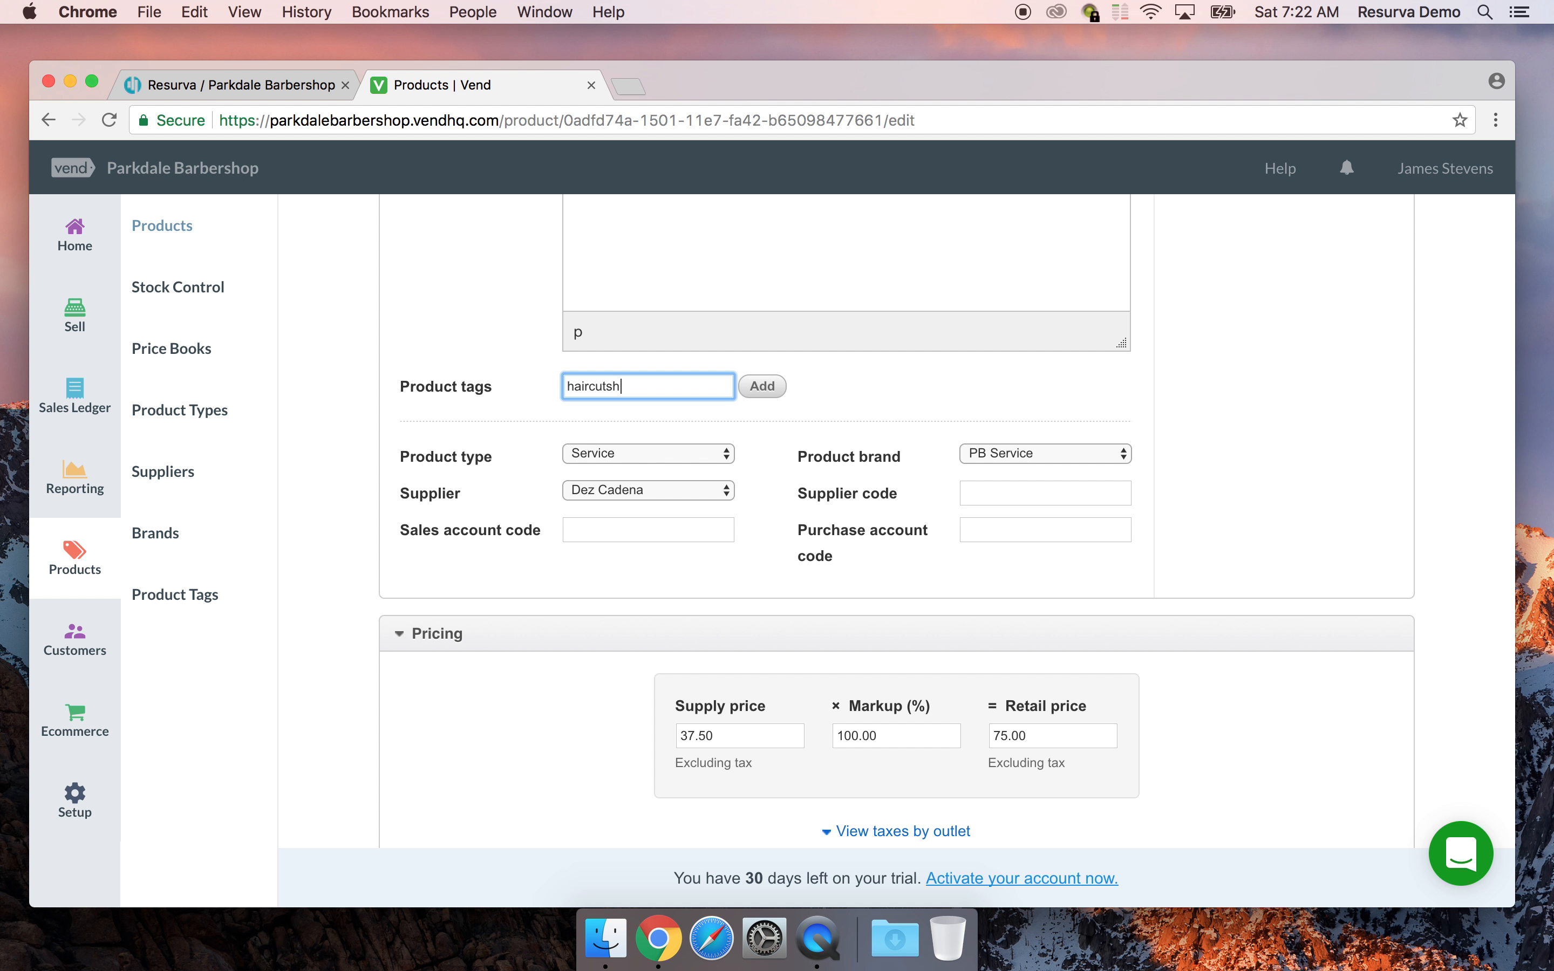
left_click(777, 387)
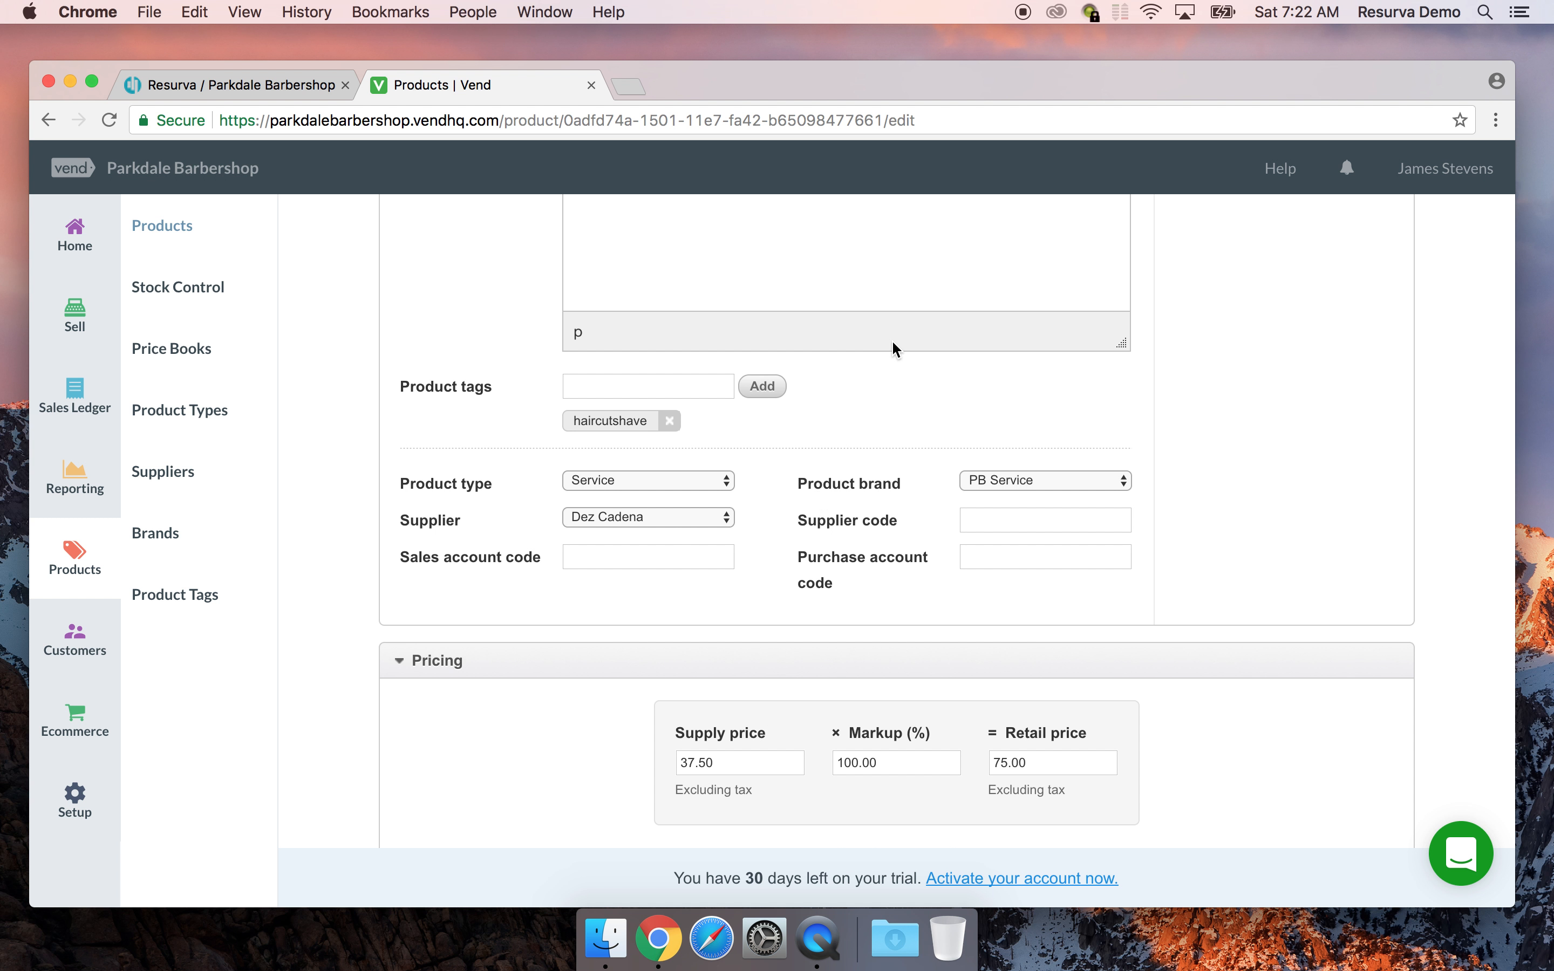
scroll(894, 350, "down", 5)
scroll(894, 347, "up", 15)
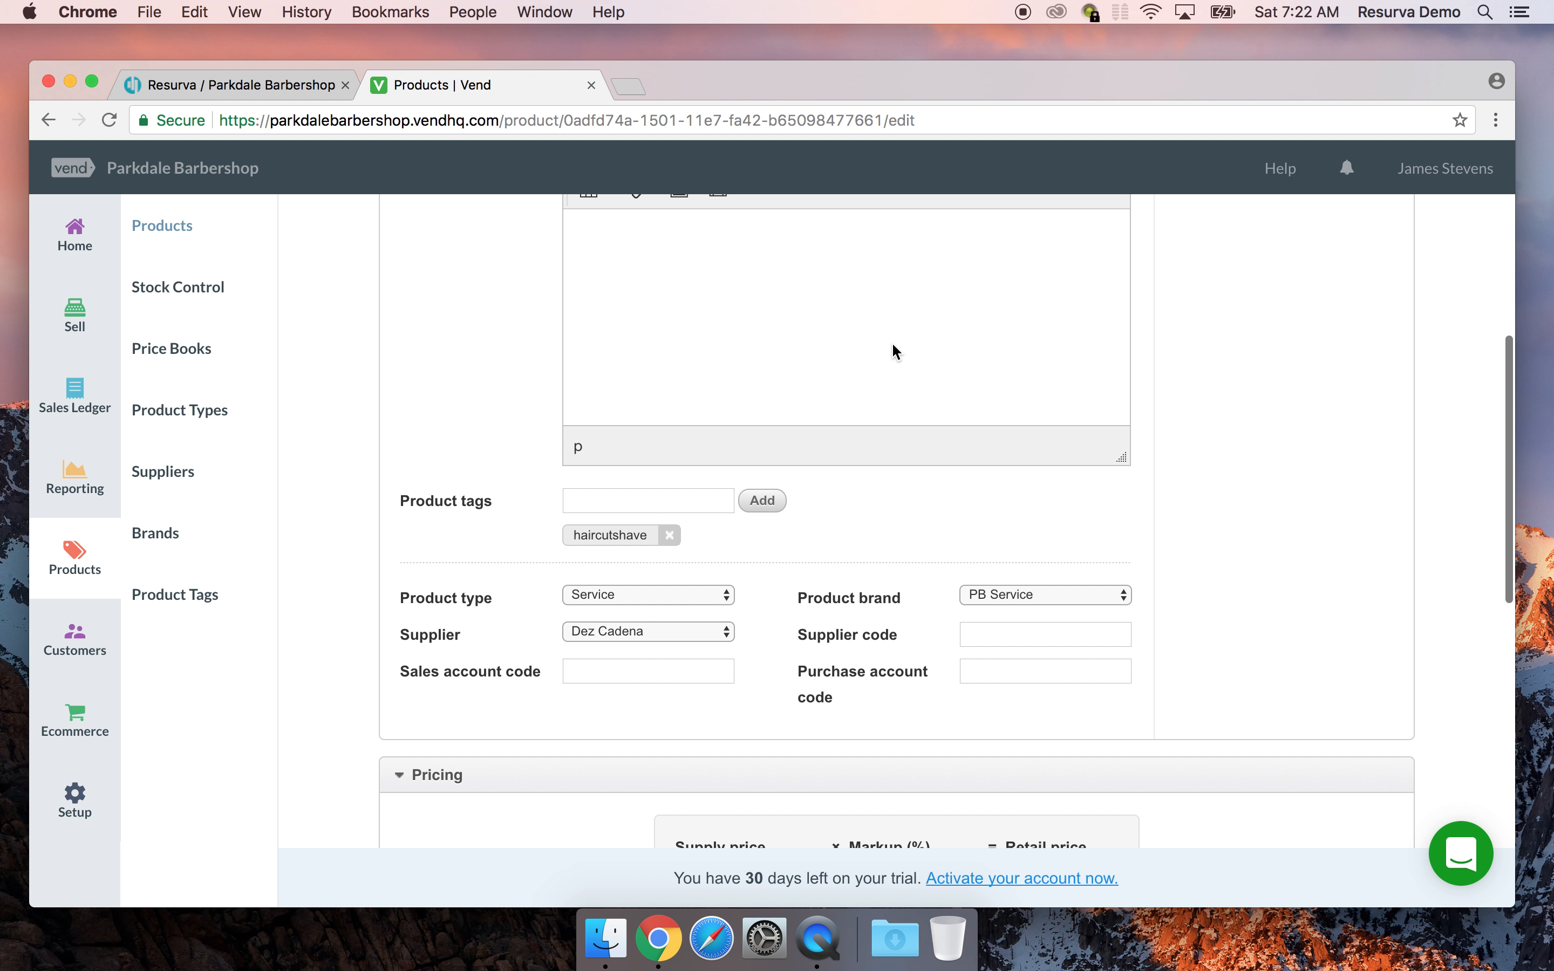
scroll(726, 418, "up", 3)
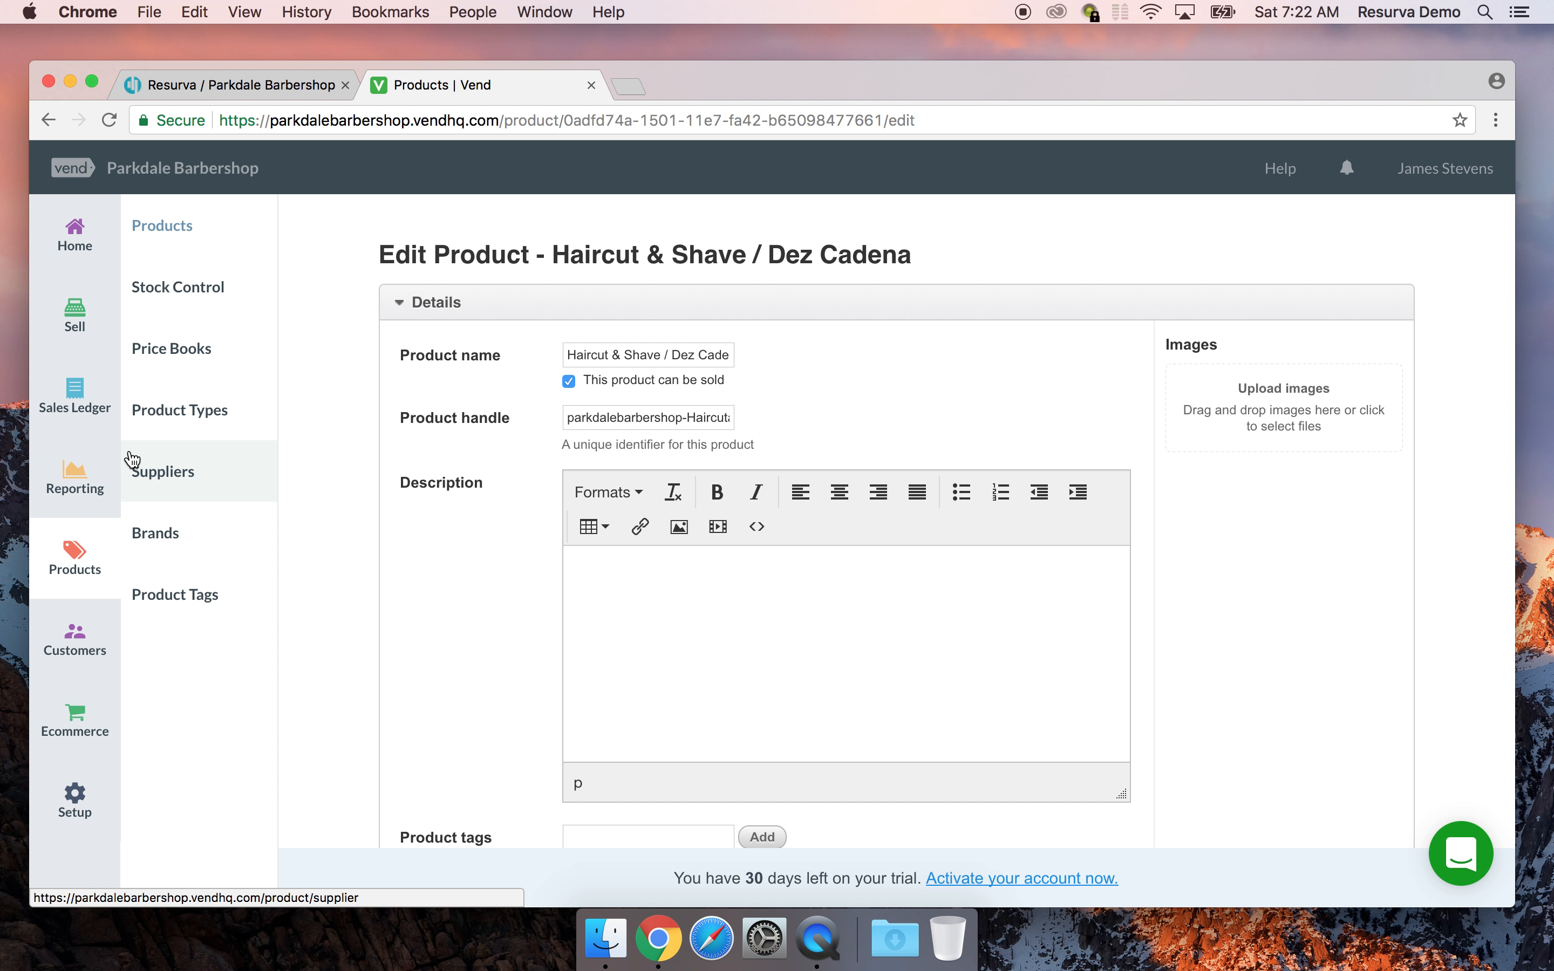
left_click(267, 87)
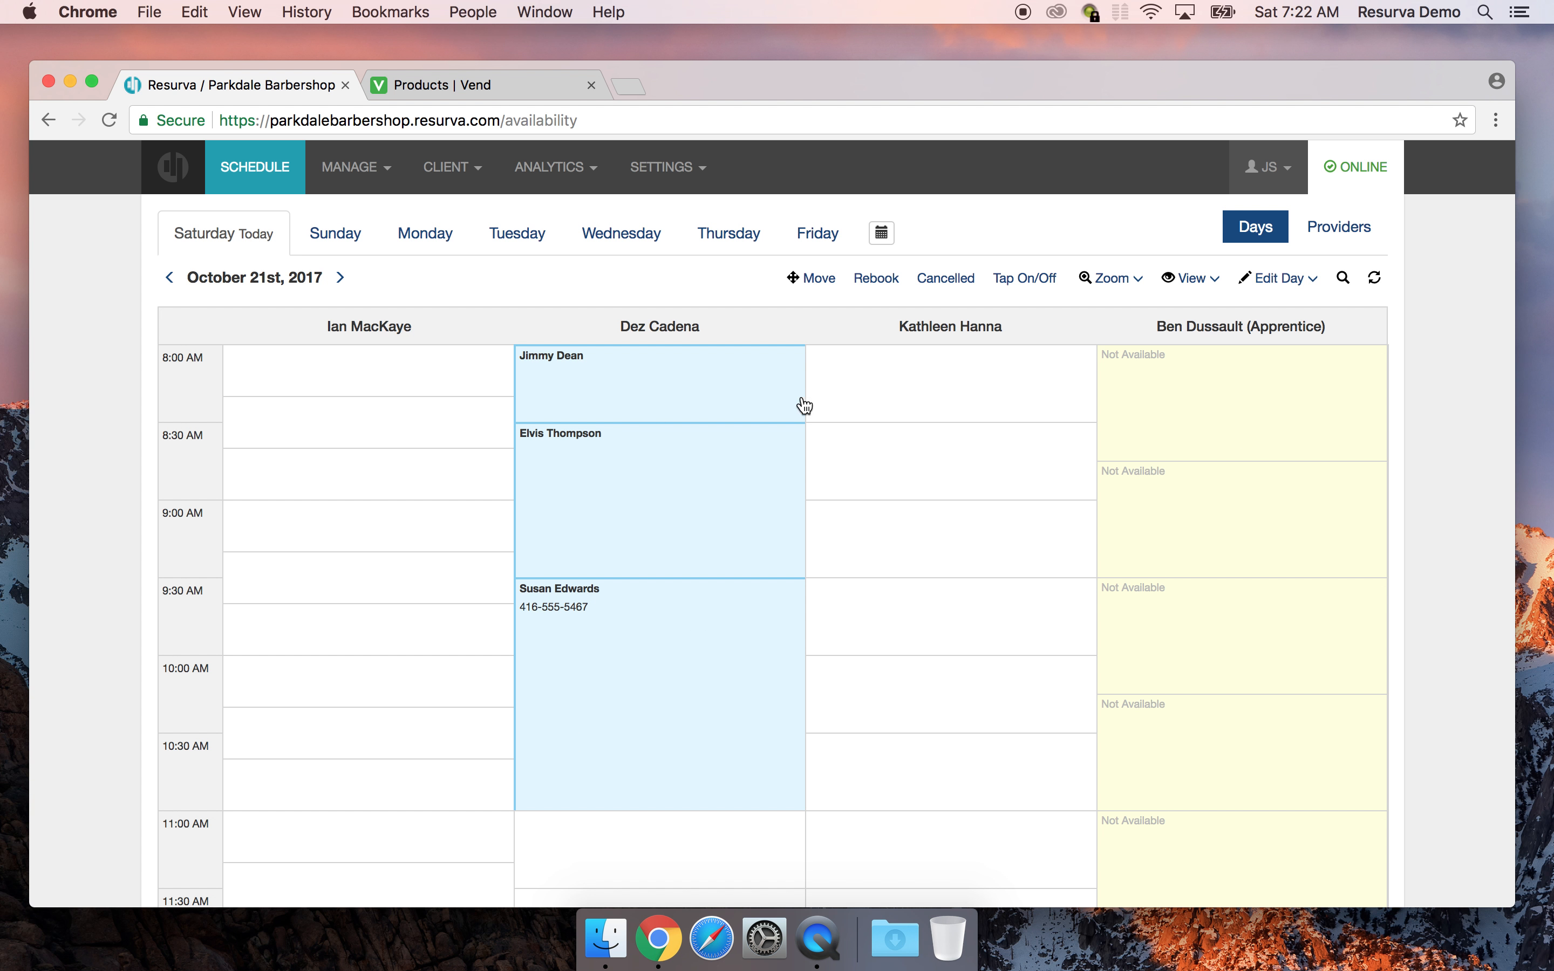
From the Vend home dashboard, bring up the Main Register with an empty $0.00 sale
left_click(429, 82)
left_click(239, 198)
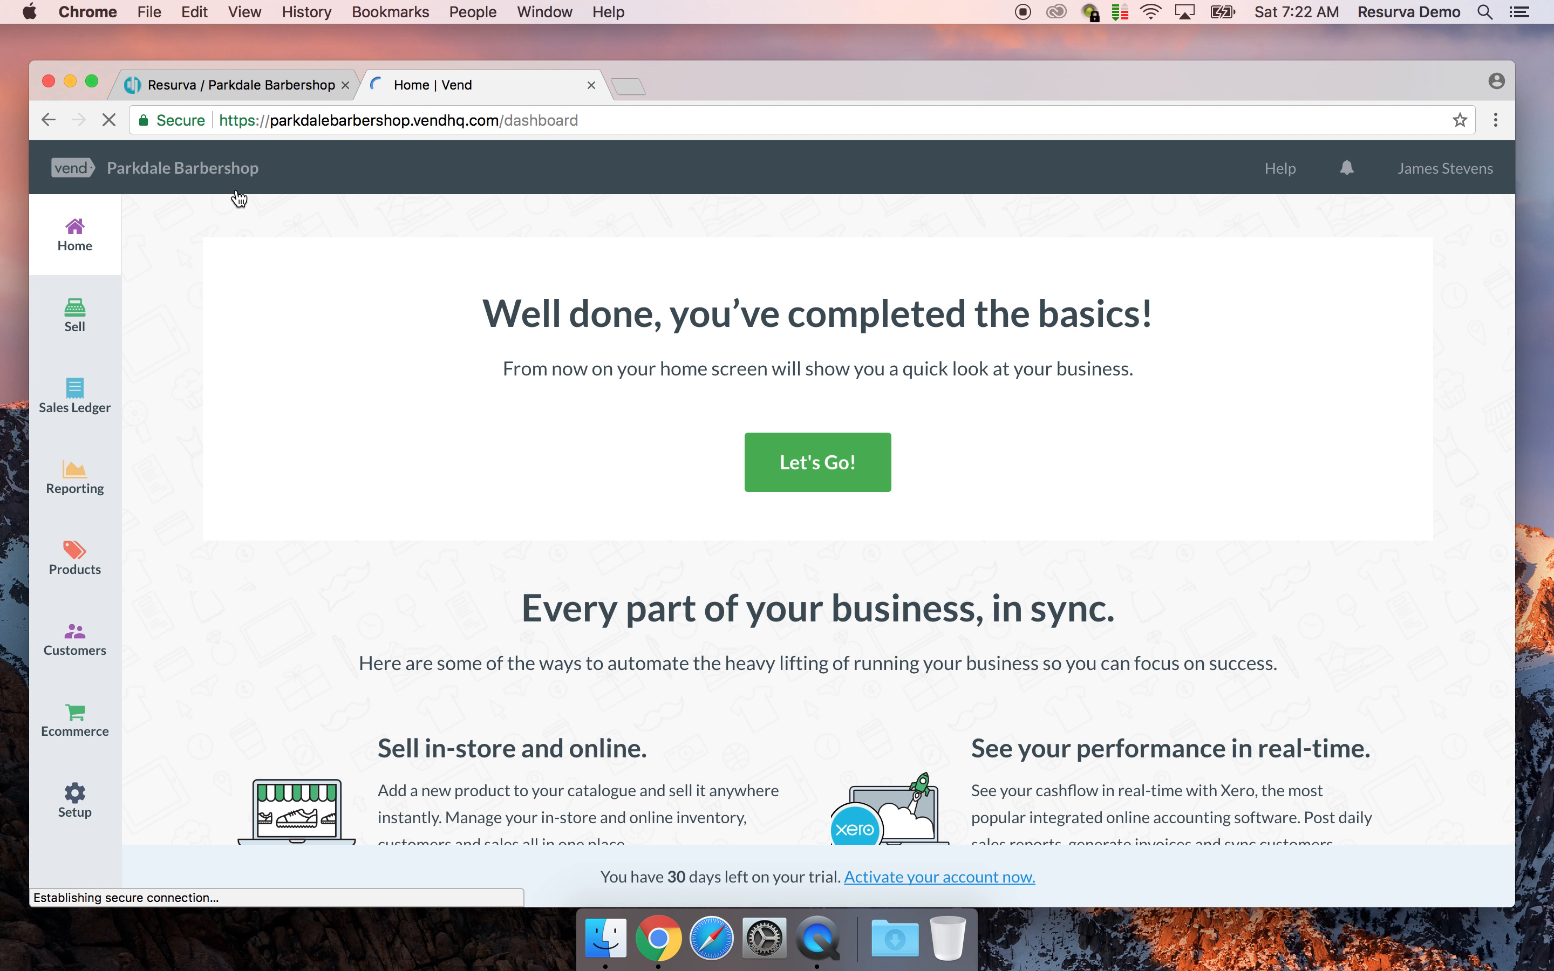
left_click(67, 316)
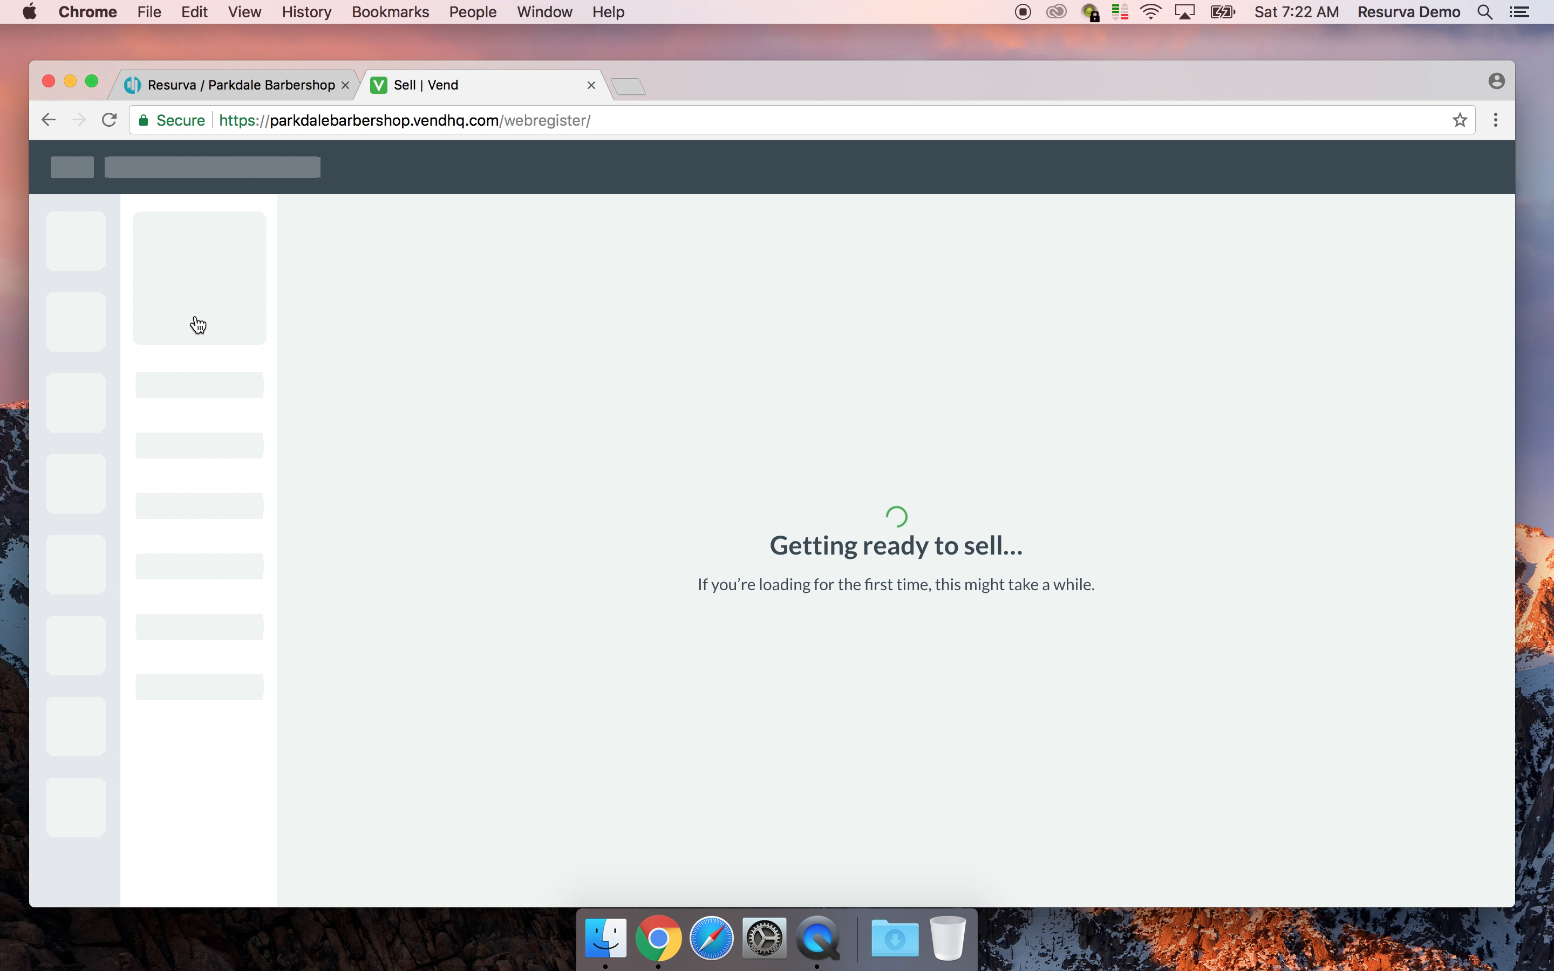
left_click_drag(825, 76, 840, 66)
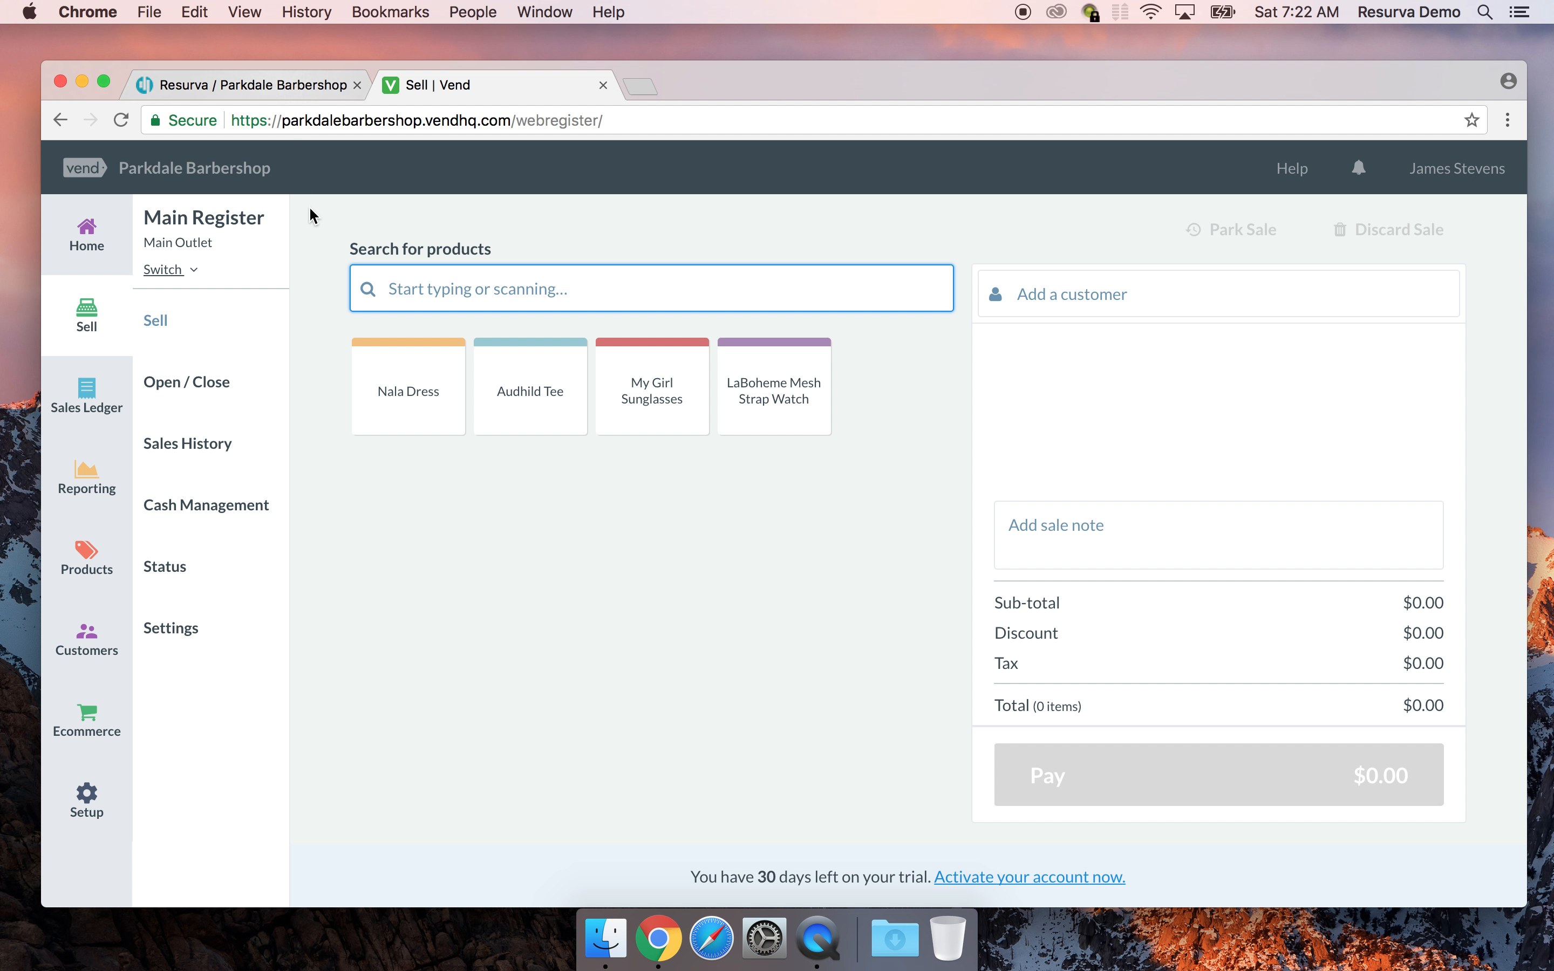
Find the $75.00 Haircut & Shave parked sale in Sales History and continue it
left_click(192, 450)
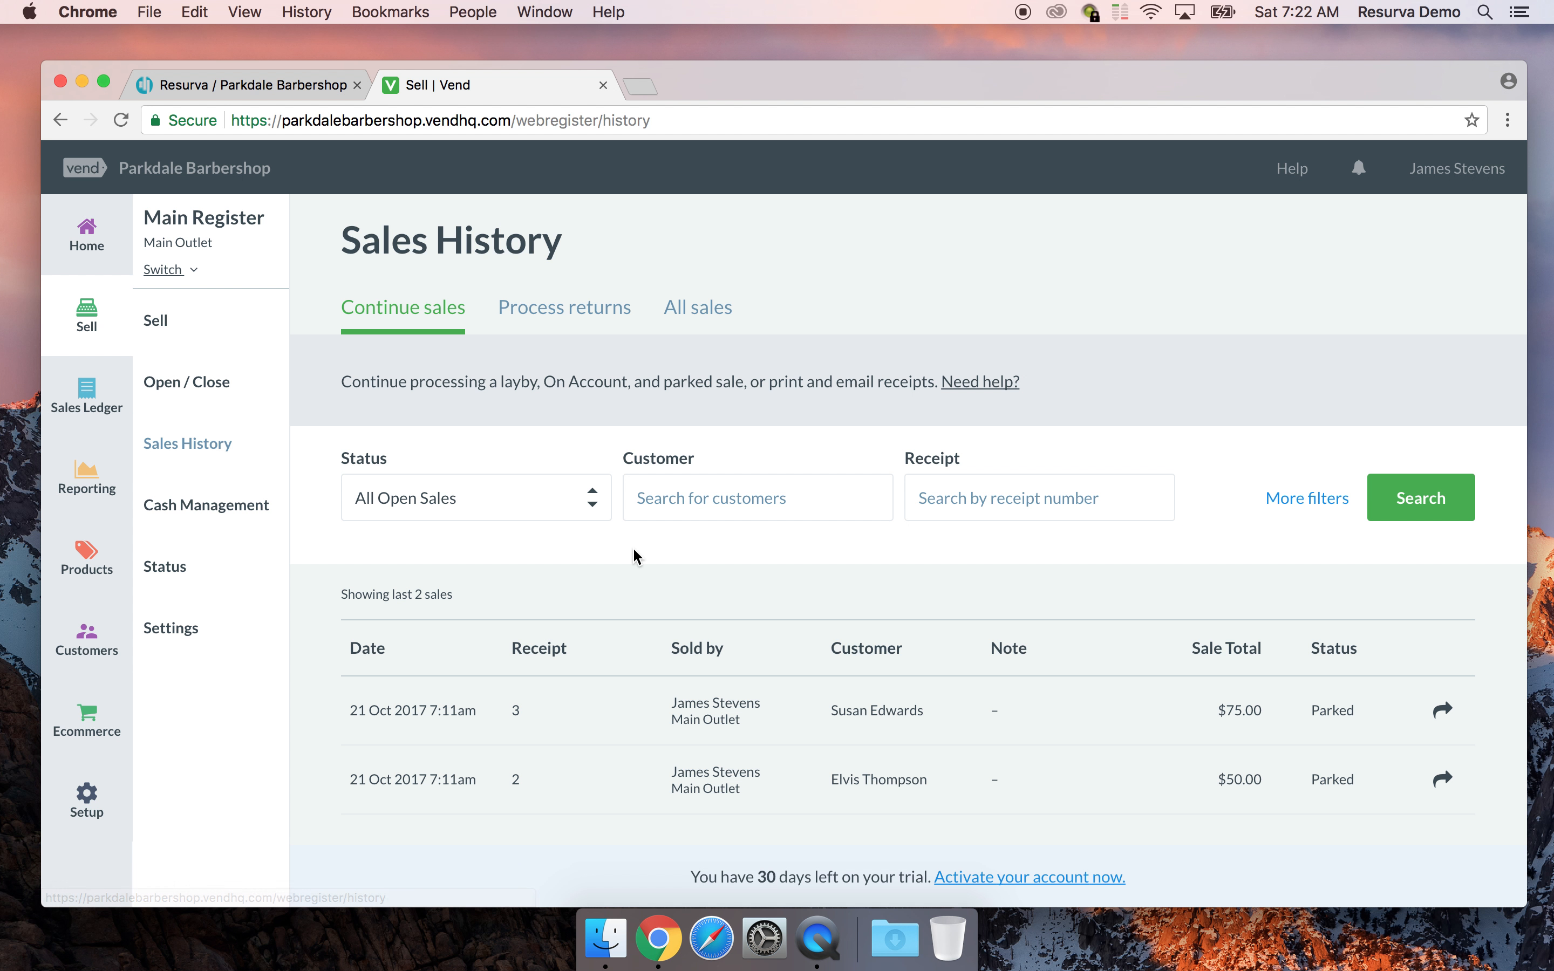
left_click(866, 710)
scroll(891, 704, "down", 3)
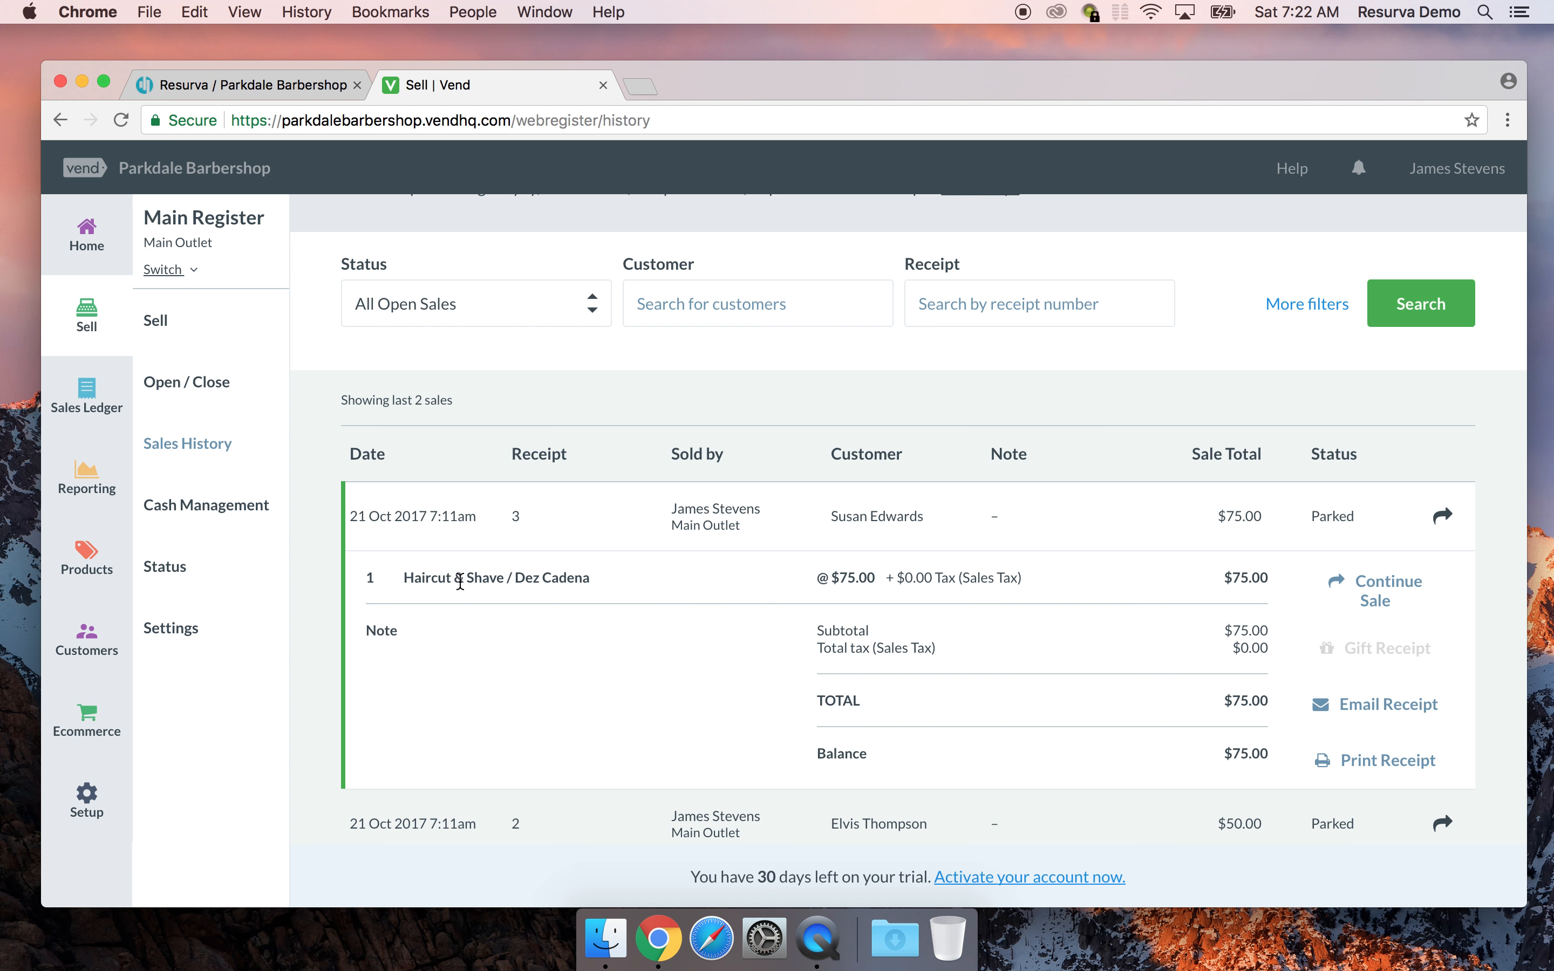
scroll(482, 603, "down", 1)
left_click(414, 783)
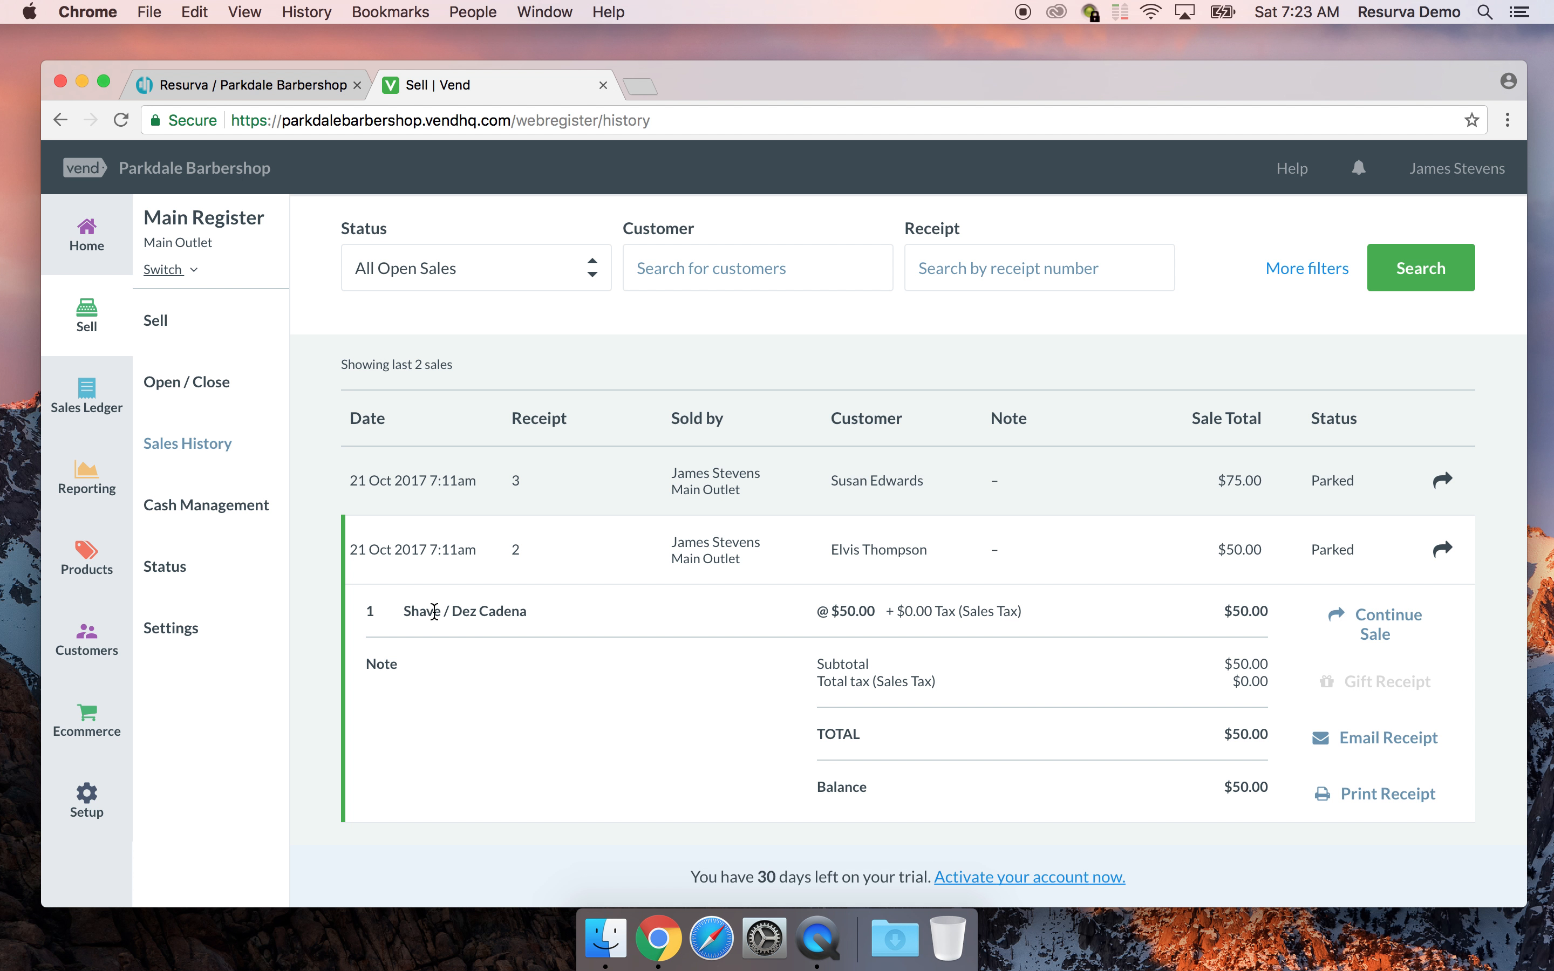
left_click(422, 489)
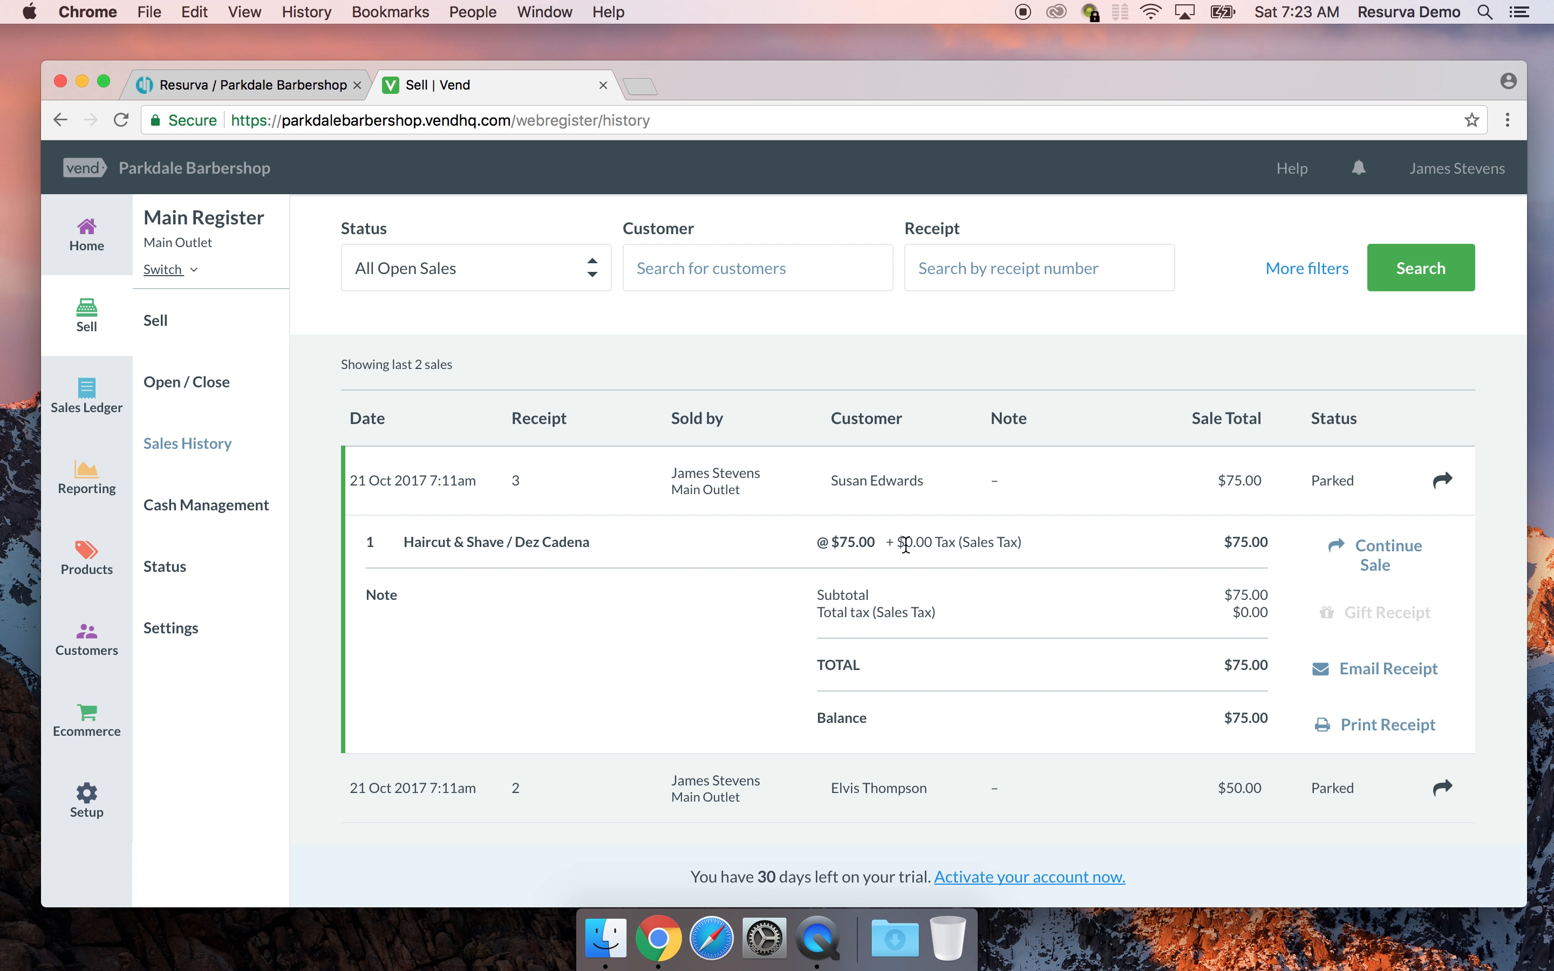
left_click(1390, 551)
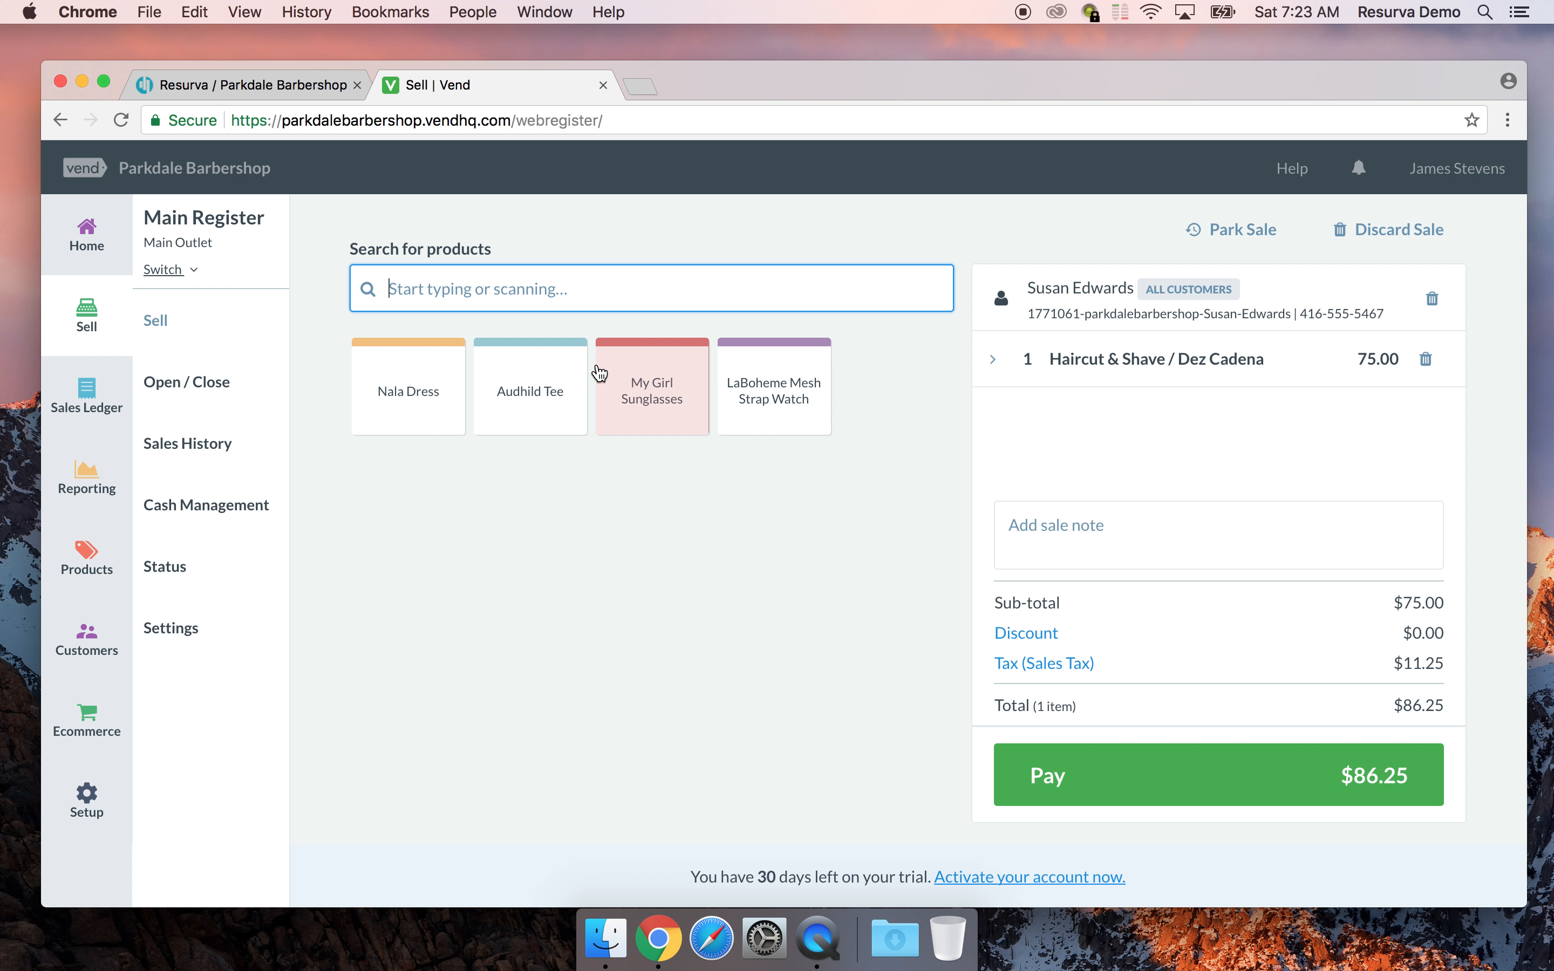
Add a size 10 Black and White Stripe Audhild Tee to the sale
left_click(573, 411)
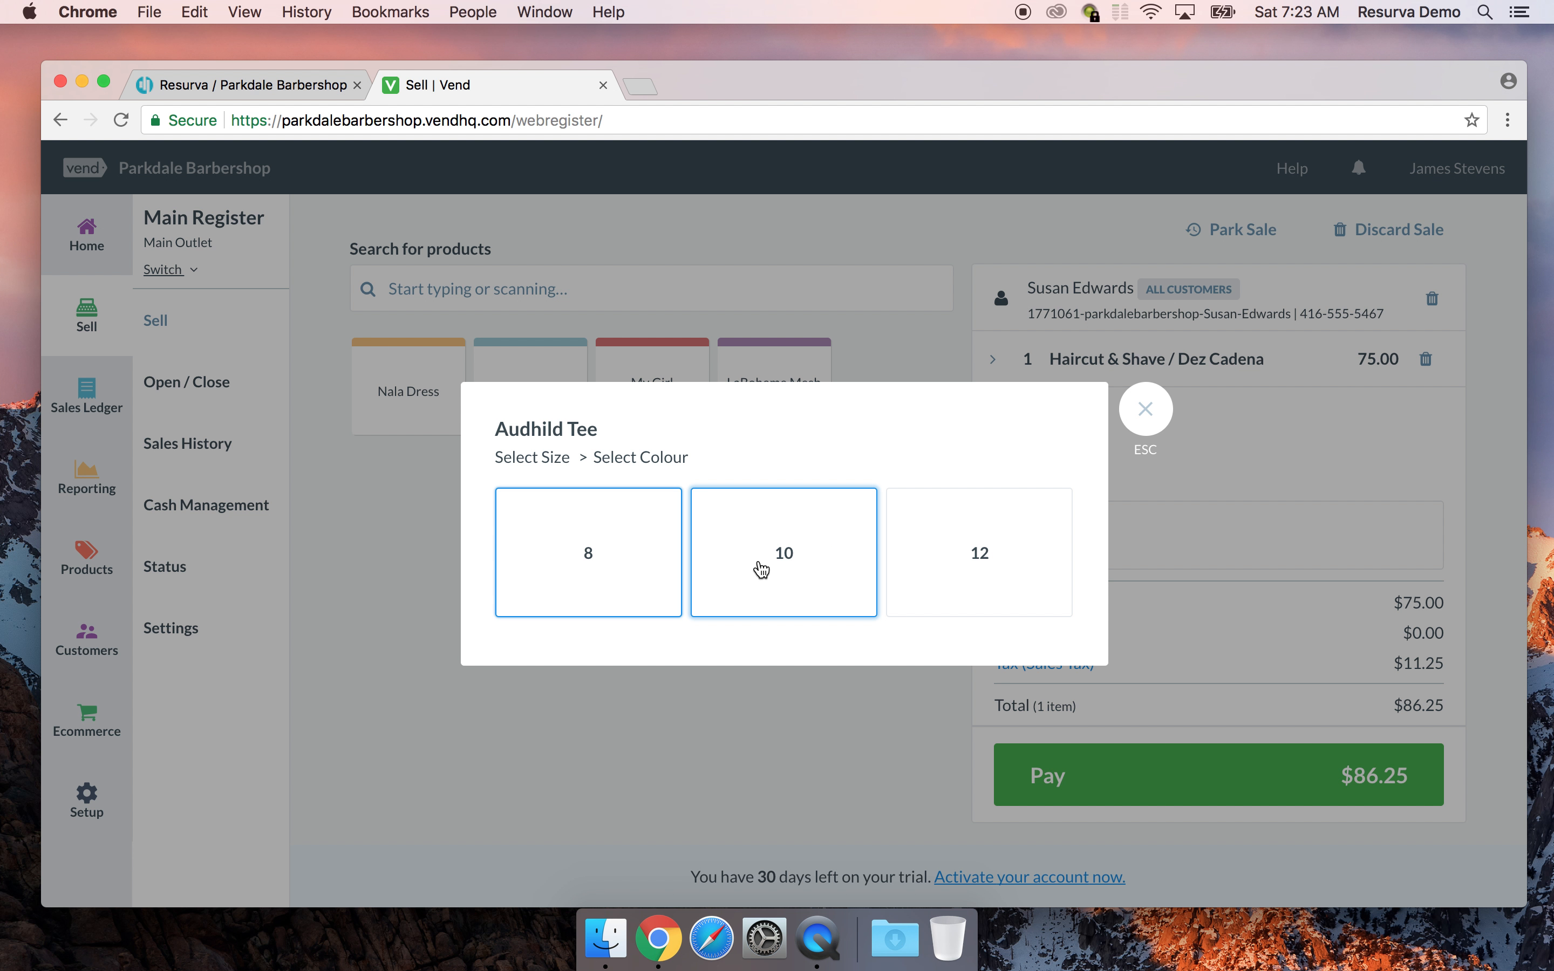
left_click(791, 555)
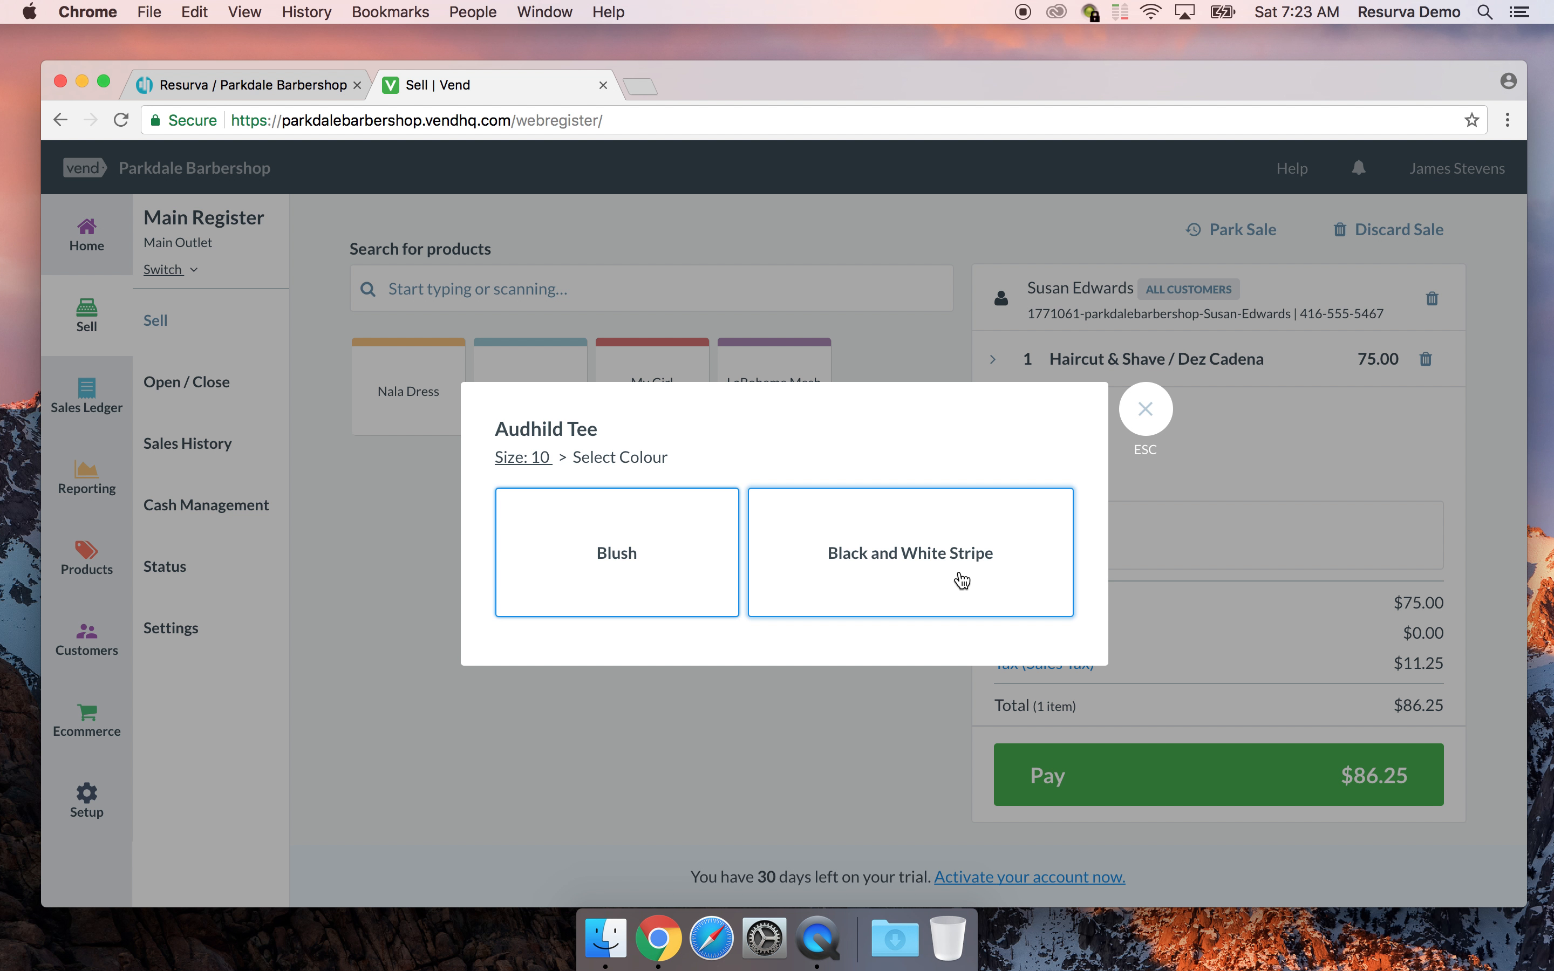
left_click(962, 580)
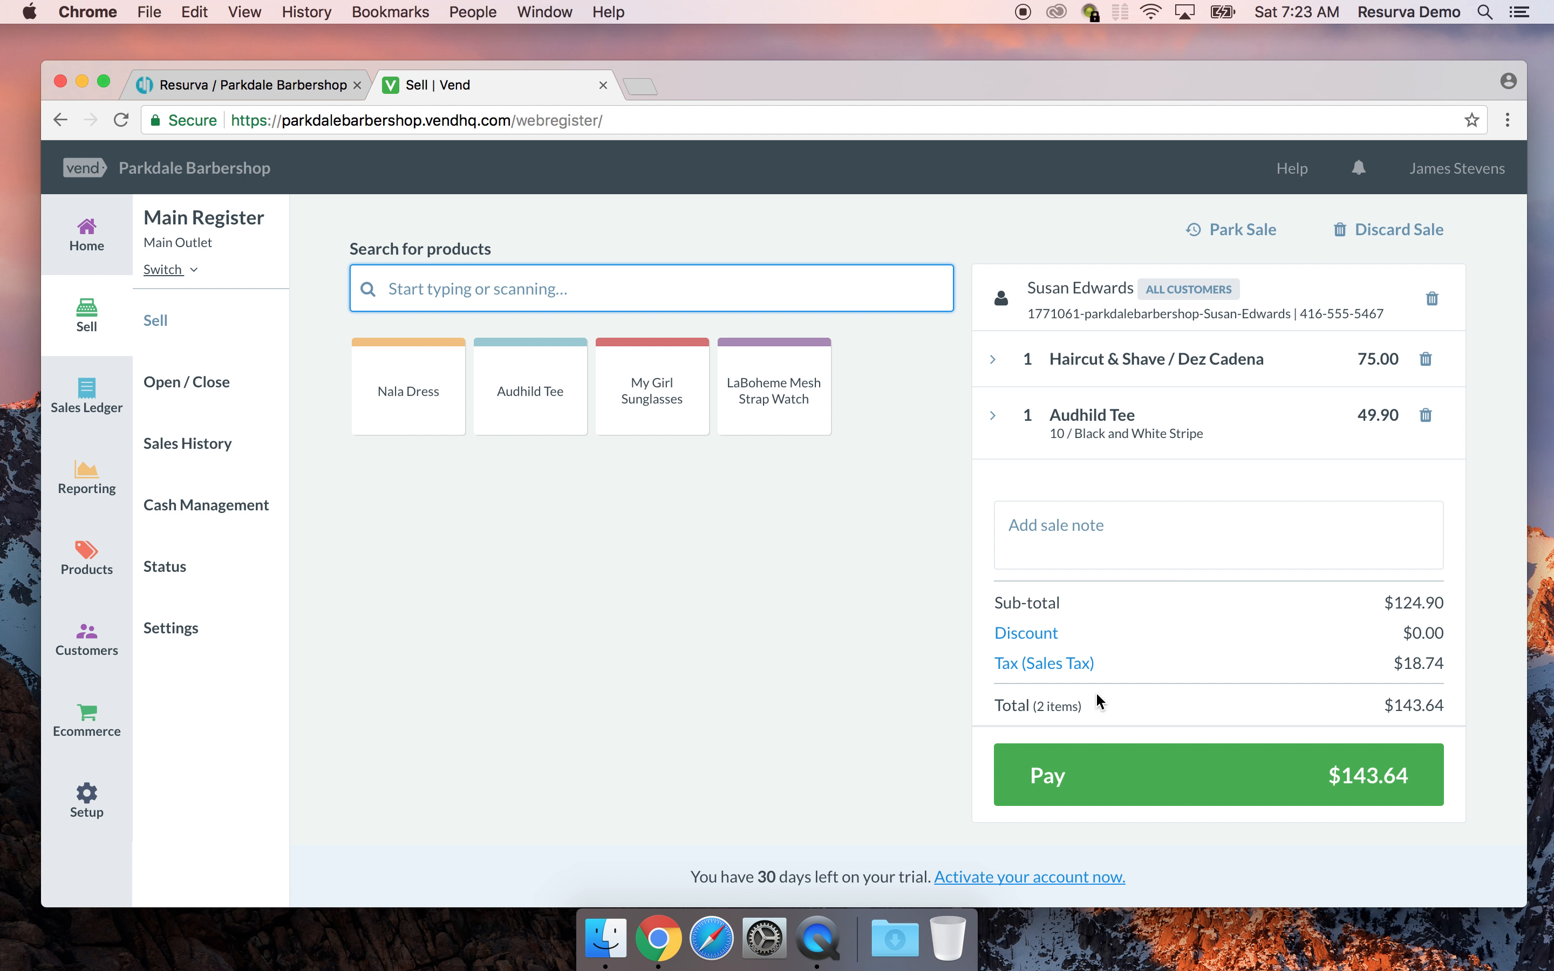
Pay the $143.64 total by credit card and skip printing the receipt
left_click(1050, 791)
left_click(1175, 451)
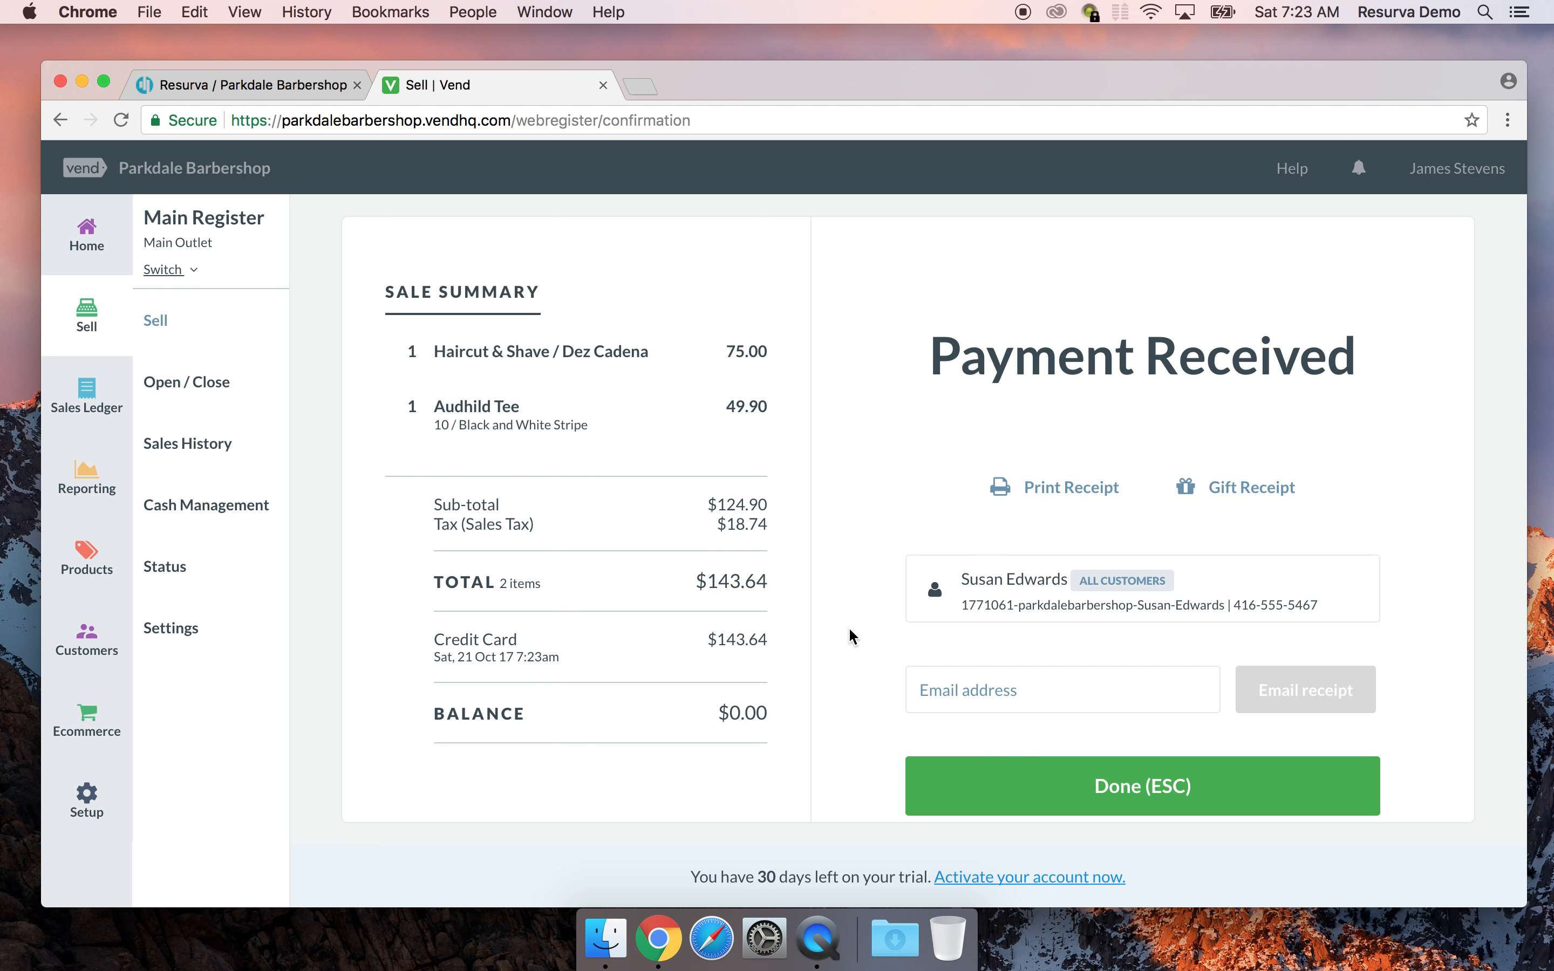
left_click(1099, 790)
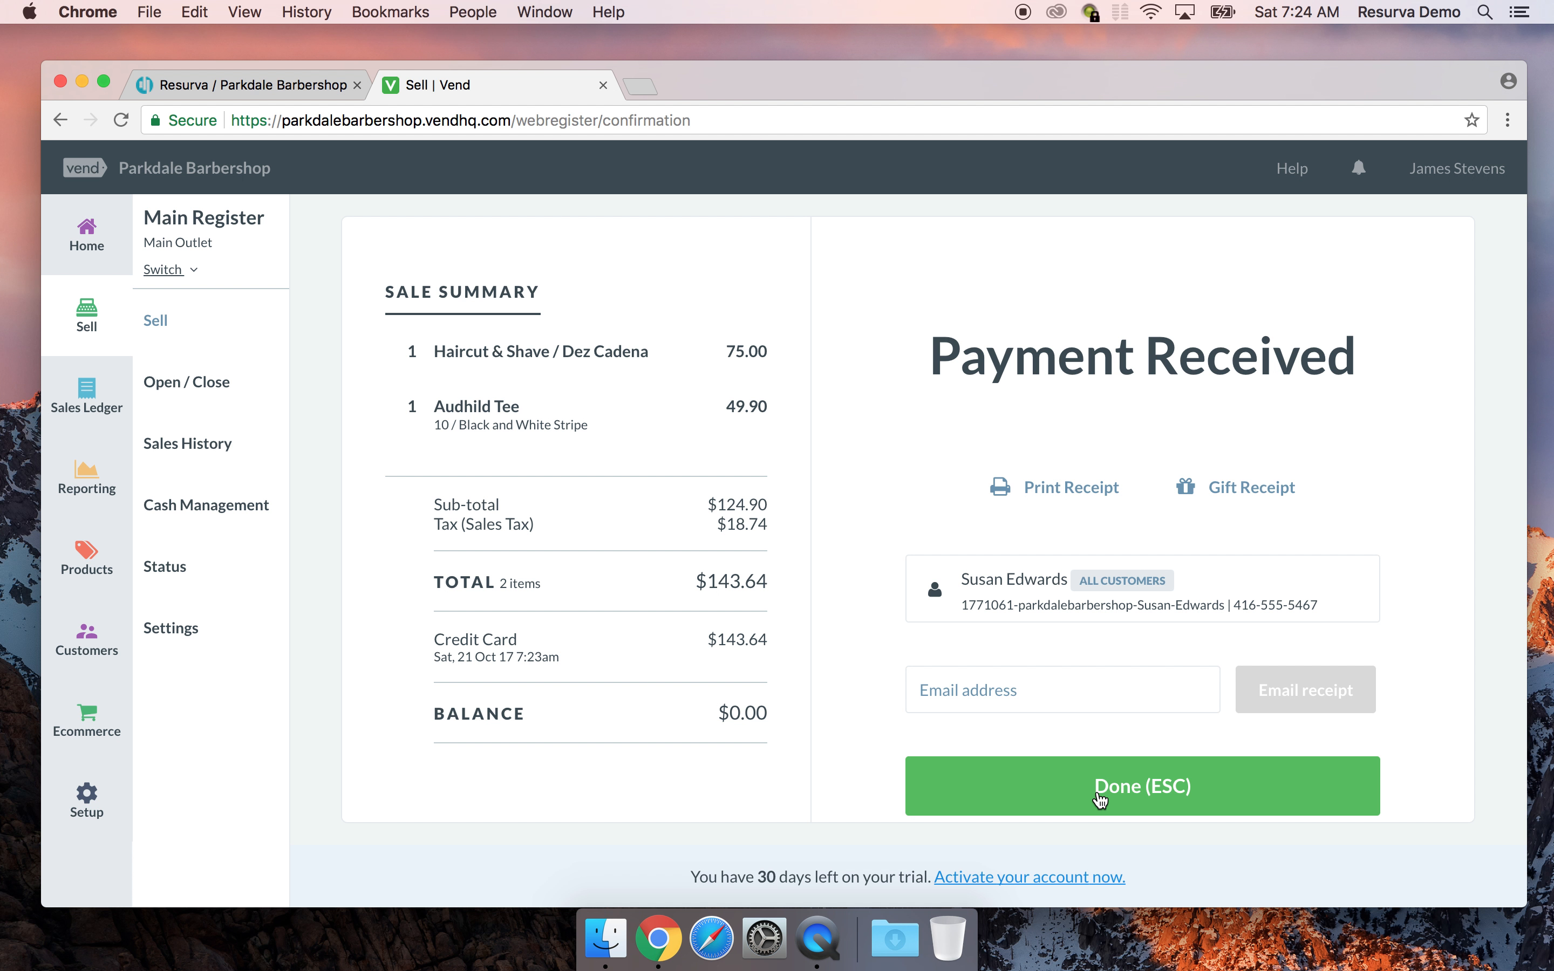
left_click(1100, 797)
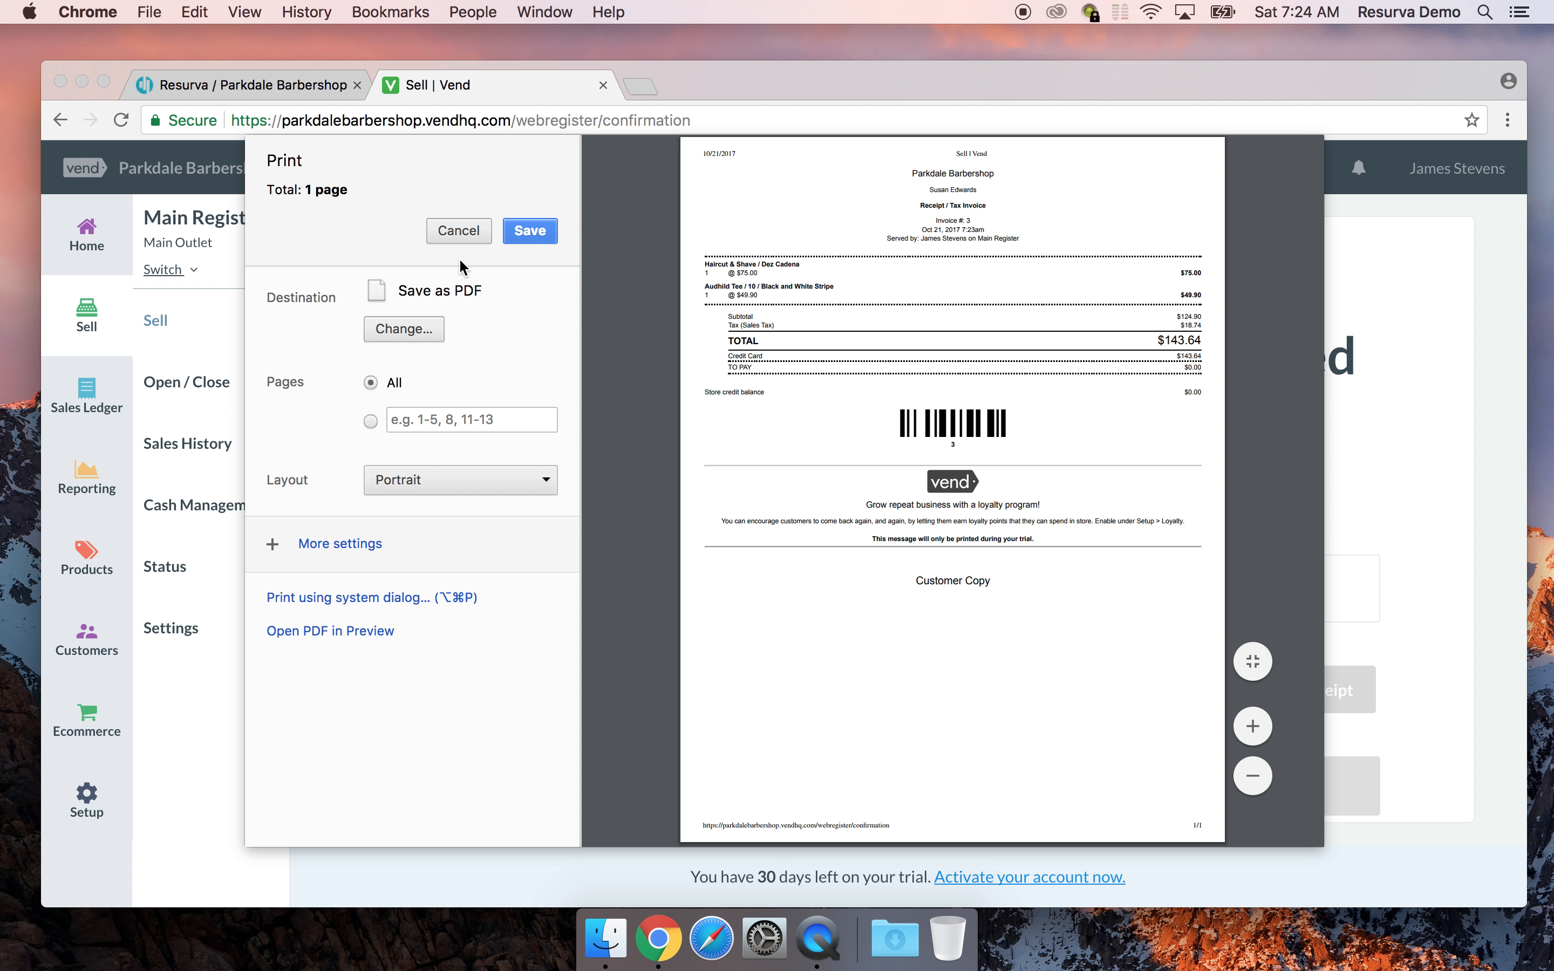
left_click(457, 229)
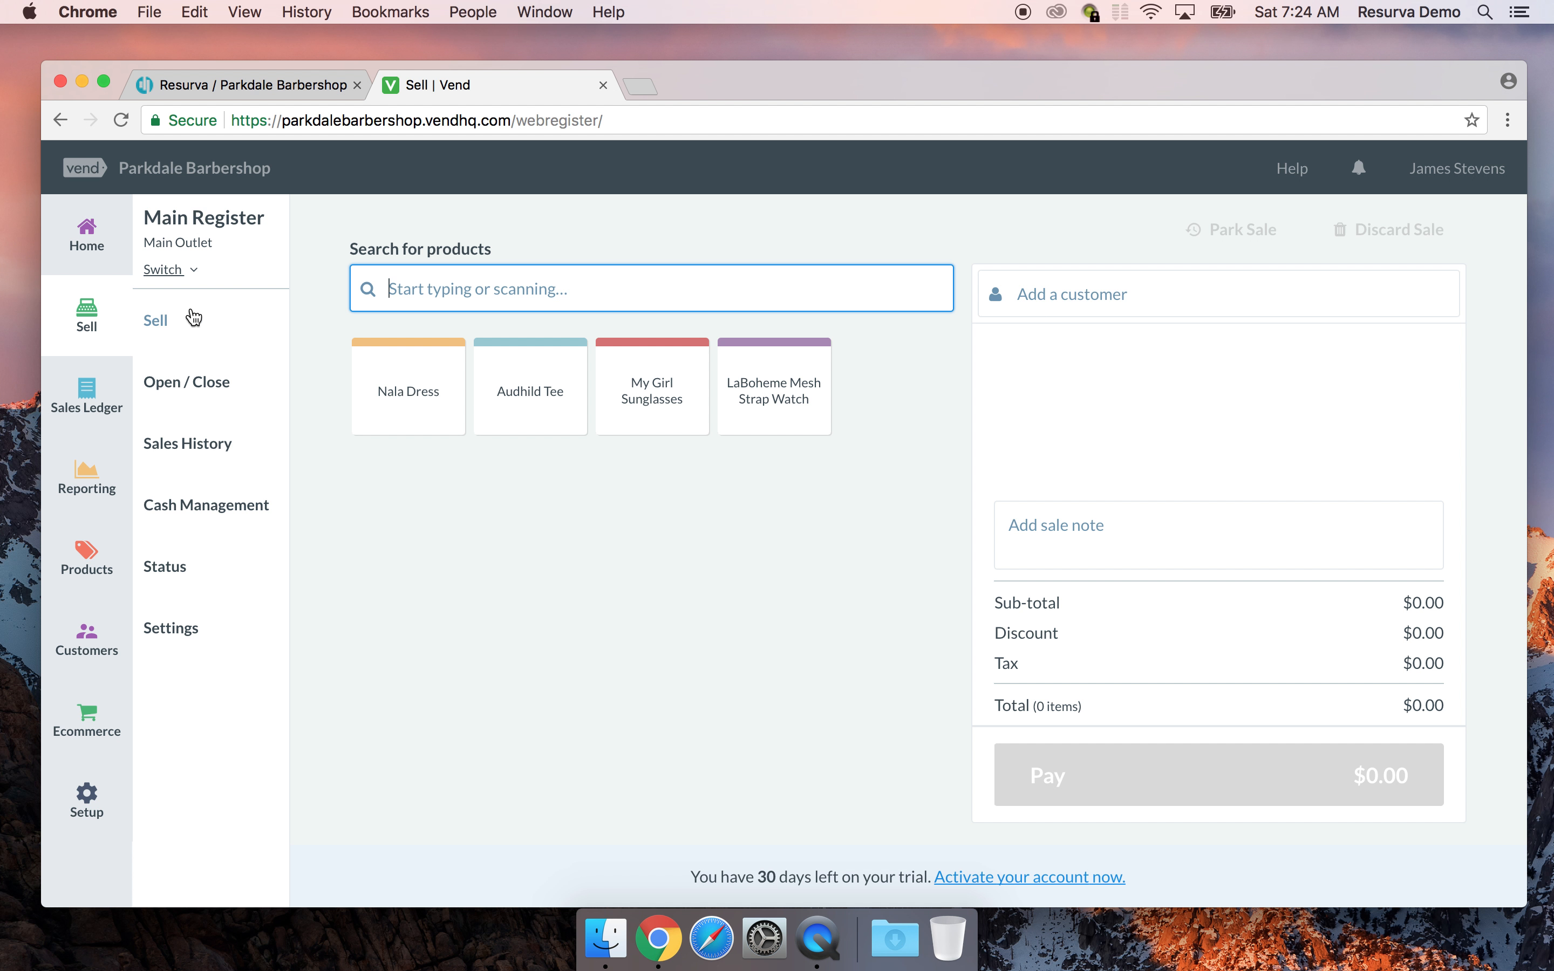
Browse the Vend customer list, then switch to the Resurva October 21st, 2017 schedule
left_click(80, 661)
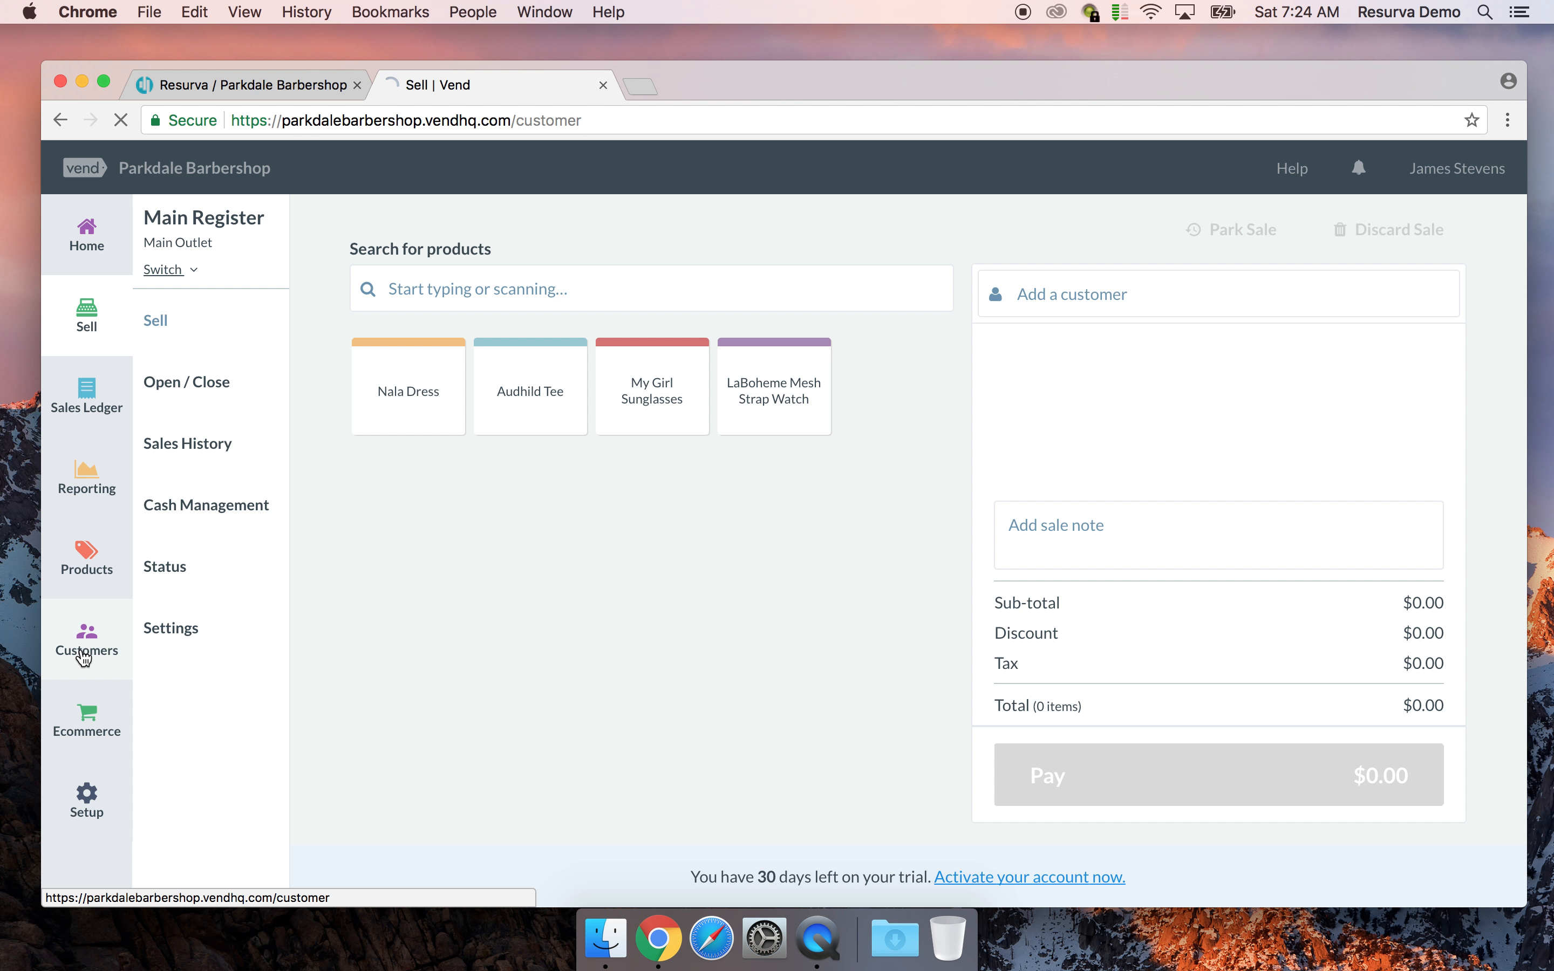
scroll(755, 440, "down", 4)
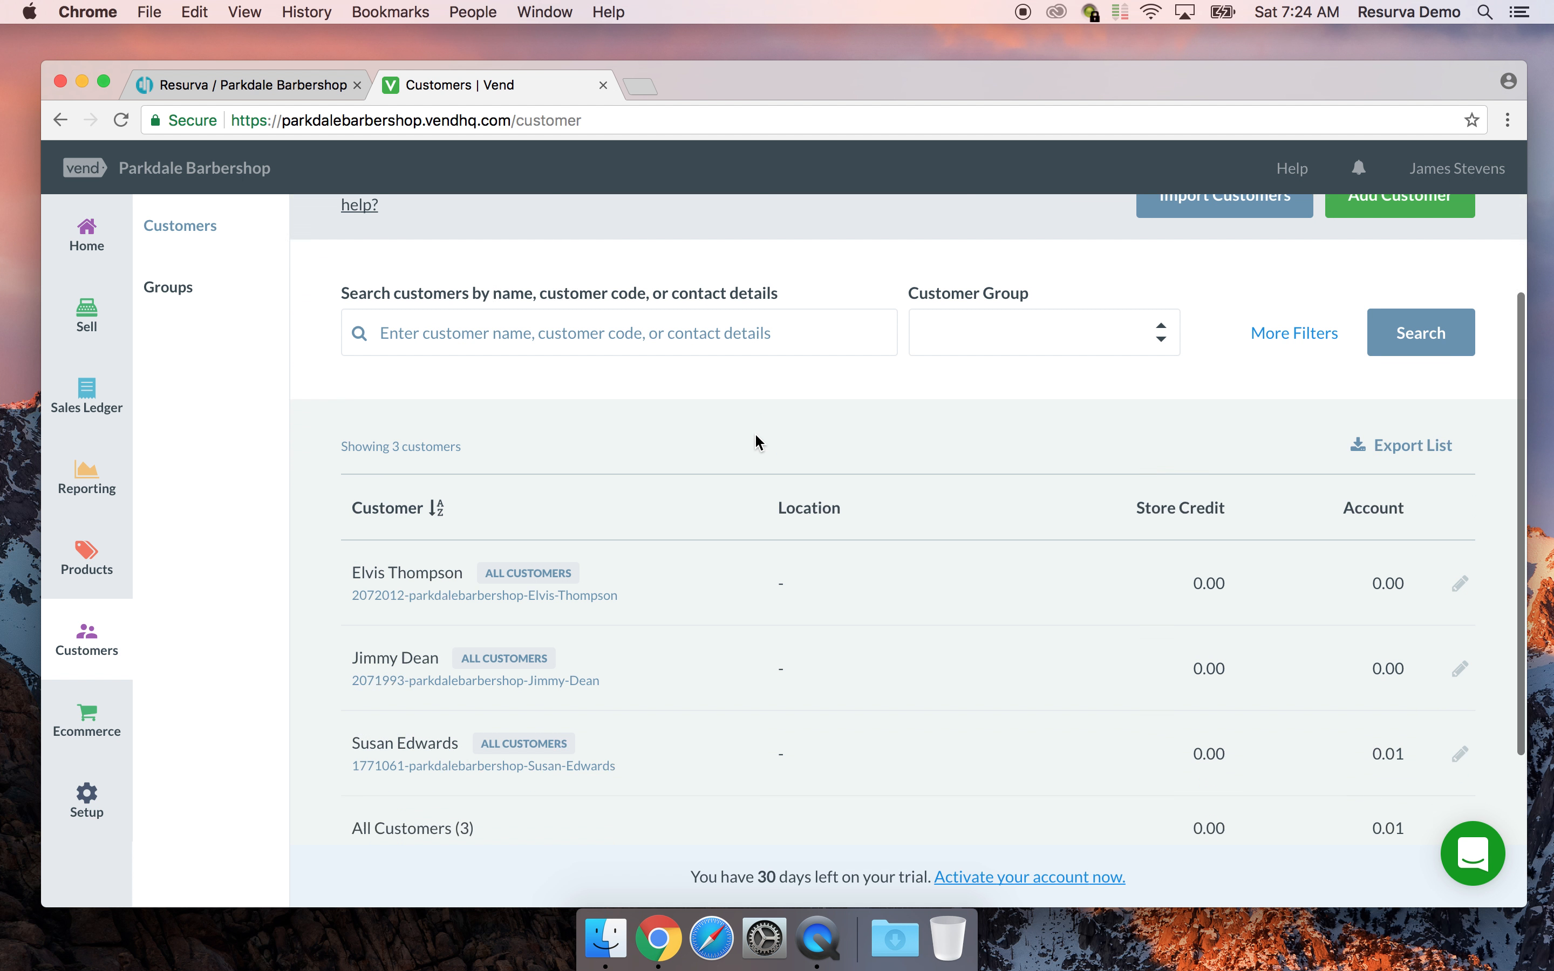
right_click(755, 435)
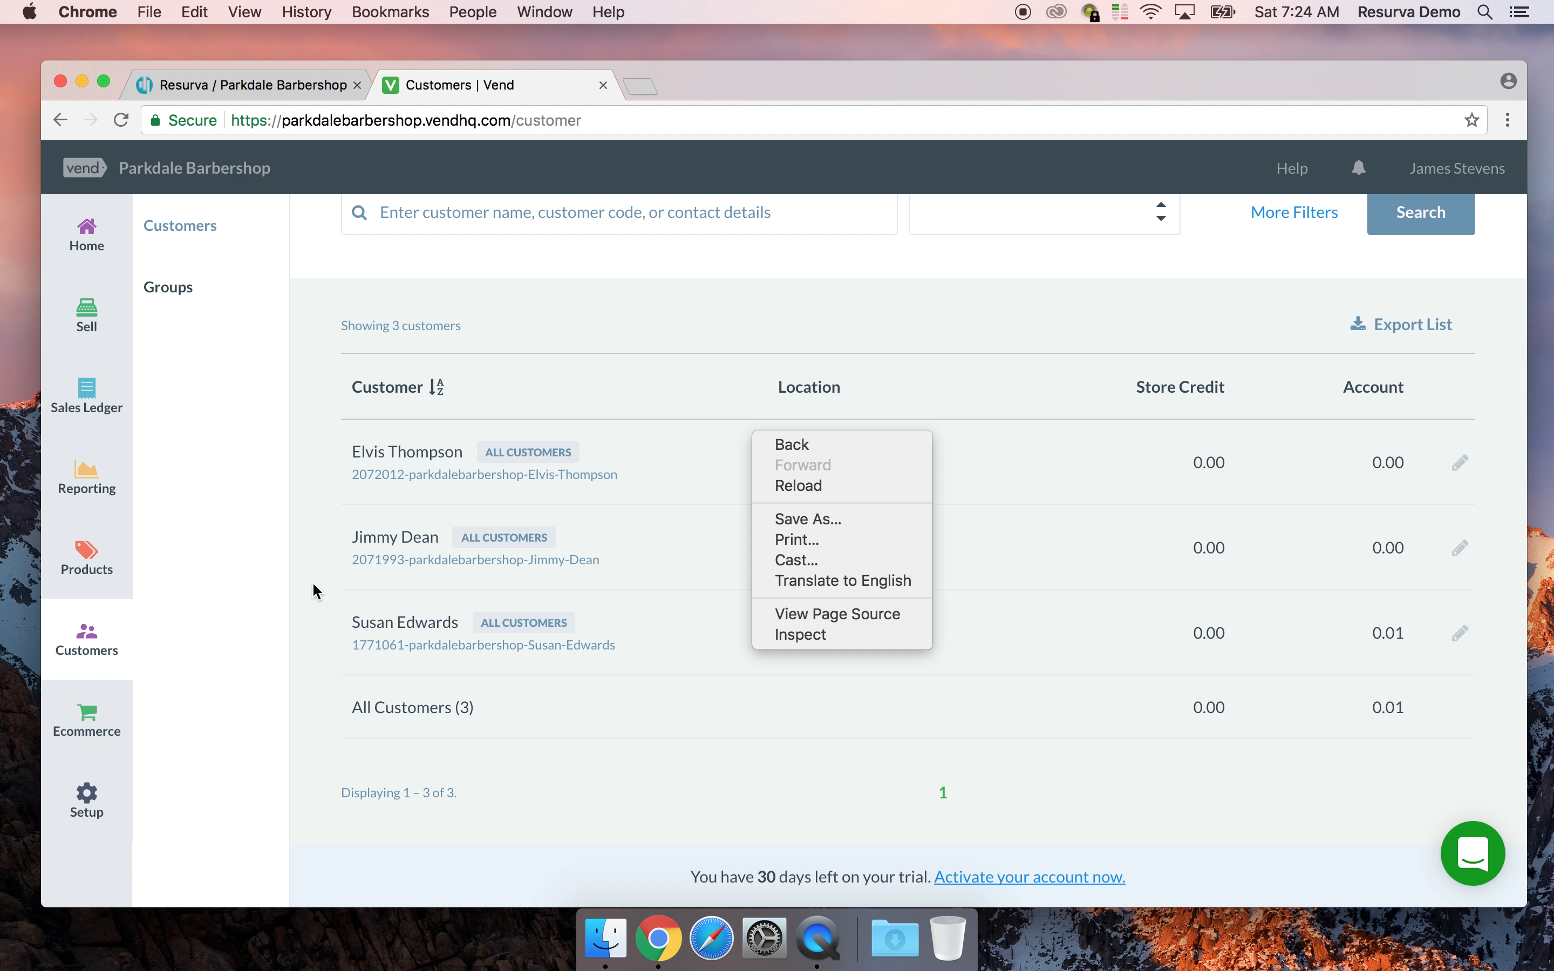
left_click(246, 550)
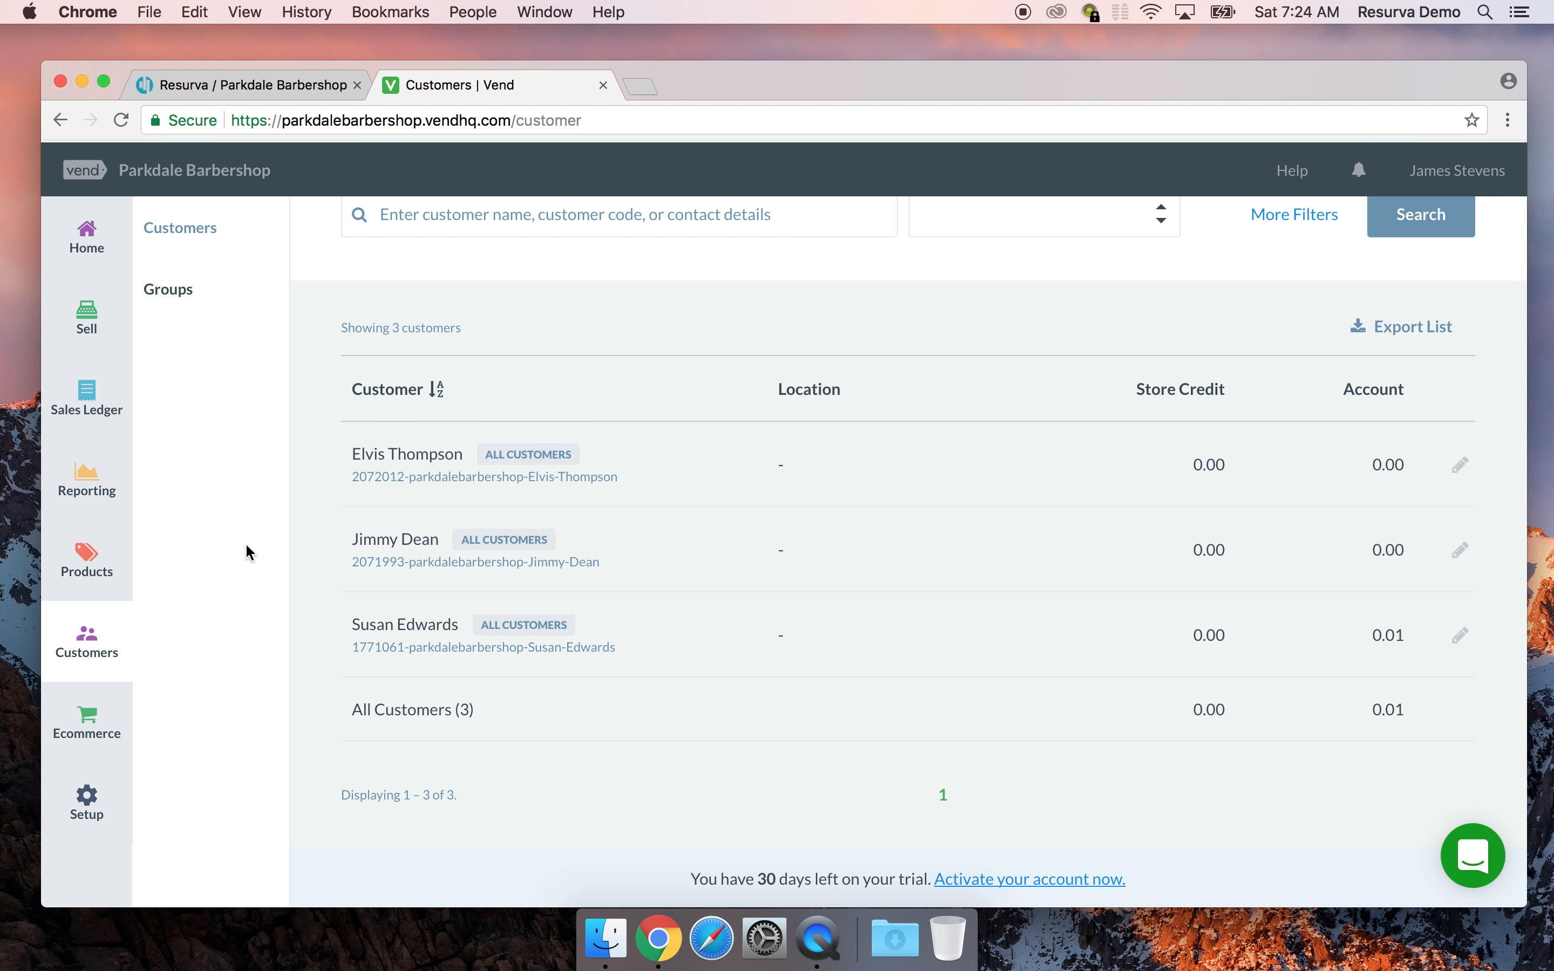
scroll(828, 552, "up", 4)
scroll(838, 575, "down", 2)
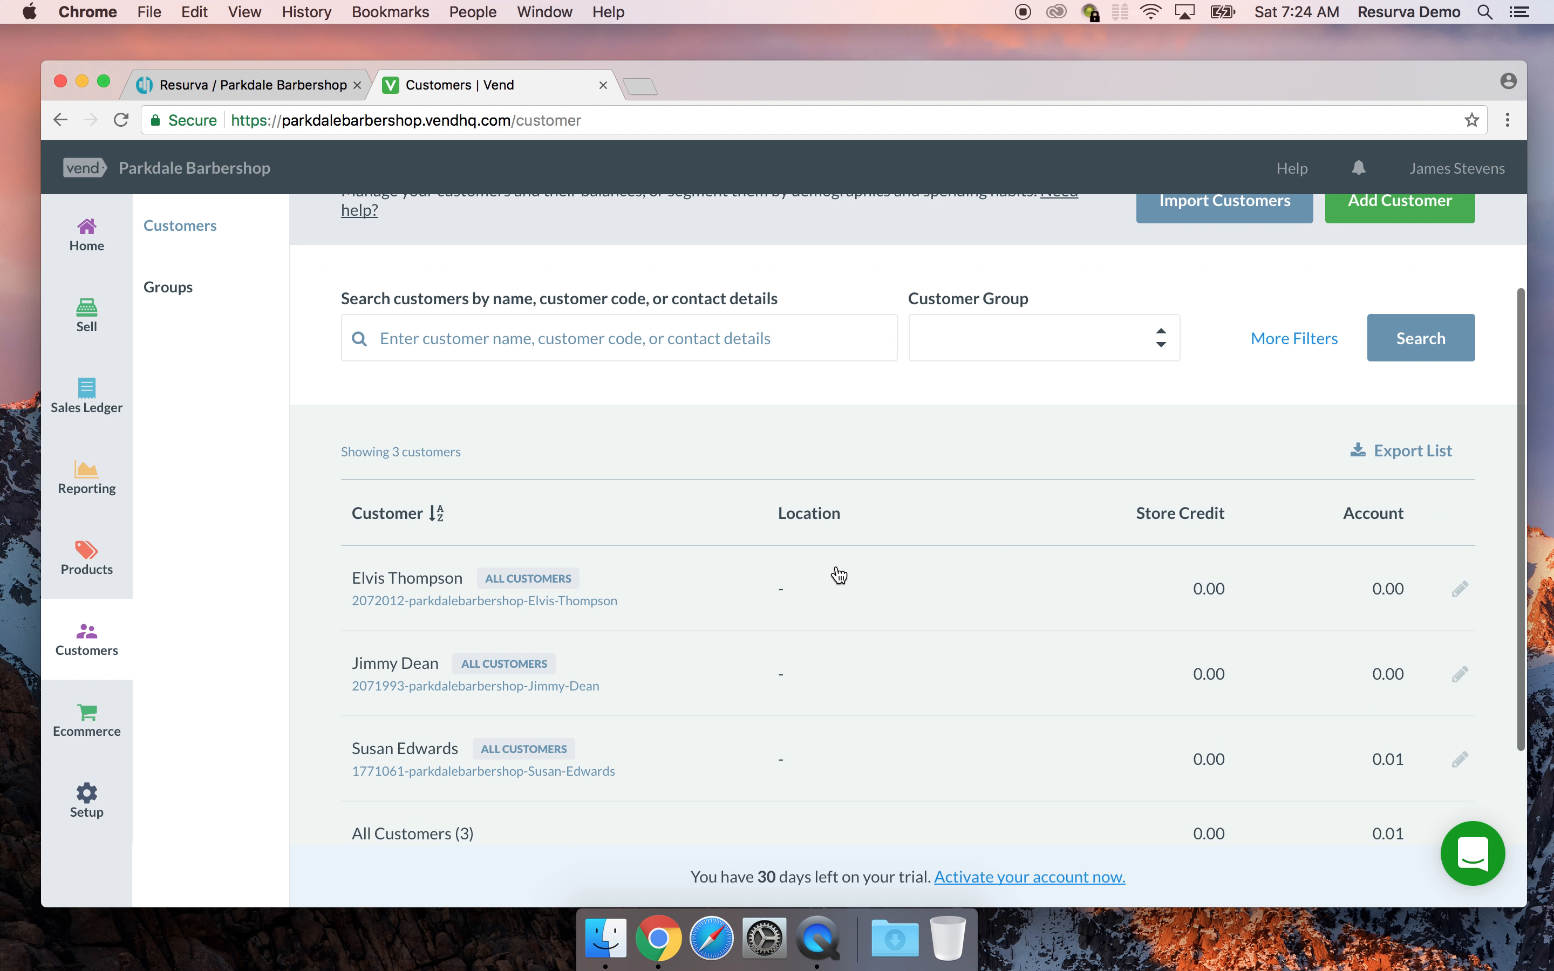
scroll(840, 573, "up", 2)
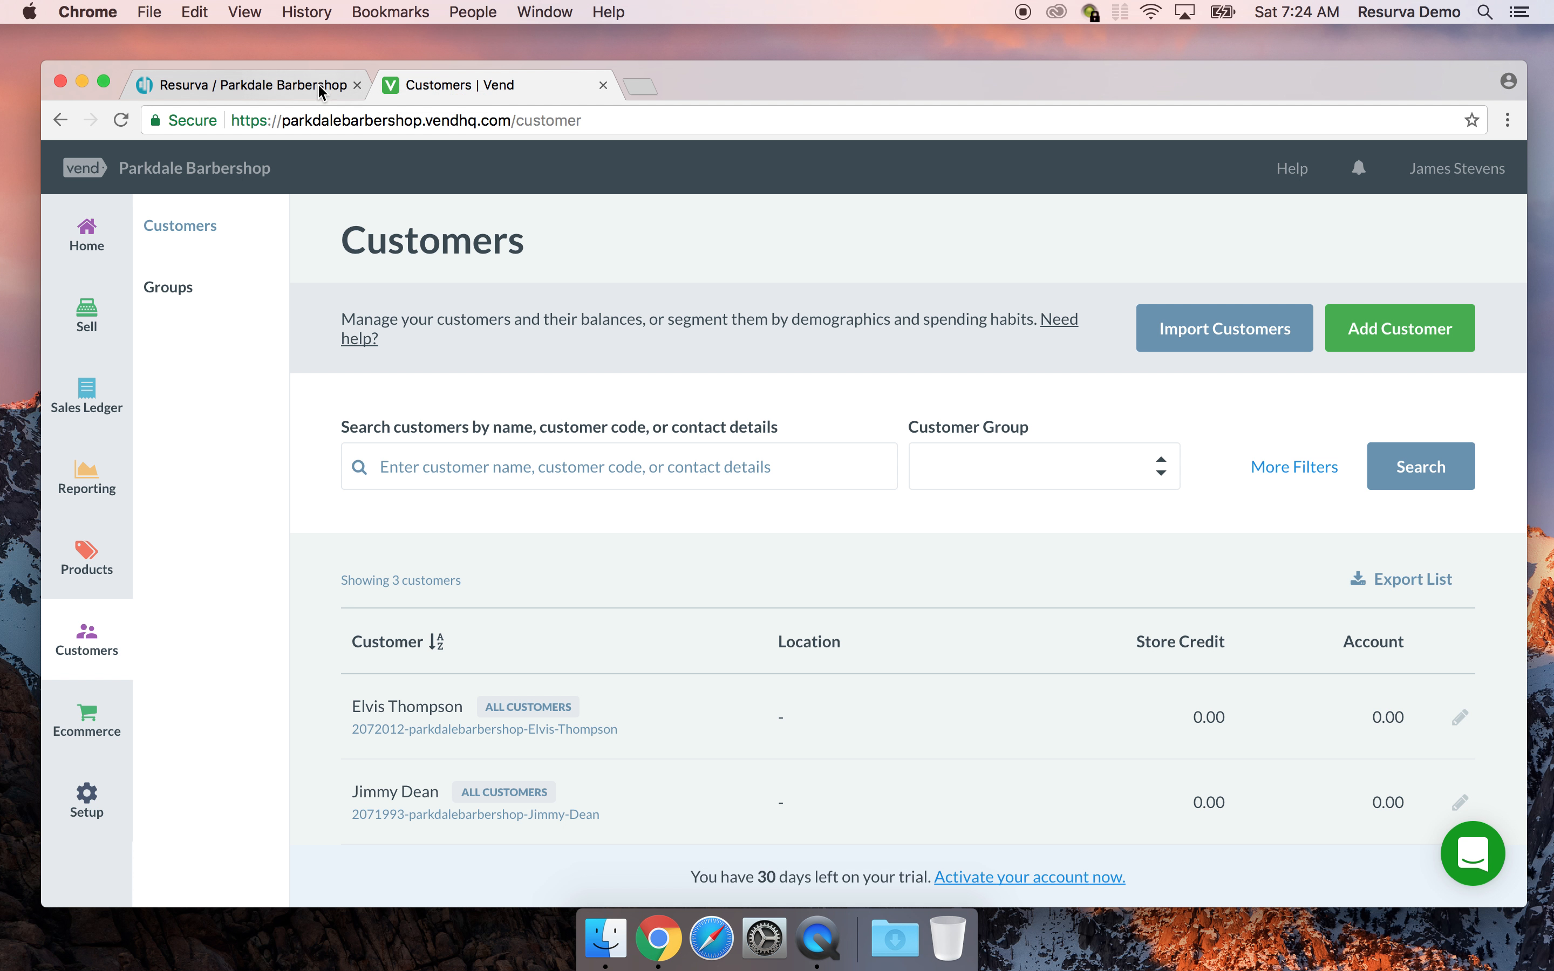
left_click(224, 85)
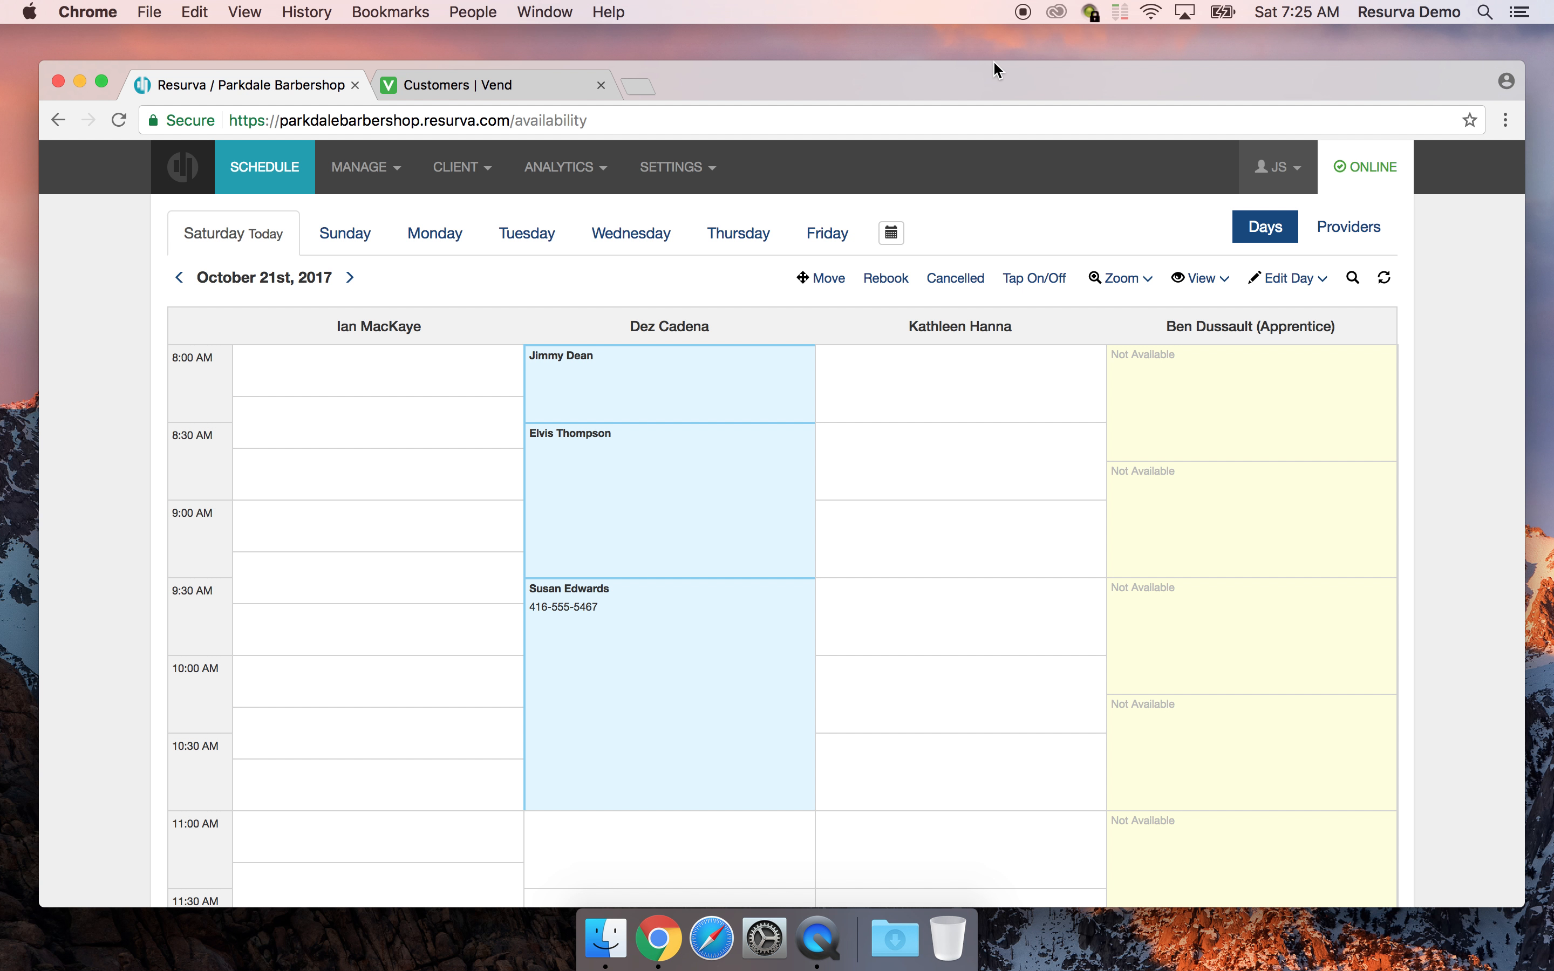
Switch back to Vend's Customers page listing 3 customers
left_click(467, 87)
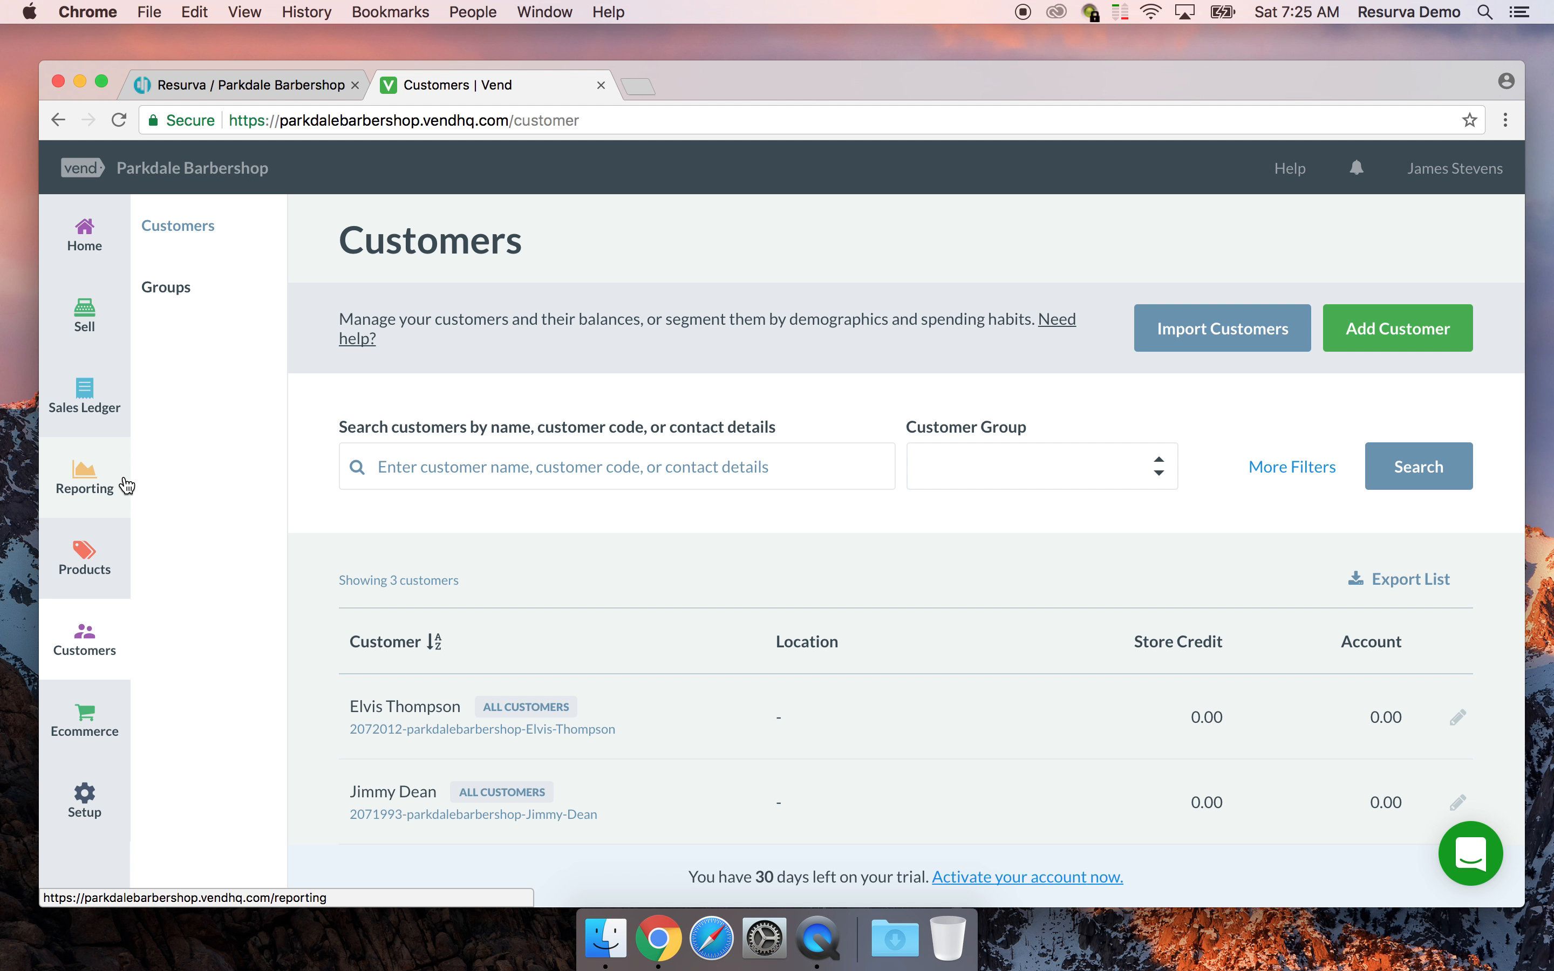
Open Reporting's Retail Dashboard showing $150 revenue, 2 sales and $94.40 gross profit for 21 Oct 2017
left_click(72, 472)
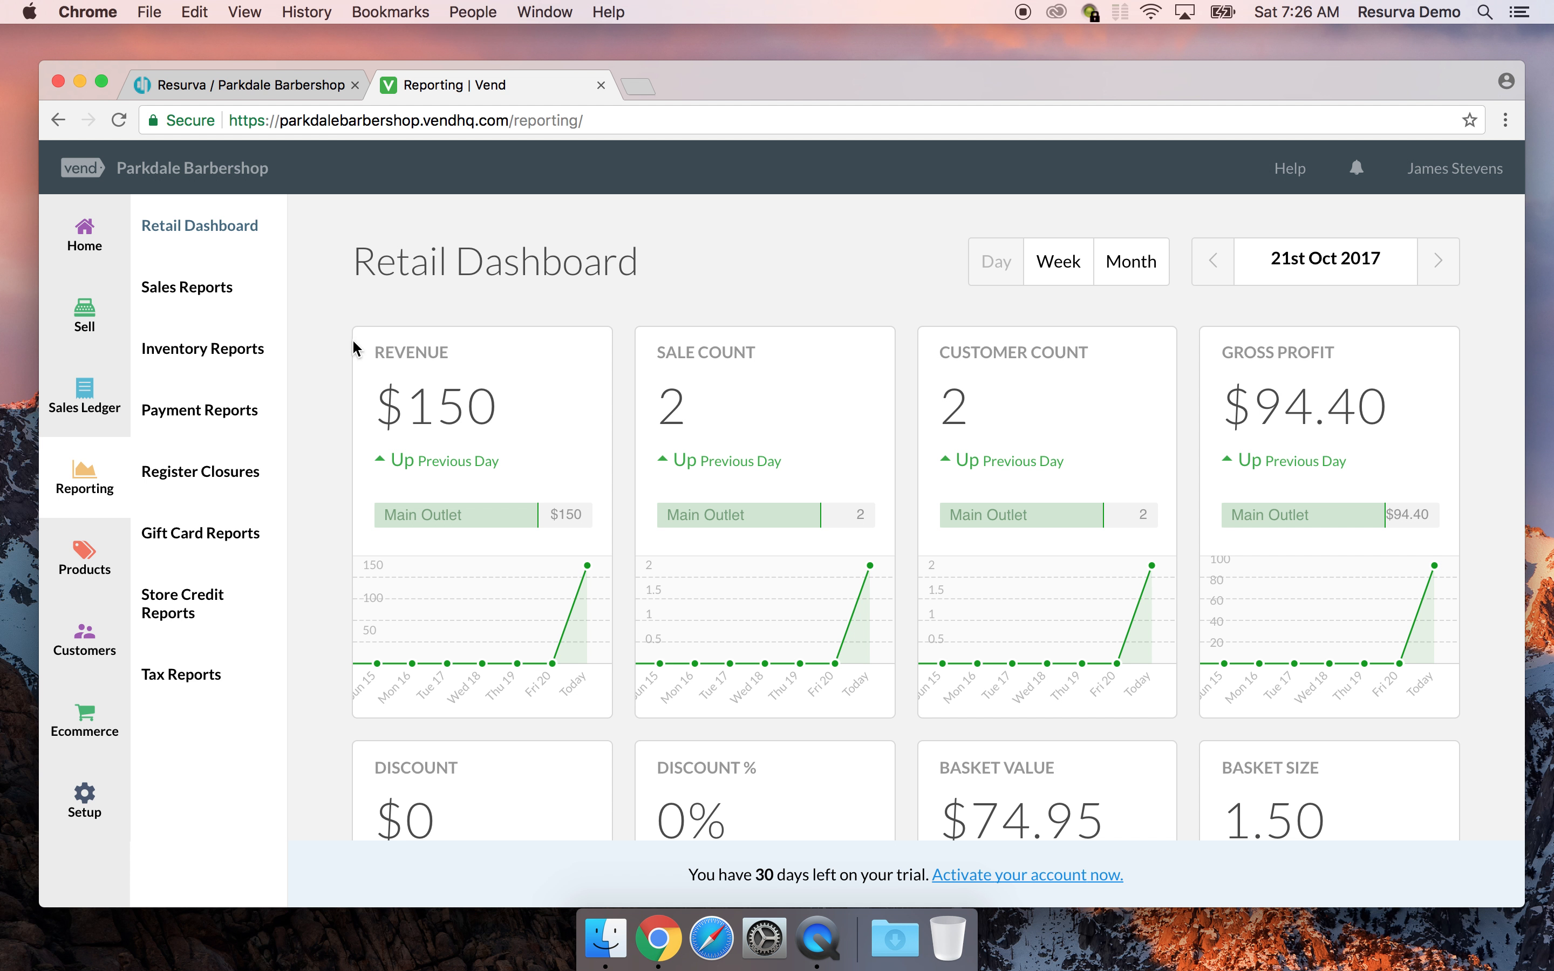
left_click_drag(952, 77, 957, 73)
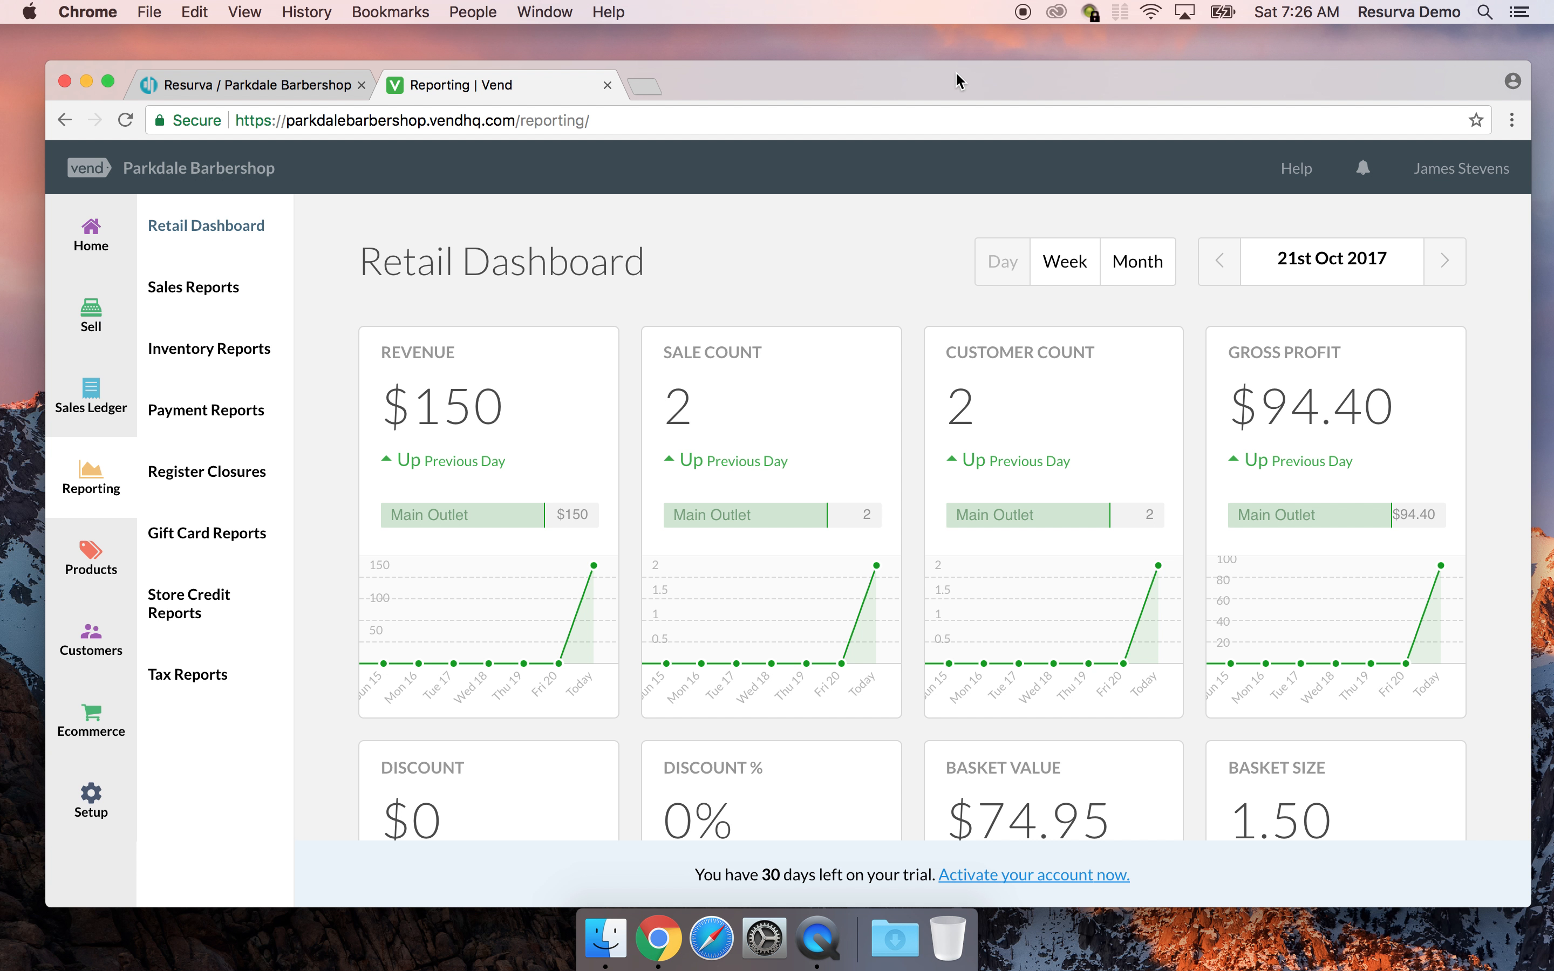